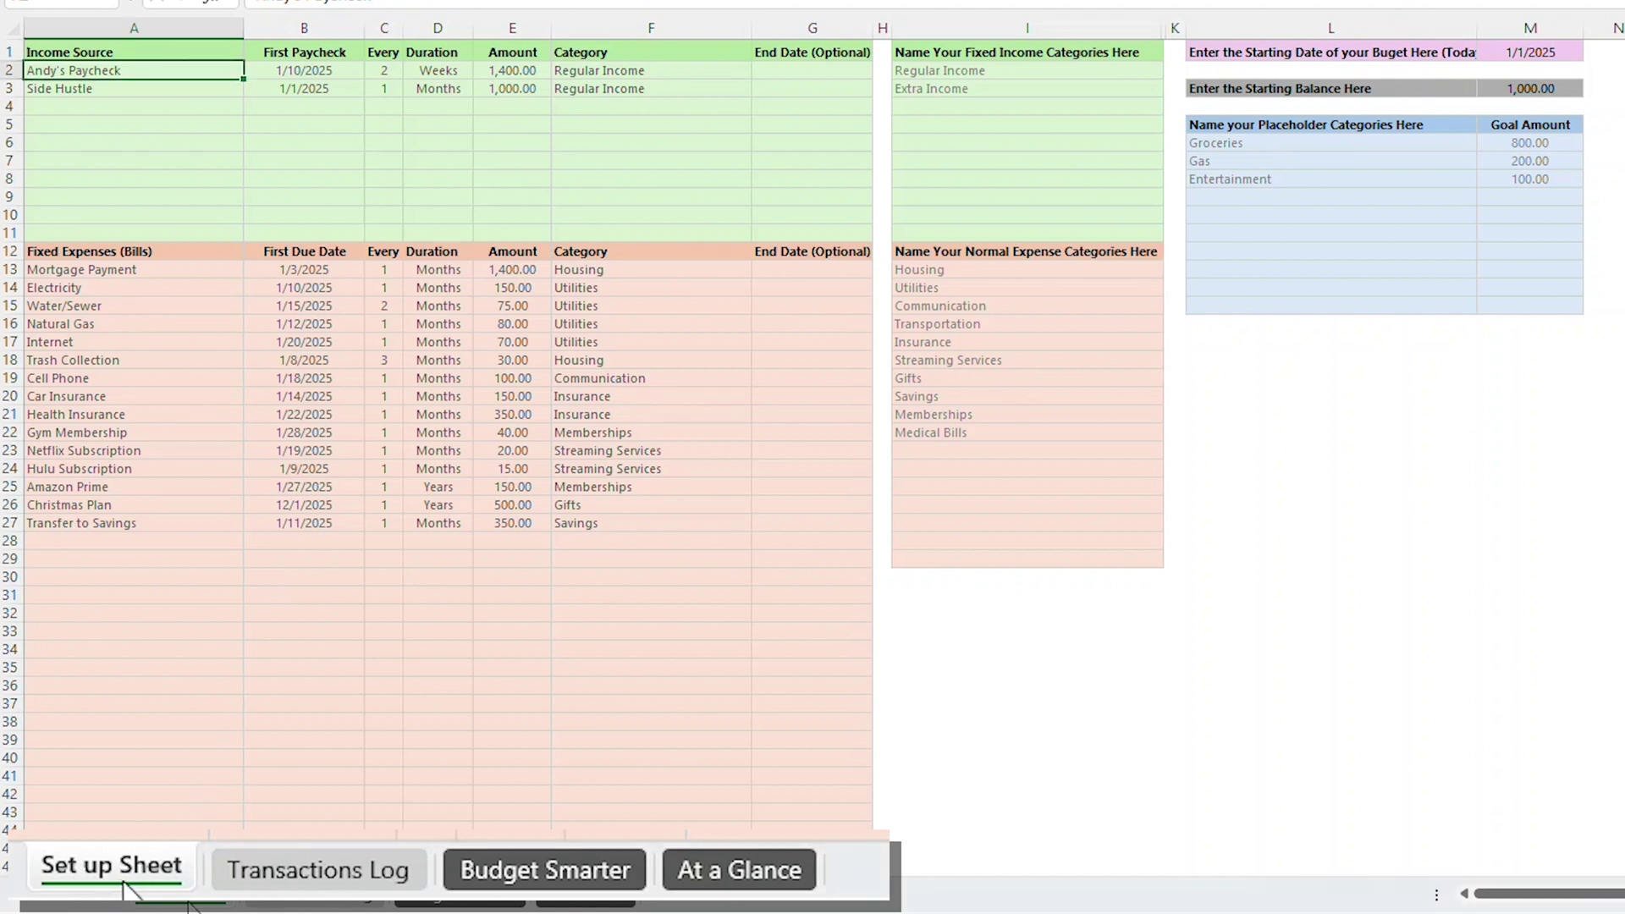
View the Transactions Log's Variable Transactions and Plan Ahead columns, then move on to Budget Smarter
click(322, 881)
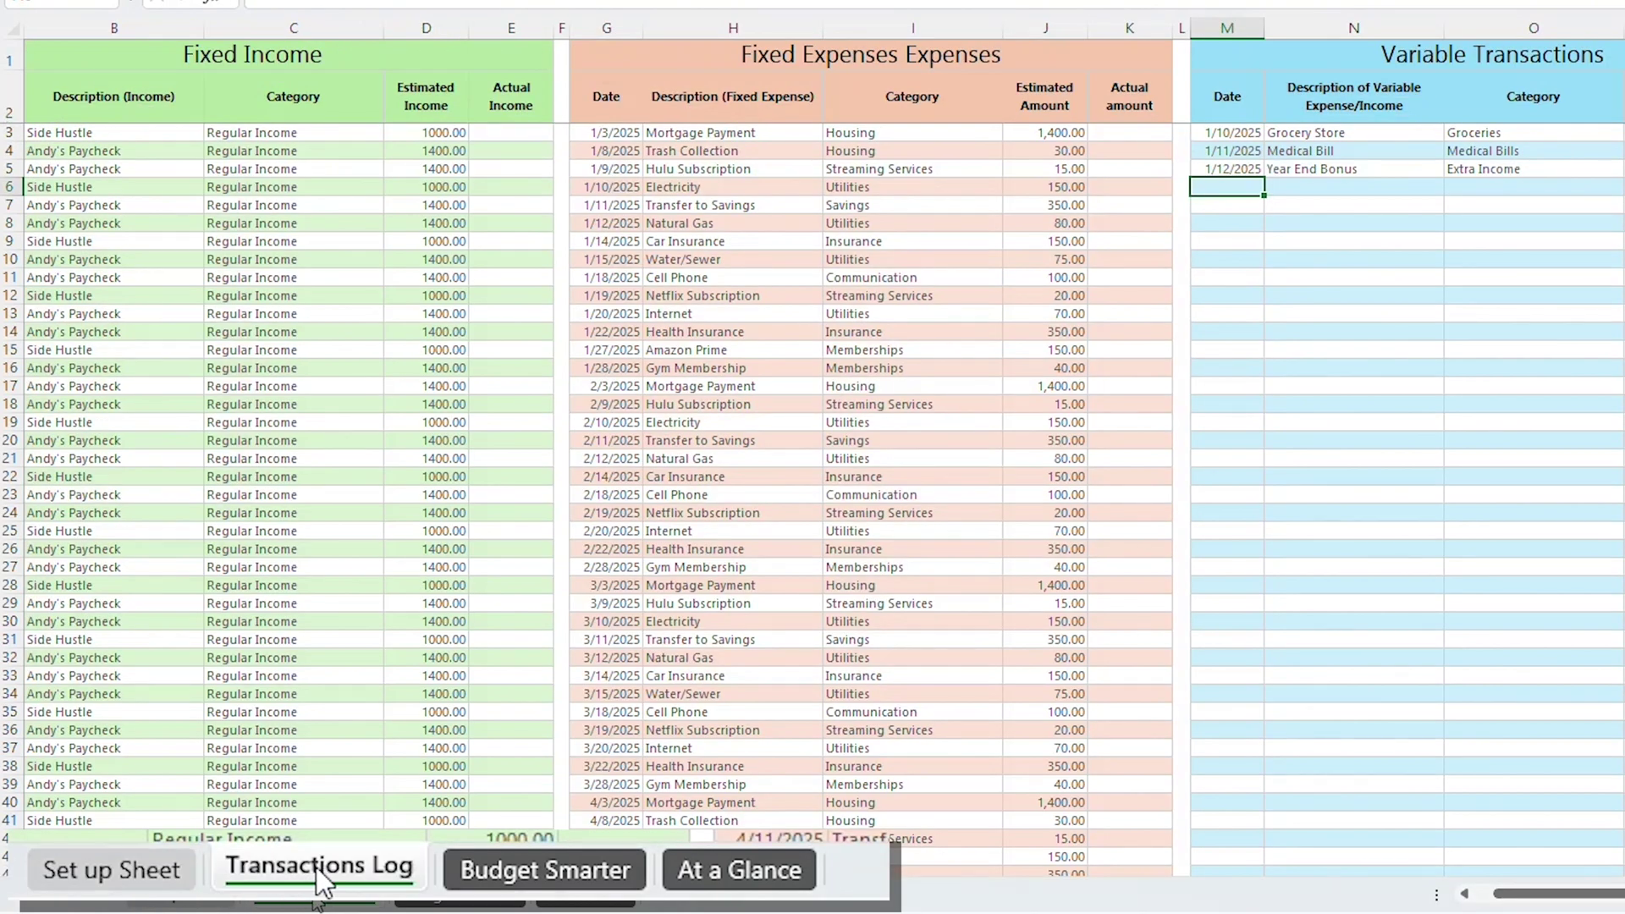
click(105, 865)
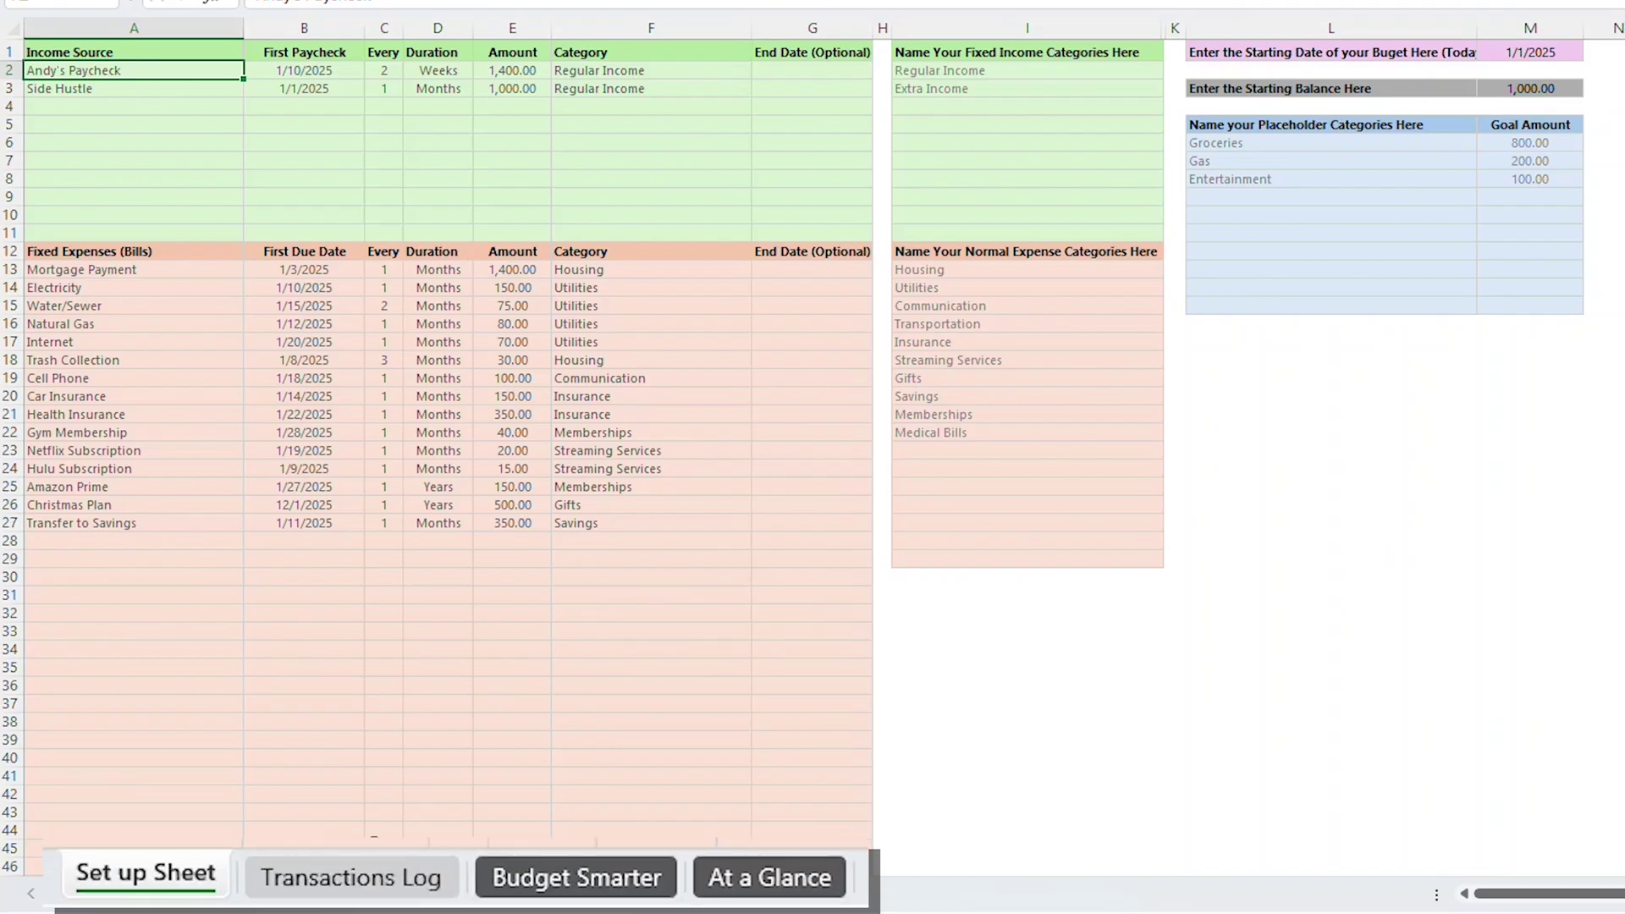
click(368, 894)
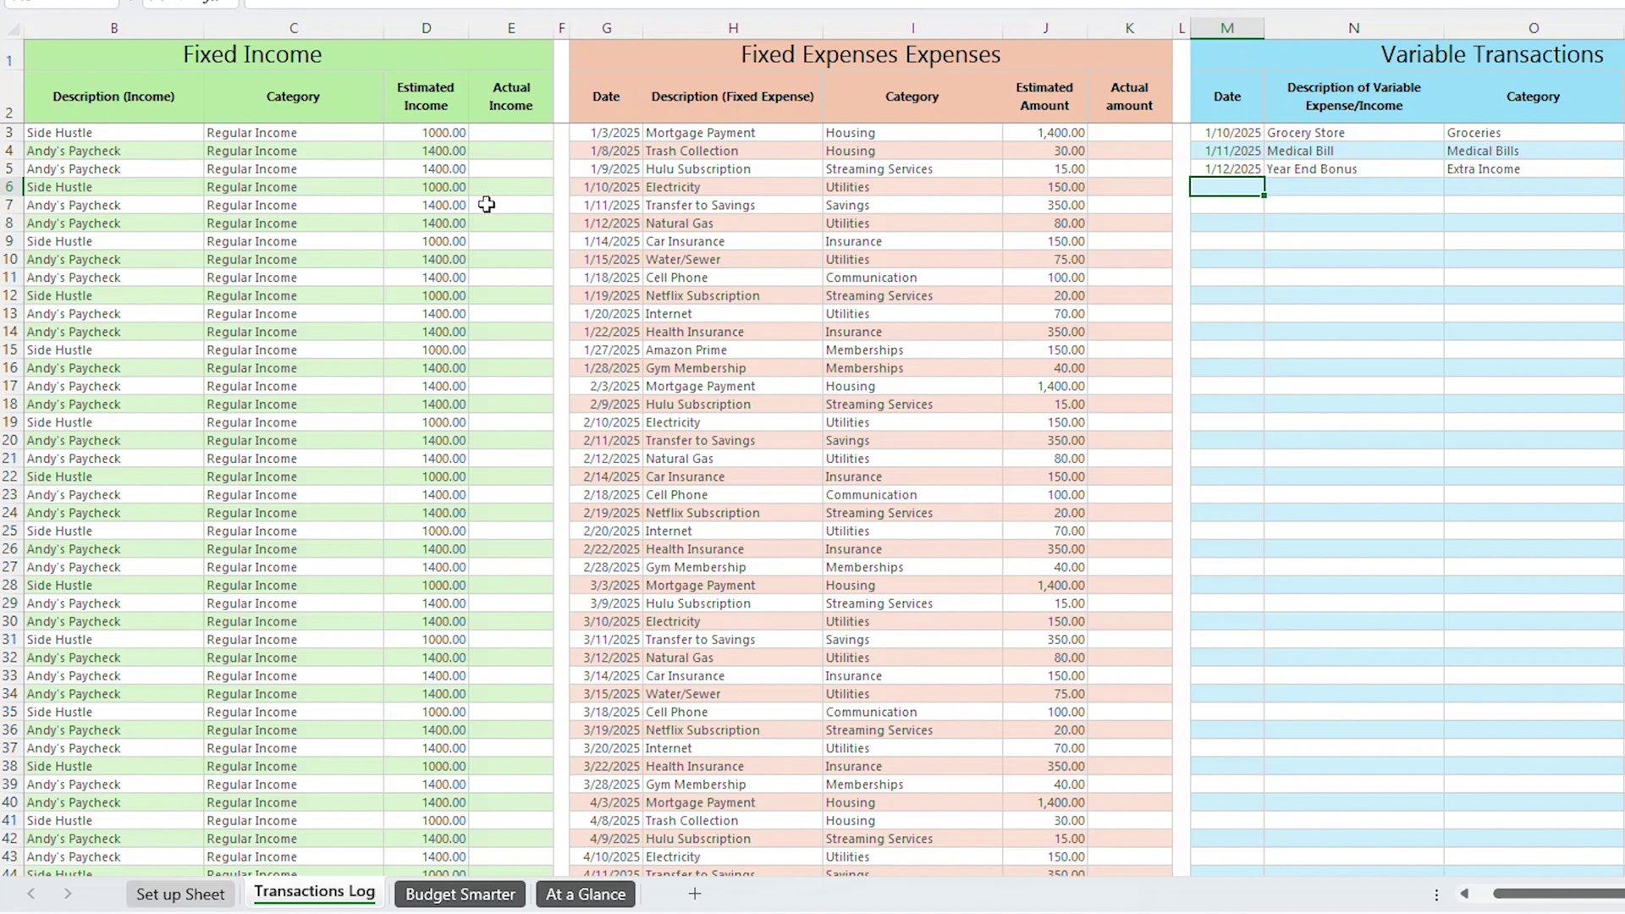
scroll(713, 191, right, 6)
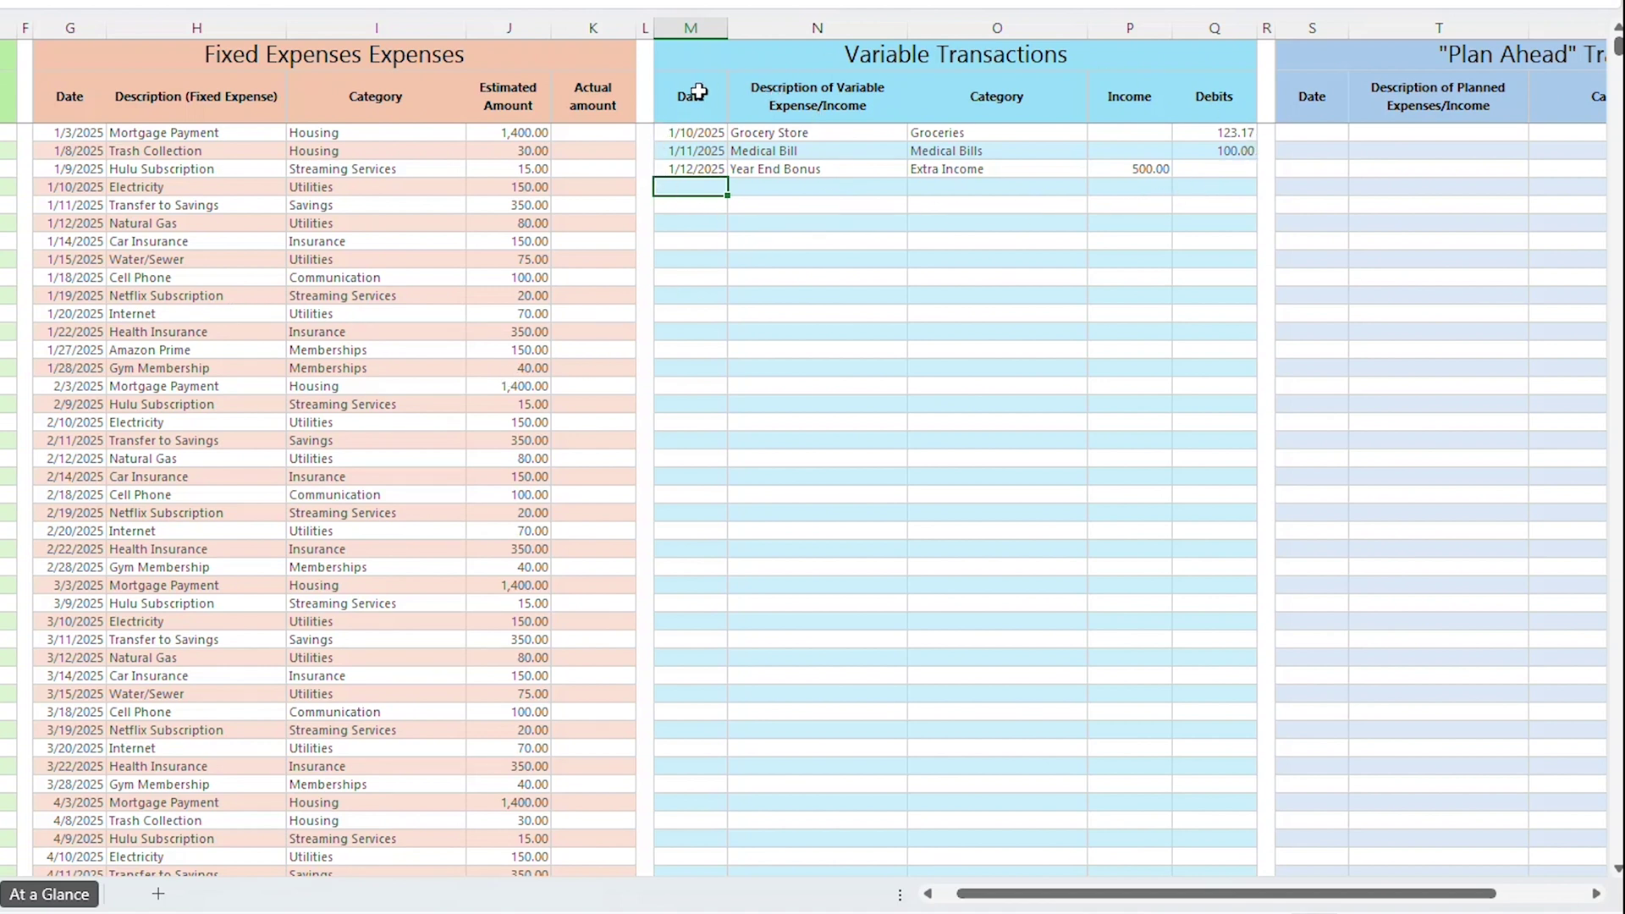
drag(1012, 895, 1134, 905)
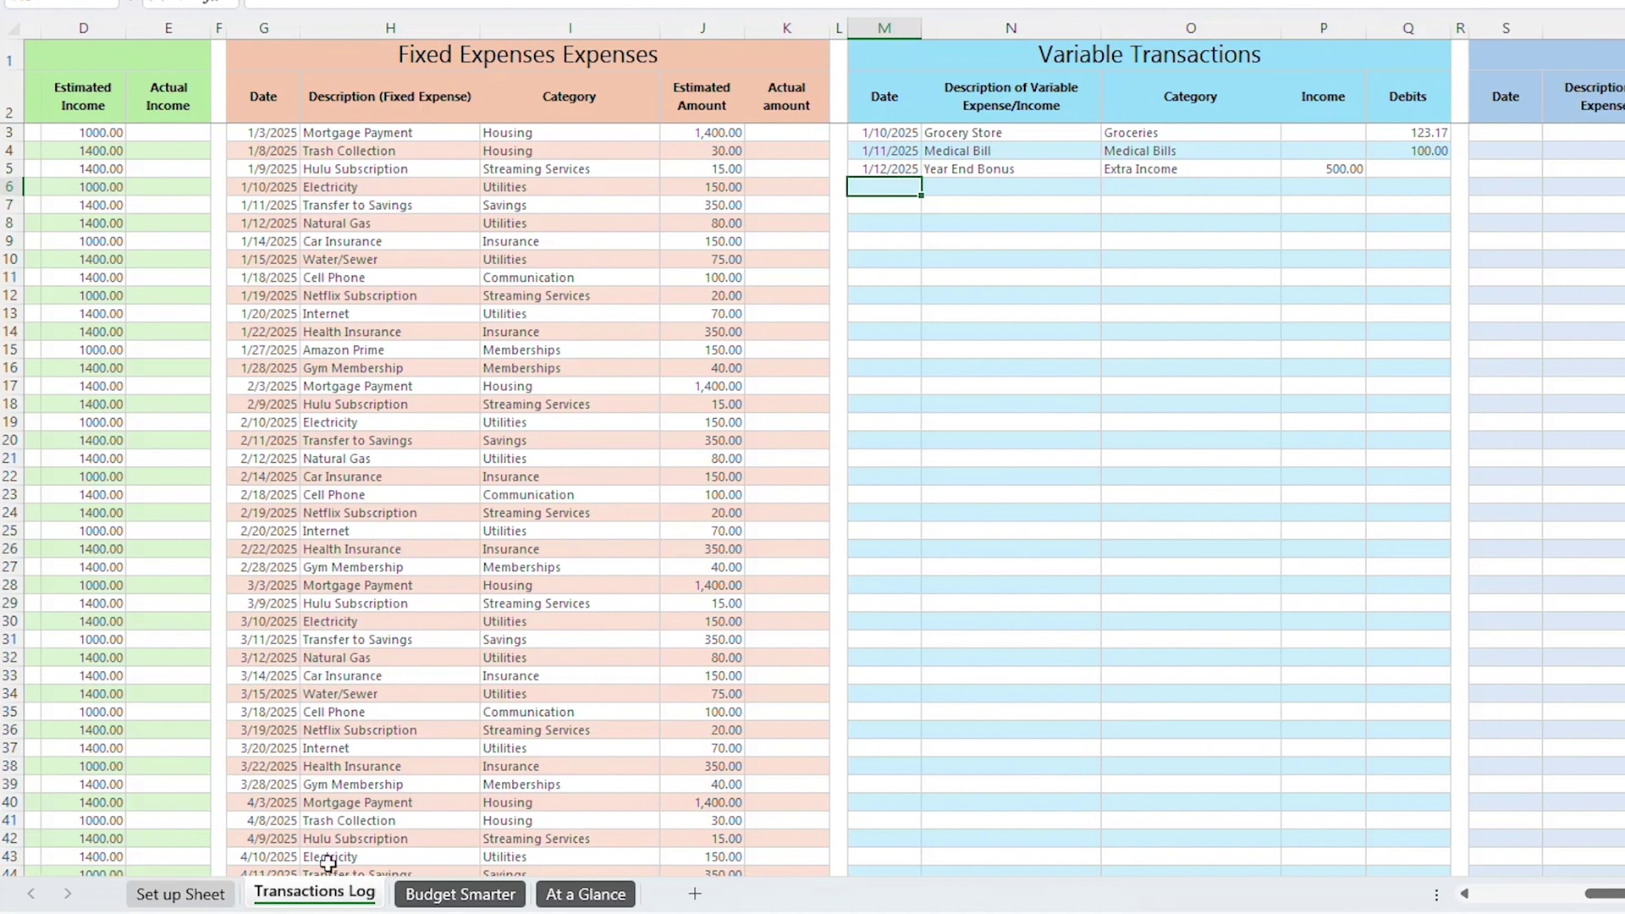
click(461, 893)
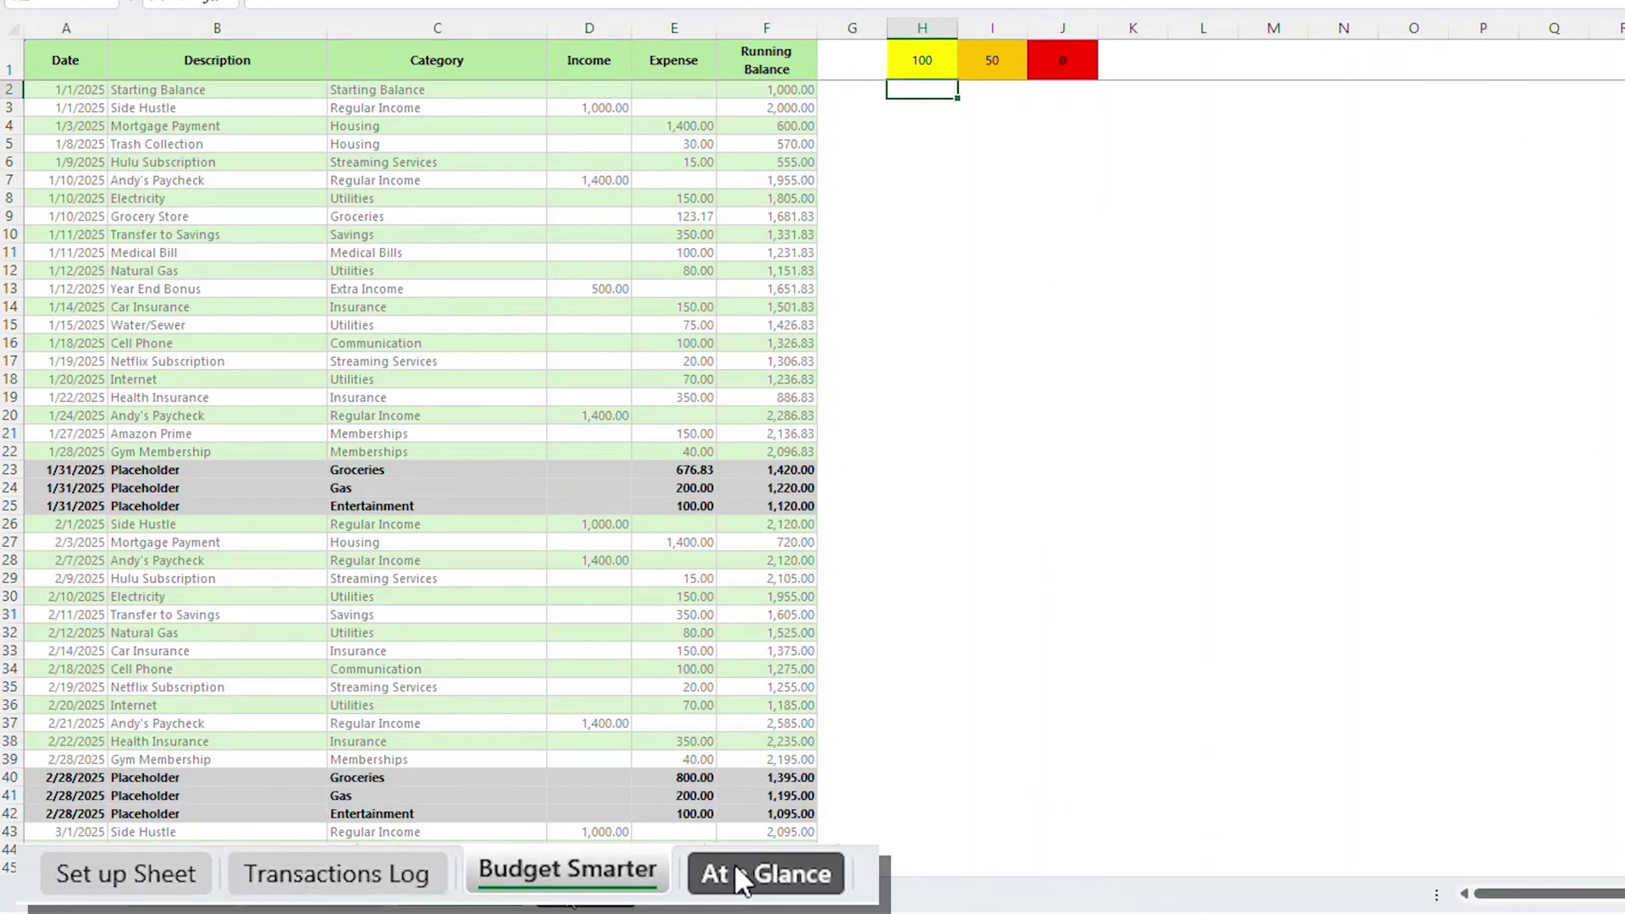
Glance at the dashboard, scroll the Budget Smarter transactions and running balances, then jump back to the top
click(580, 904)
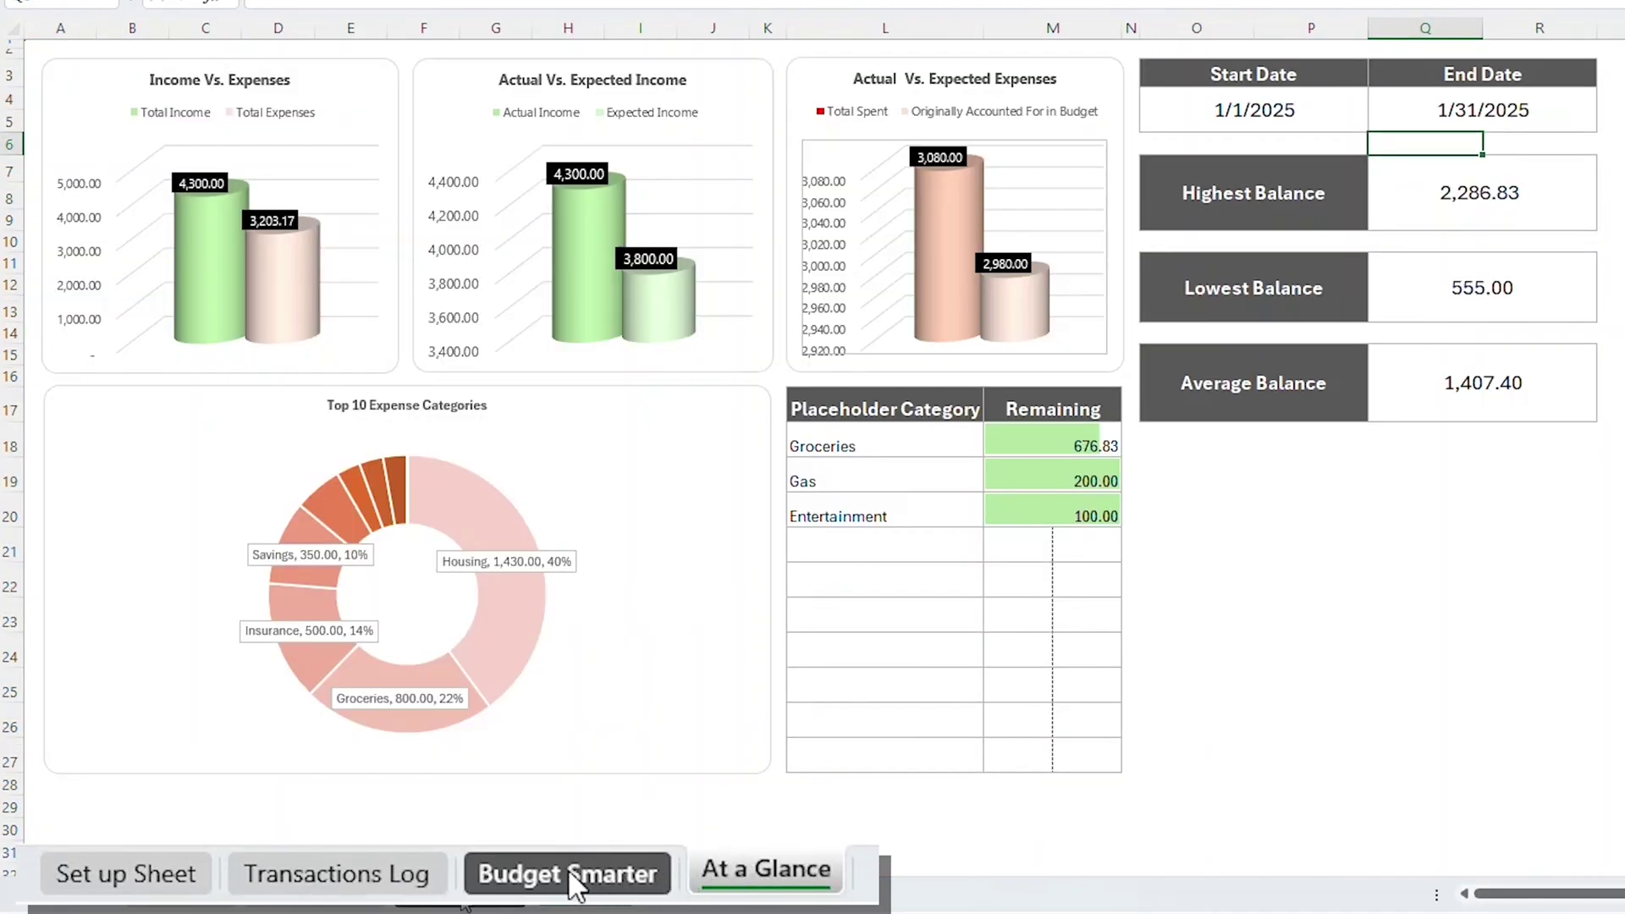
click(464, 905)
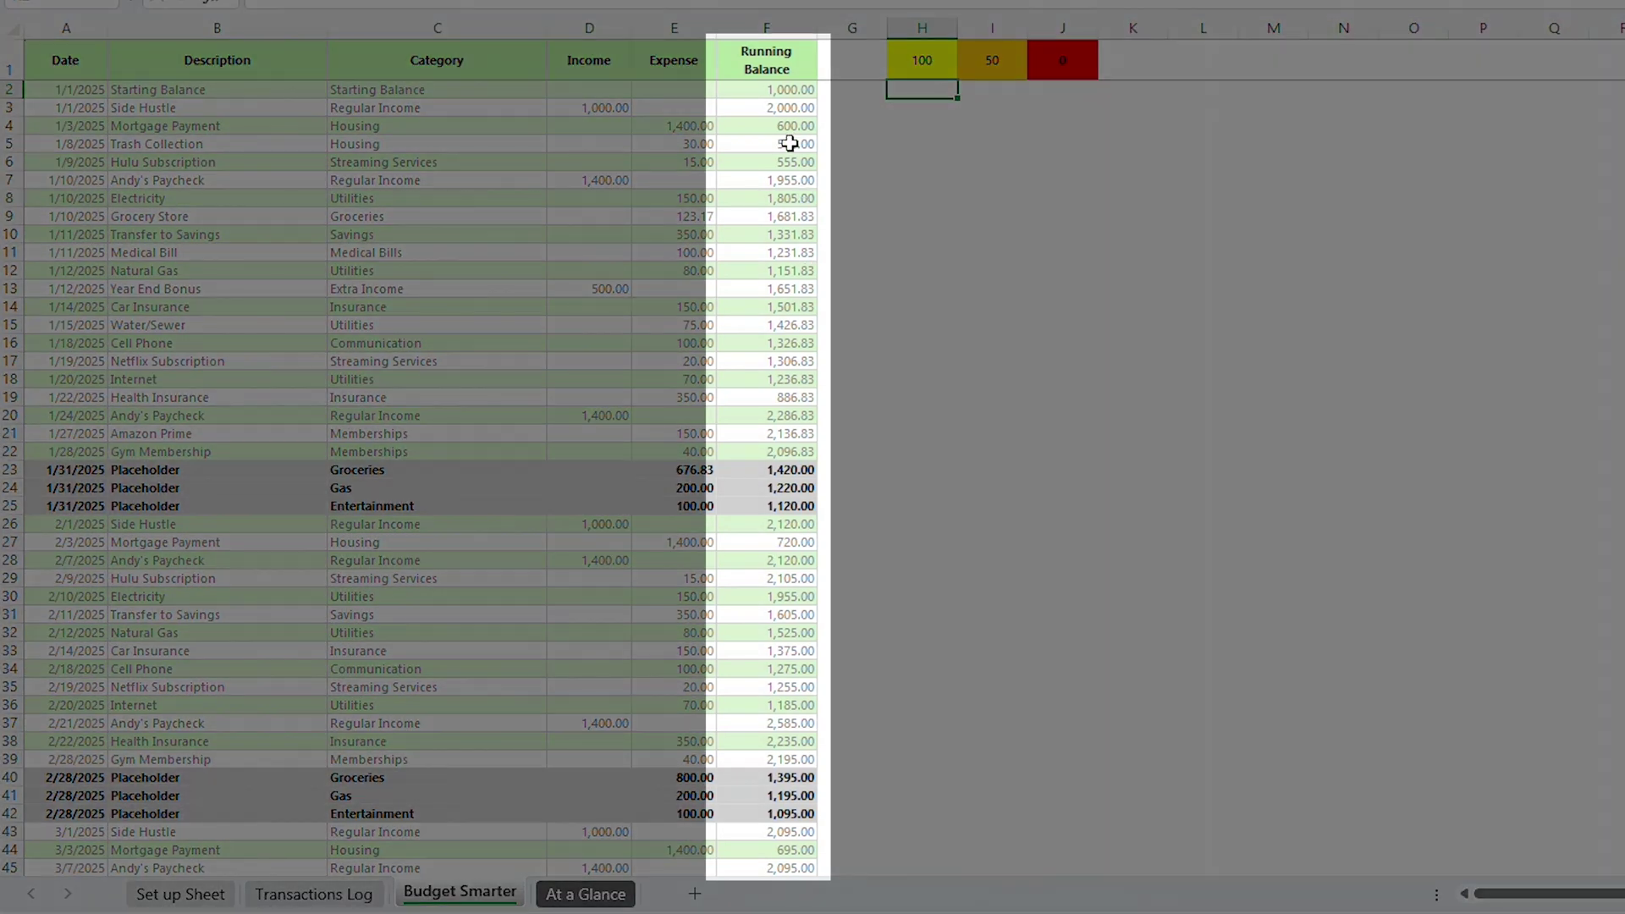
scroll(678, 420, down, 20)
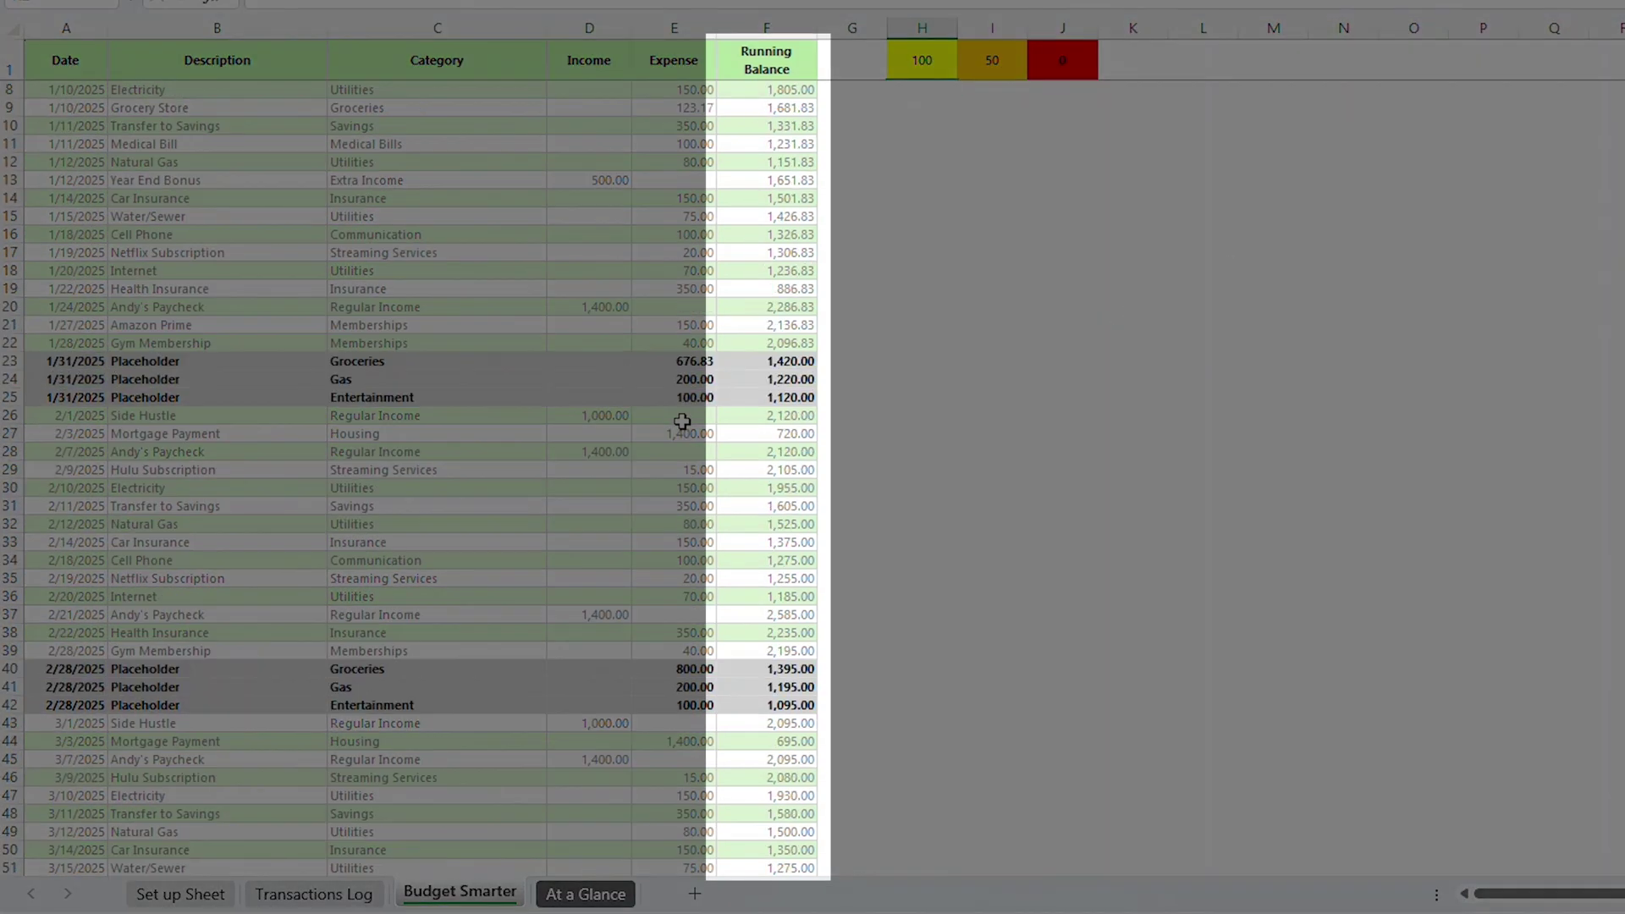
scroll(648, 471, down, 20)
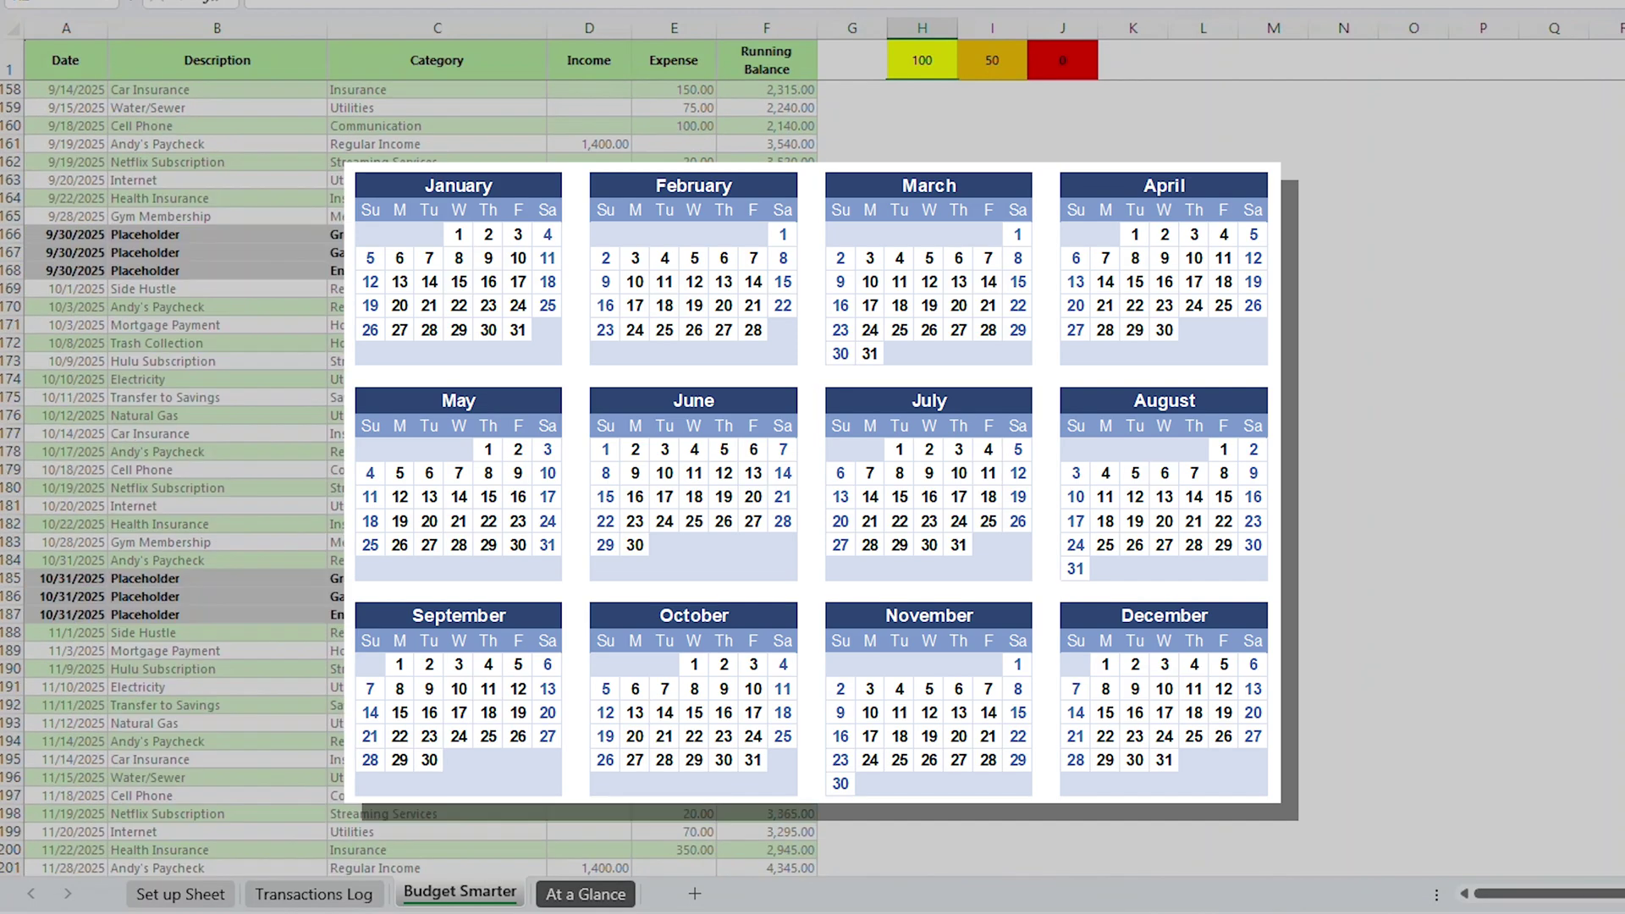
scroll(423, 474, down, 20)
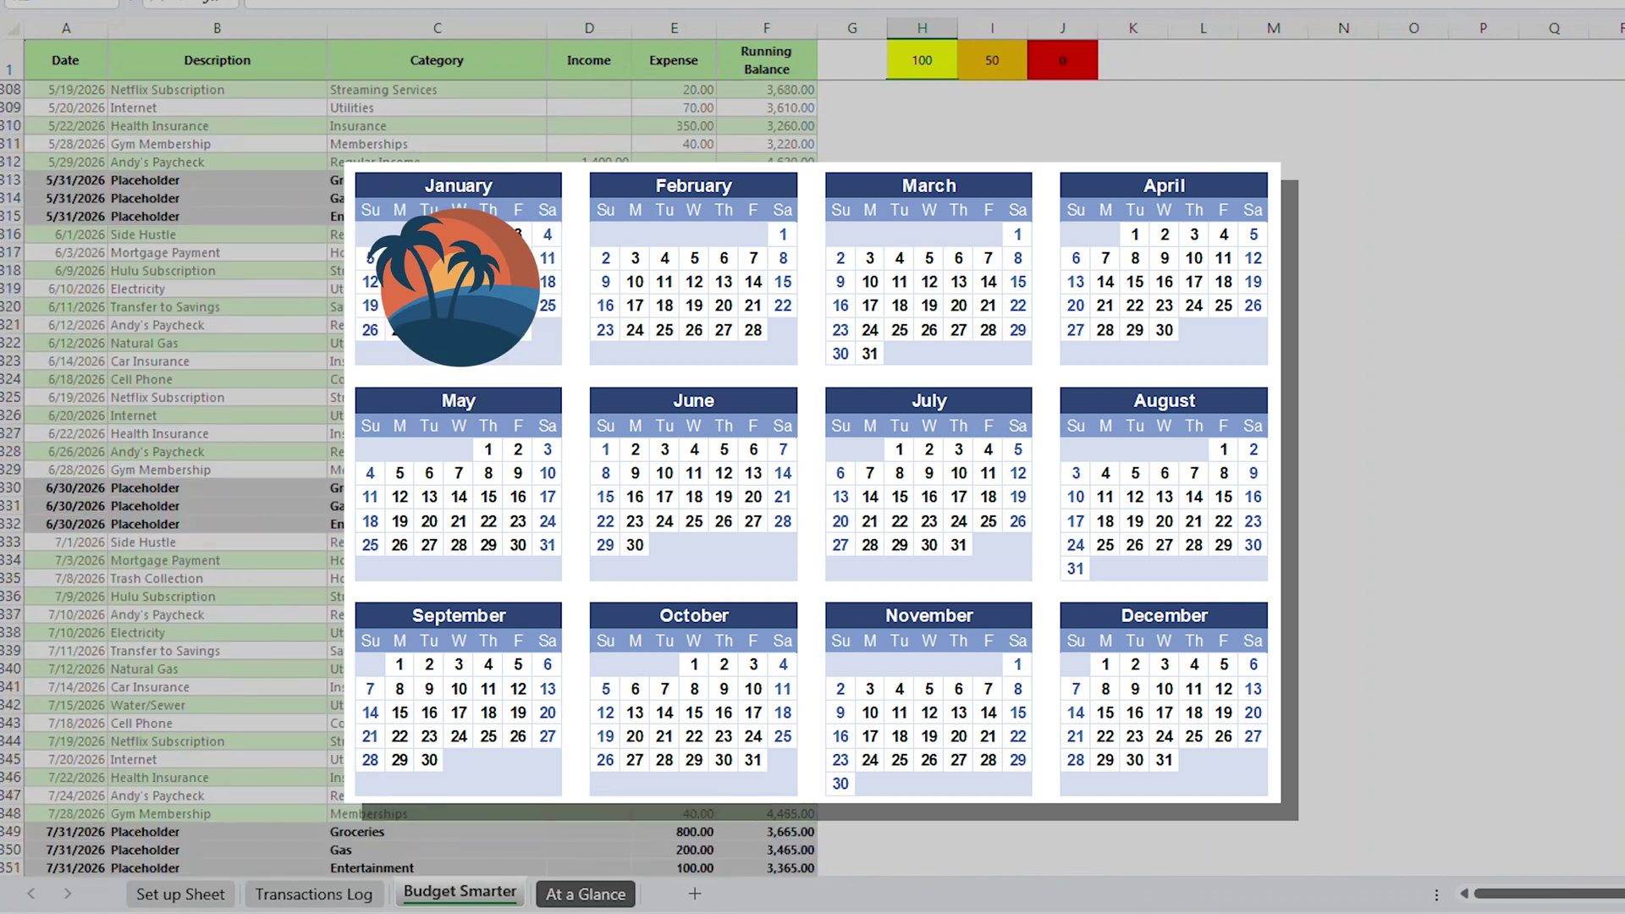
scroll(621, 516, up, 20)
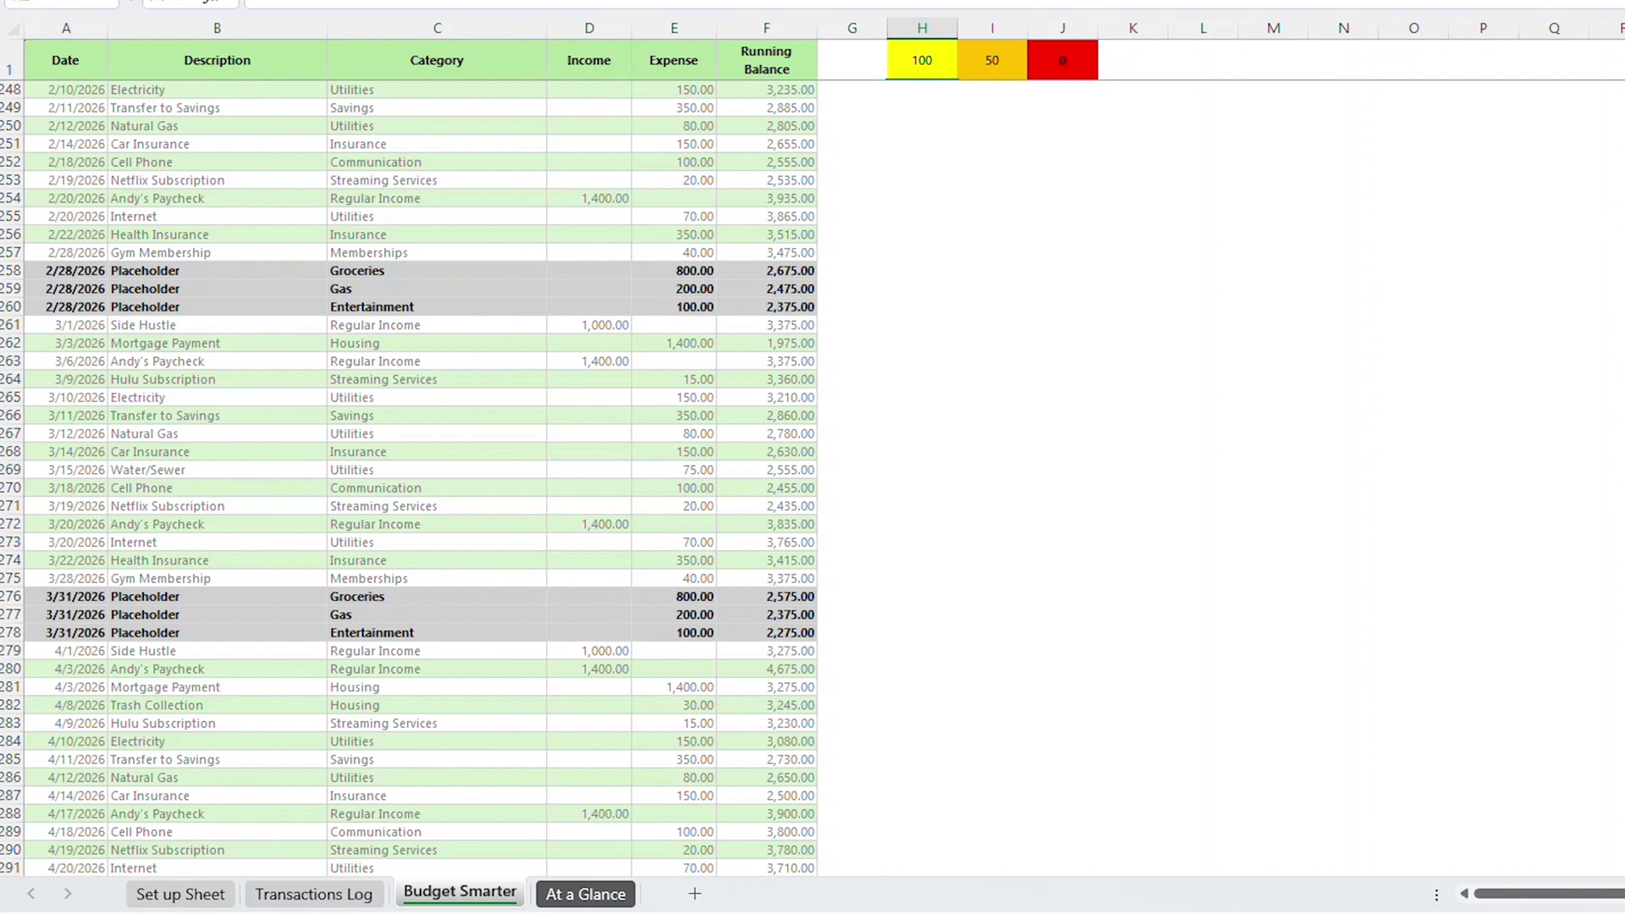
key(ctrl+Home)
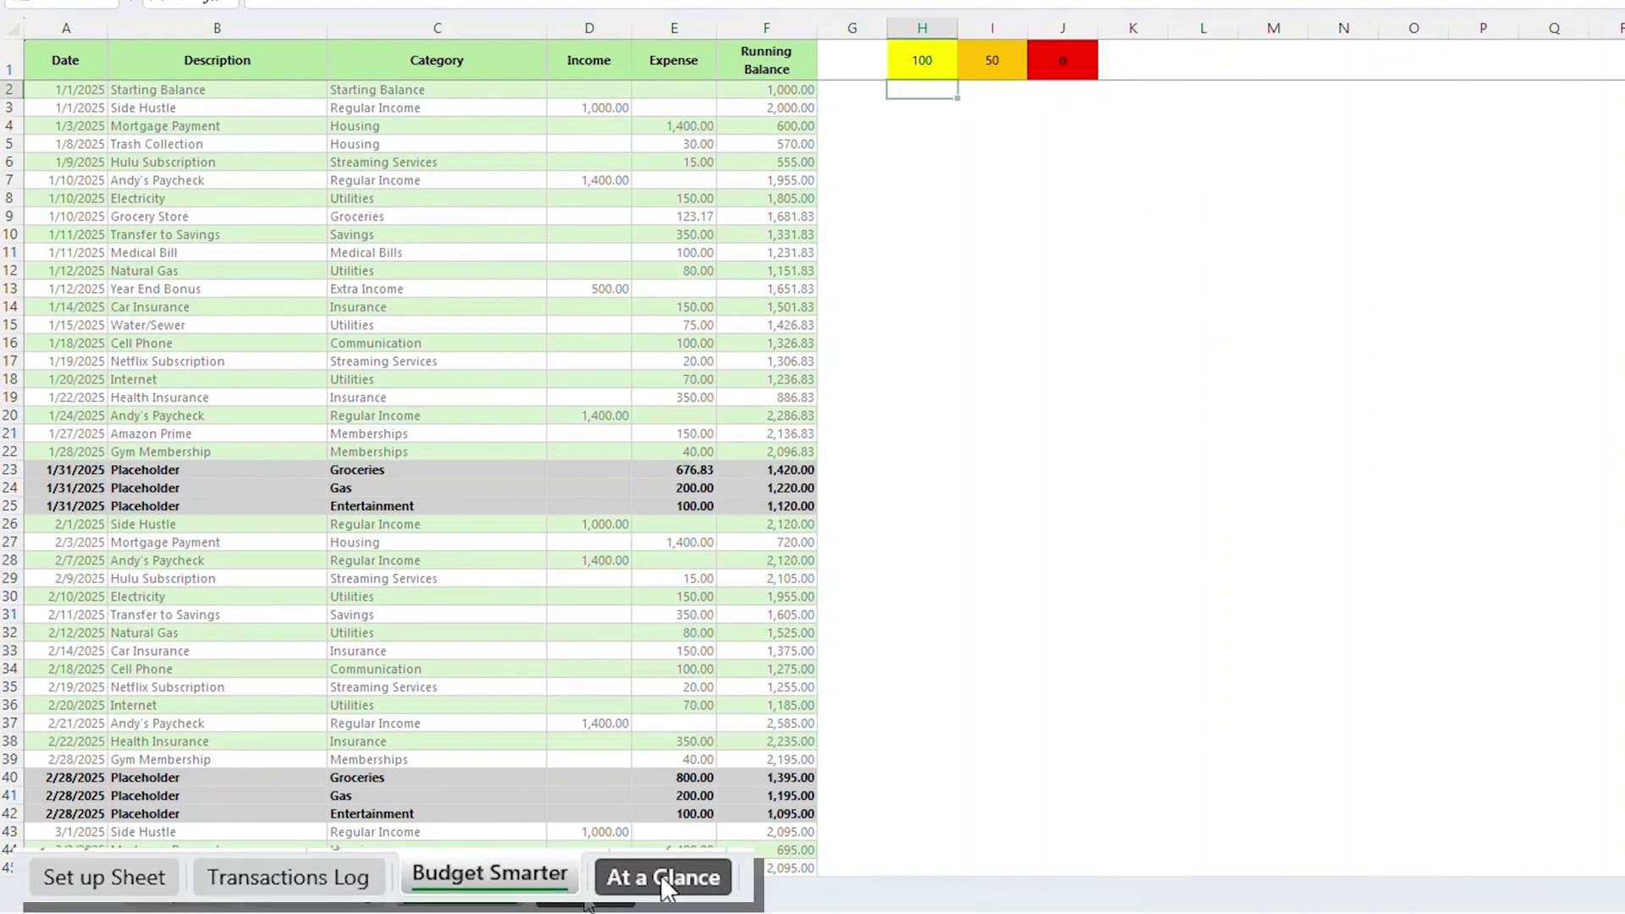
click(588, 904)
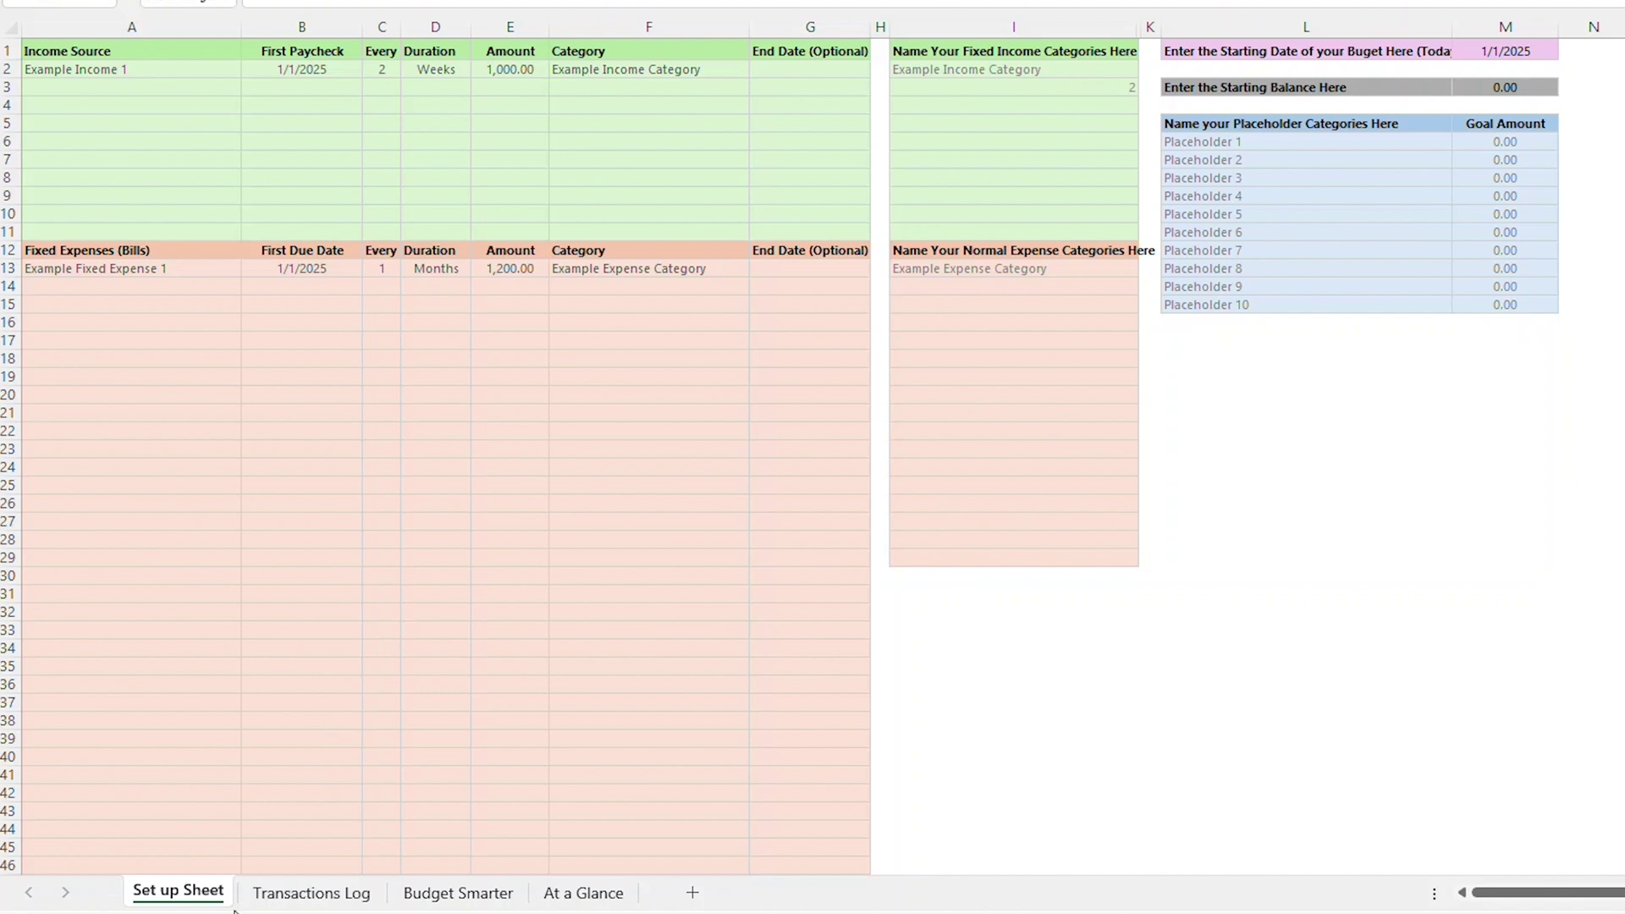
Bring up the blank template's Set up Sheet with Placeholder 1–10 and a 1/1/2025 start date
click(207, 895)
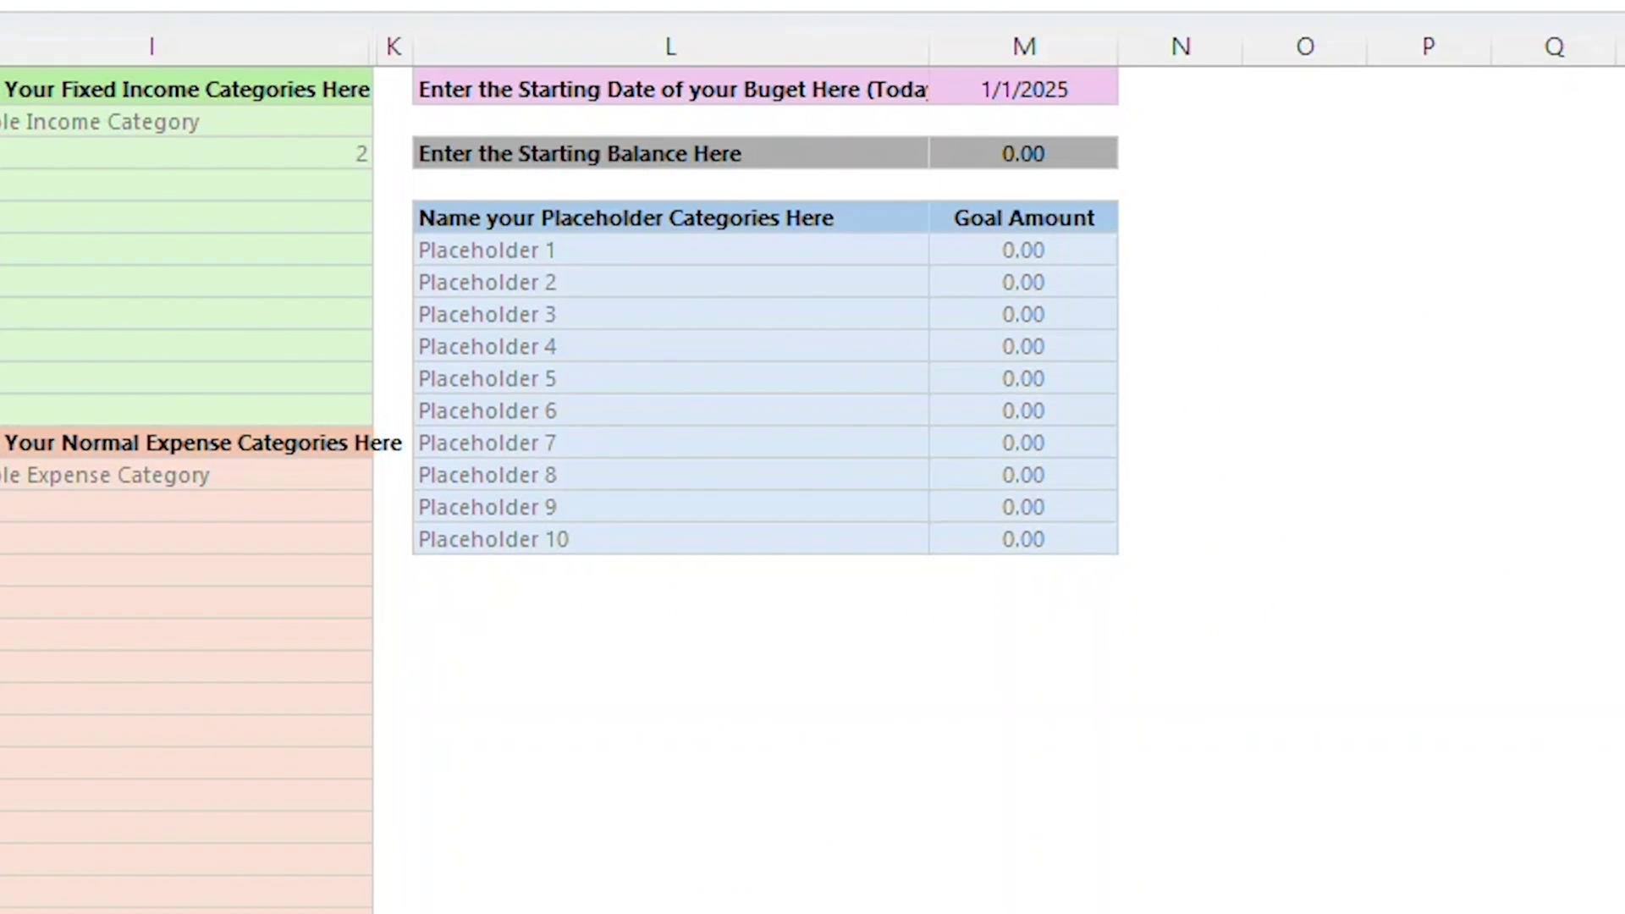
Check the start date and enter 1000 as the starting balance in M4
click(1097, 86)
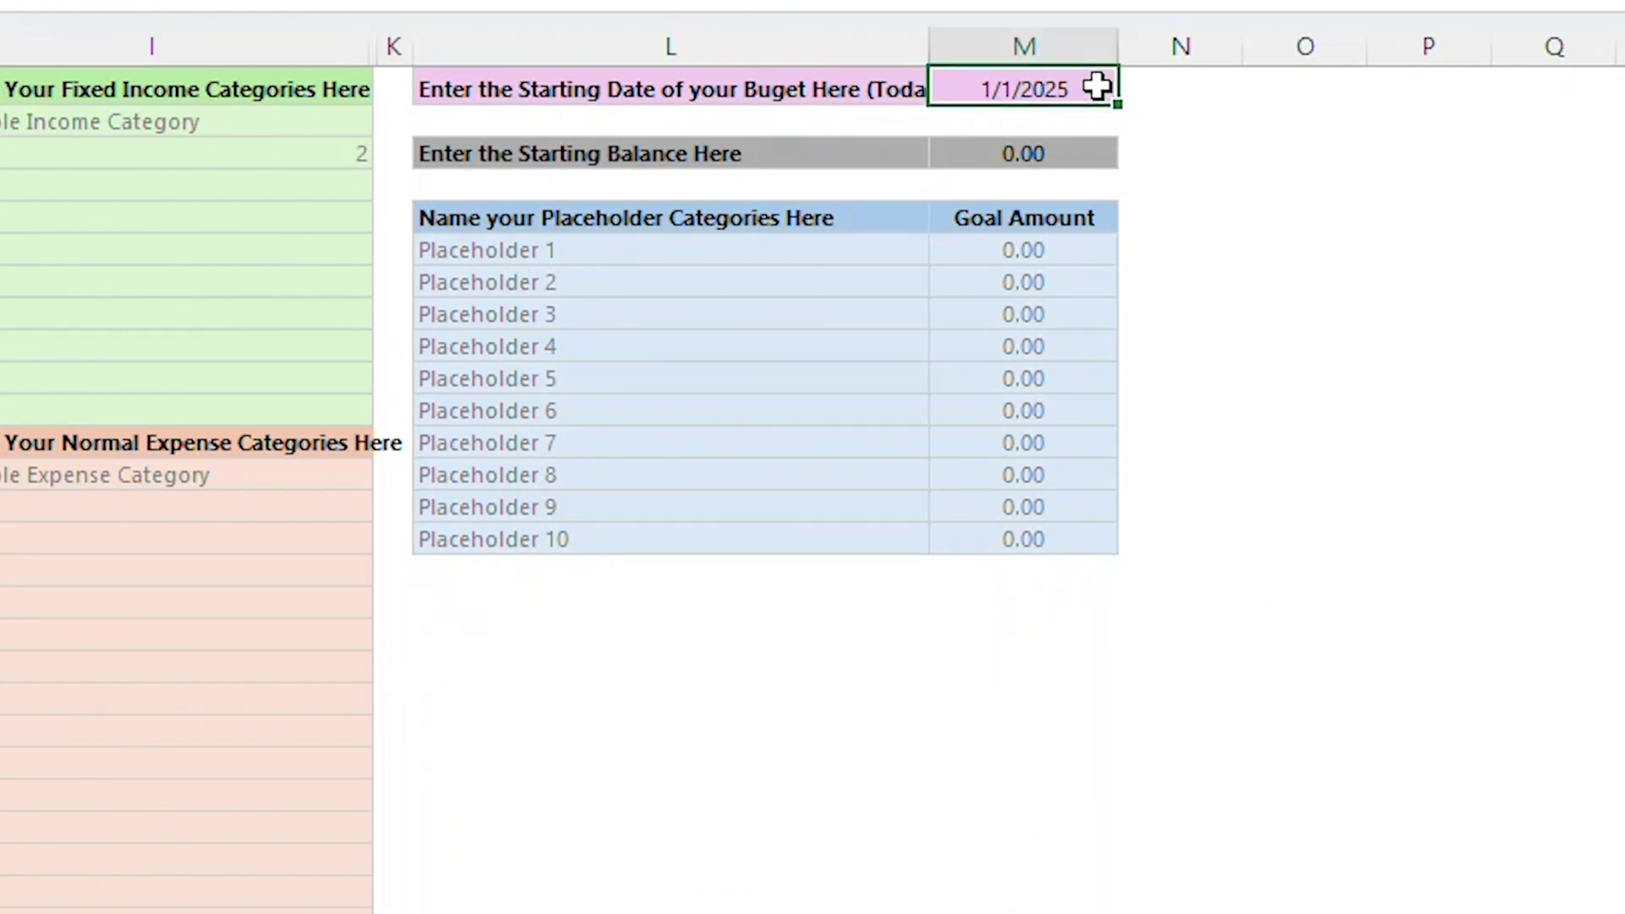
click(1073, 153)
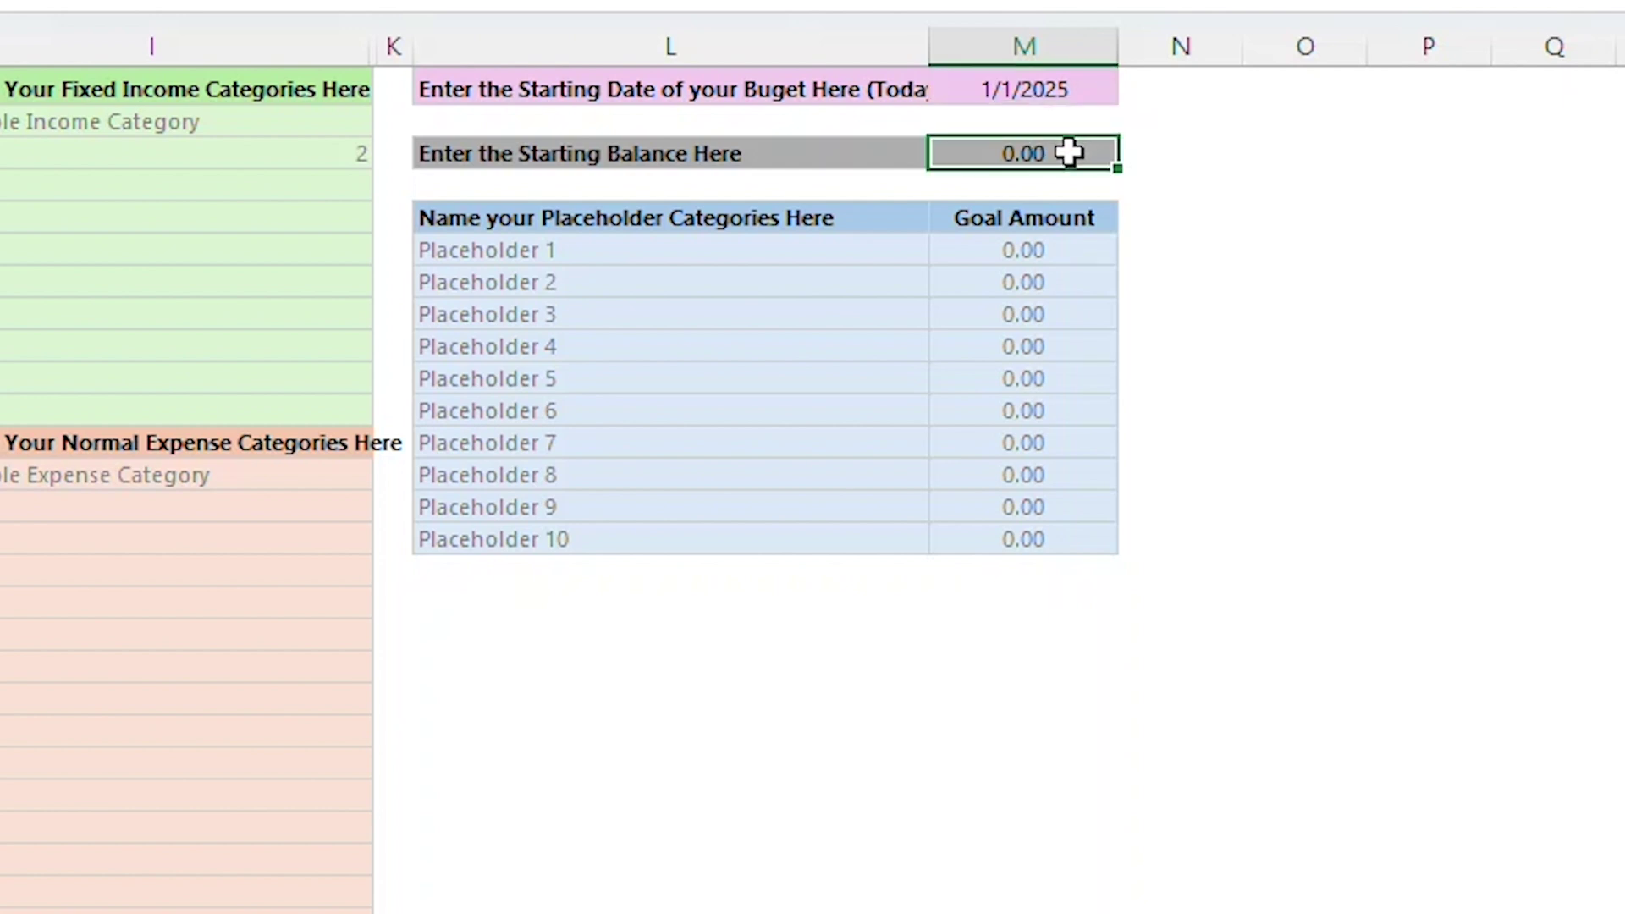
text(1000)
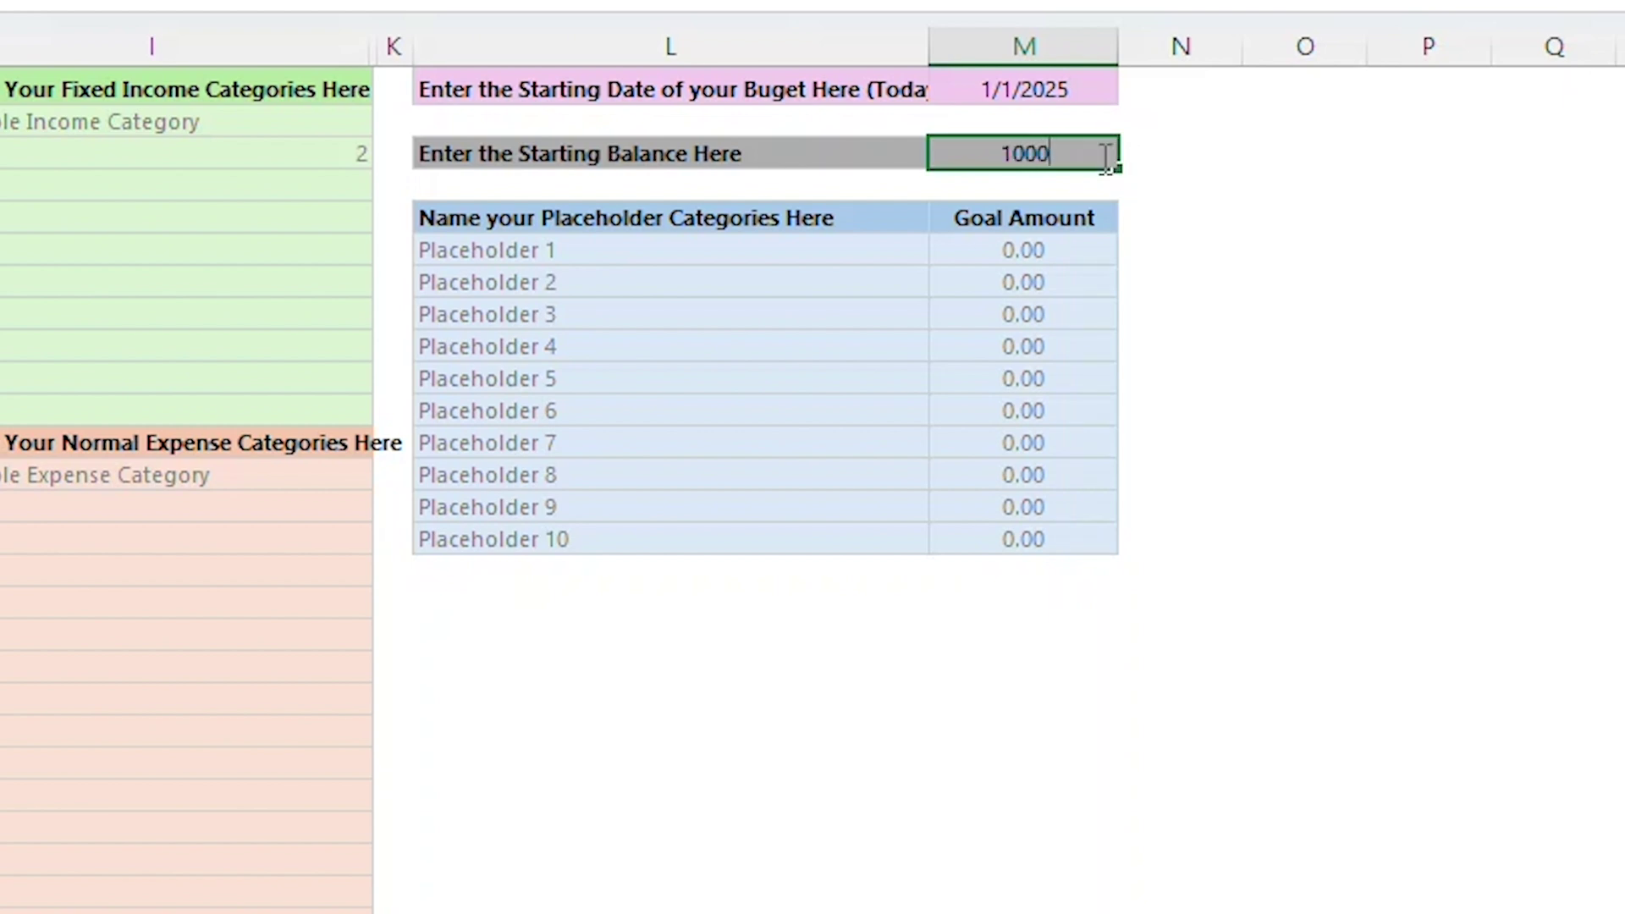
key(Return)
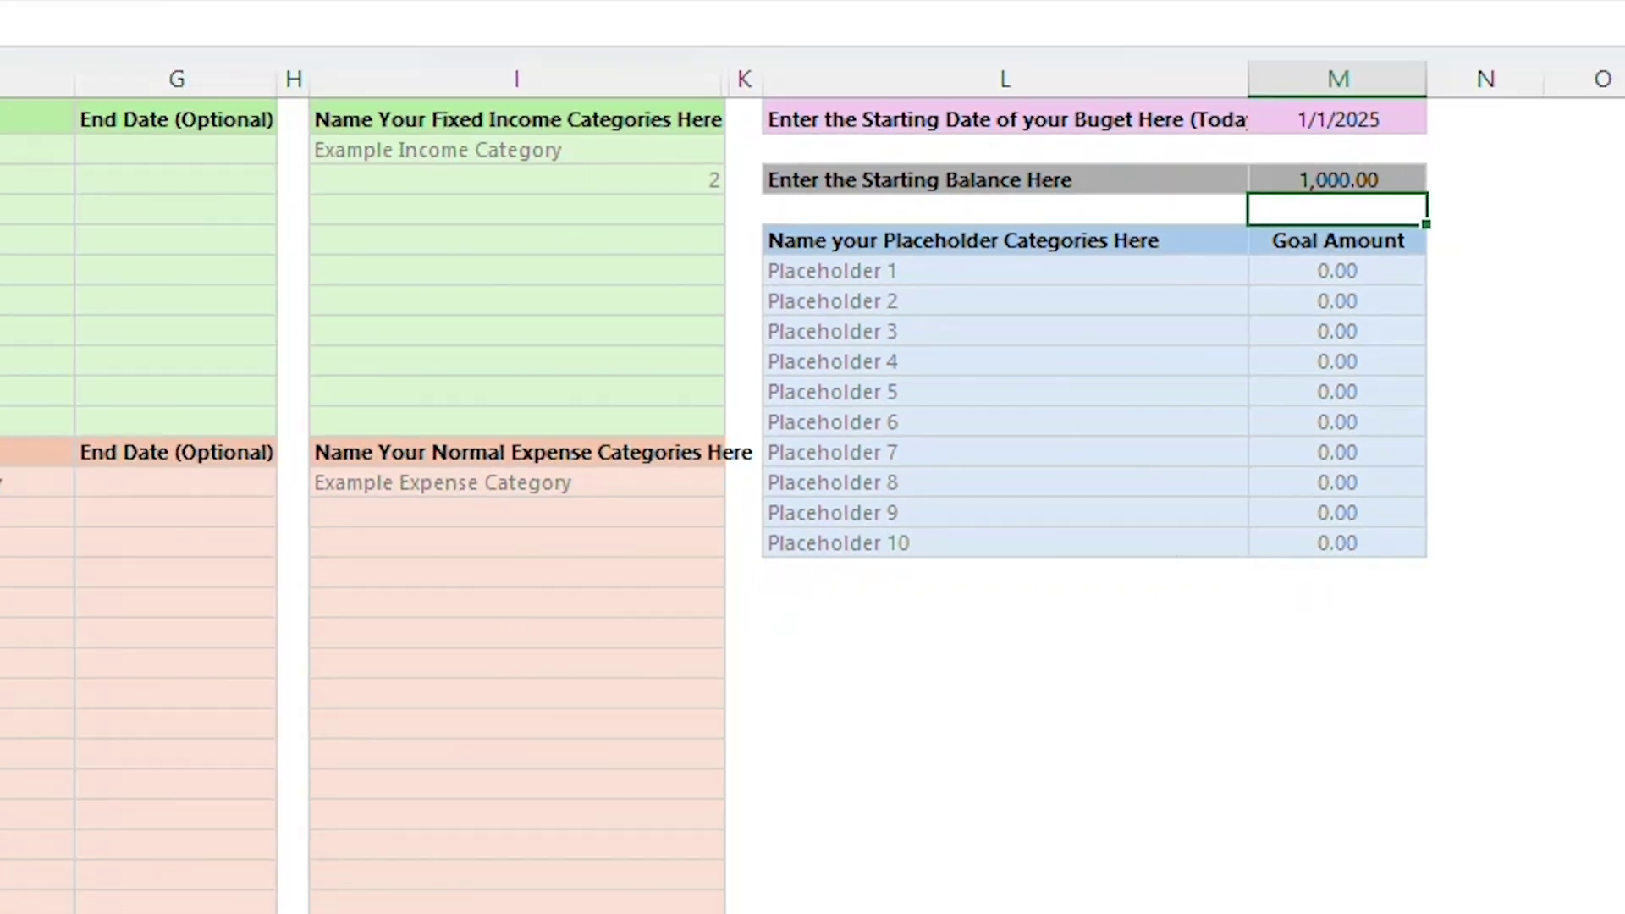
scroll(362, 302, left, 5)
Enter the paycheck income row with a 1/10/2025 start date and a 1,400 amount
click(222, 224)
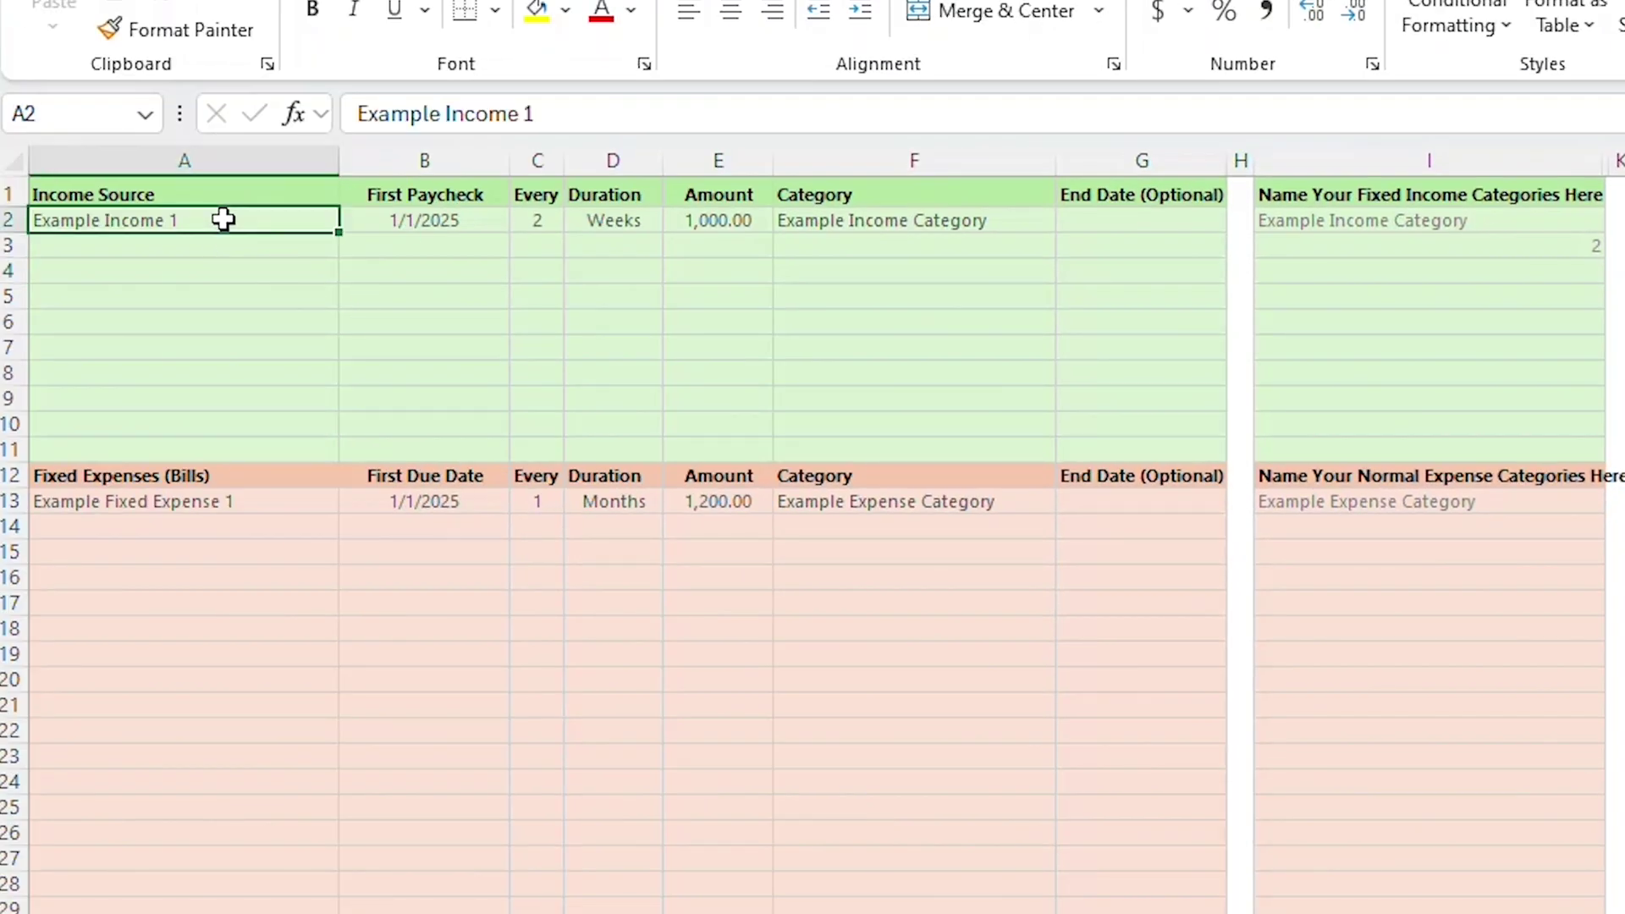
text(A)
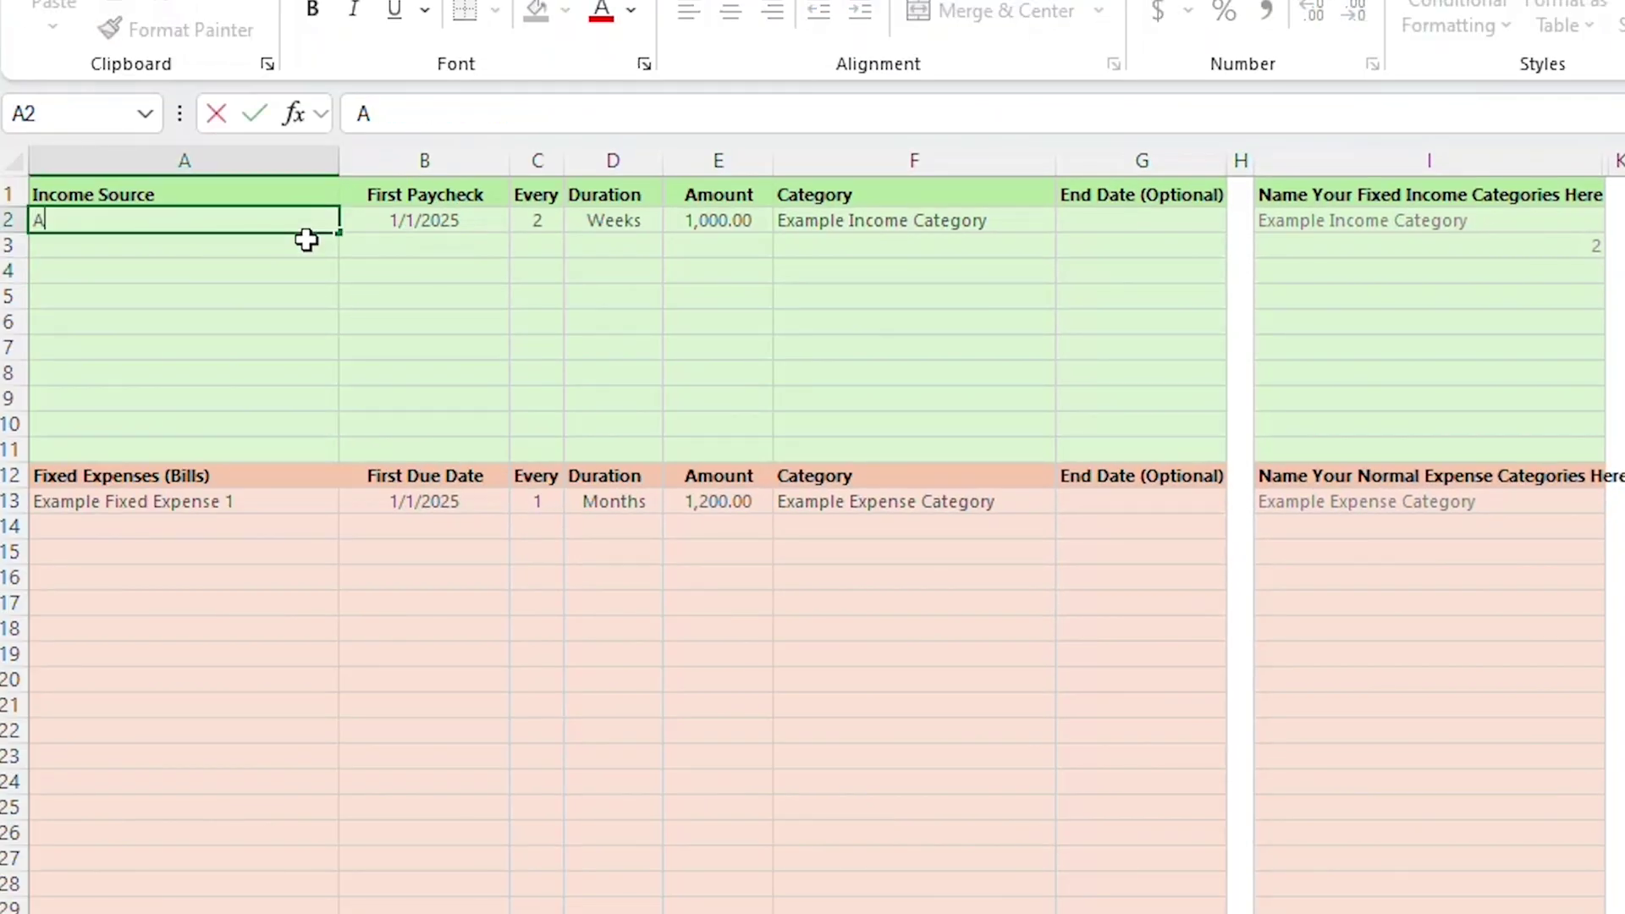
text(ndy's Paycheck)
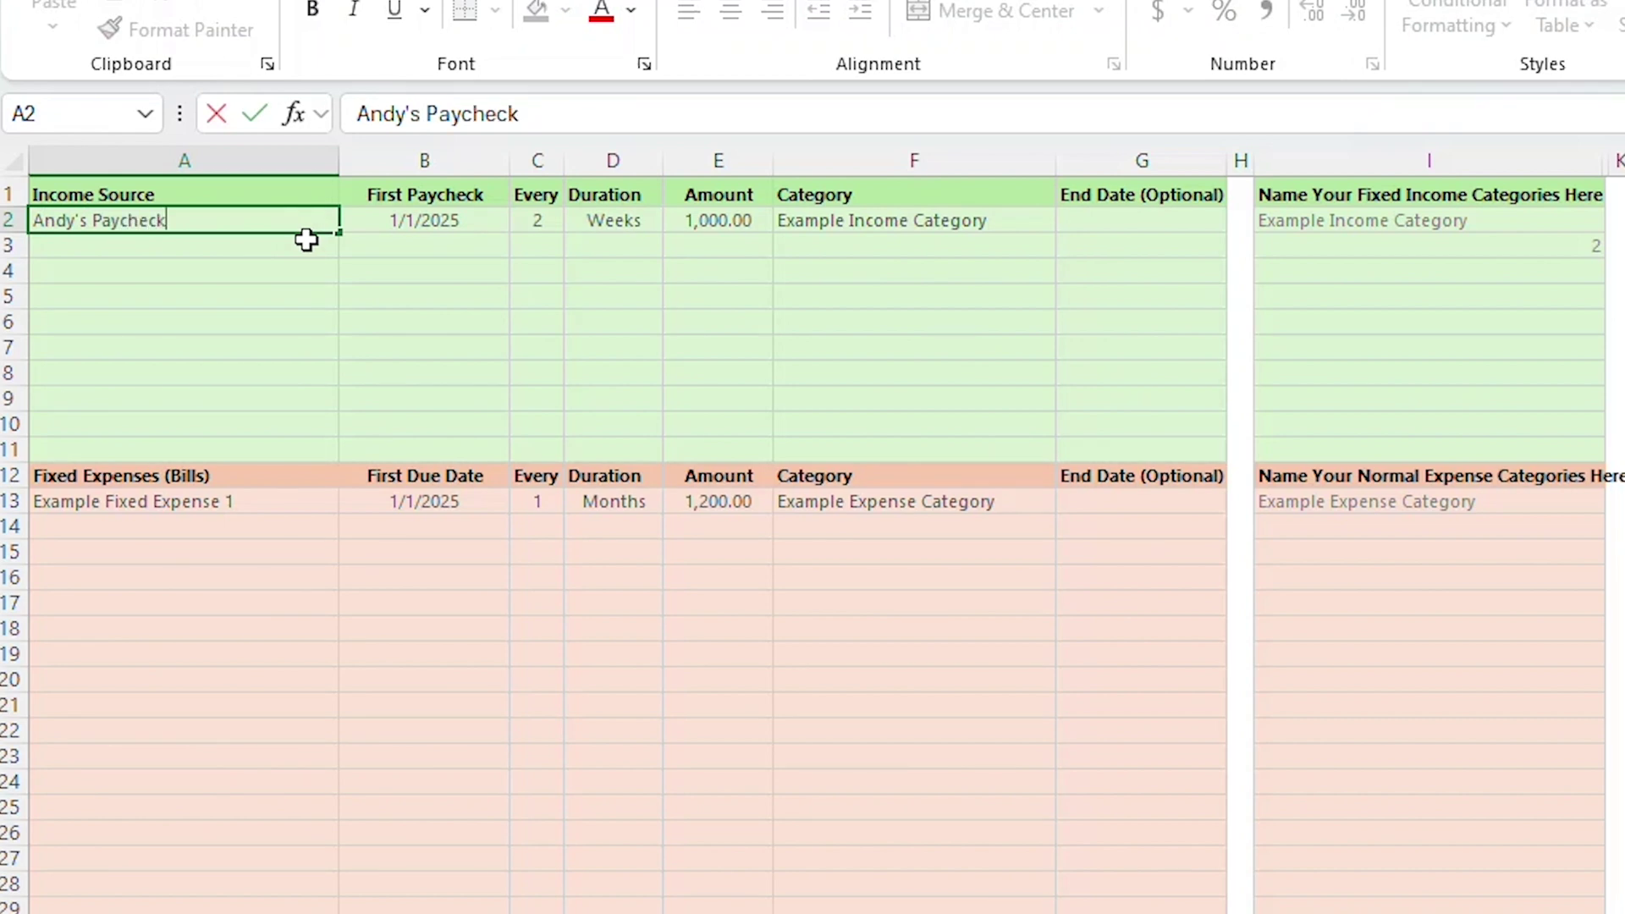
click(419, 222)
text(1/)
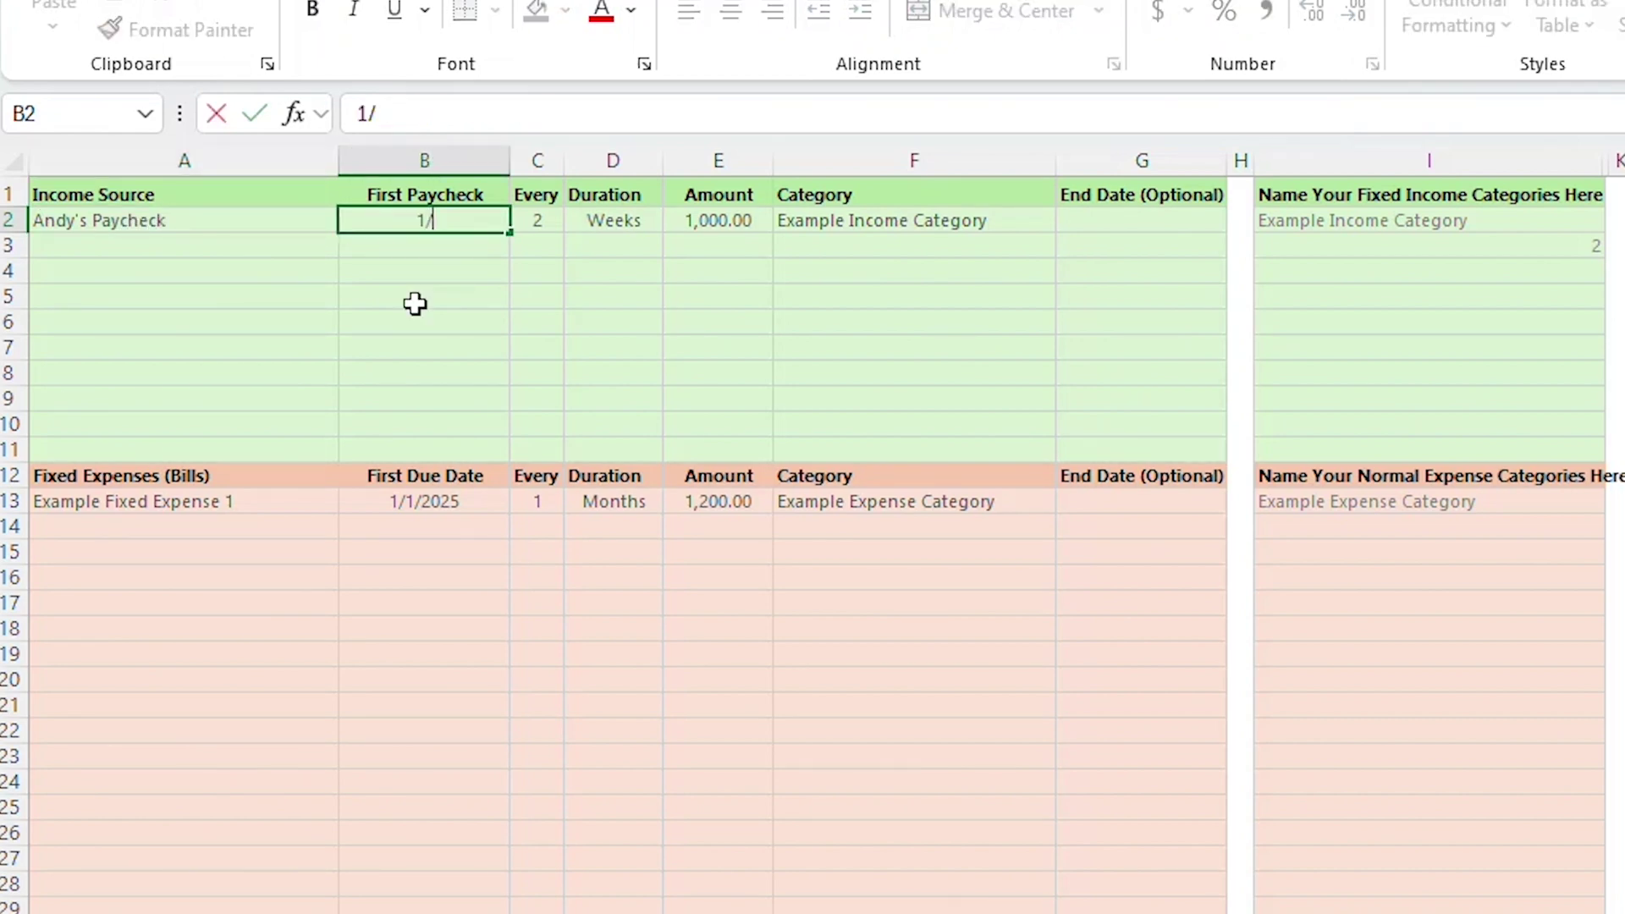
text(10/2025)
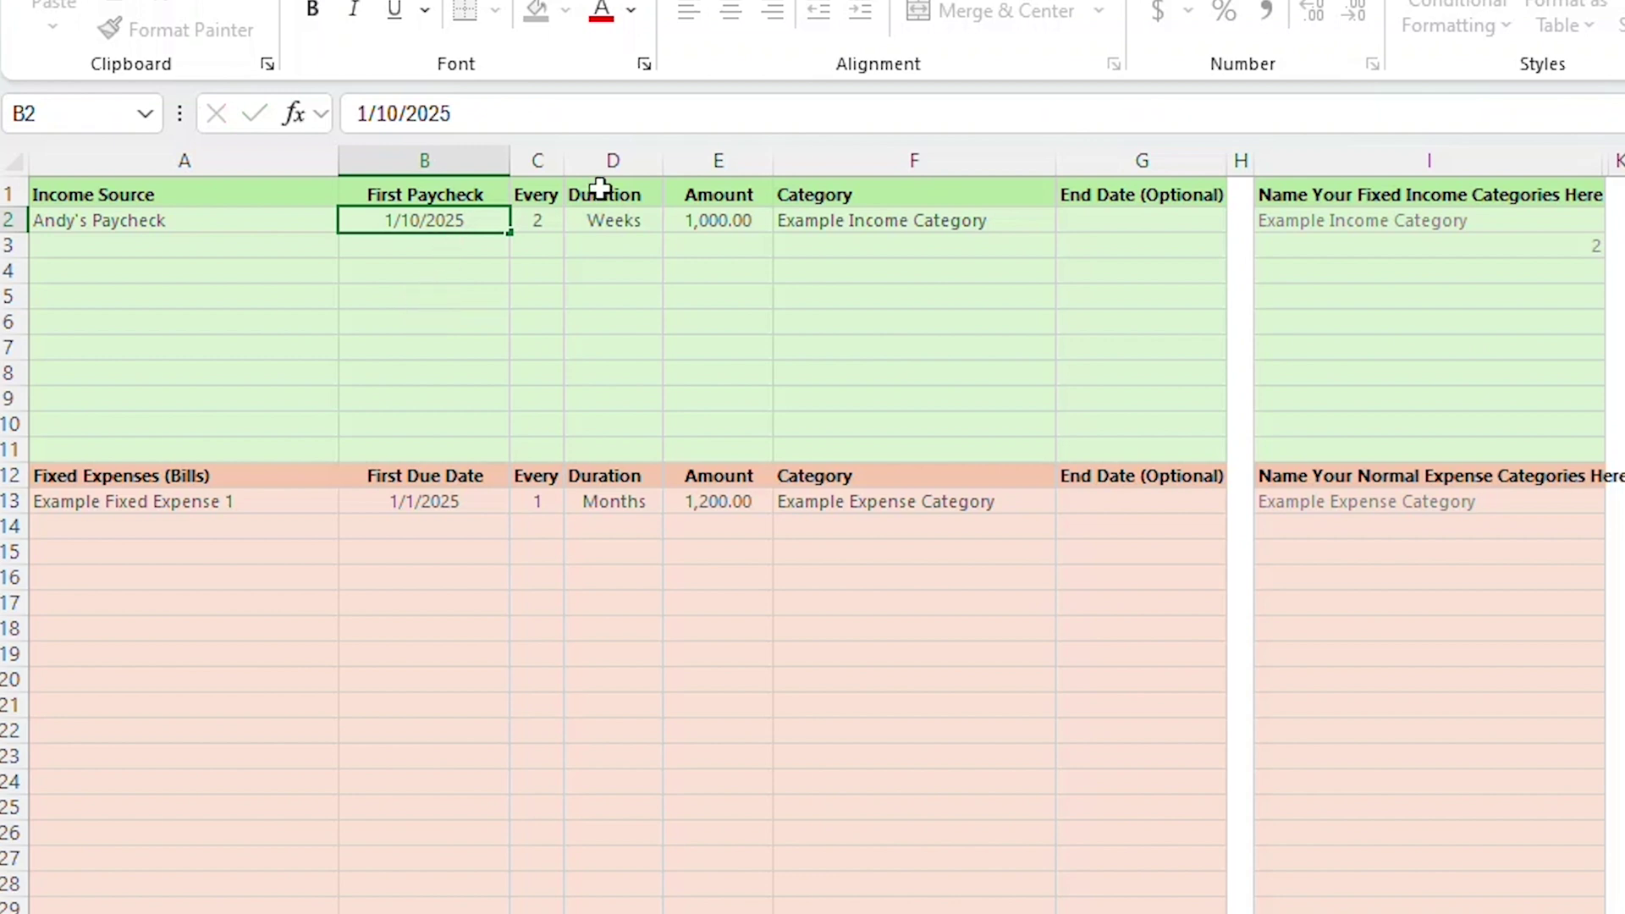
click(542, 219)
click(687, 222)
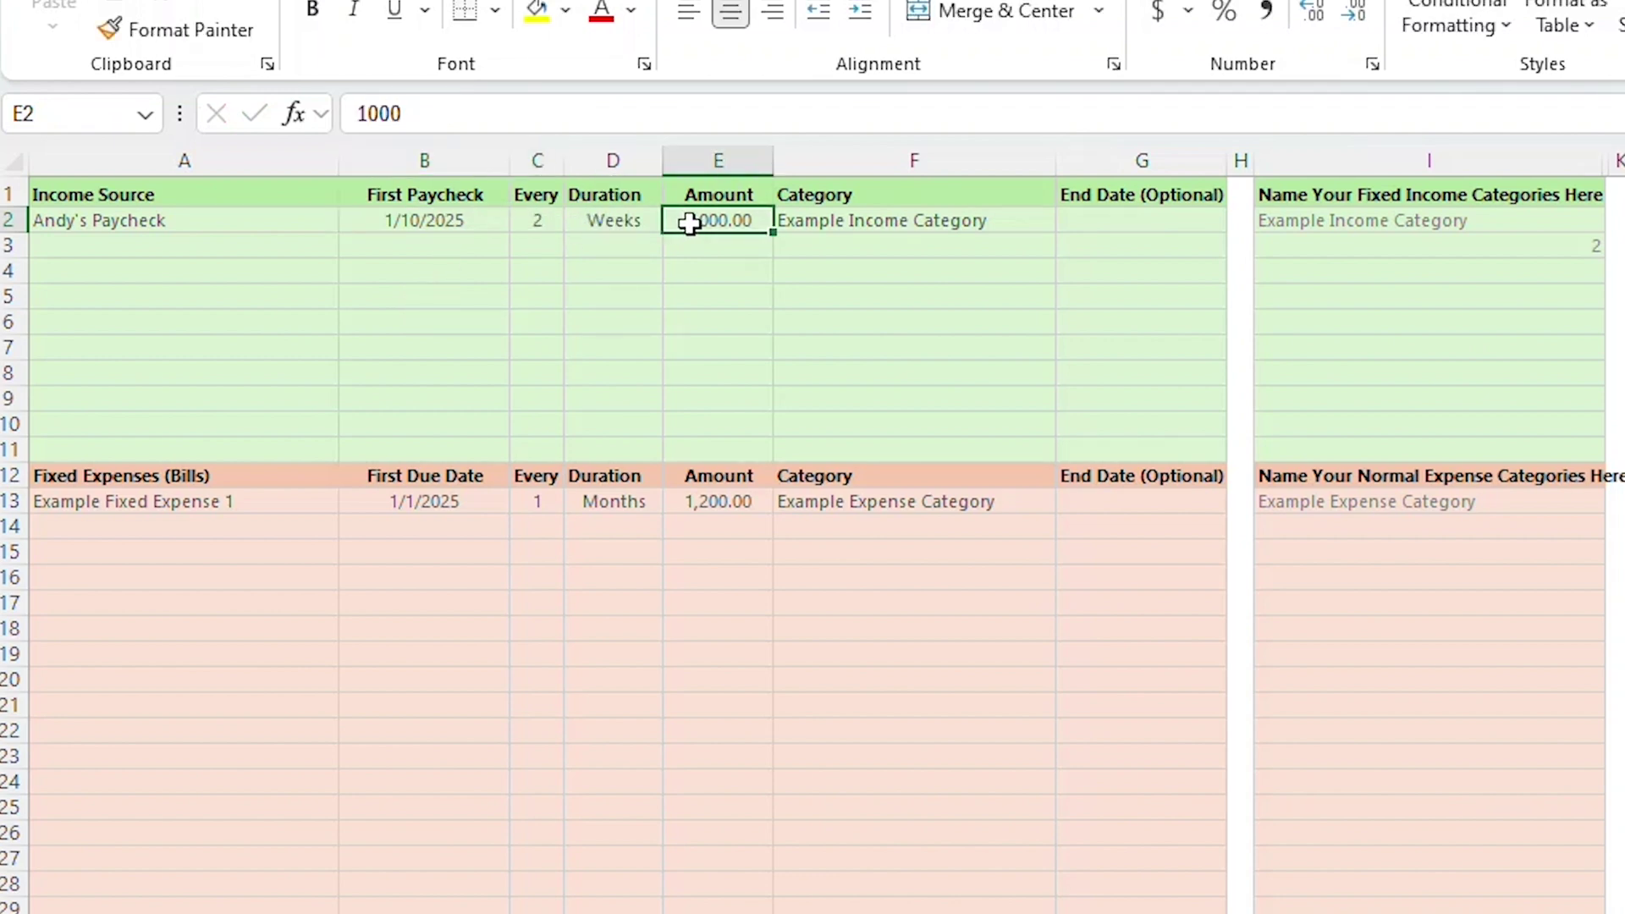
text(14)
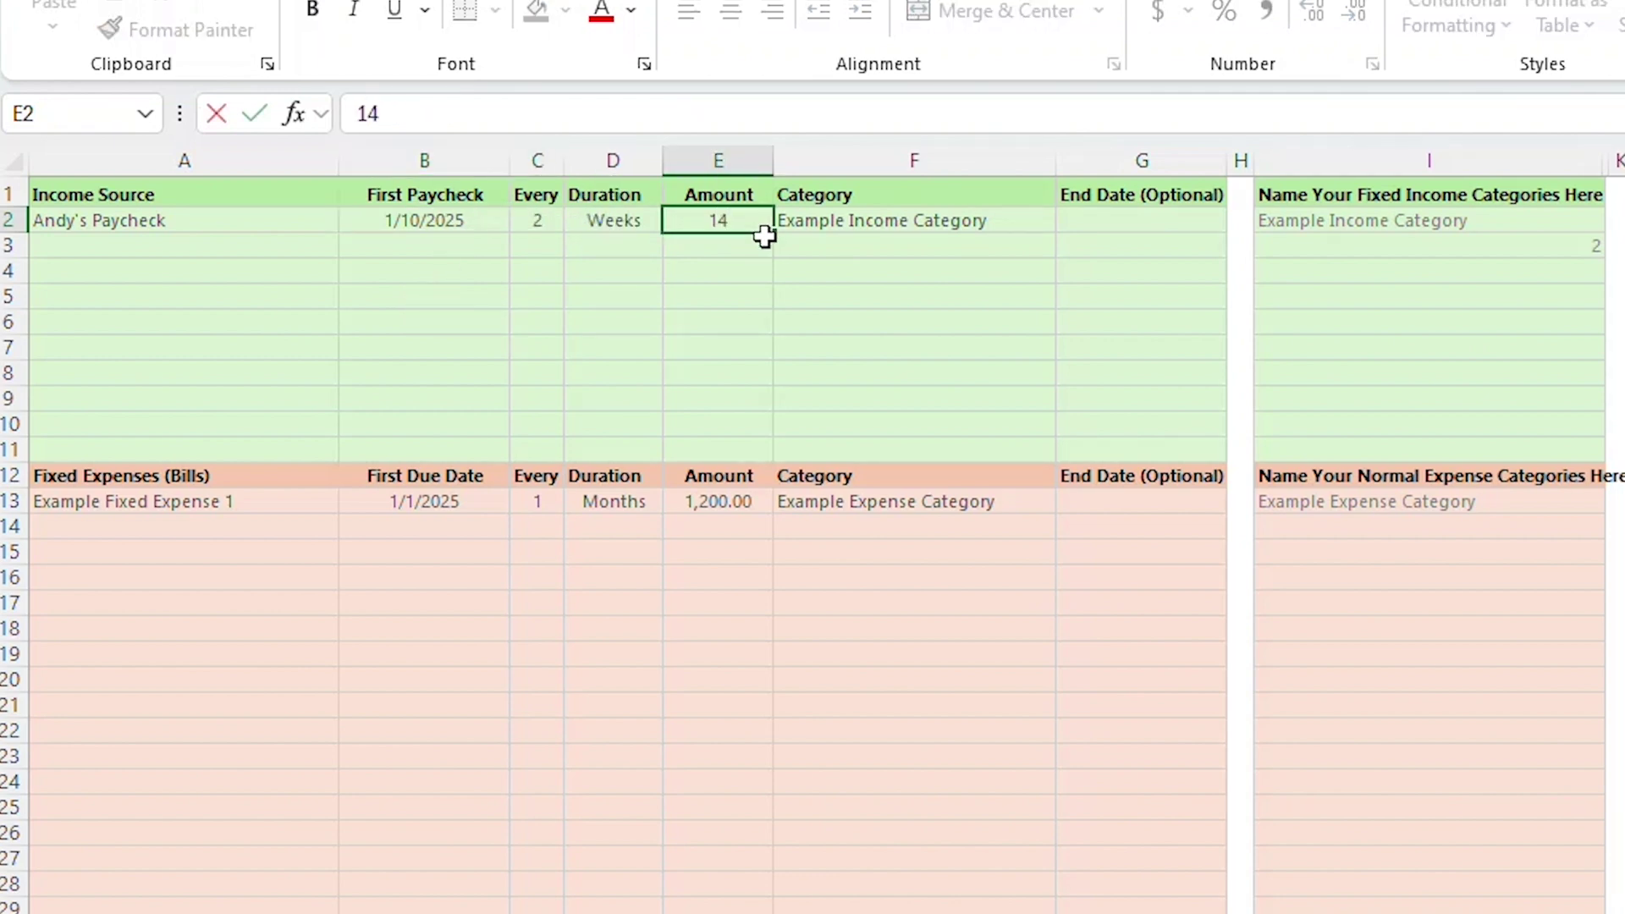
text(00)
key(Return)
key(Up)
Name the first fixed income category Regular Income and delete the stray 2 beneath it
click(1325, 222)
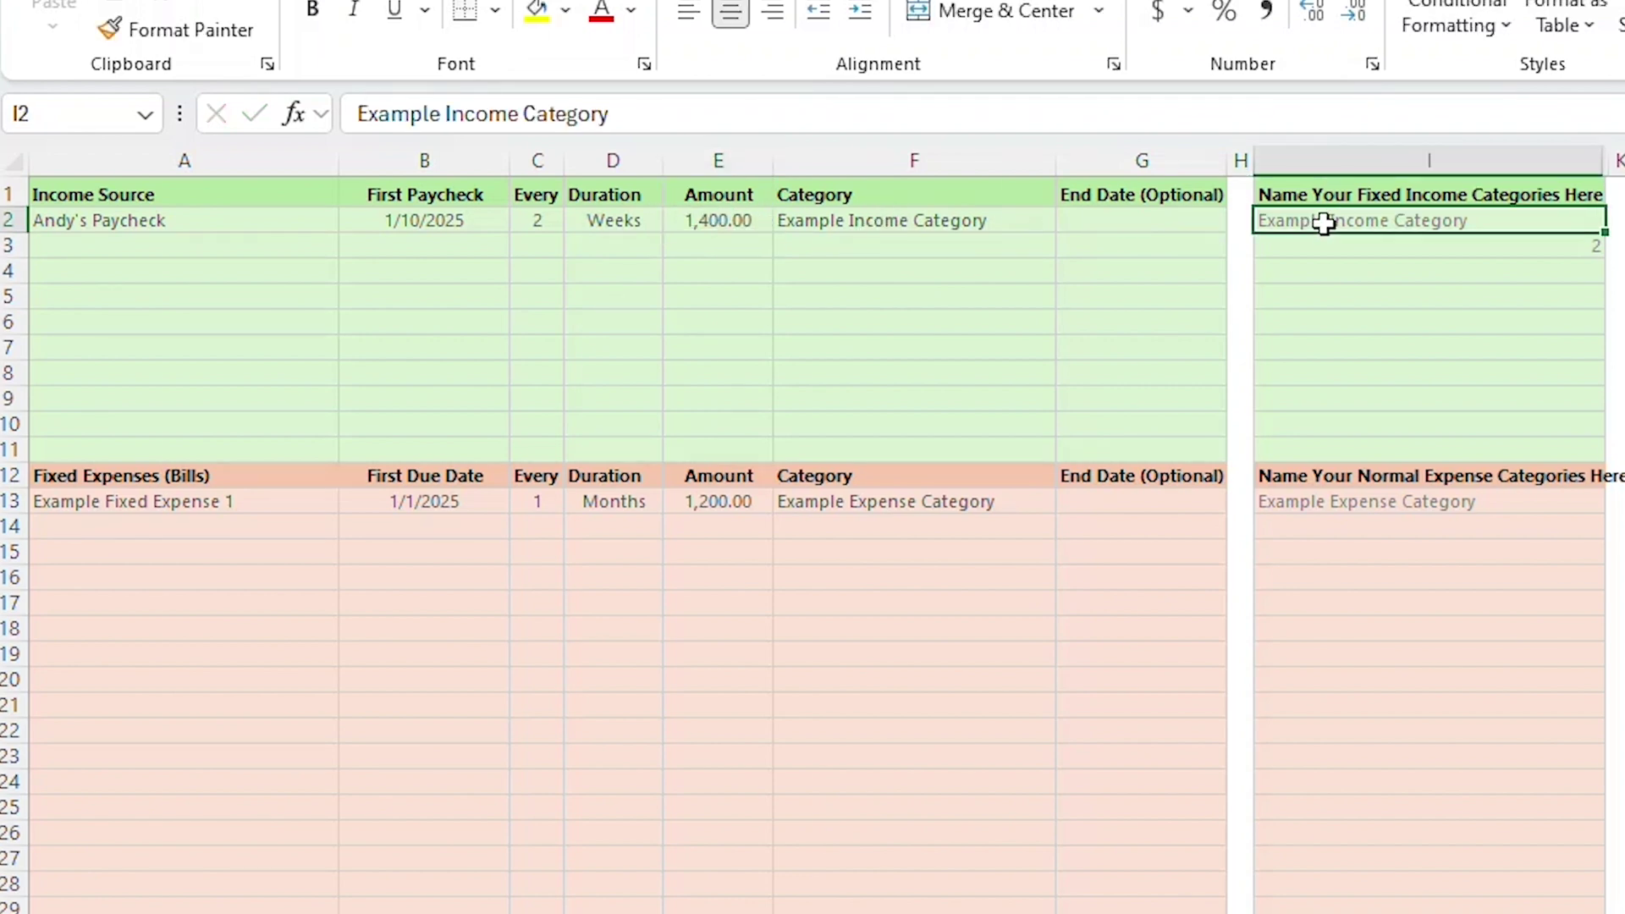
click(1351, 245)
click(1299, 219)
text(Regu)
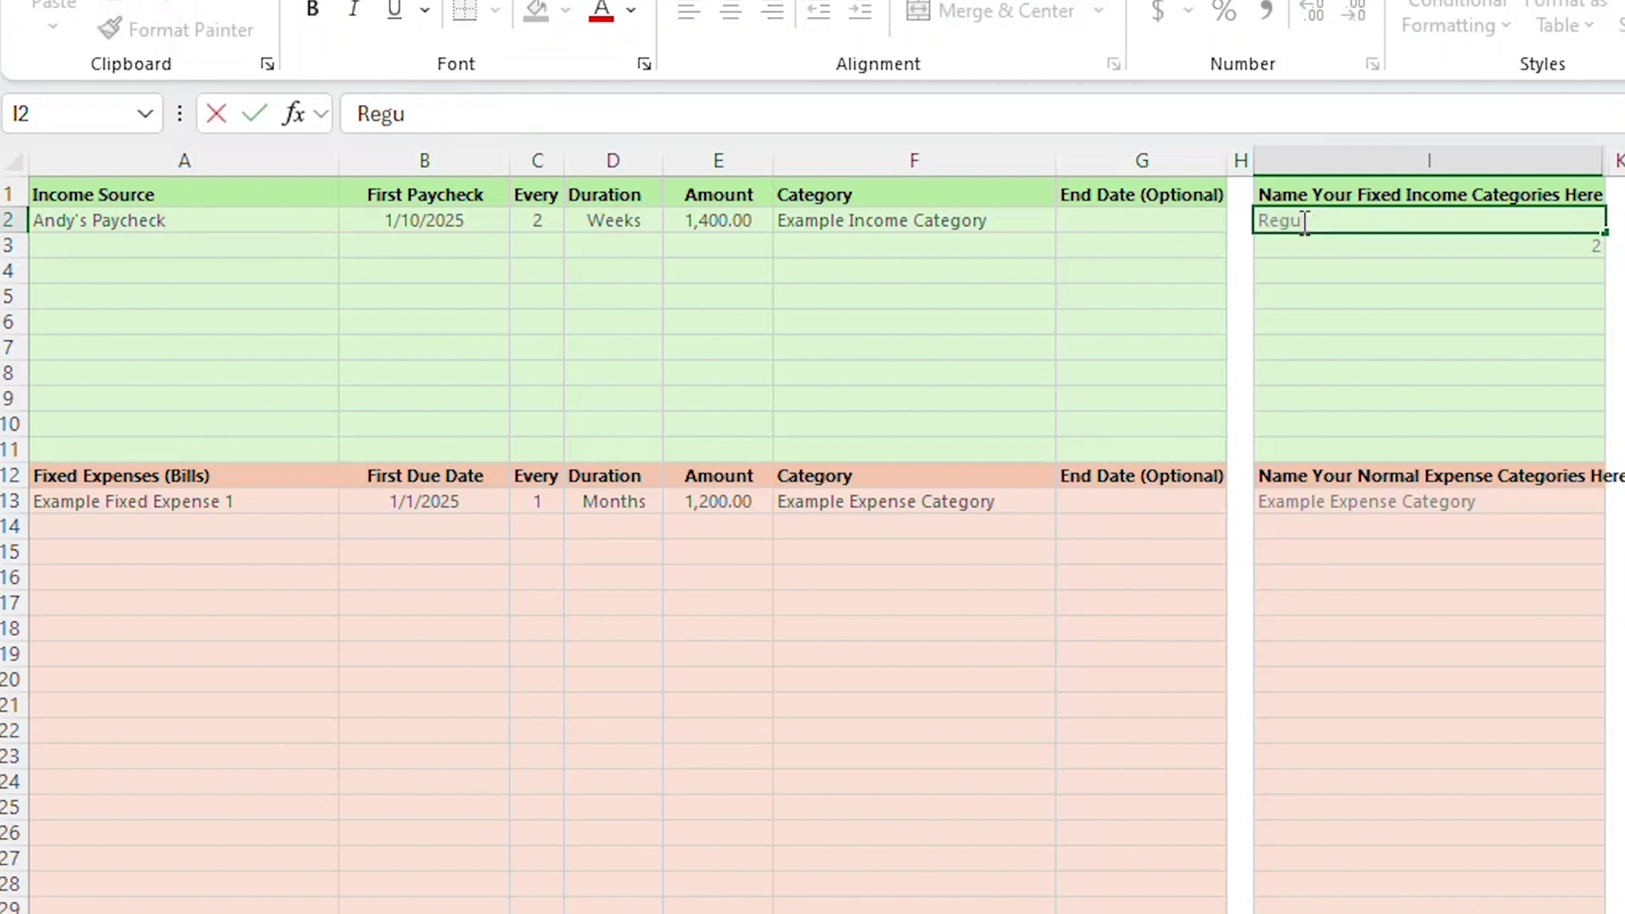
text(lar Income)
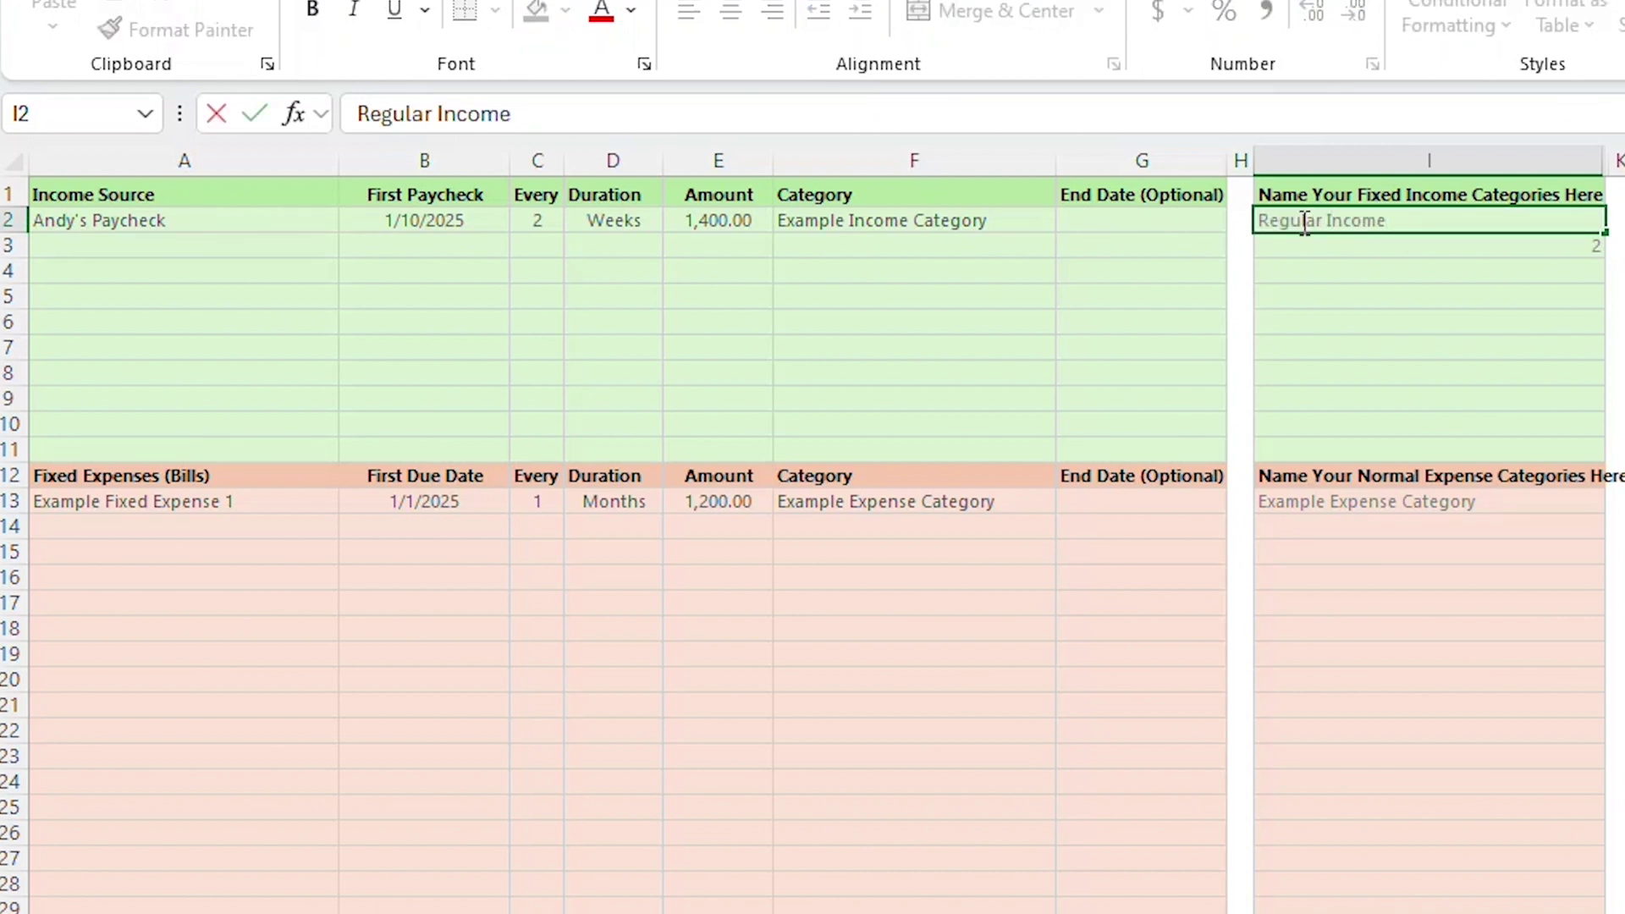
key(Tab)
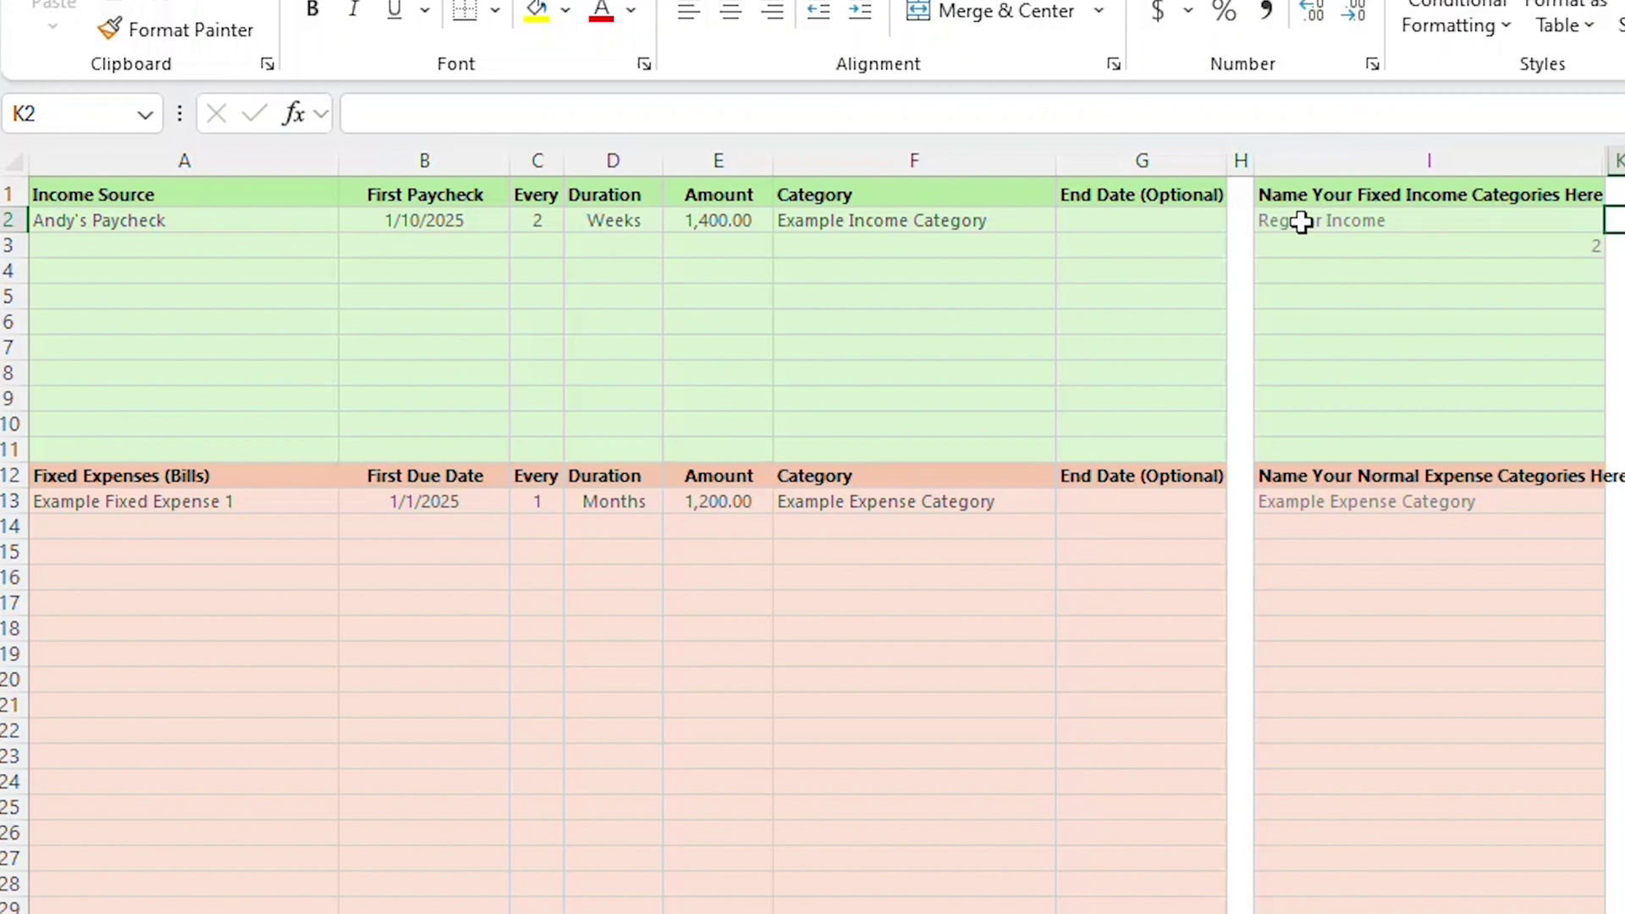
click(1317, 239)
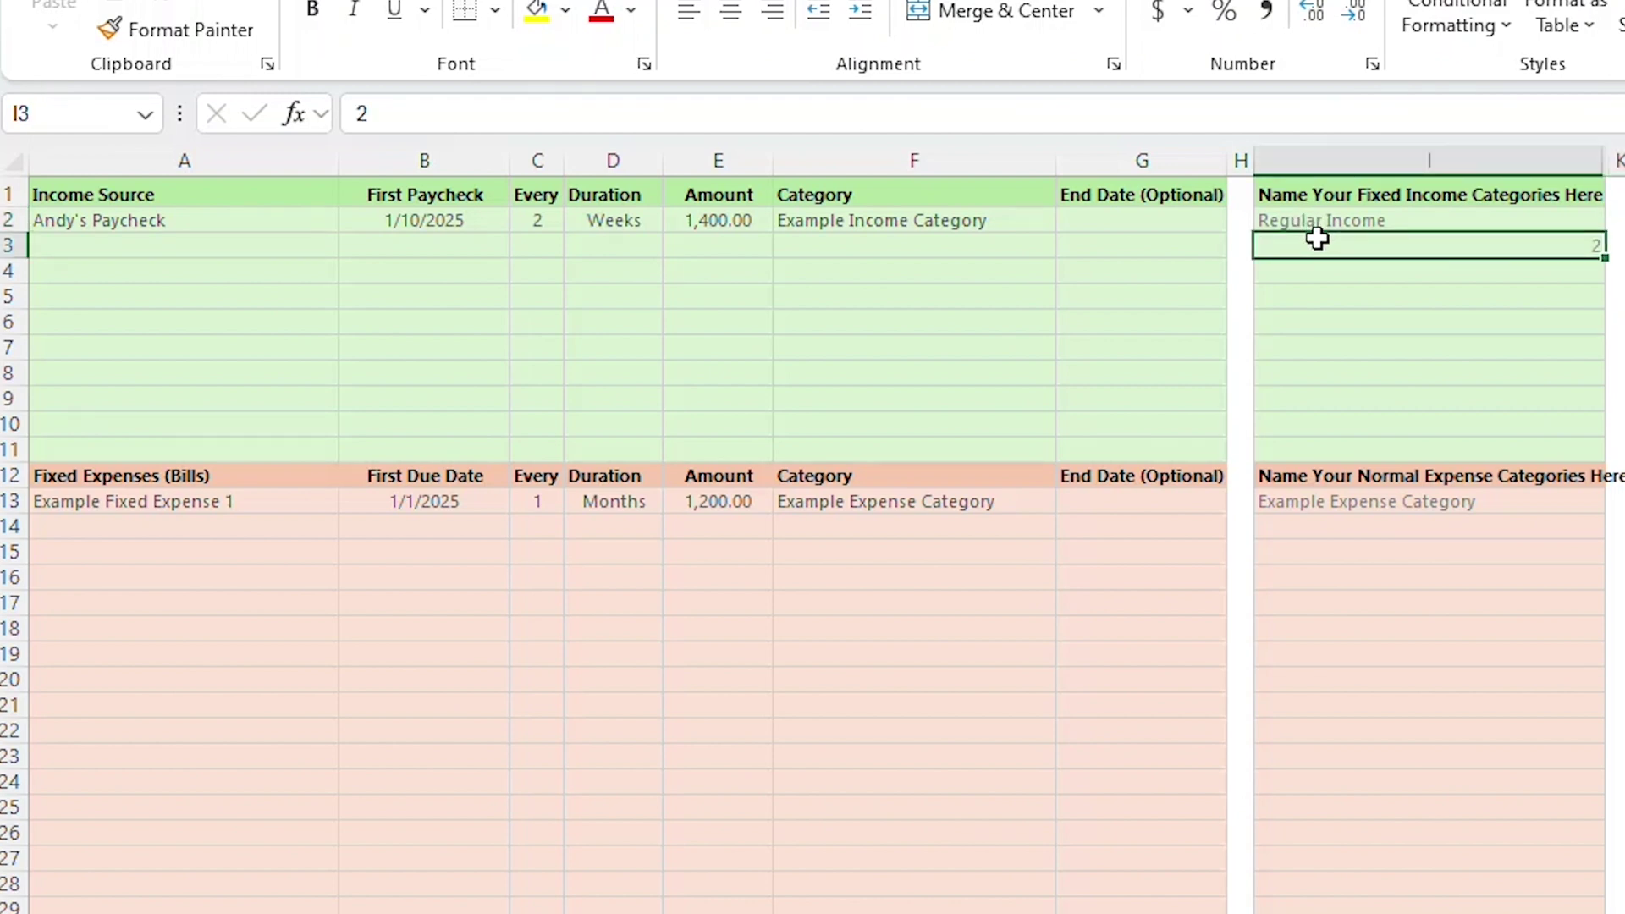
key(Delete)
Assign Regular Income as the paycheck's category in F2 and view the Transactions Log
click(1019, 219)
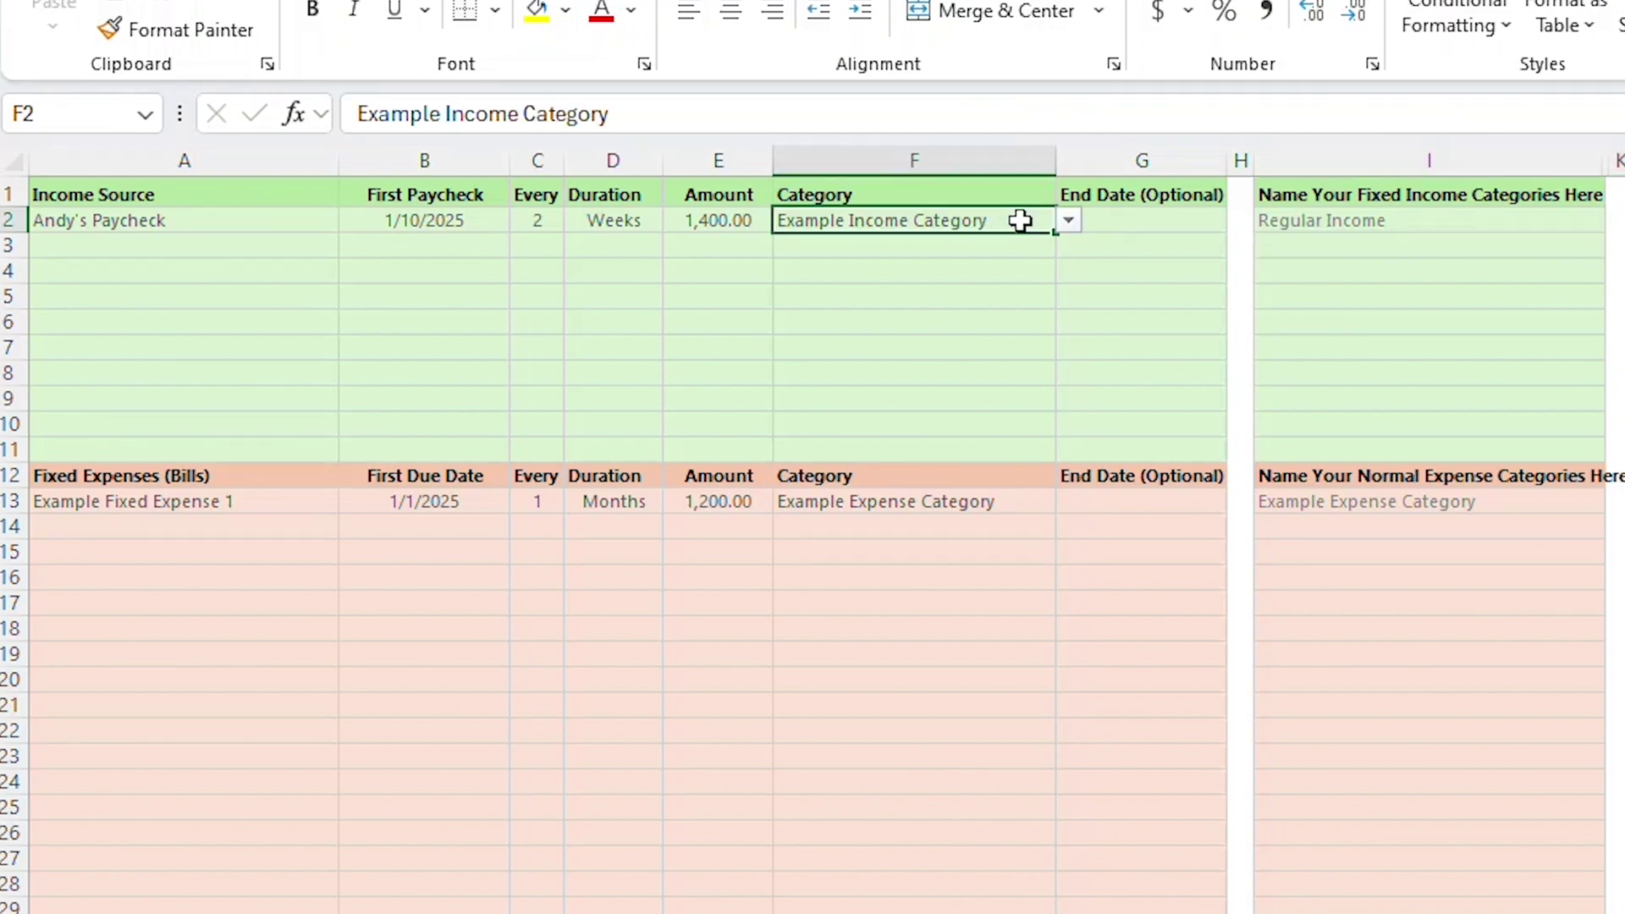
click(1064, 221)
click(979, 247)
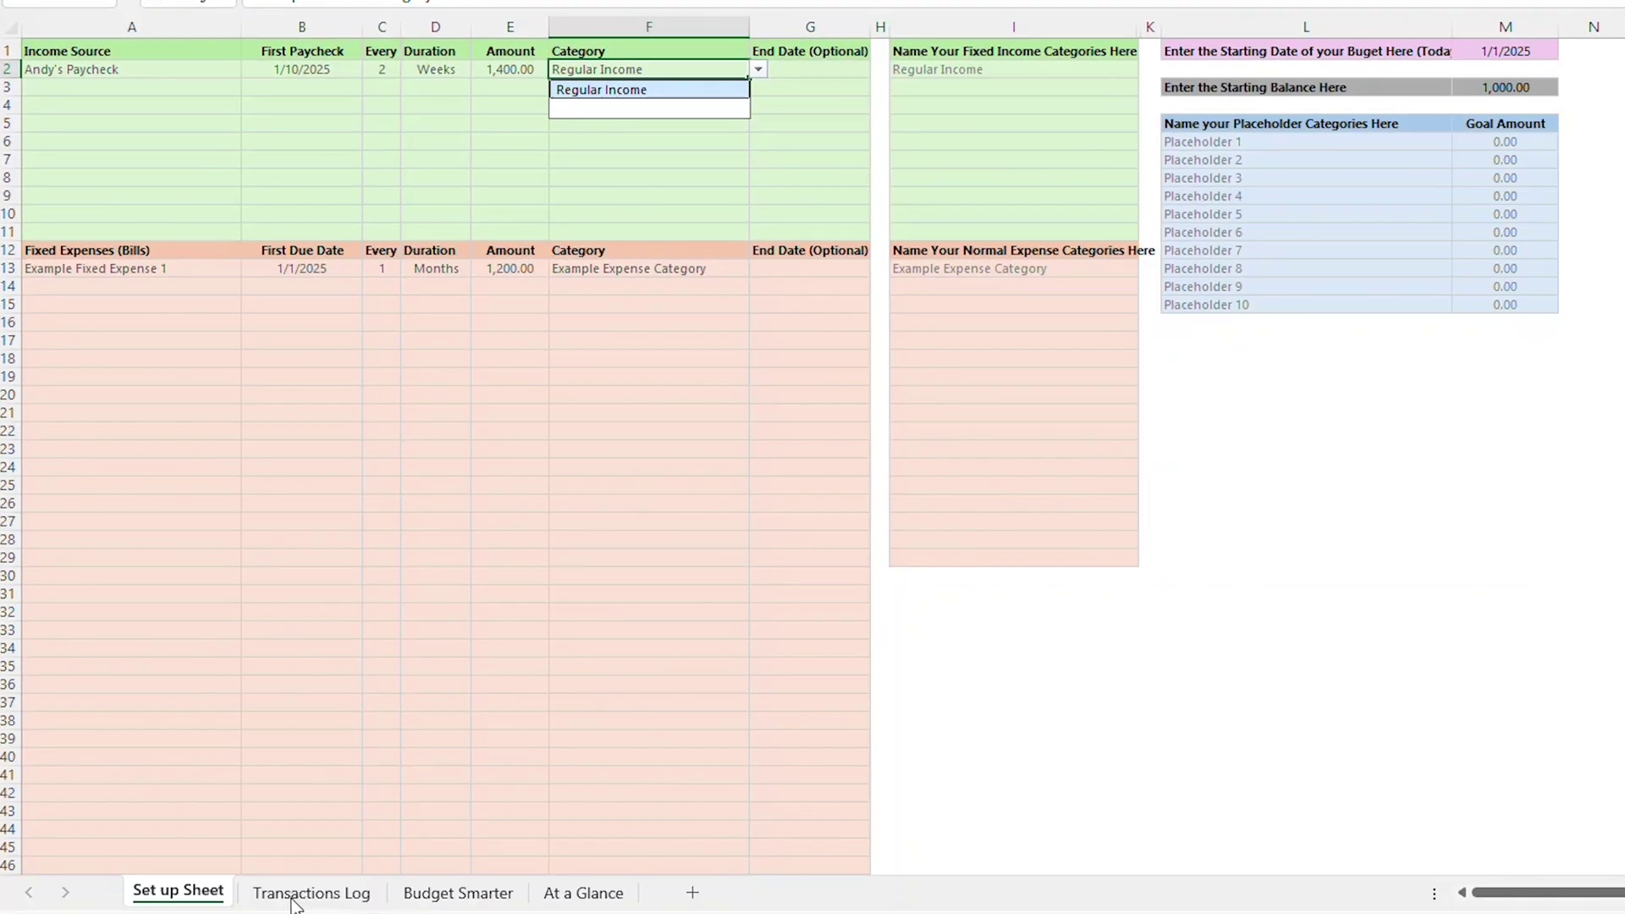
click(293, 895)
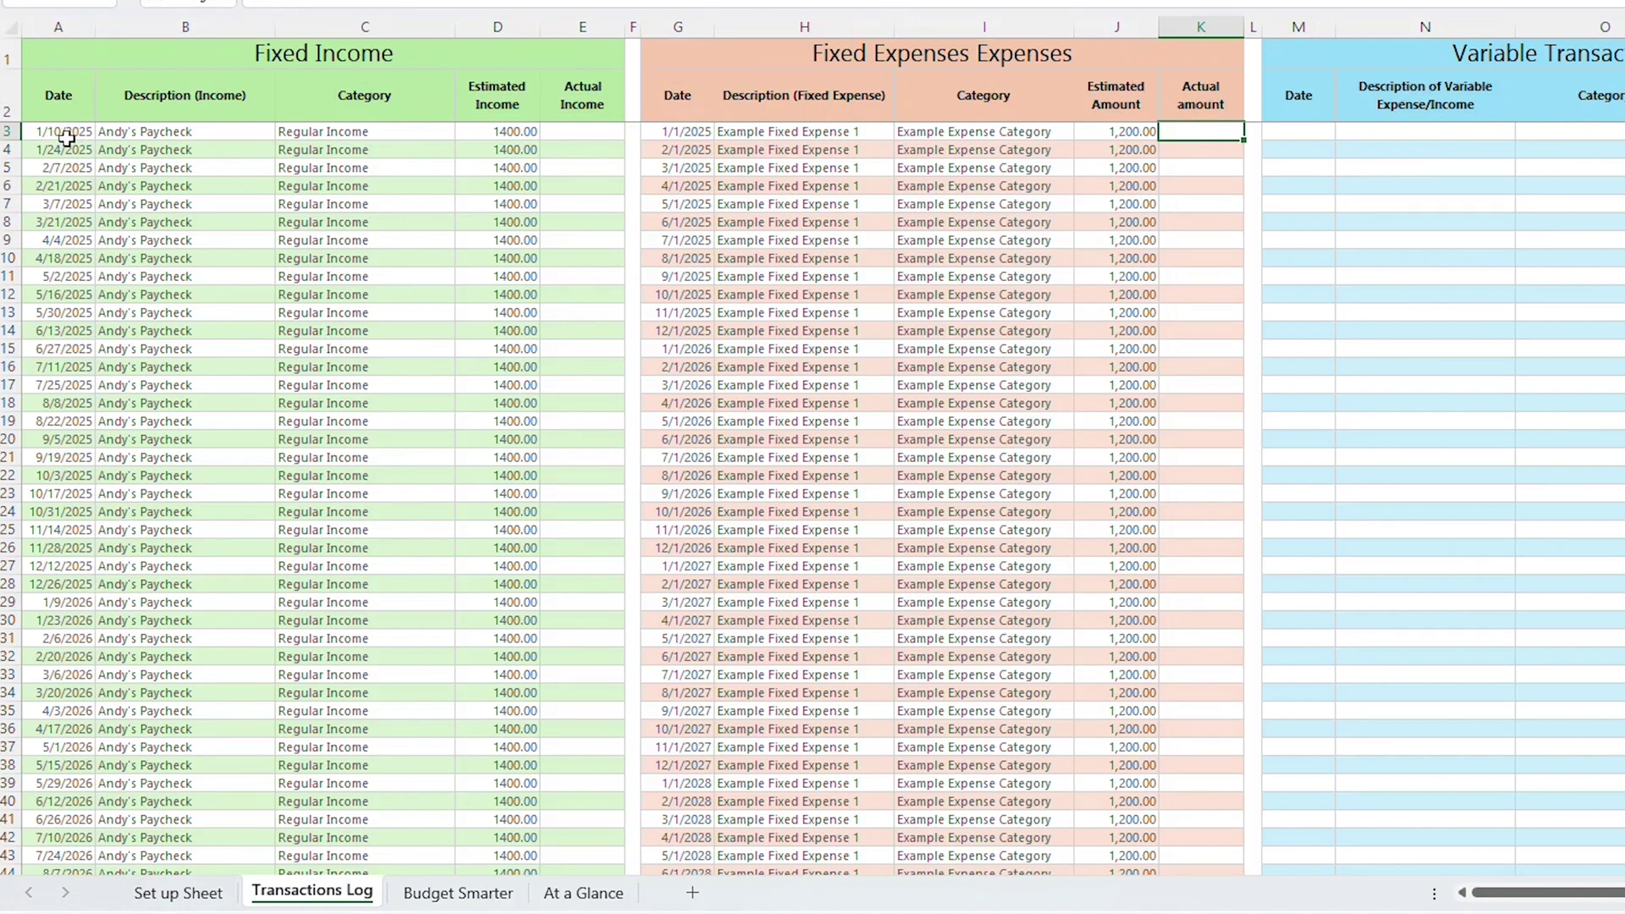
click(456, 893)
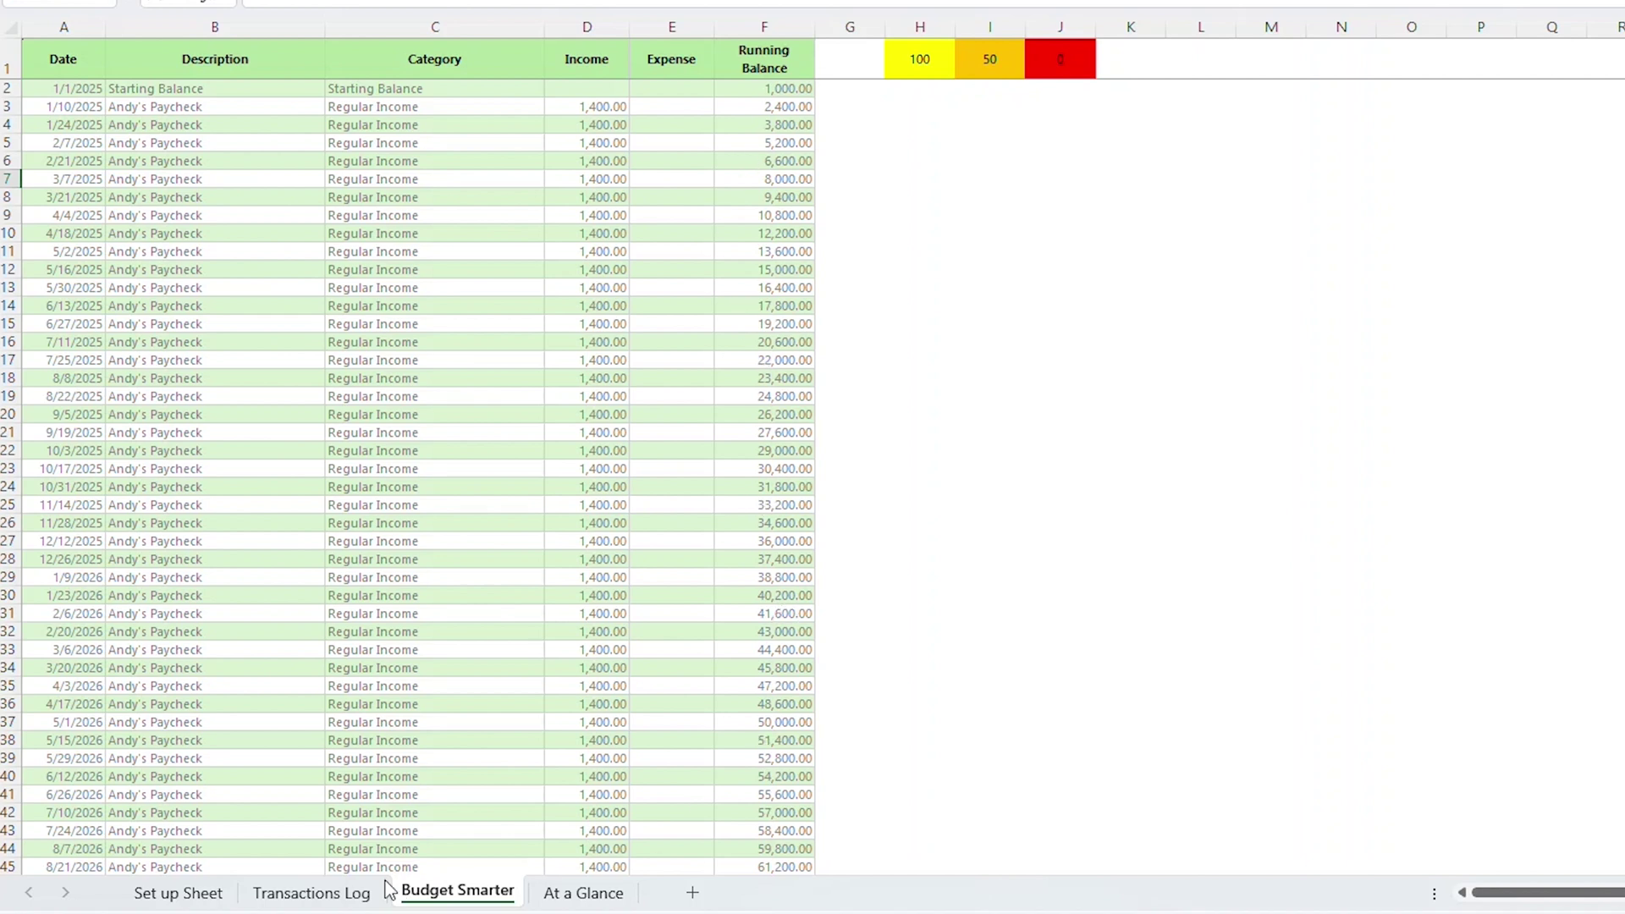
click(175, 895)
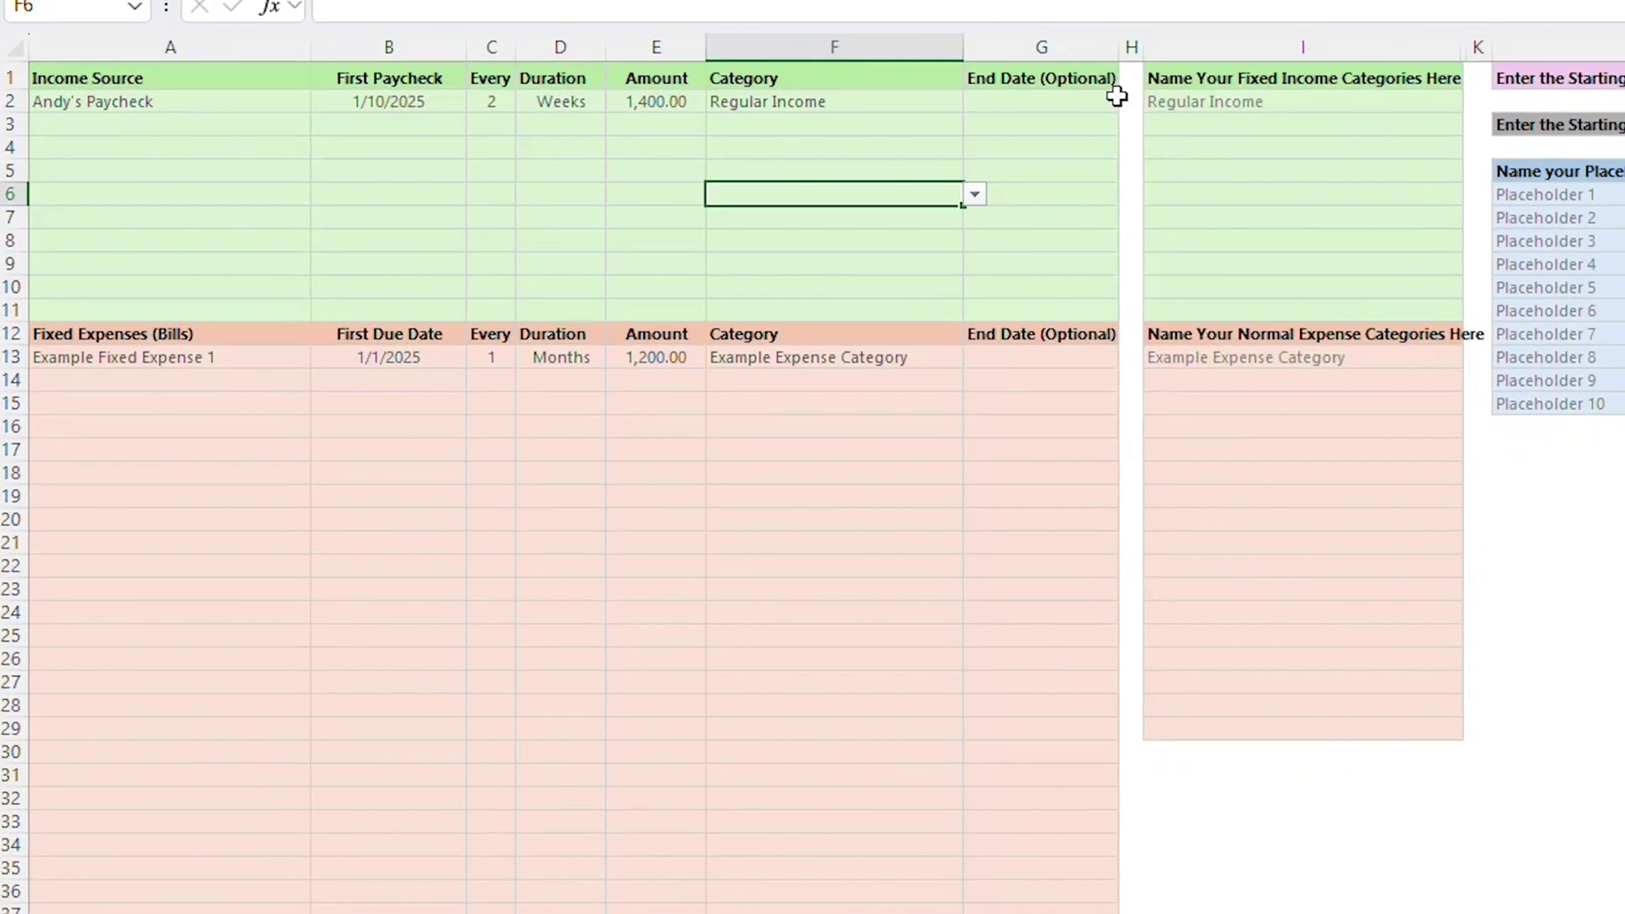
Give the paycheck a 12/31/2025 end date in G2 and check the Budget Smarter balances
click(859, 67)
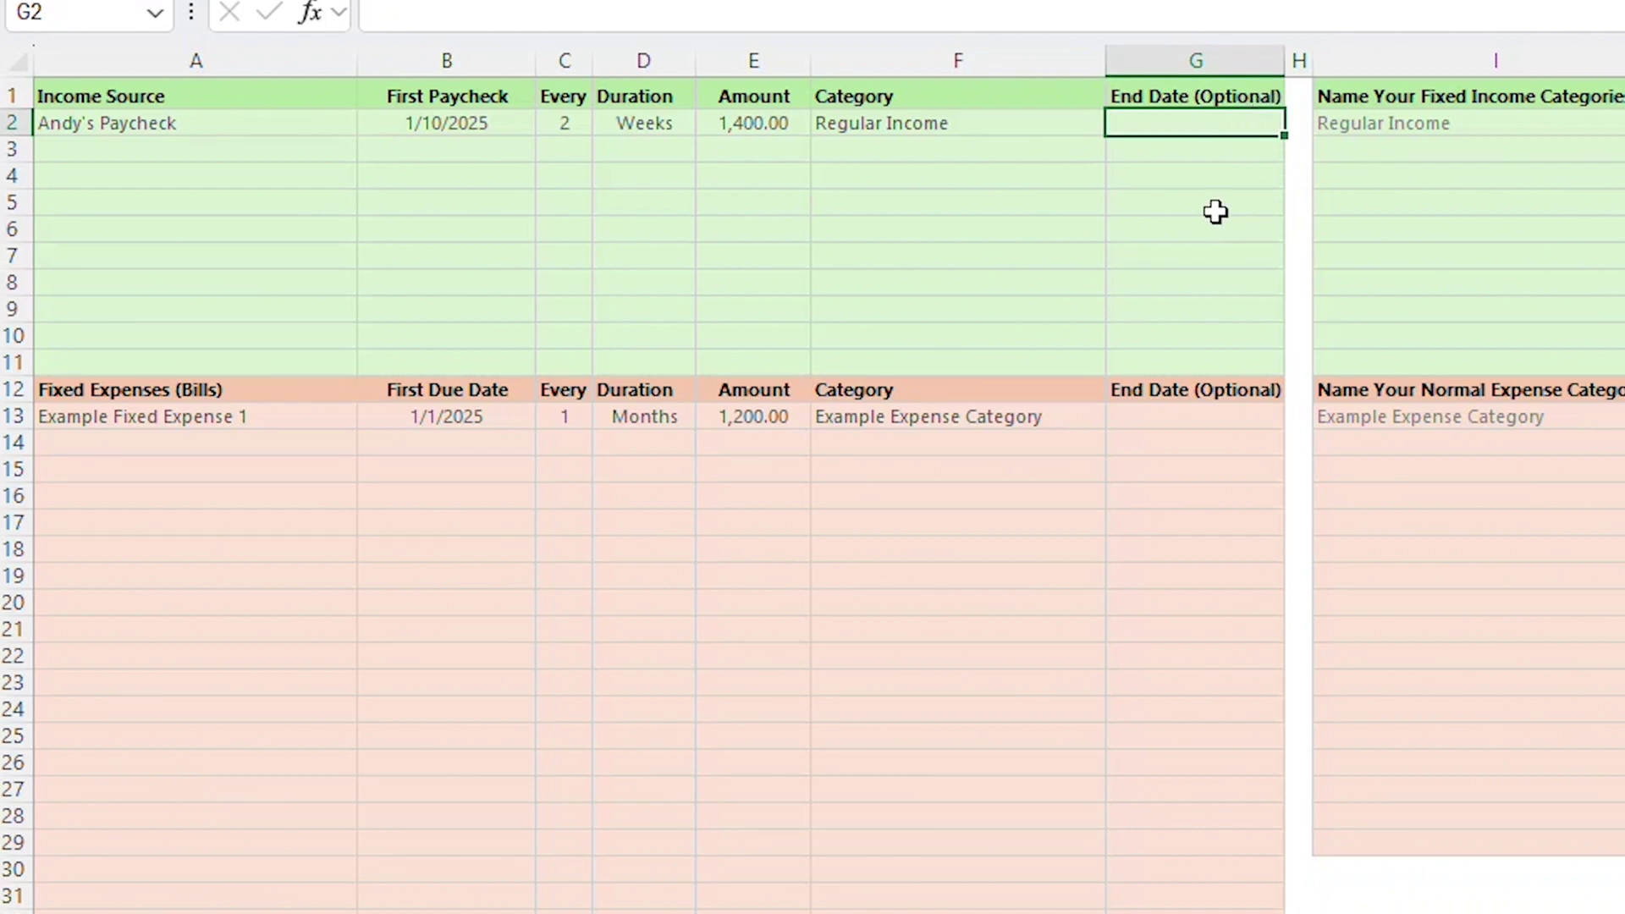
text(12)
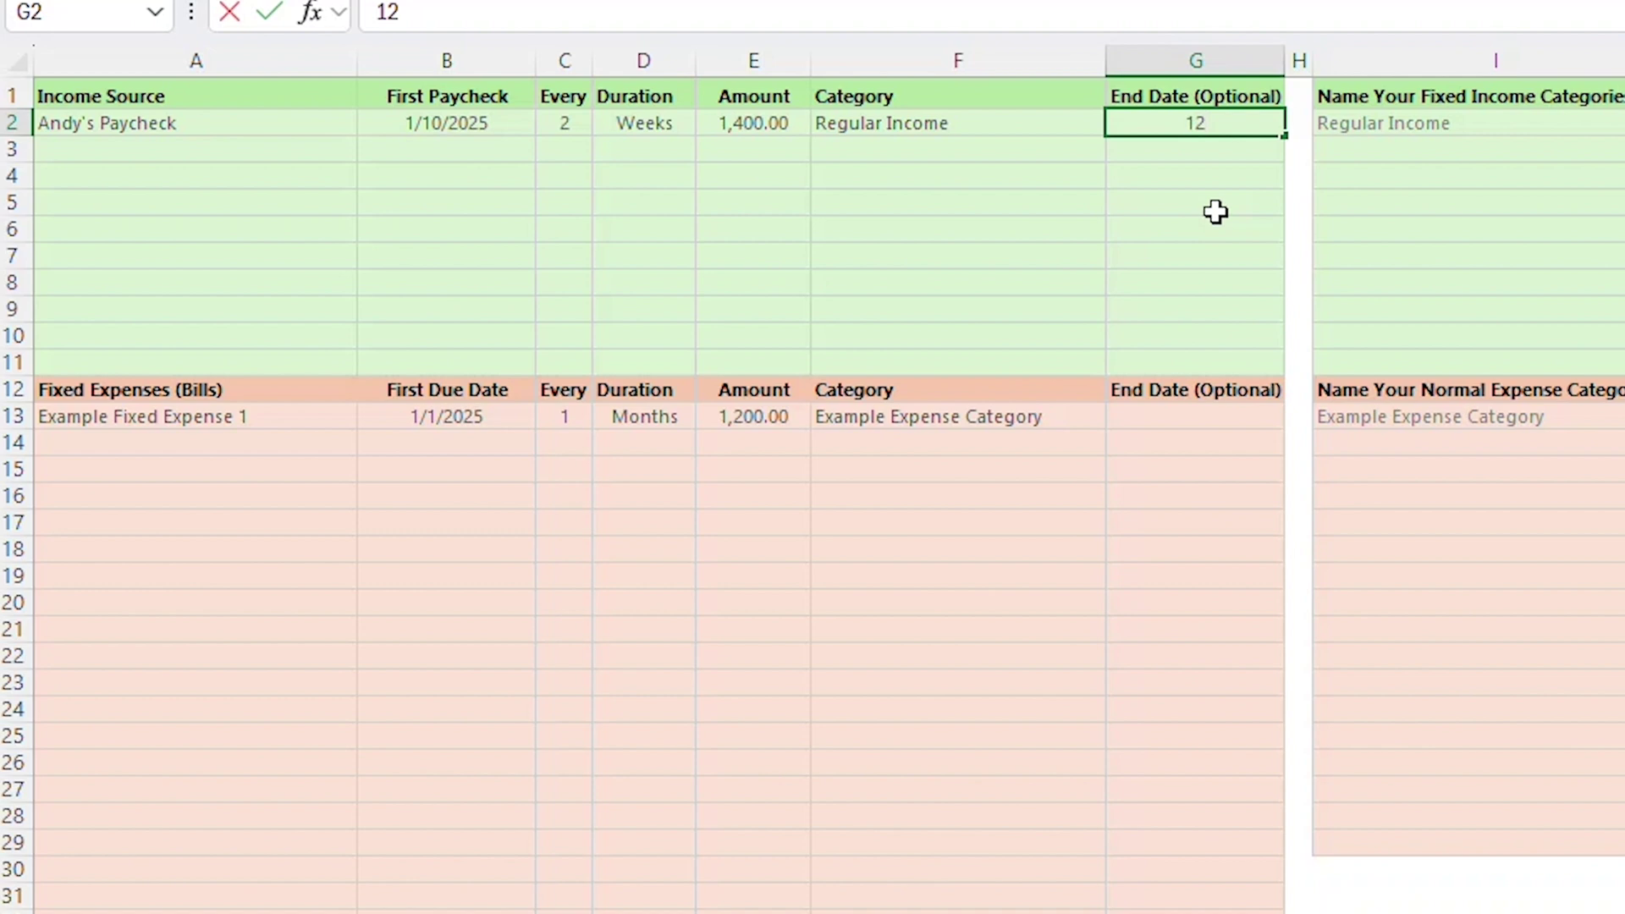
text(/31/2025)
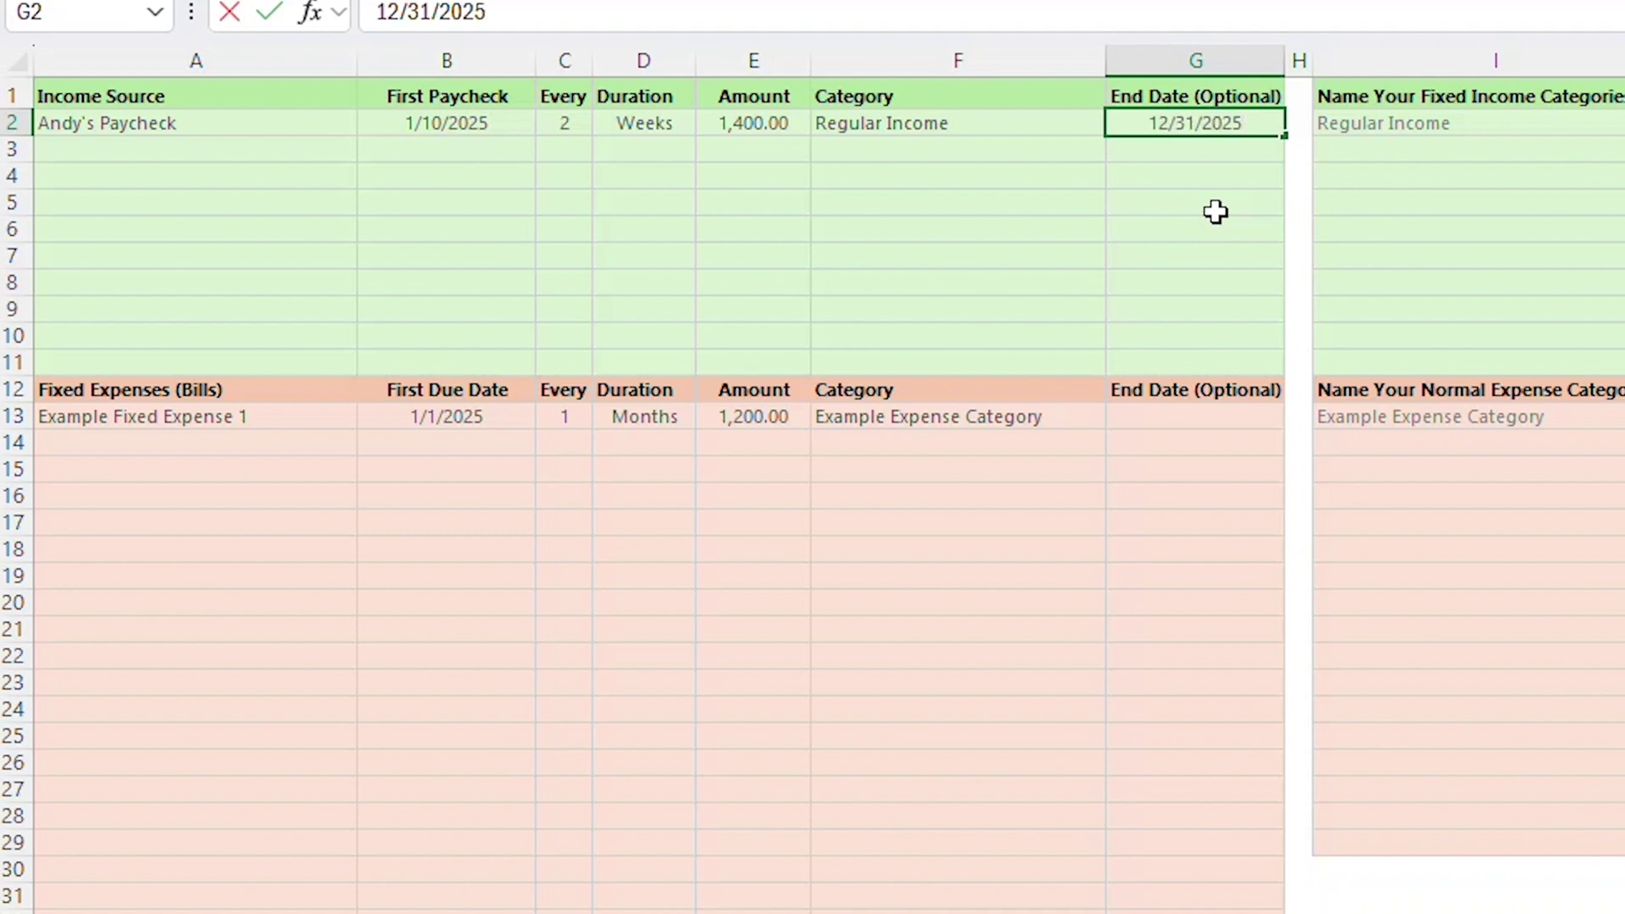
key(Return)
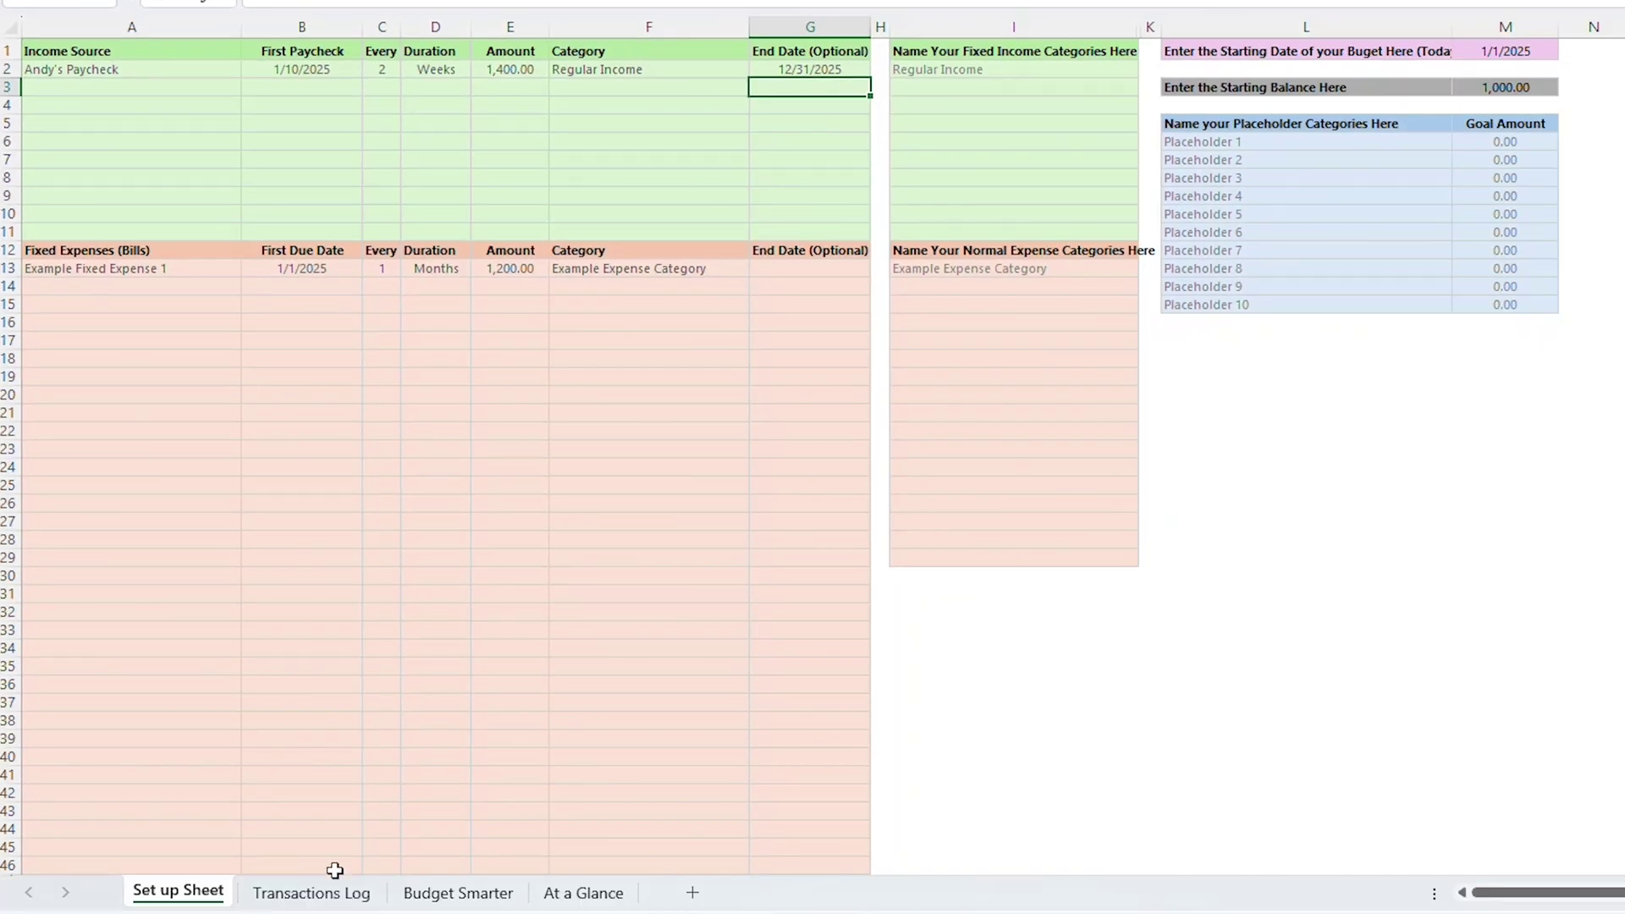
click(455, 896)
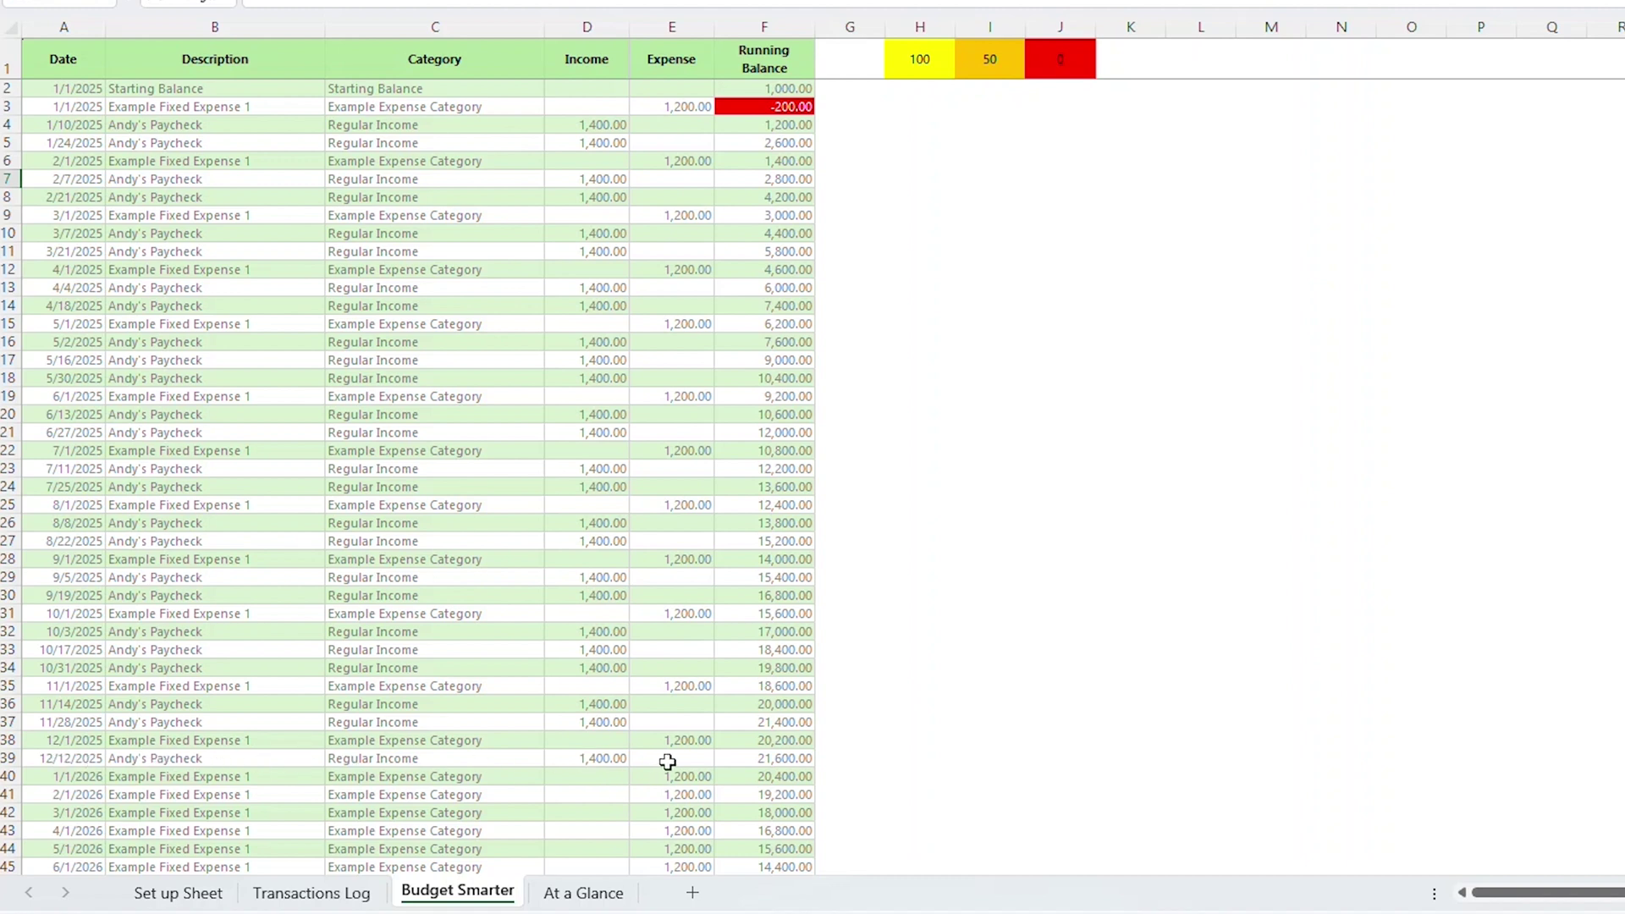
Return to the Set up Sheet's income and expense tables
click(178, 893)
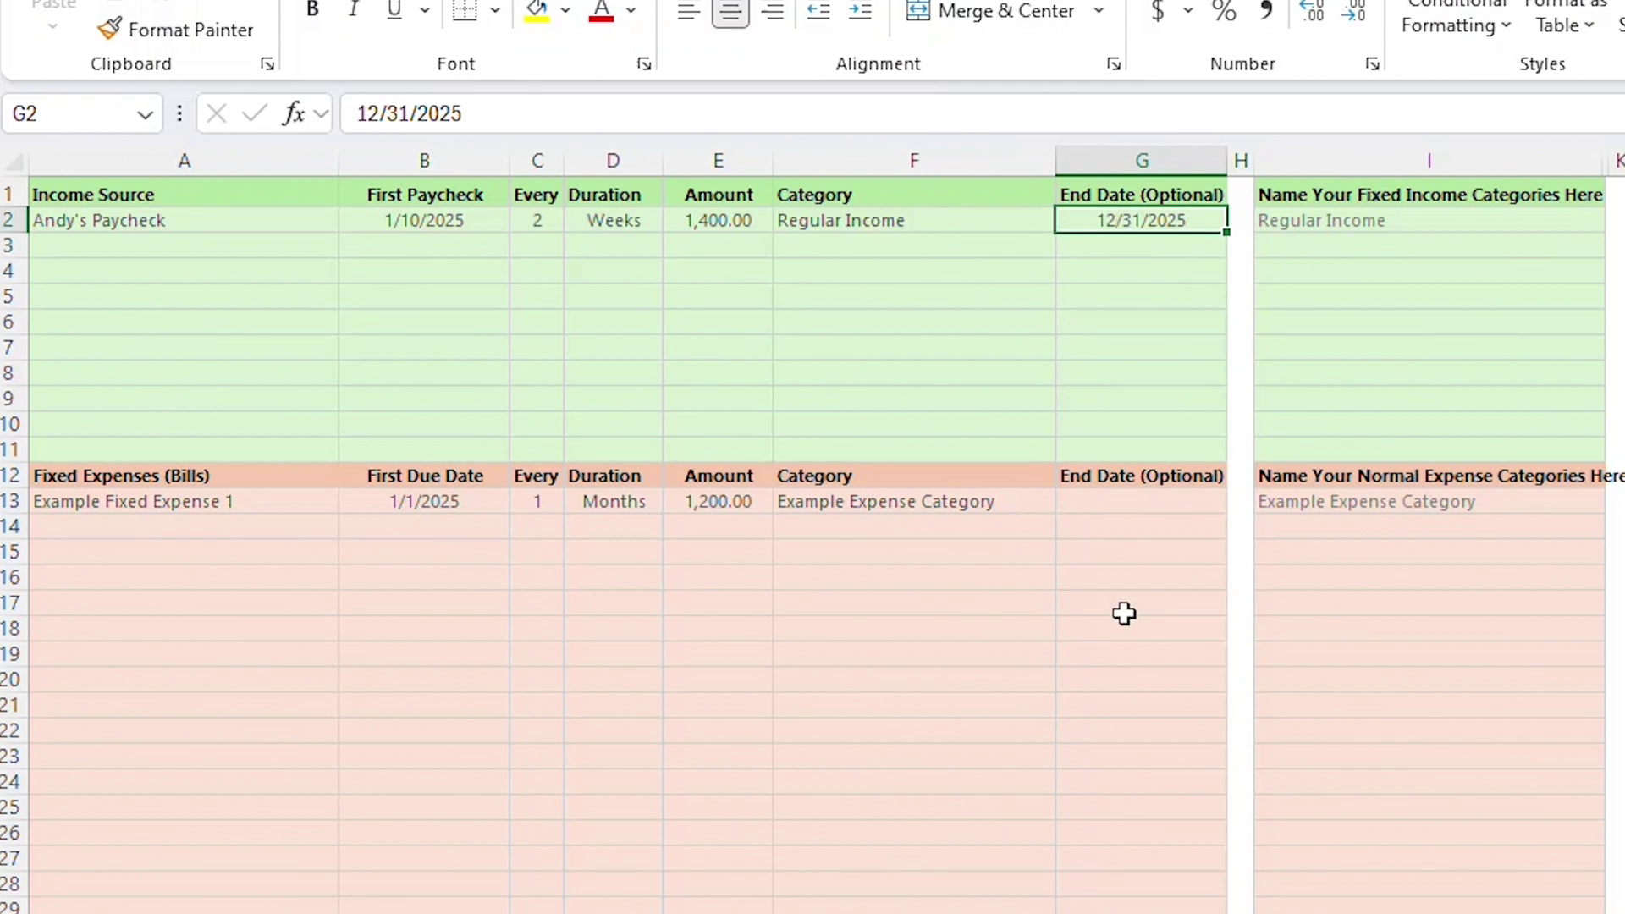
Clear G2's end date and add a side hustle income from 1/1/2025, every 1 month, for 1000
key(Delete)
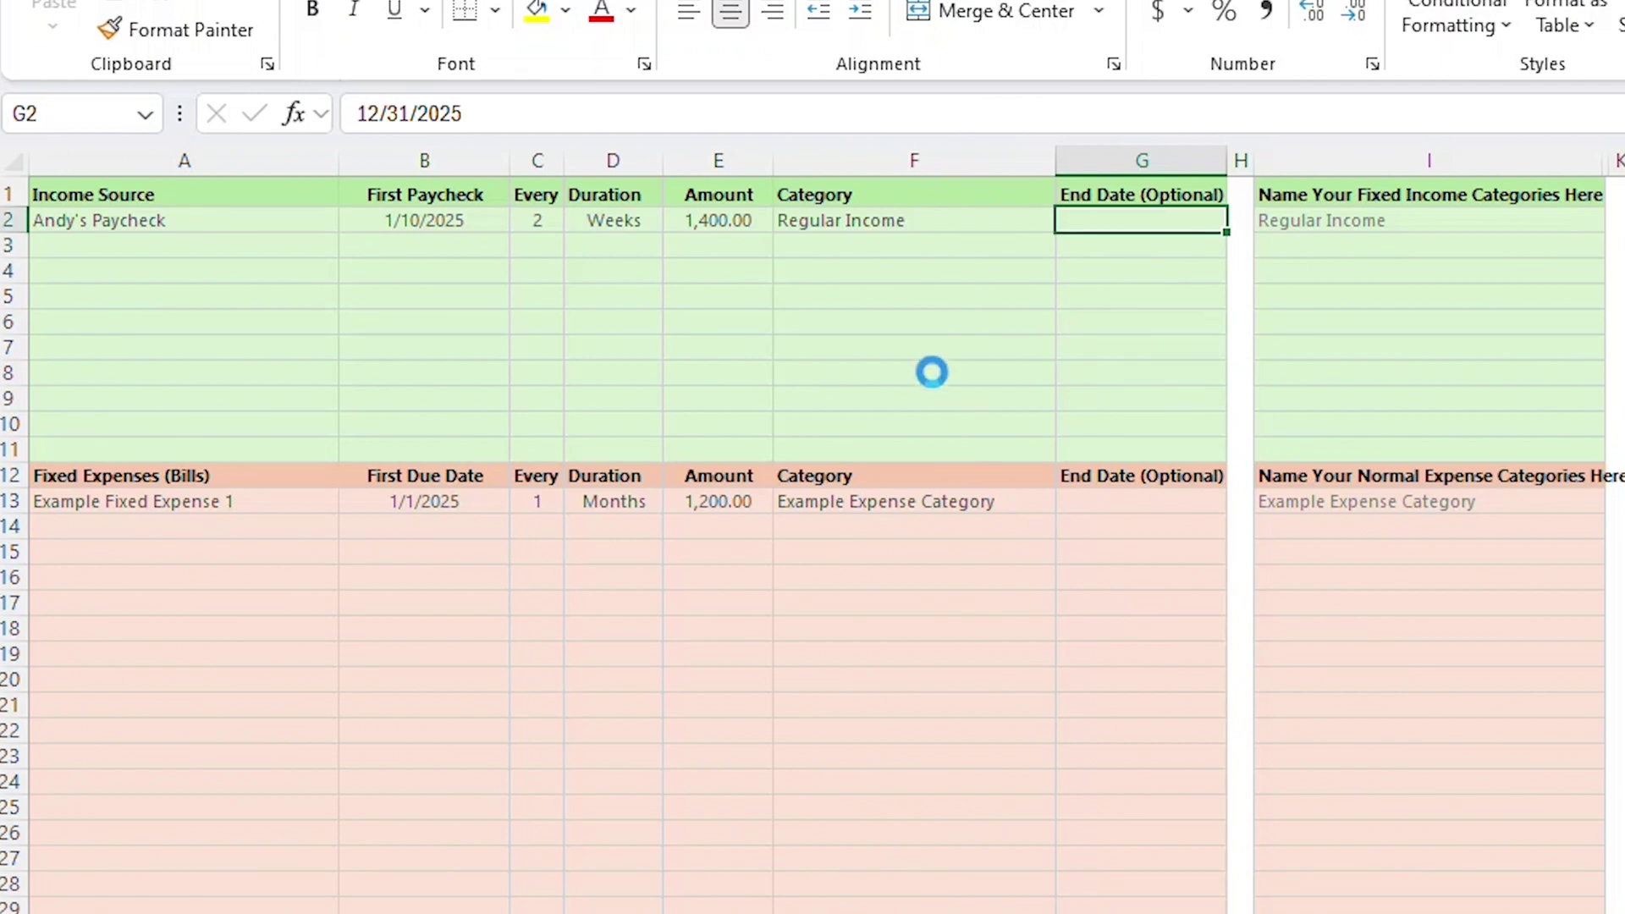
click(216, 242)
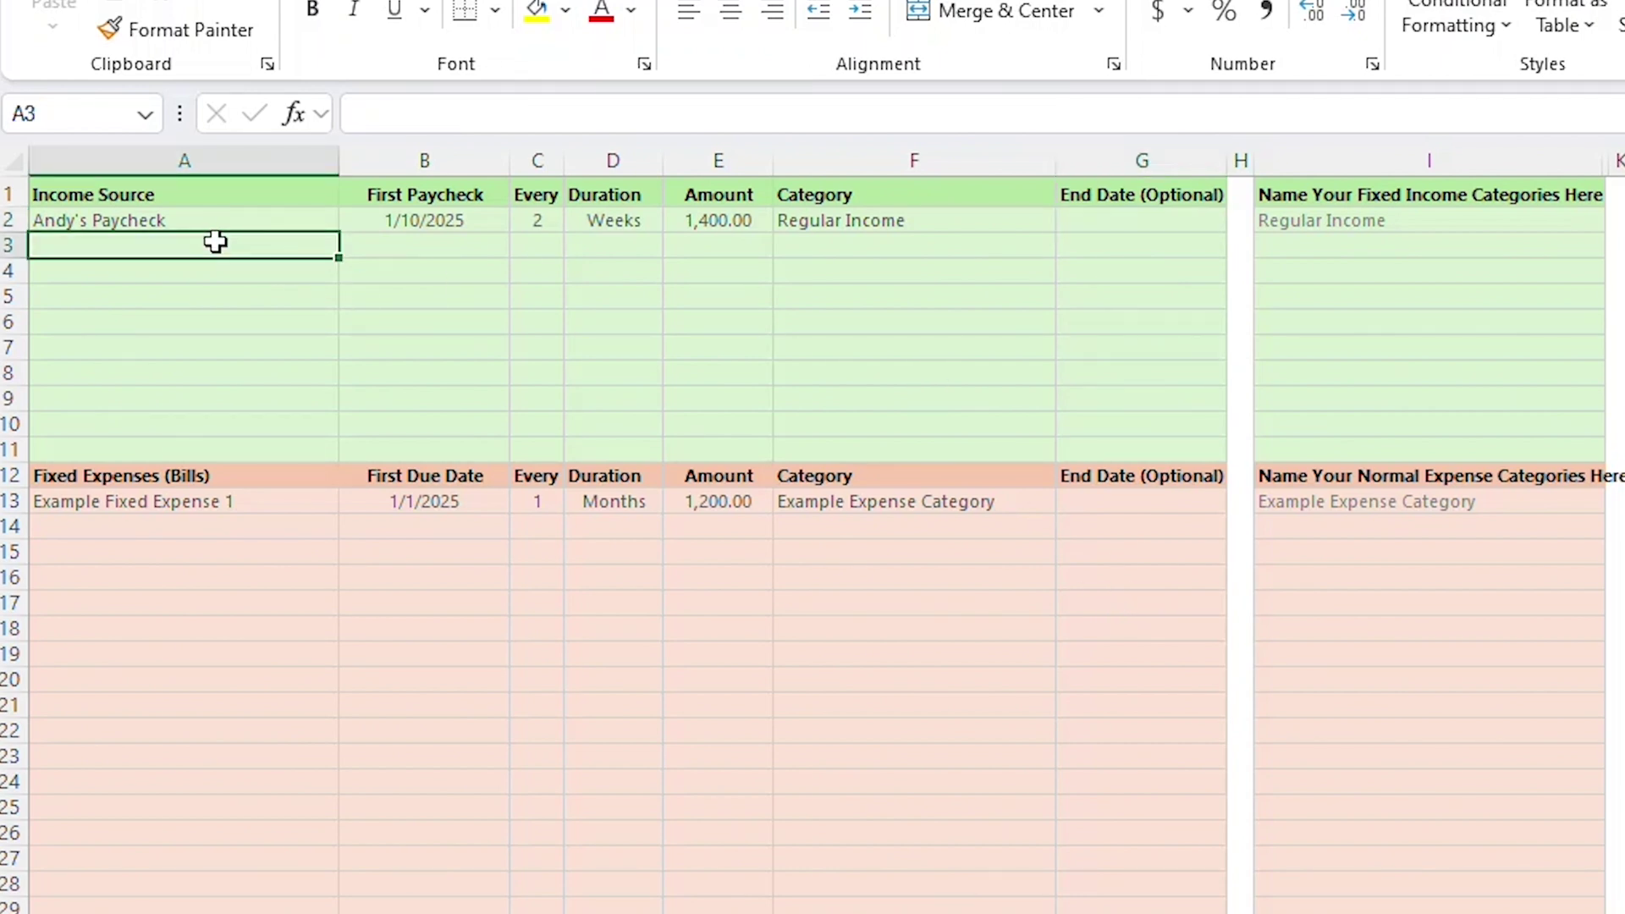
text(Andy's Side Hu)
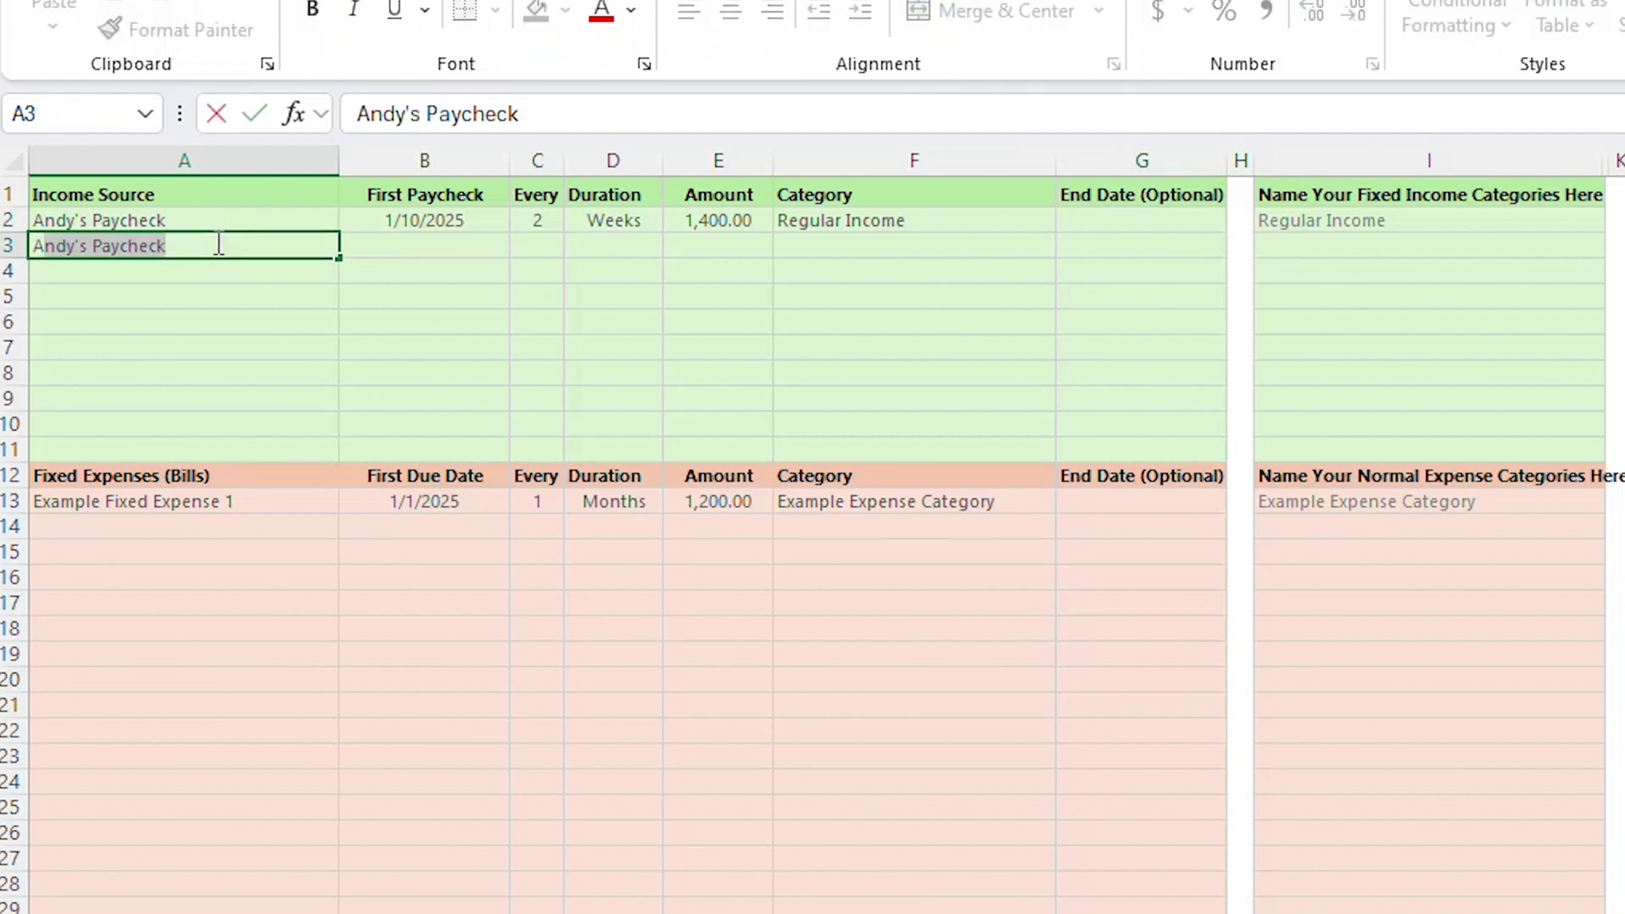
text(stle)
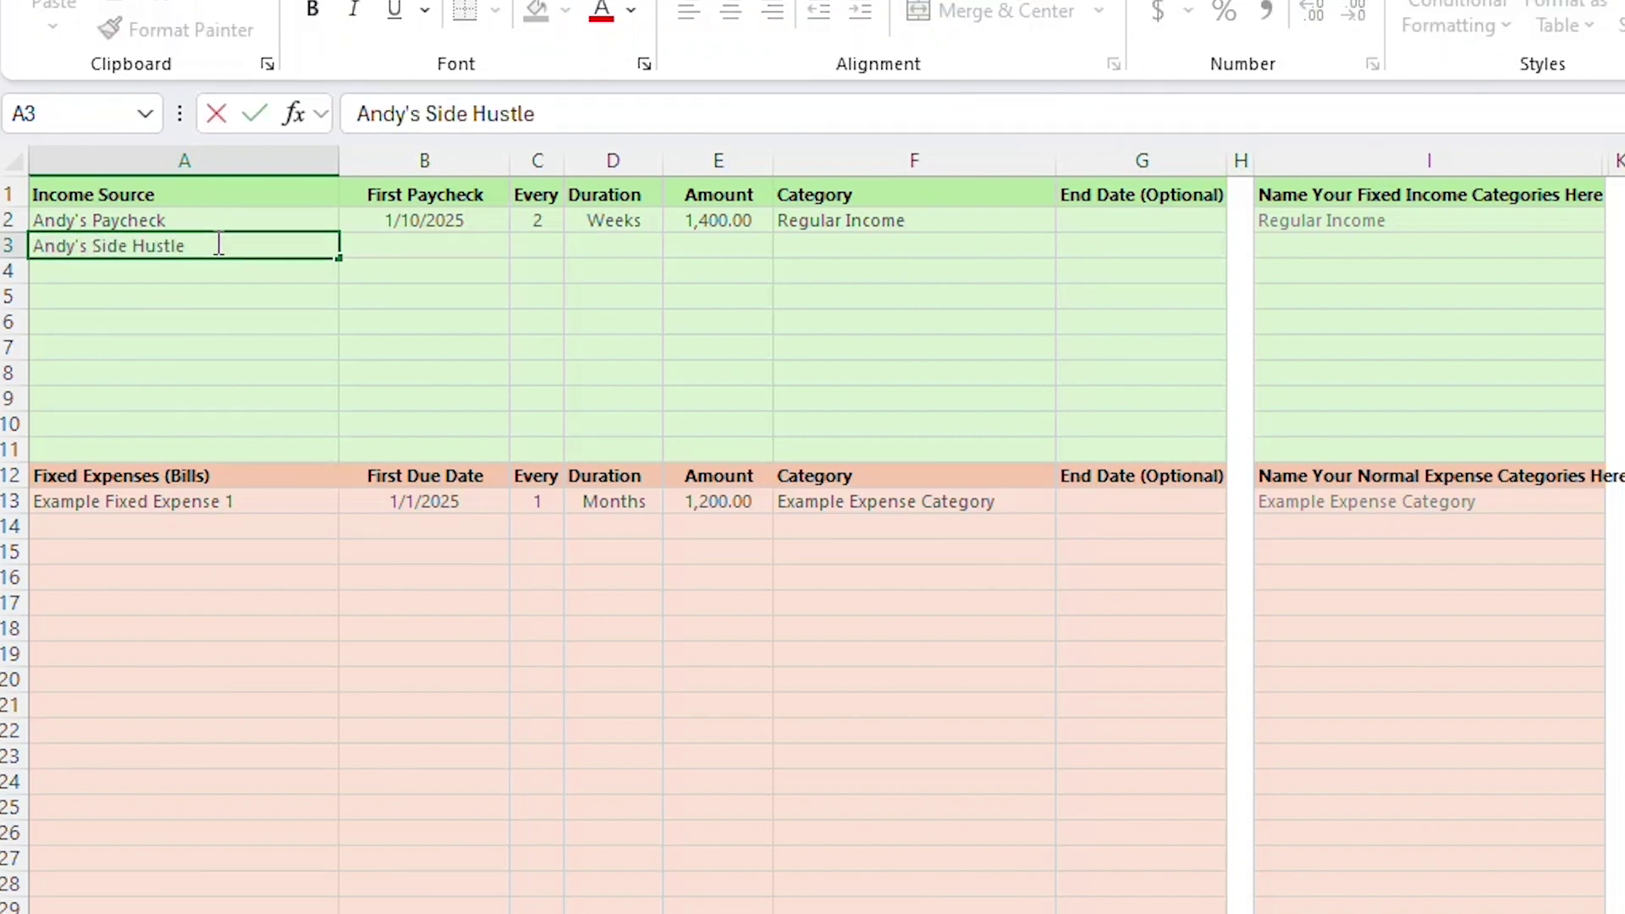
key(Tab)
text(1/1/2025)
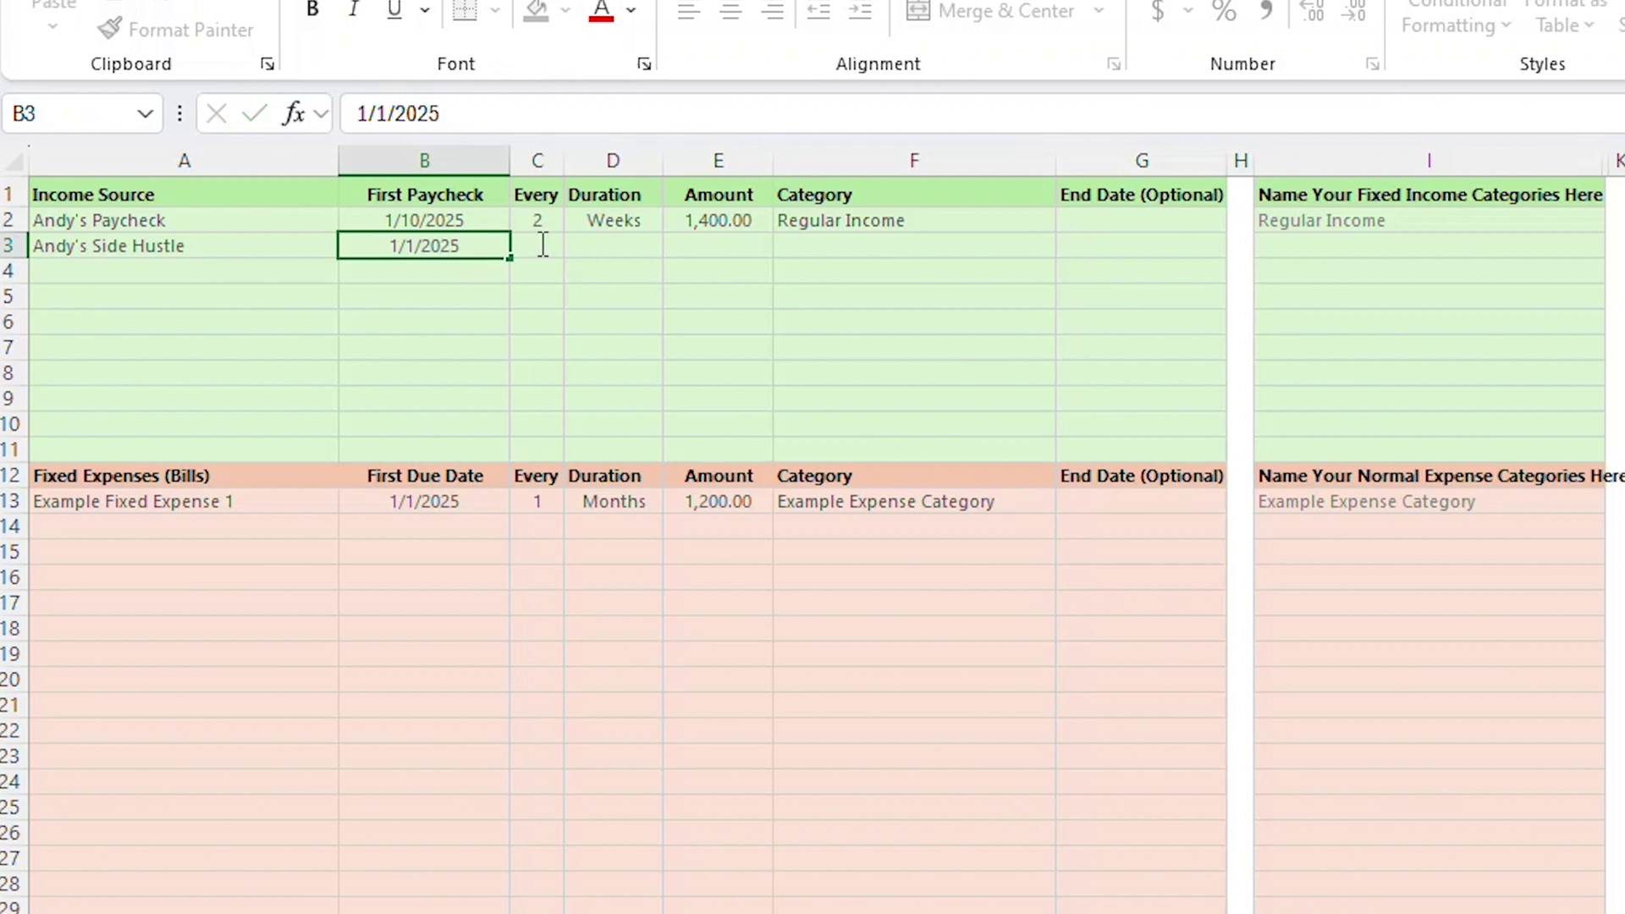
key(Tab)
text(1)
key(Tab)
click(675, 245)
key(Down)
key(Down)
key(Down)
click(728, 245)
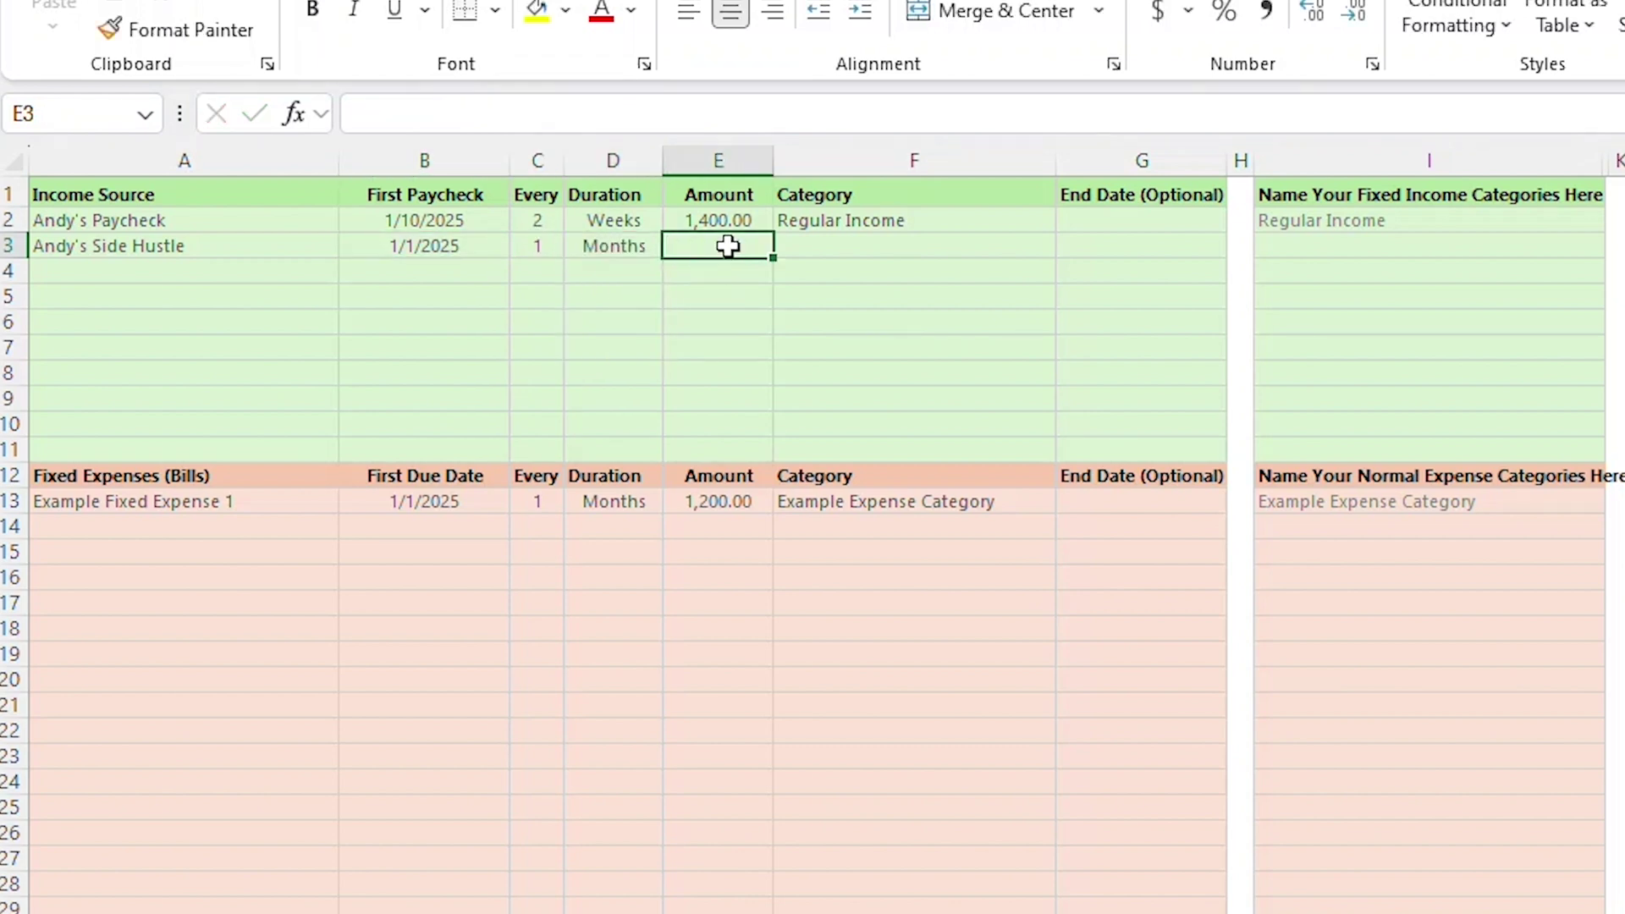
text(1000)
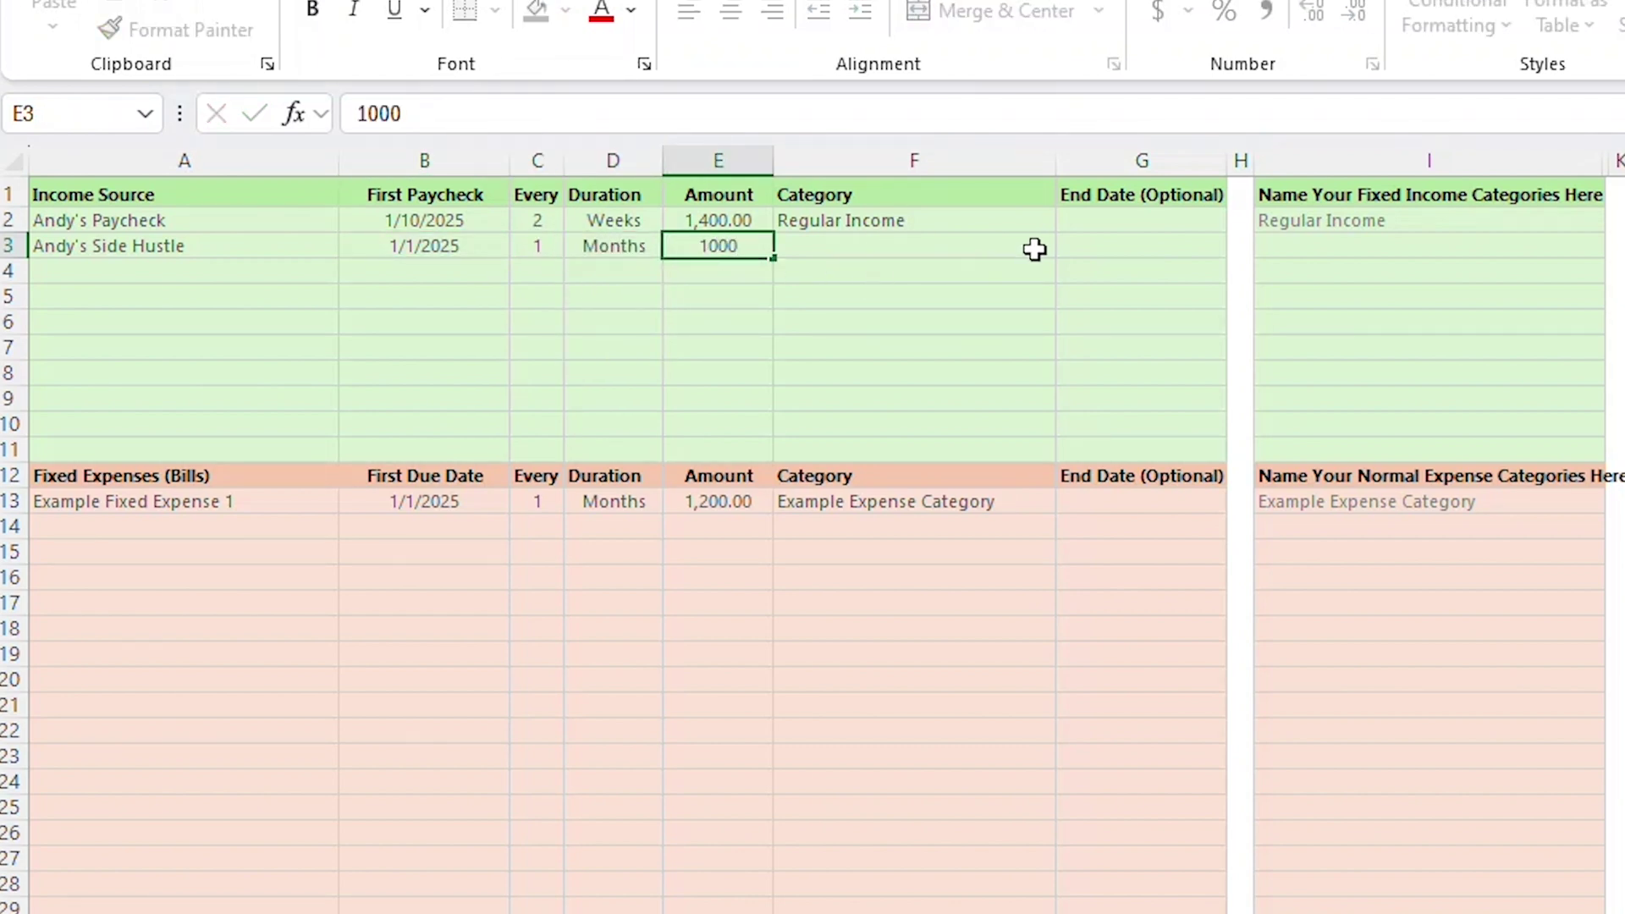
Set the side hustle's category in F3 to Regular Income
click(1039, 247)
click(1068, 245)
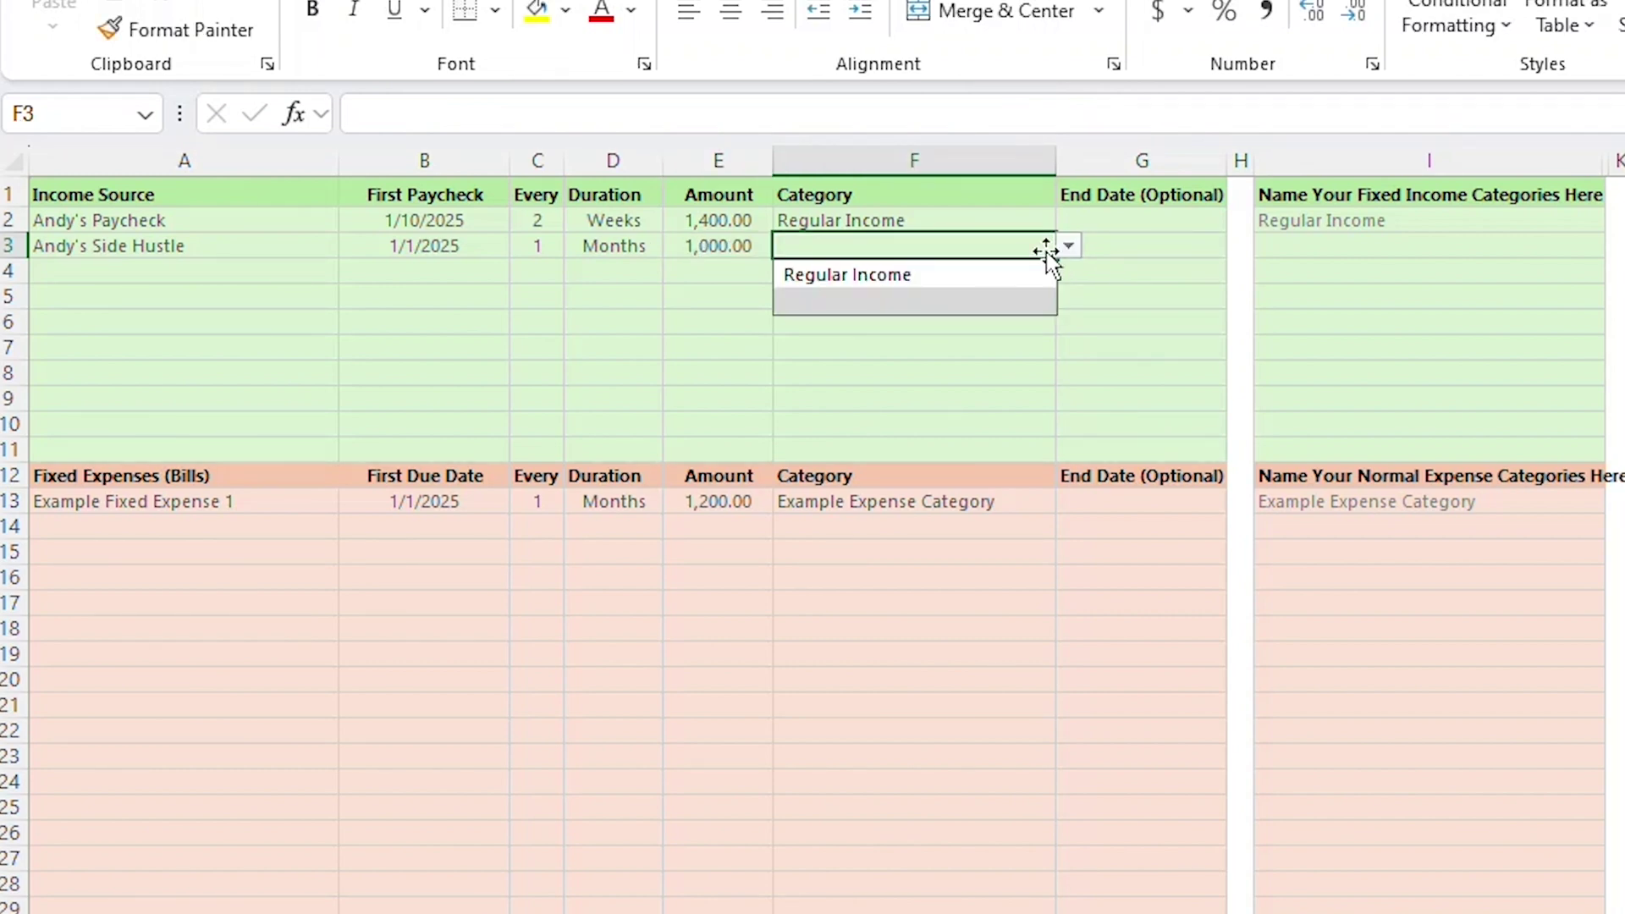
click(955, 278)
click(964, 348)
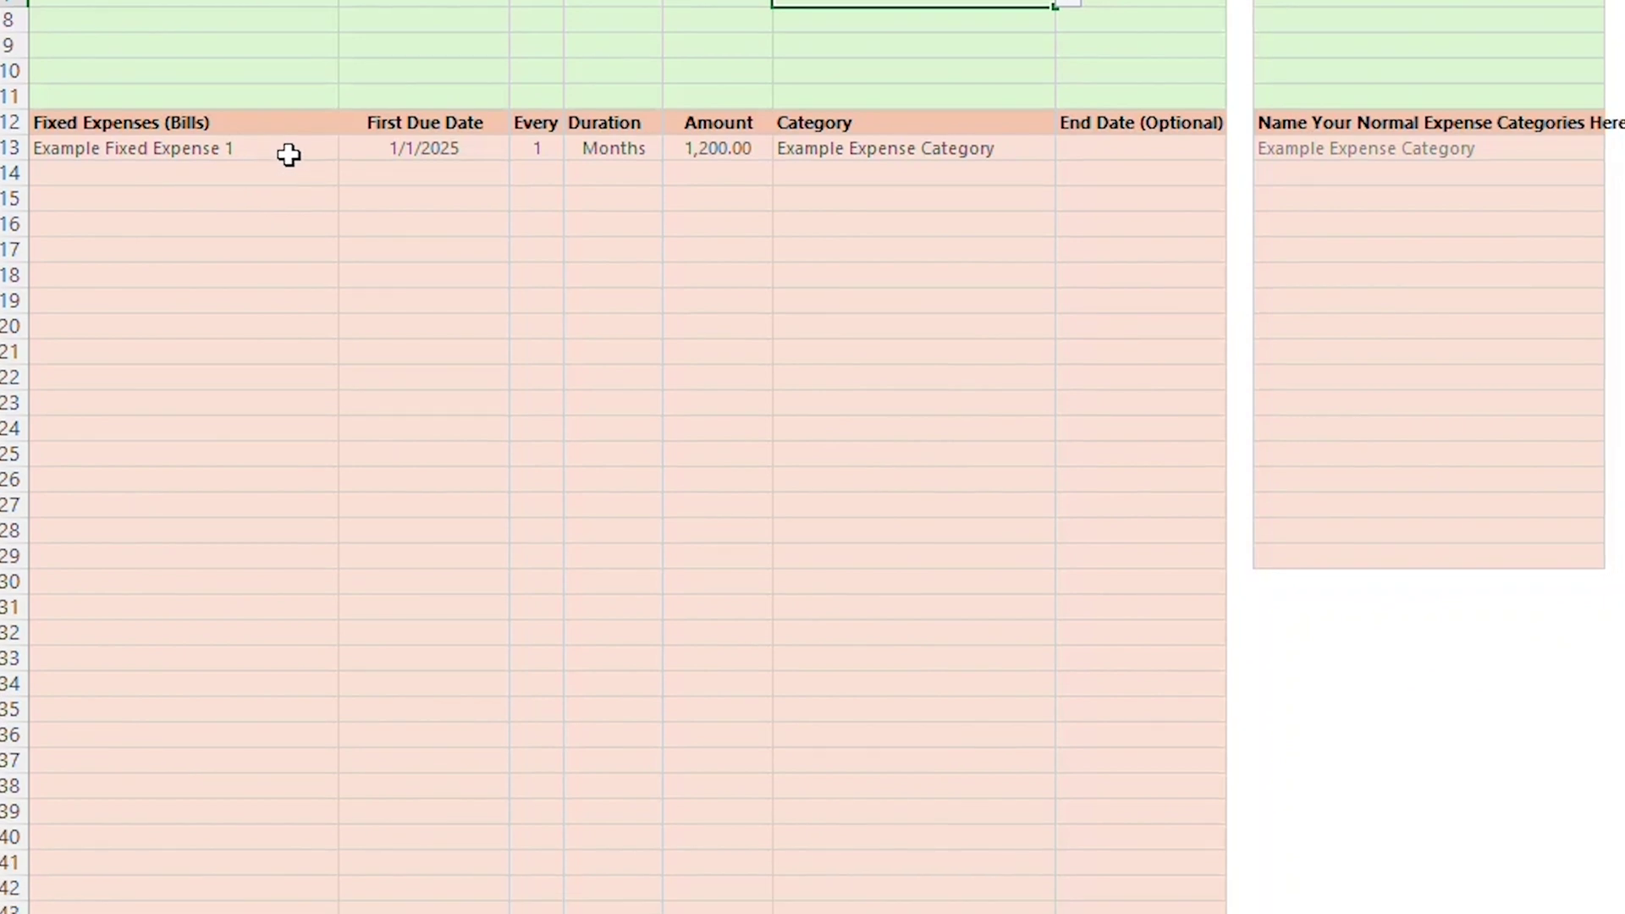
Enter the Mortgage Payment bill due 1/3/2025 with a 1,400.00 amount
click(296, 501)
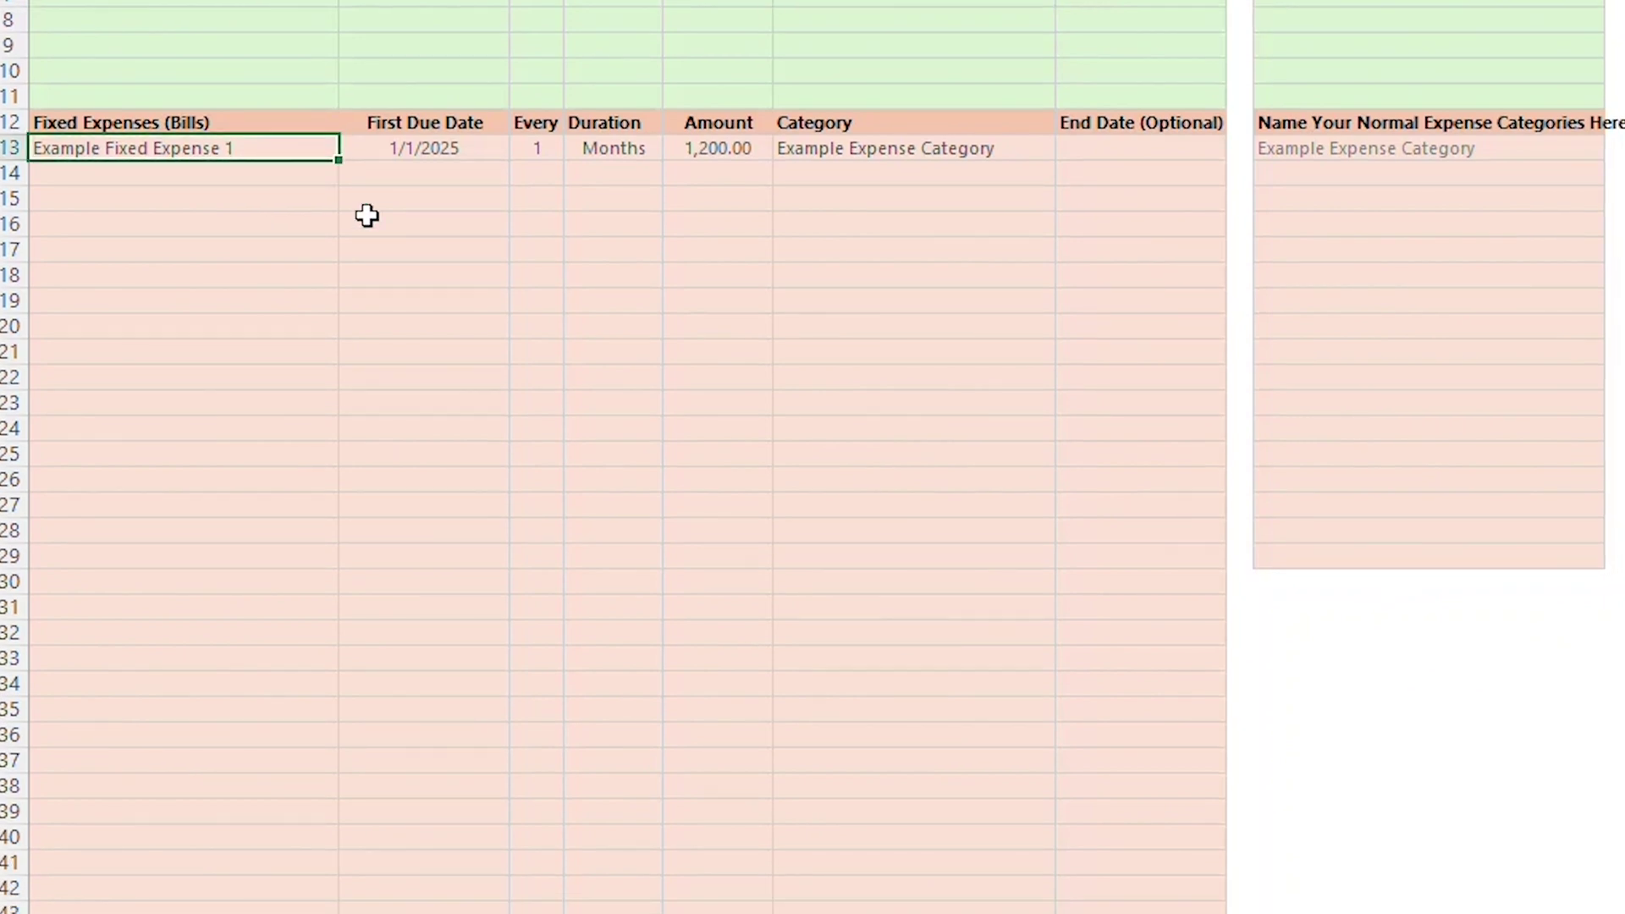
text(Mr)
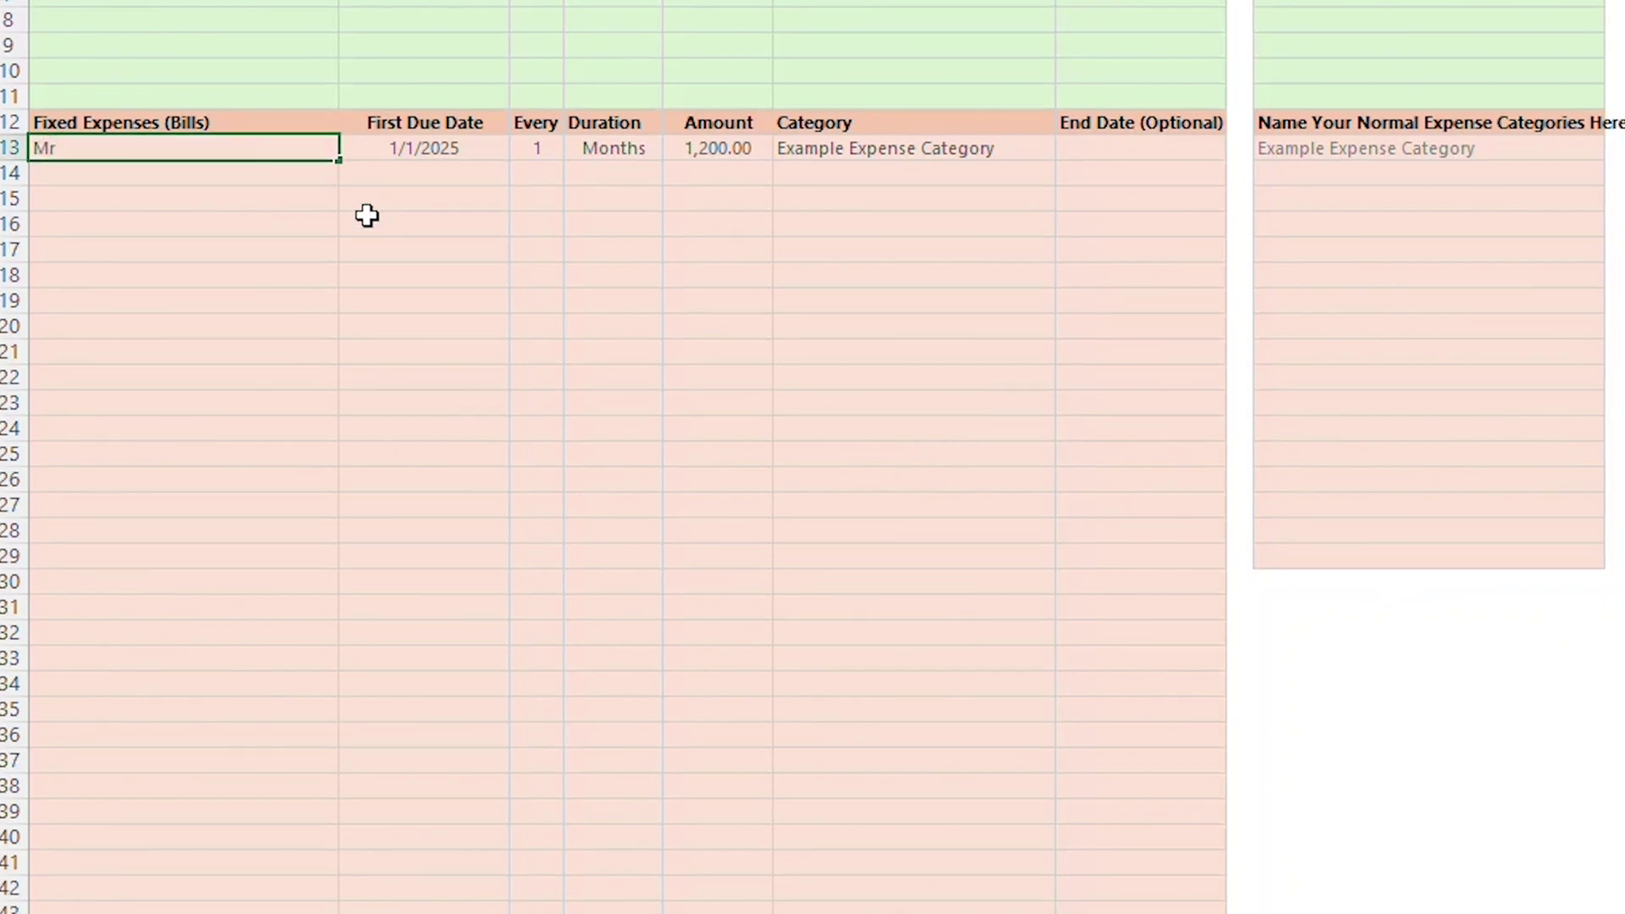
key(BackSpace)
click(460, 154)
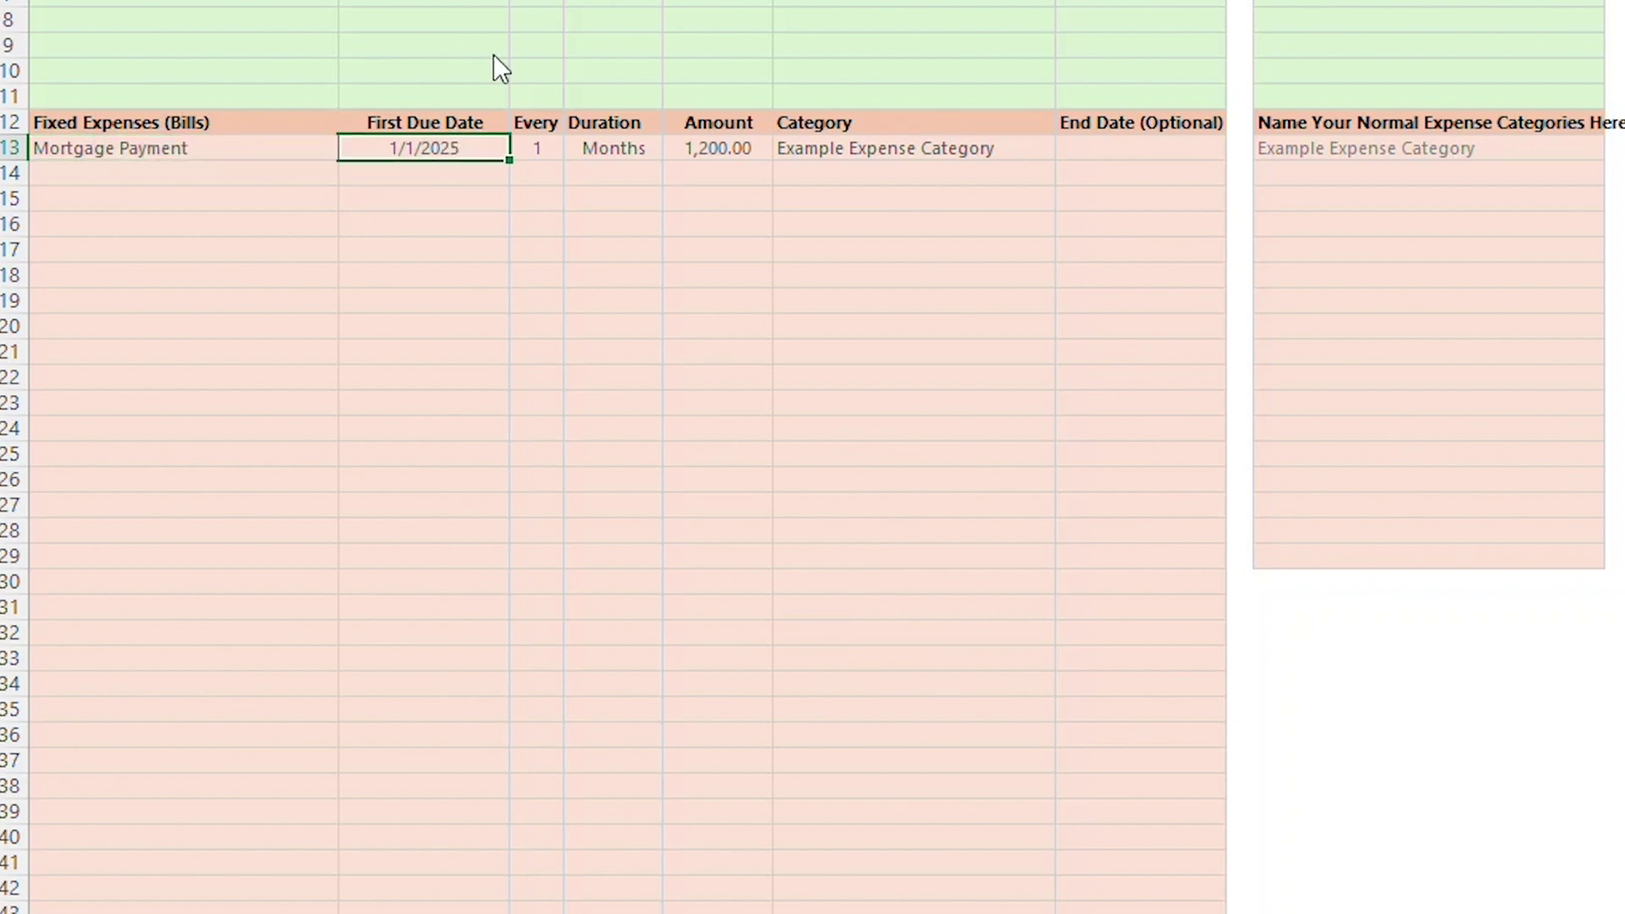
text(1/3/202)
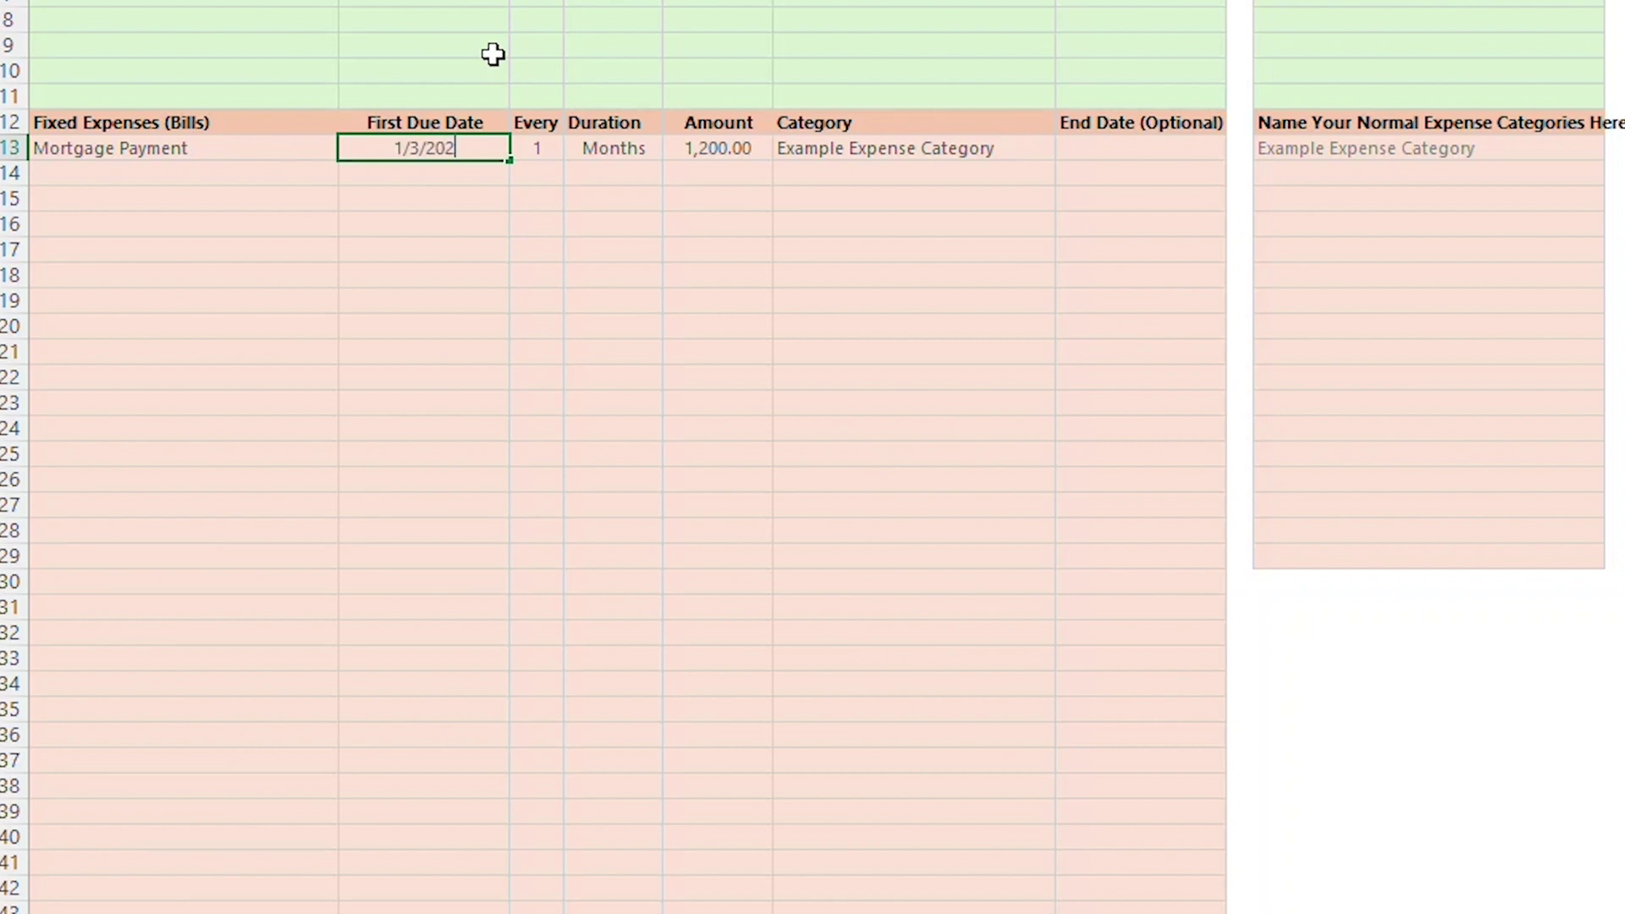
text(5)
key(Return)
click(542, 151)
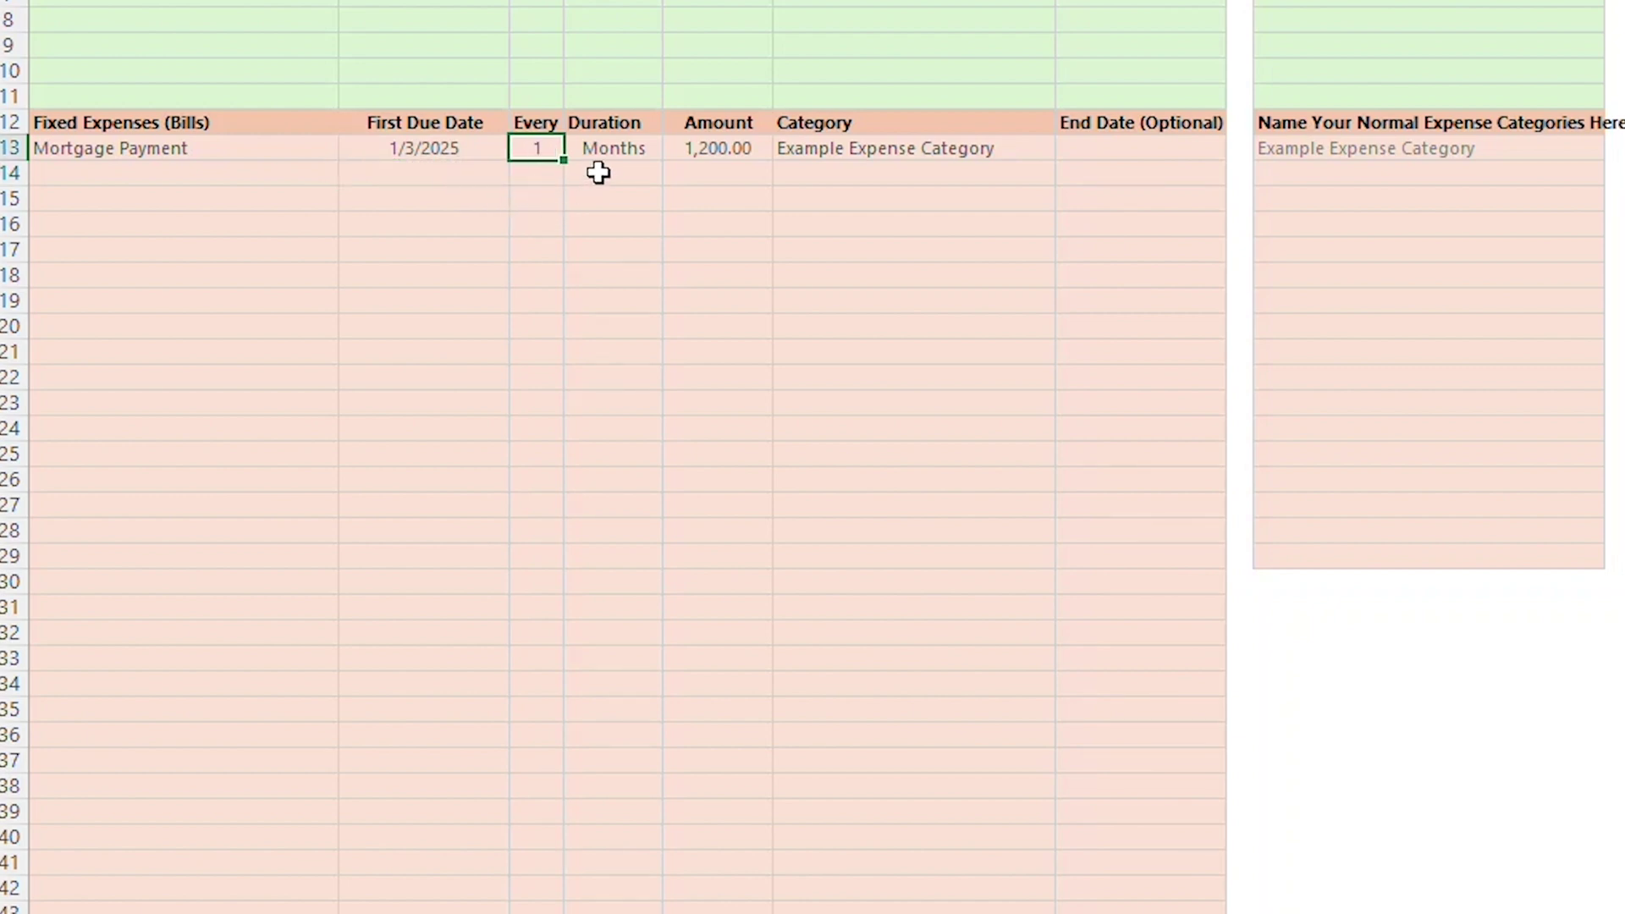
click(715, 153)
key(F2)
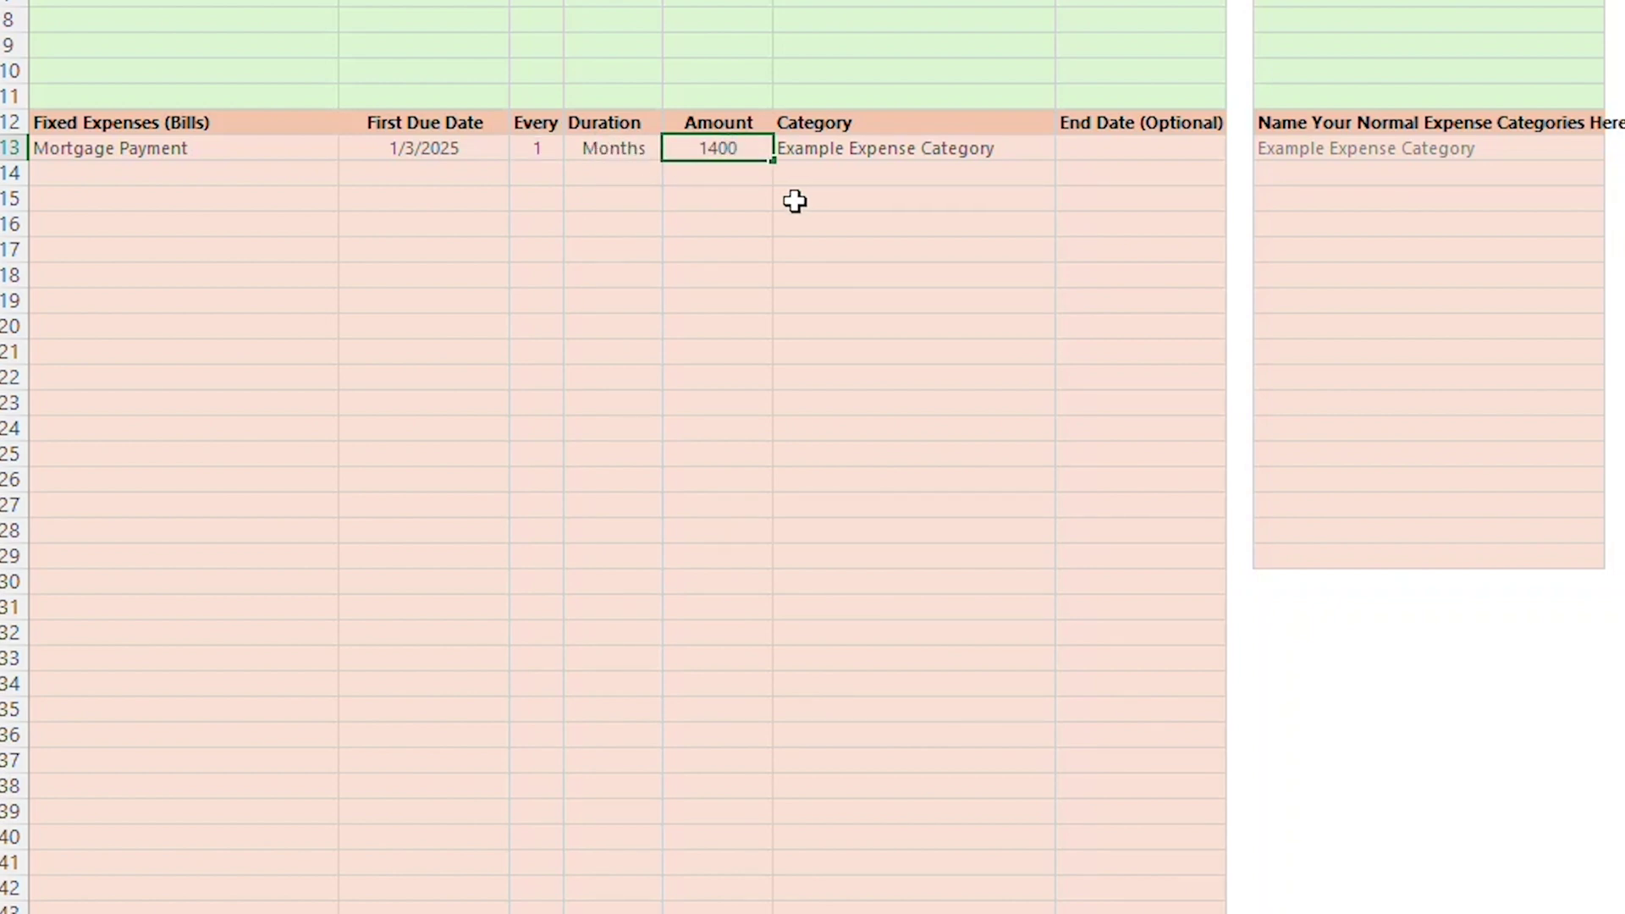
key(Return)
Rename the example expense category to Housing and bring up F13's category choices
click(1015, 151)
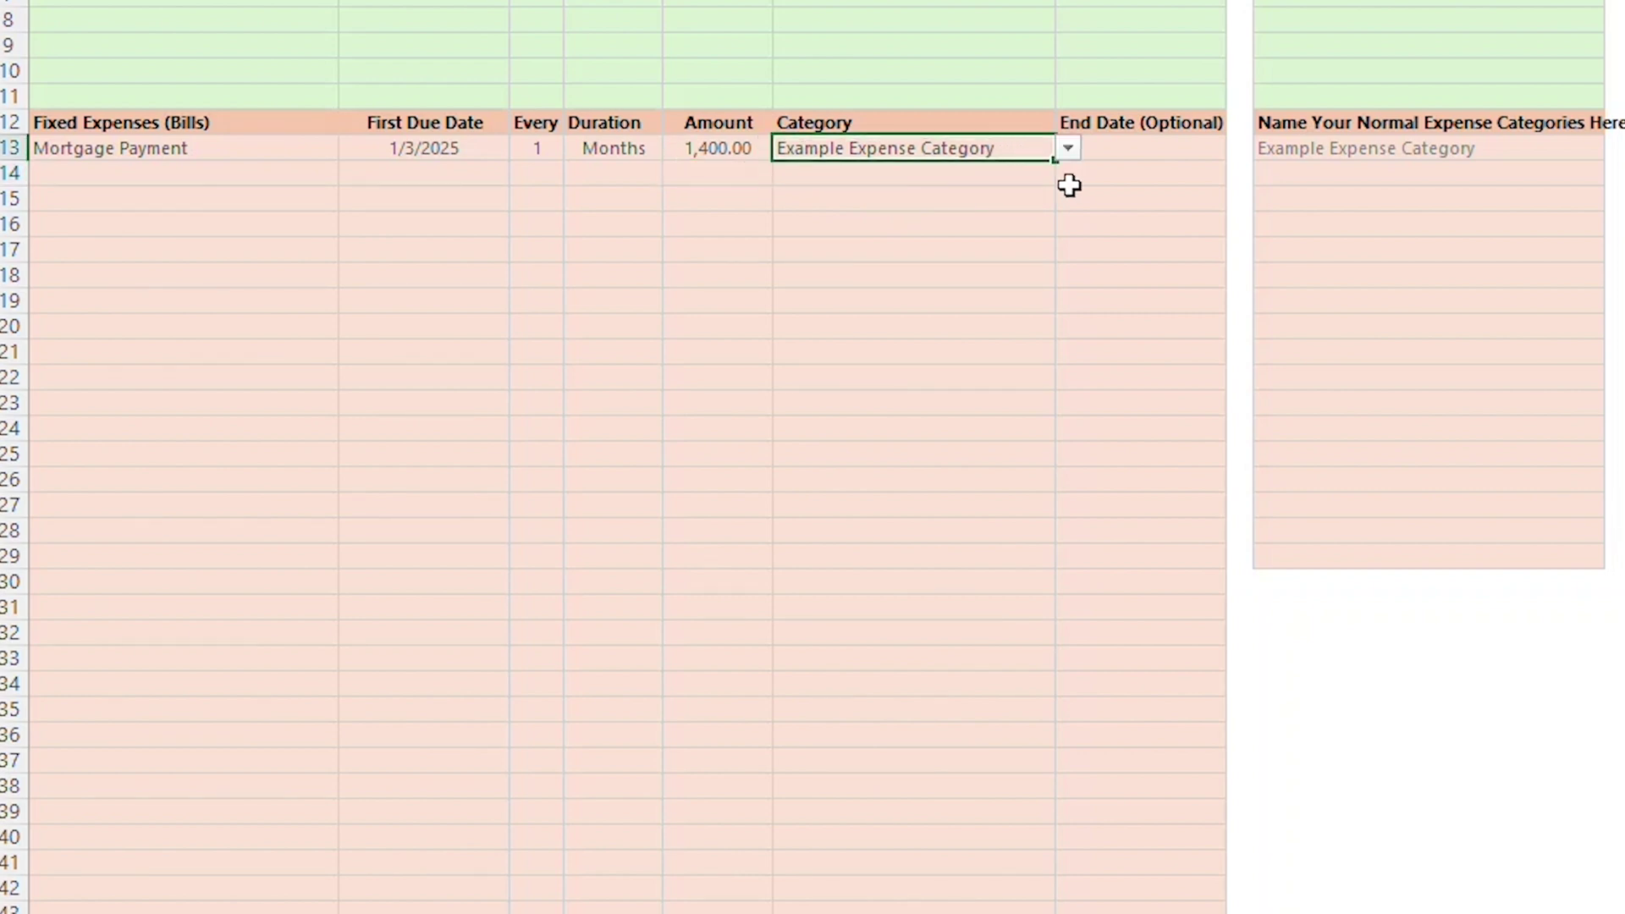
click(1399, 146)
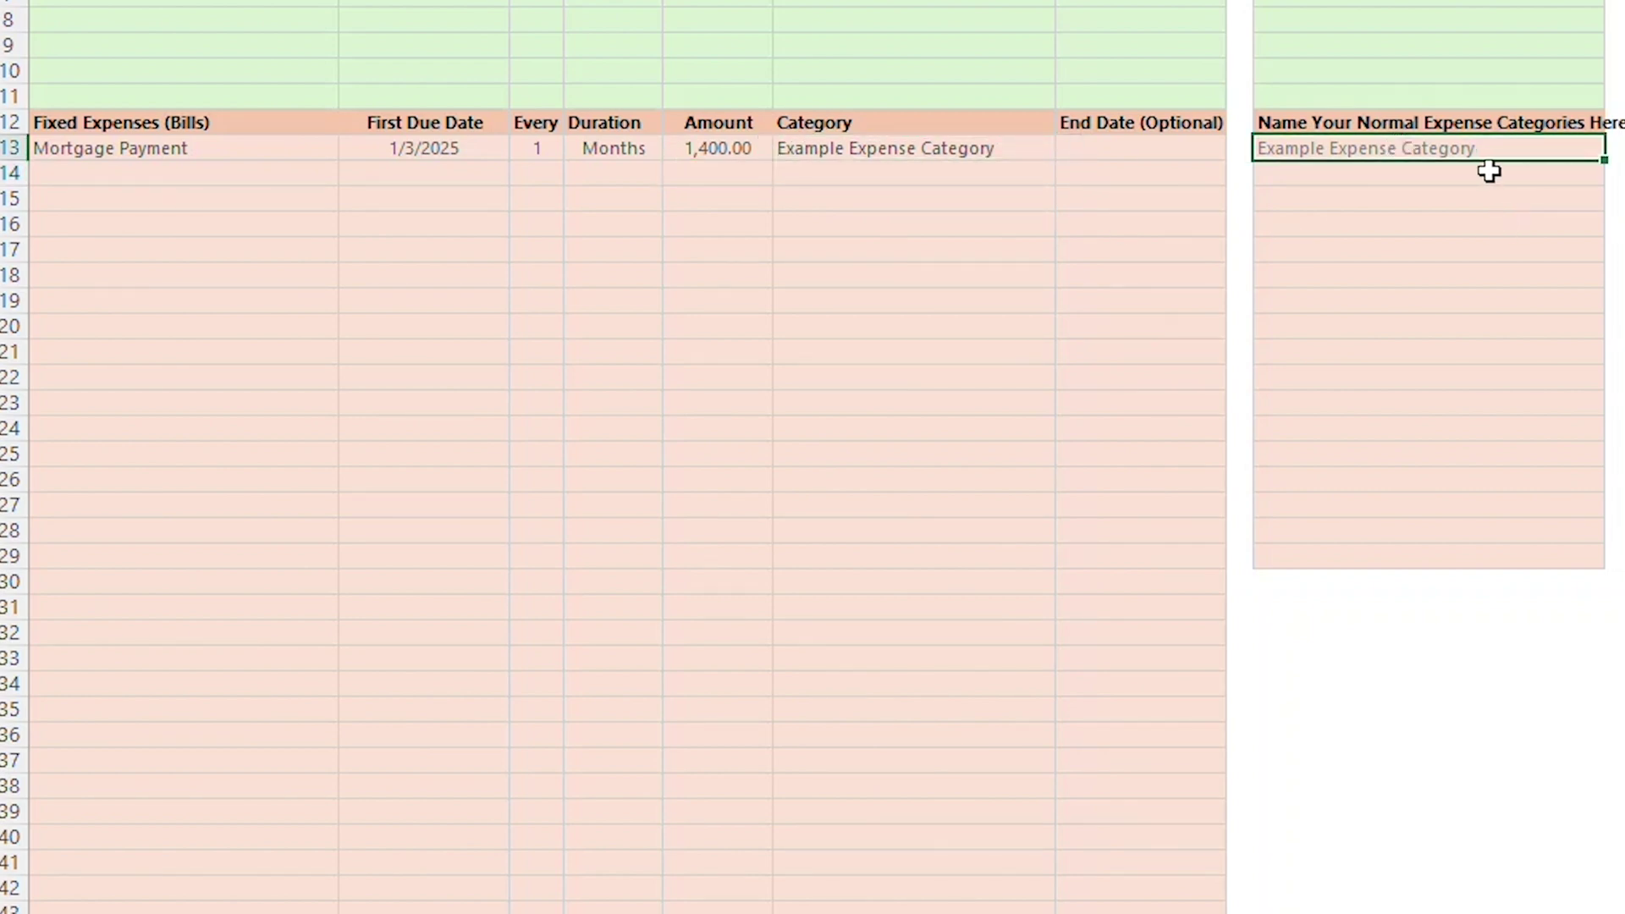
text(Housing)
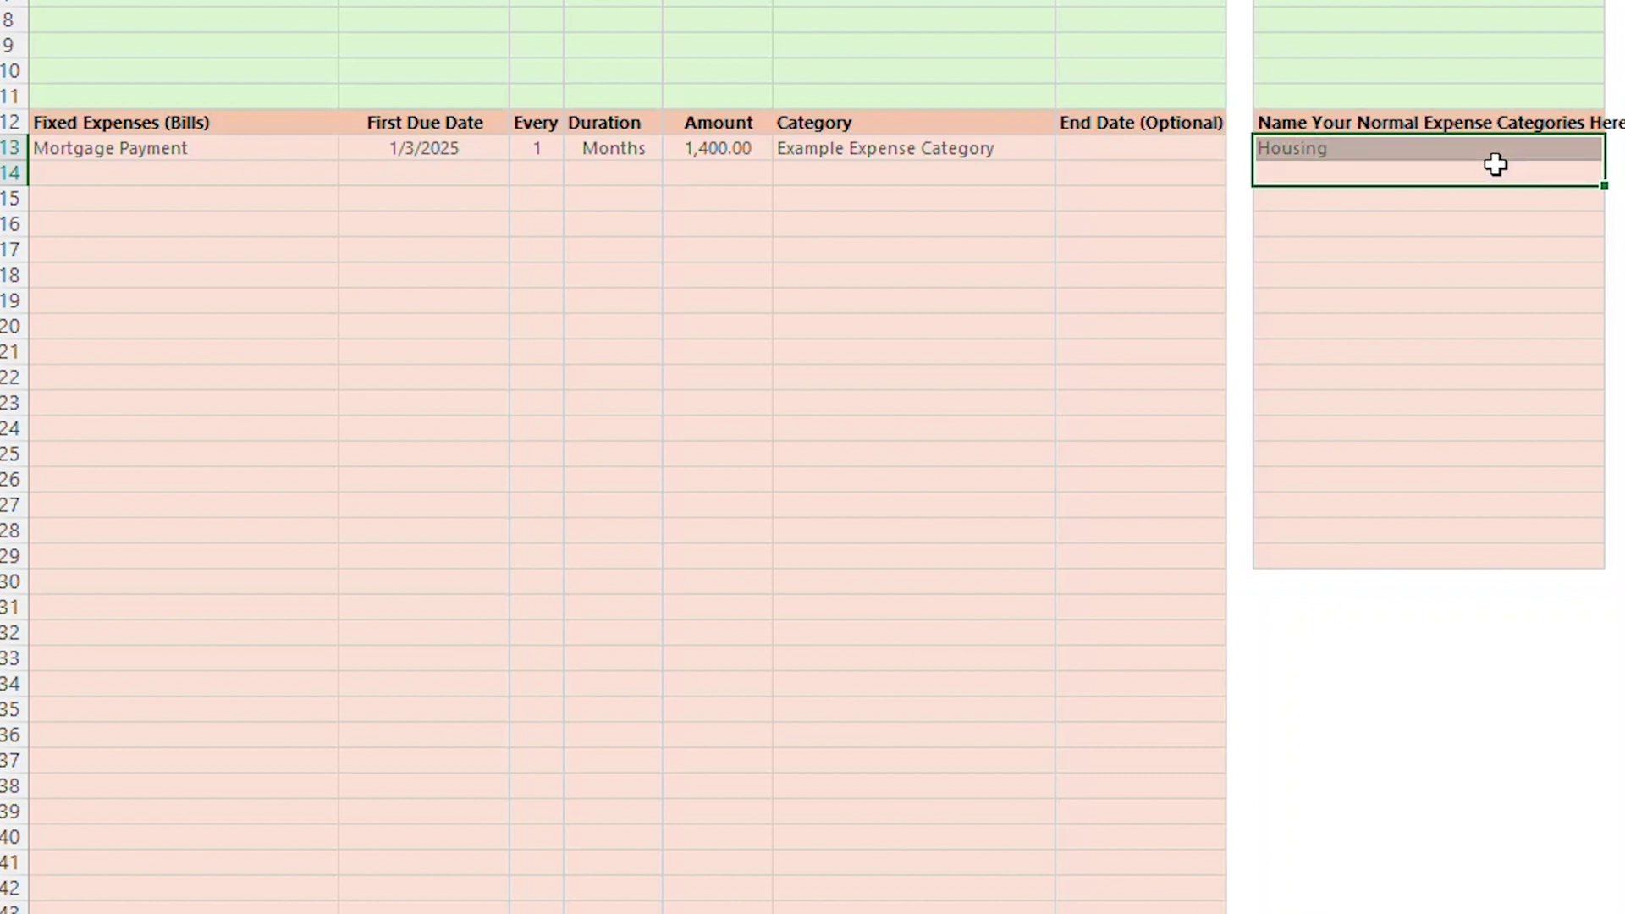
click(1048, 153)
click(1069, 149)
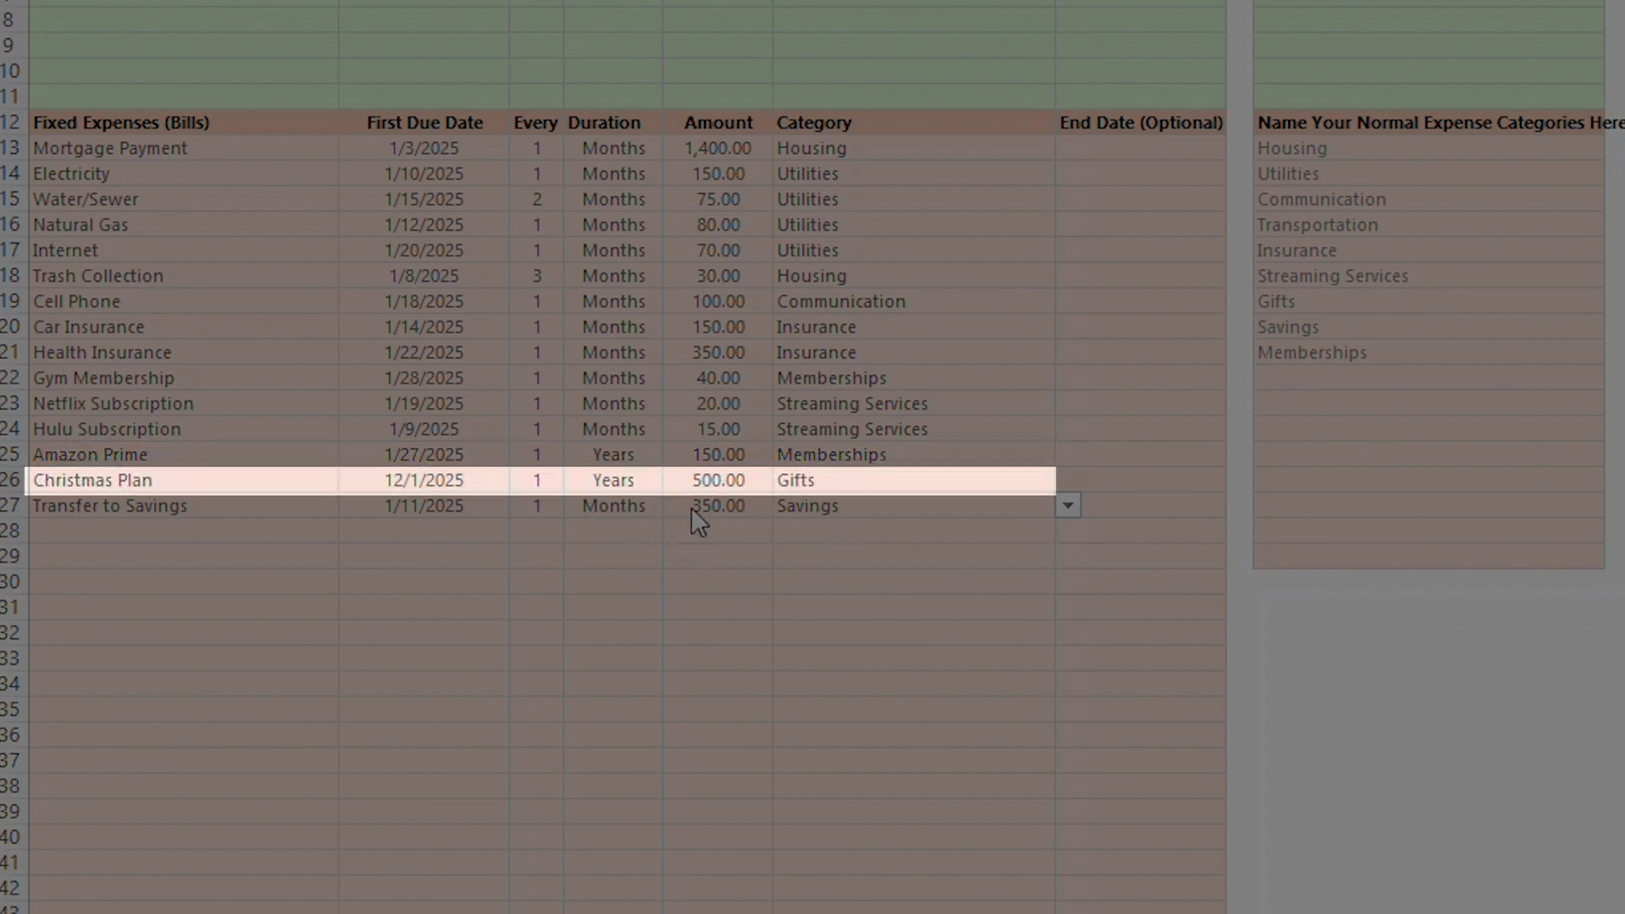
Lower the Transfer to Savings amount to 200
click(715, 507)
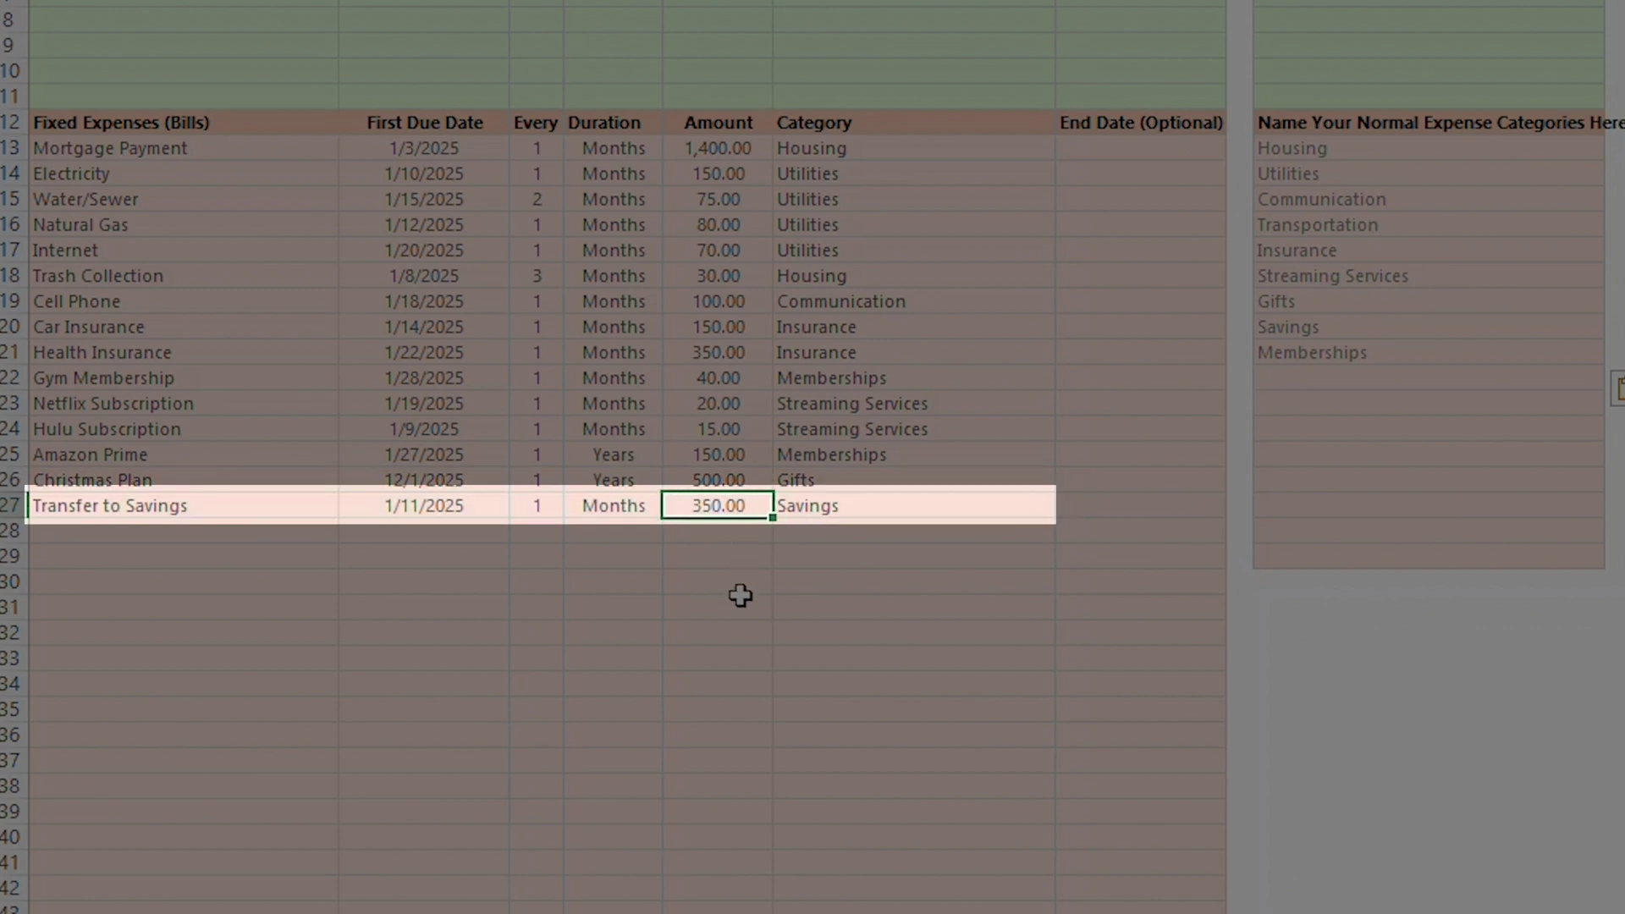
key(F2)
text(200)
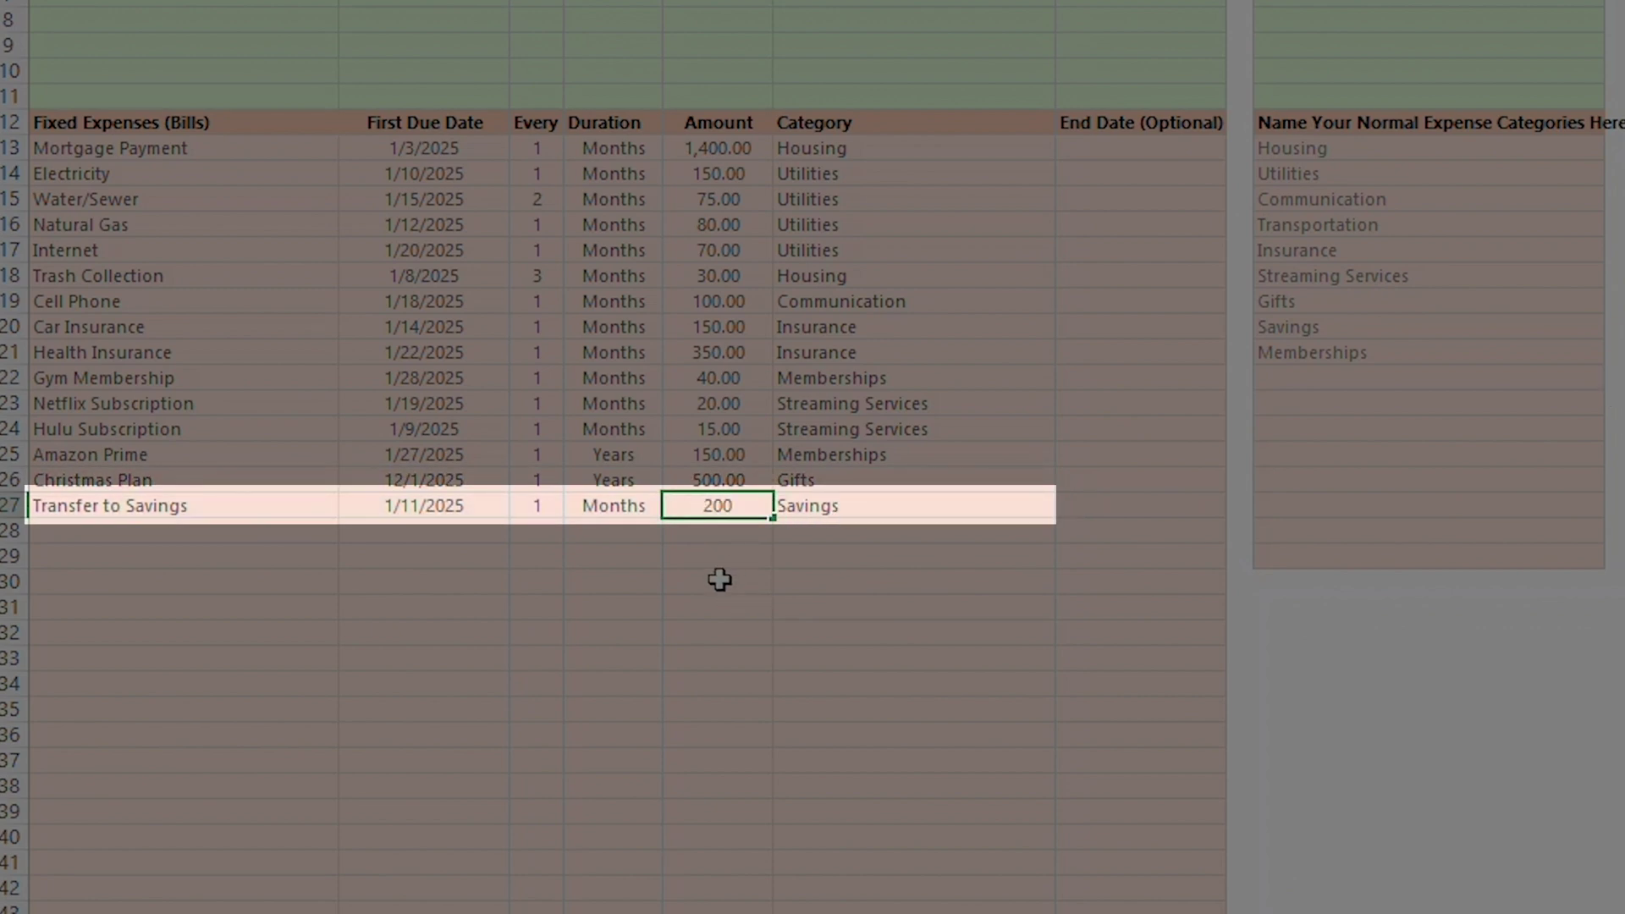
click(720, 581)
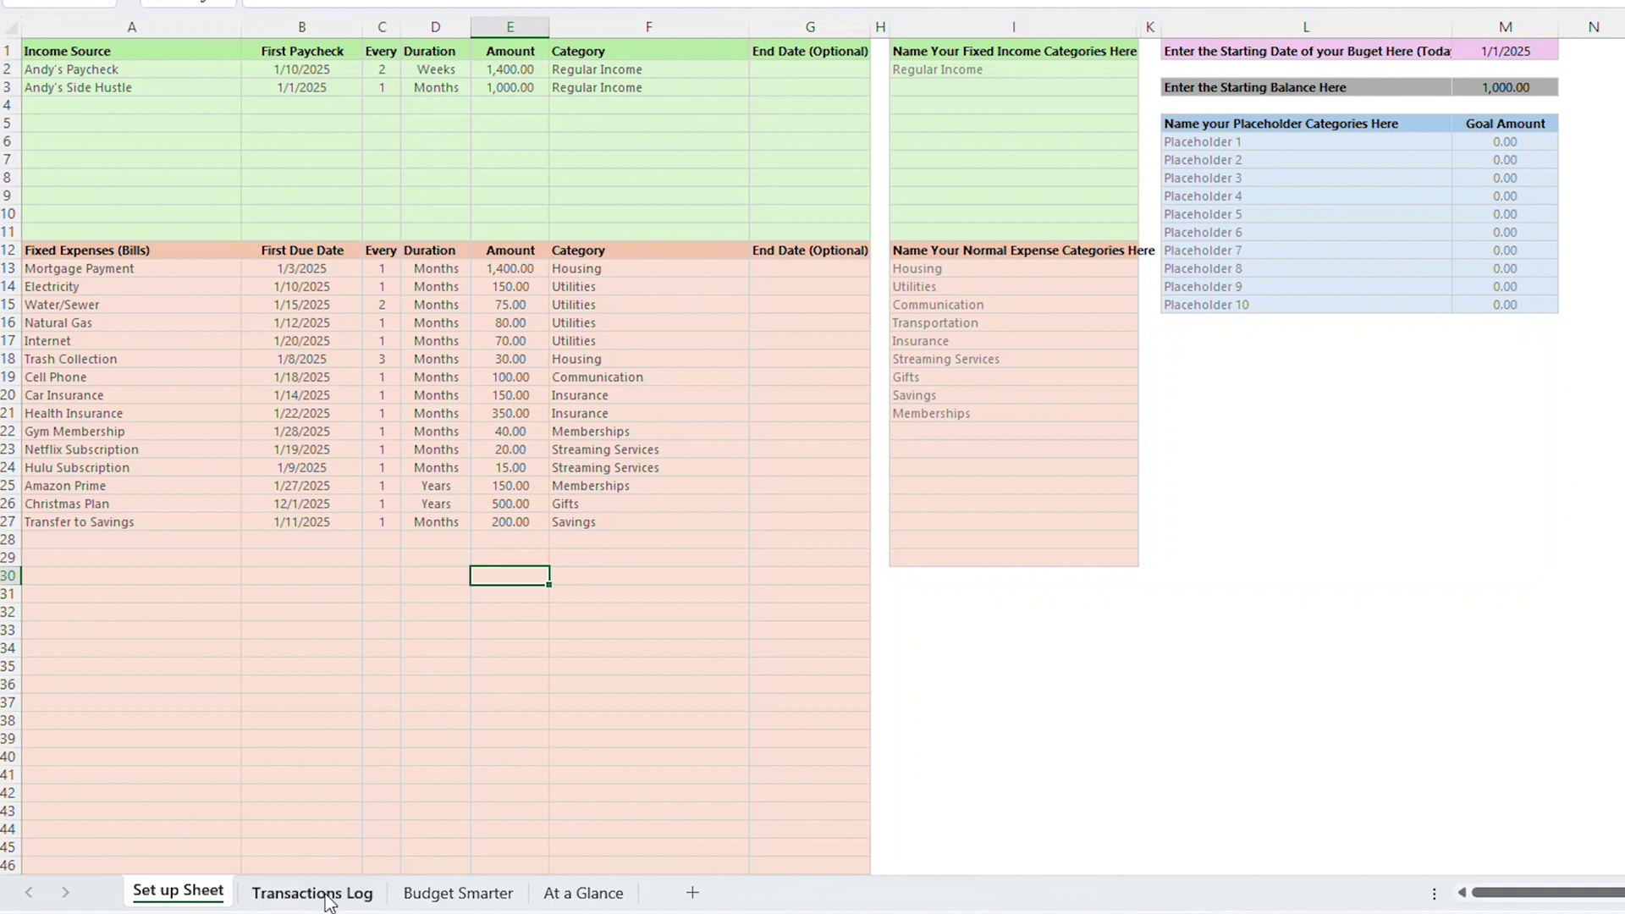
Scroll through the Budget Smarter running-balance schedule, return to its top, then go to Transactions Log
click(463, 897)
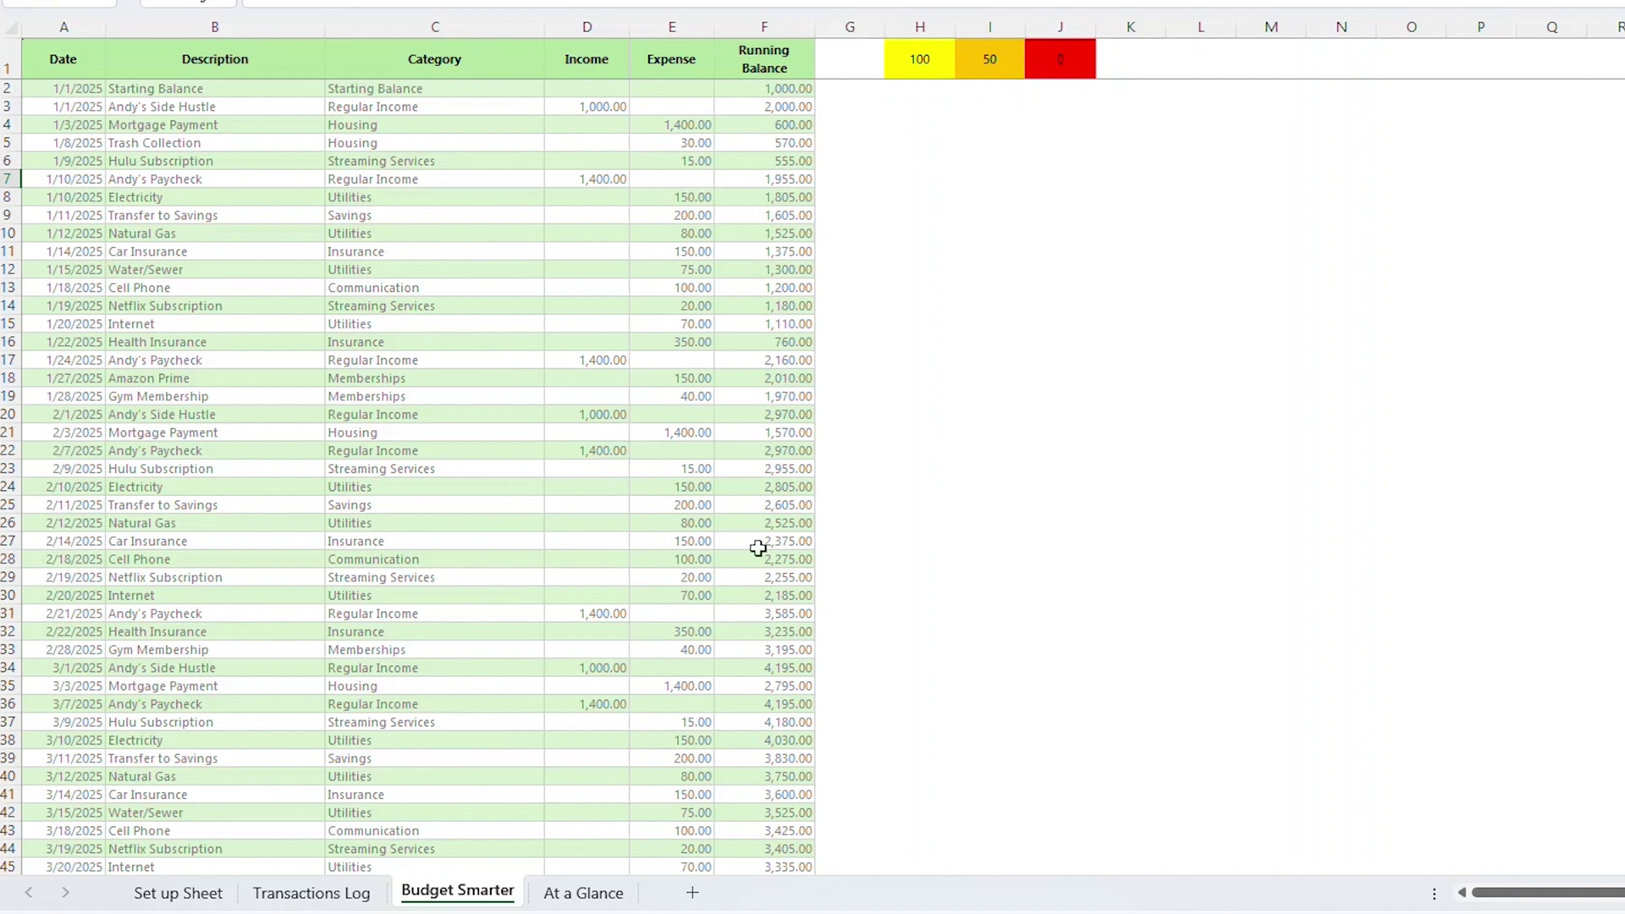
scroll(779, 605, down, 20)
scroll(779, 626, down, 20)
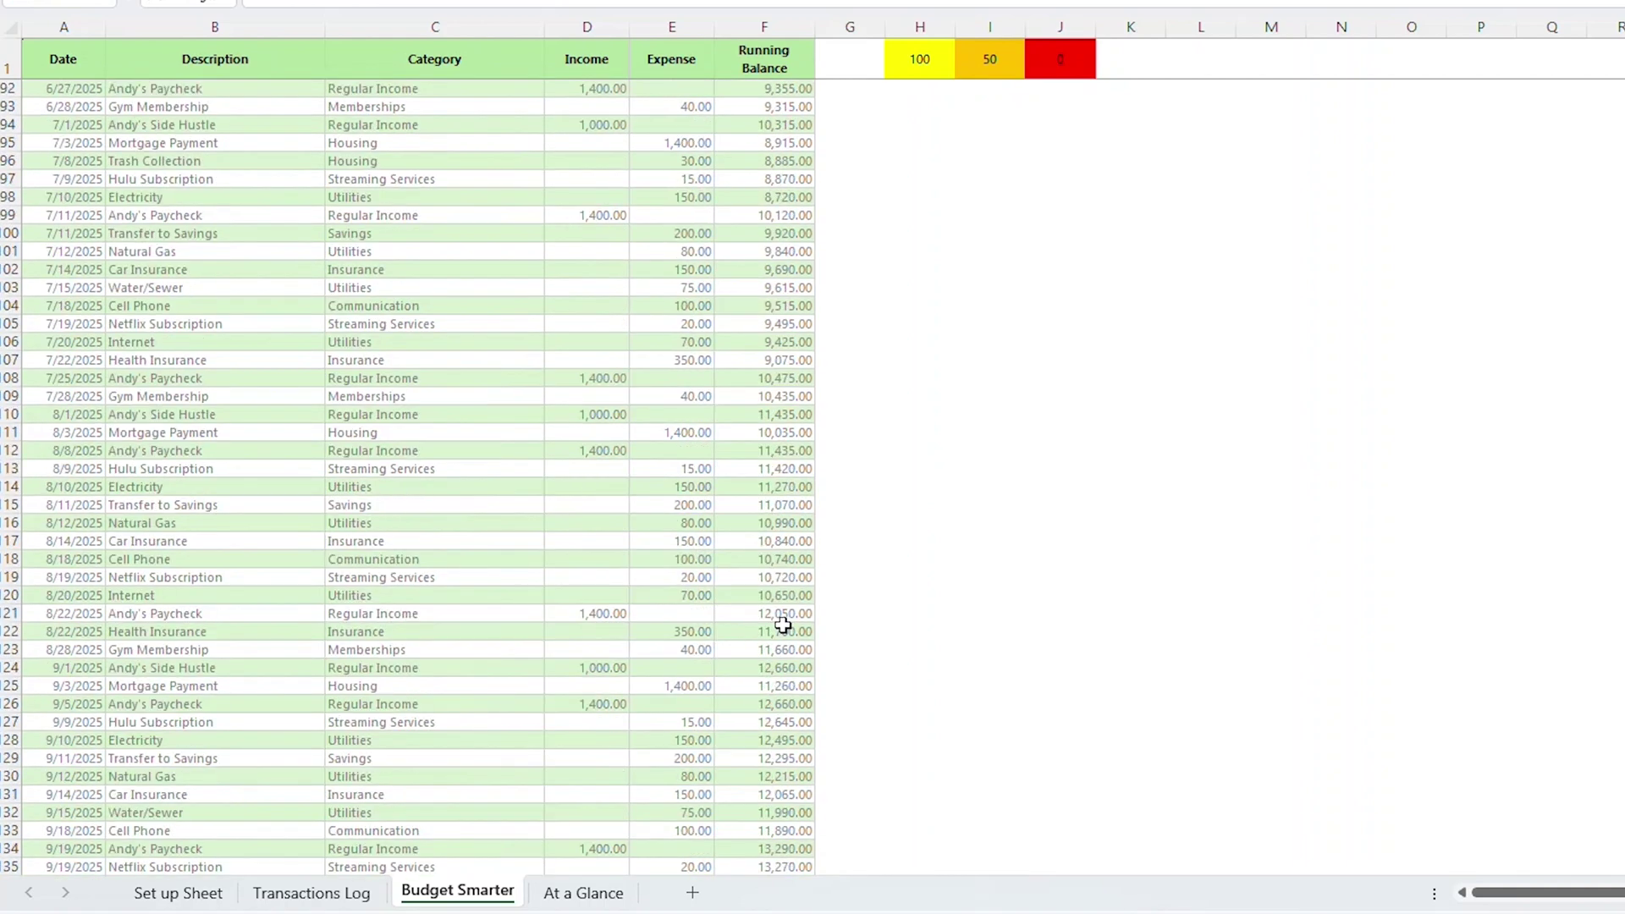
scroll(778, 631, down, 20)
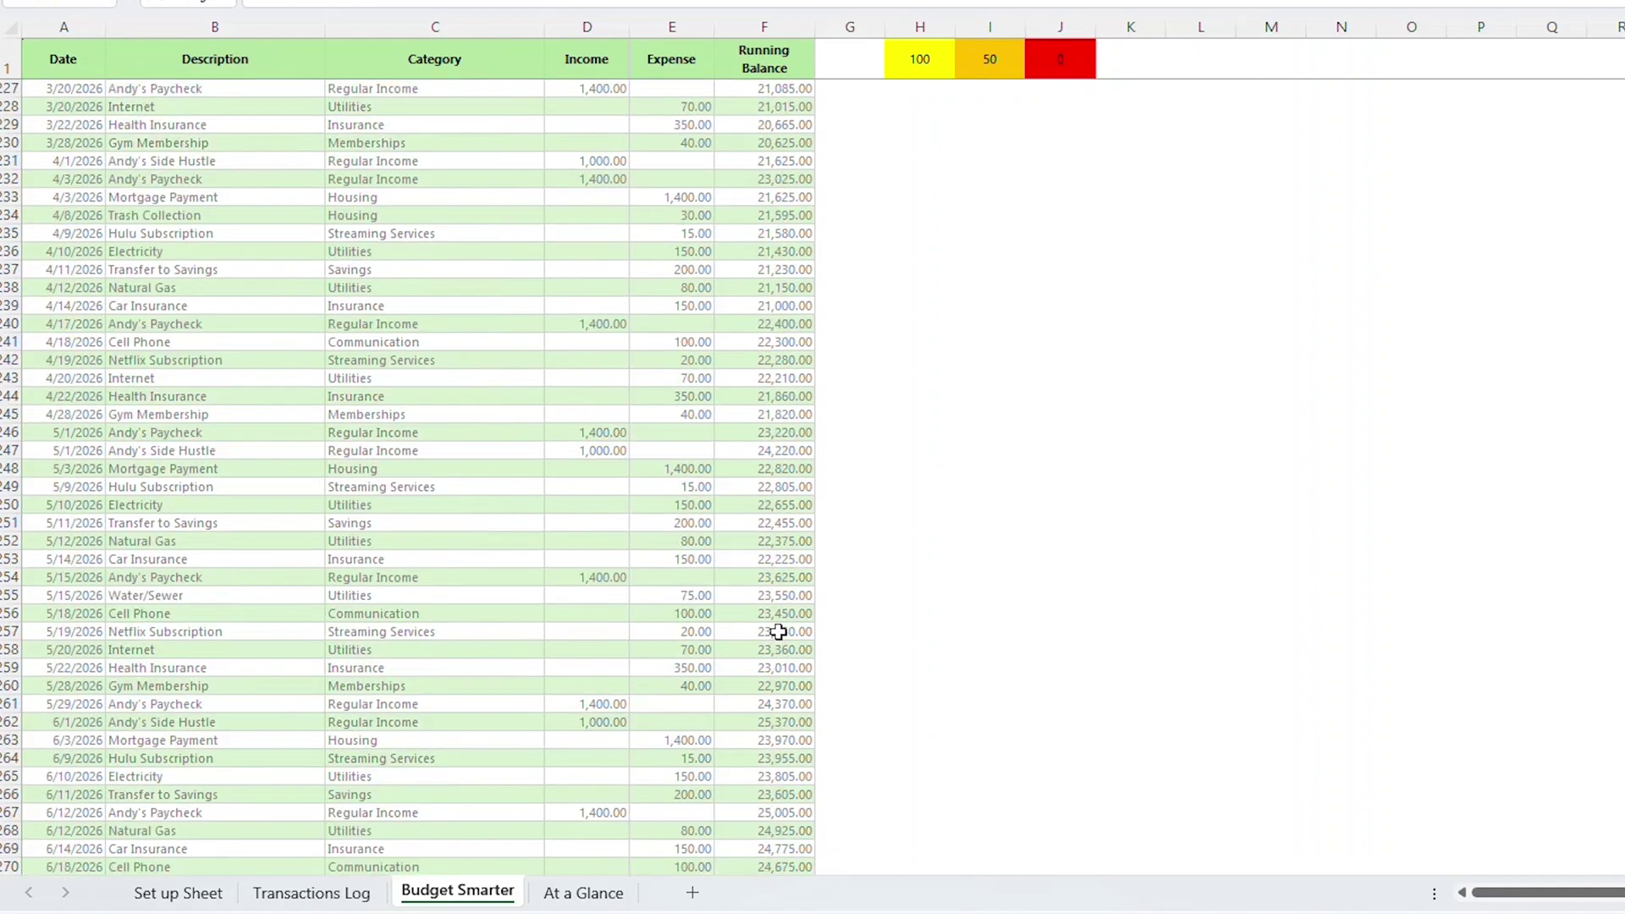
scroll(776, 631, down, 20)
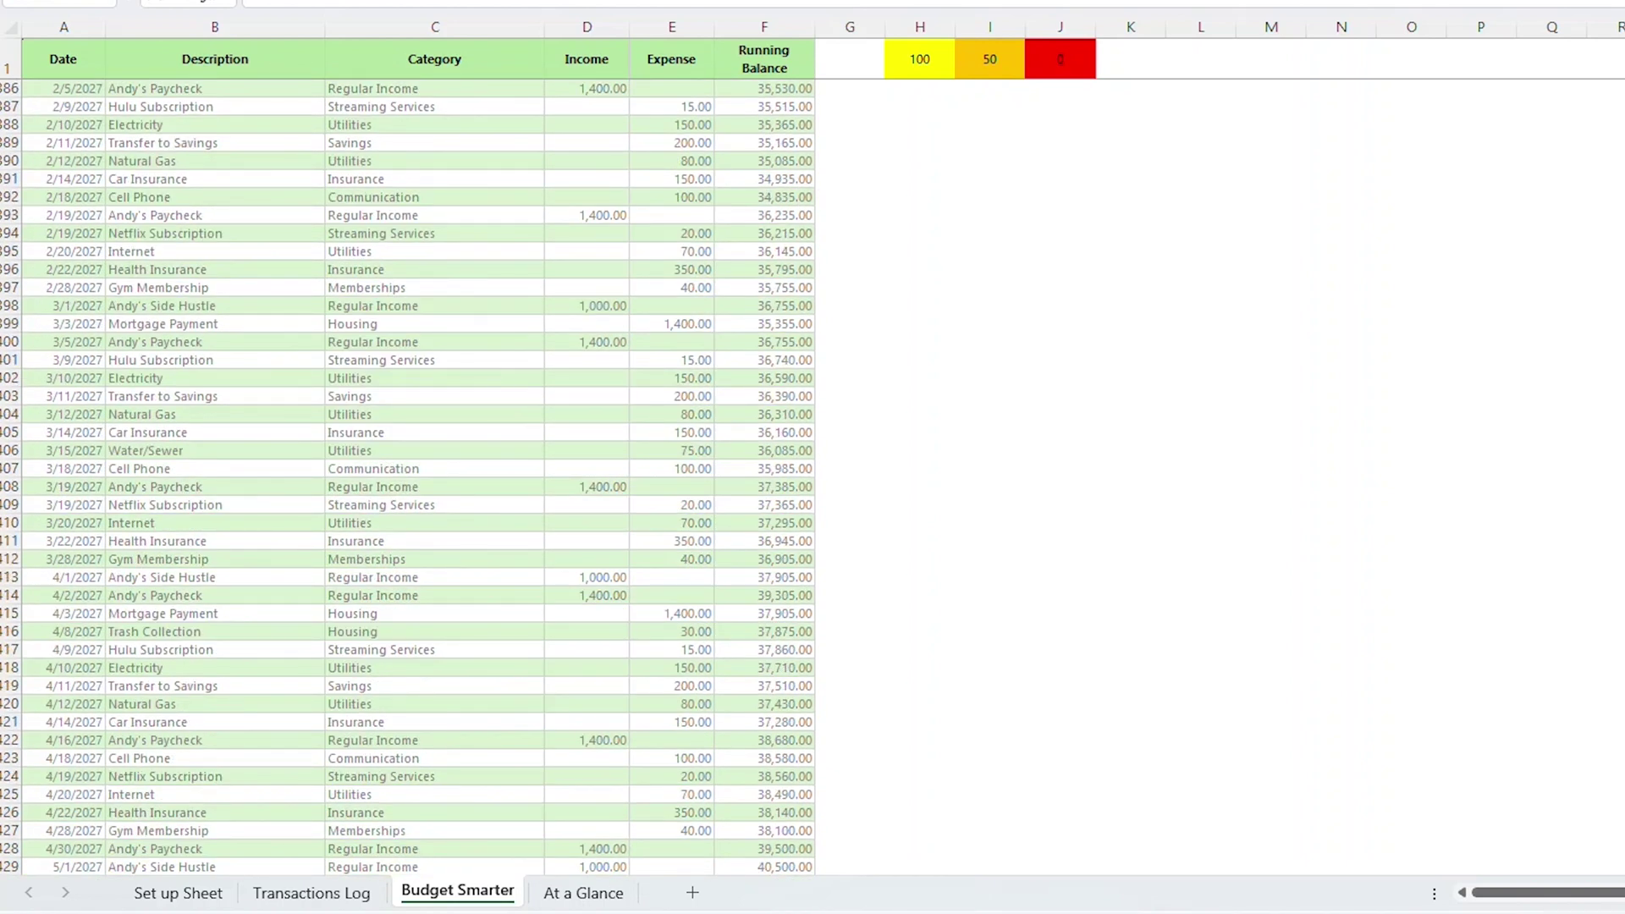
key(ctrl+Home)
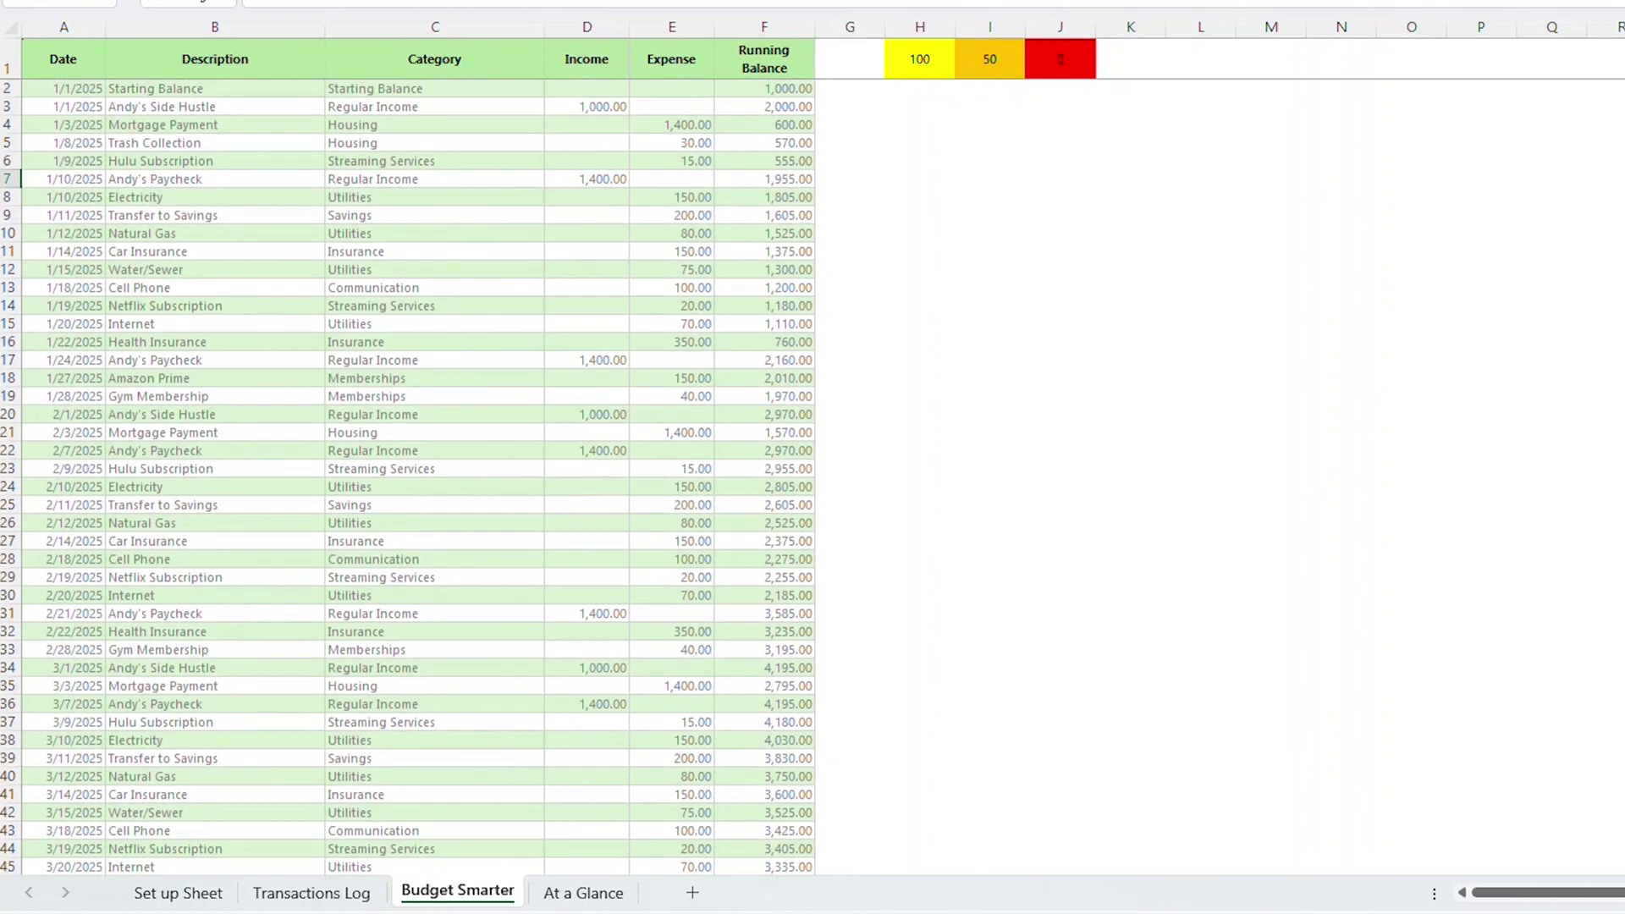
click(294, 891)
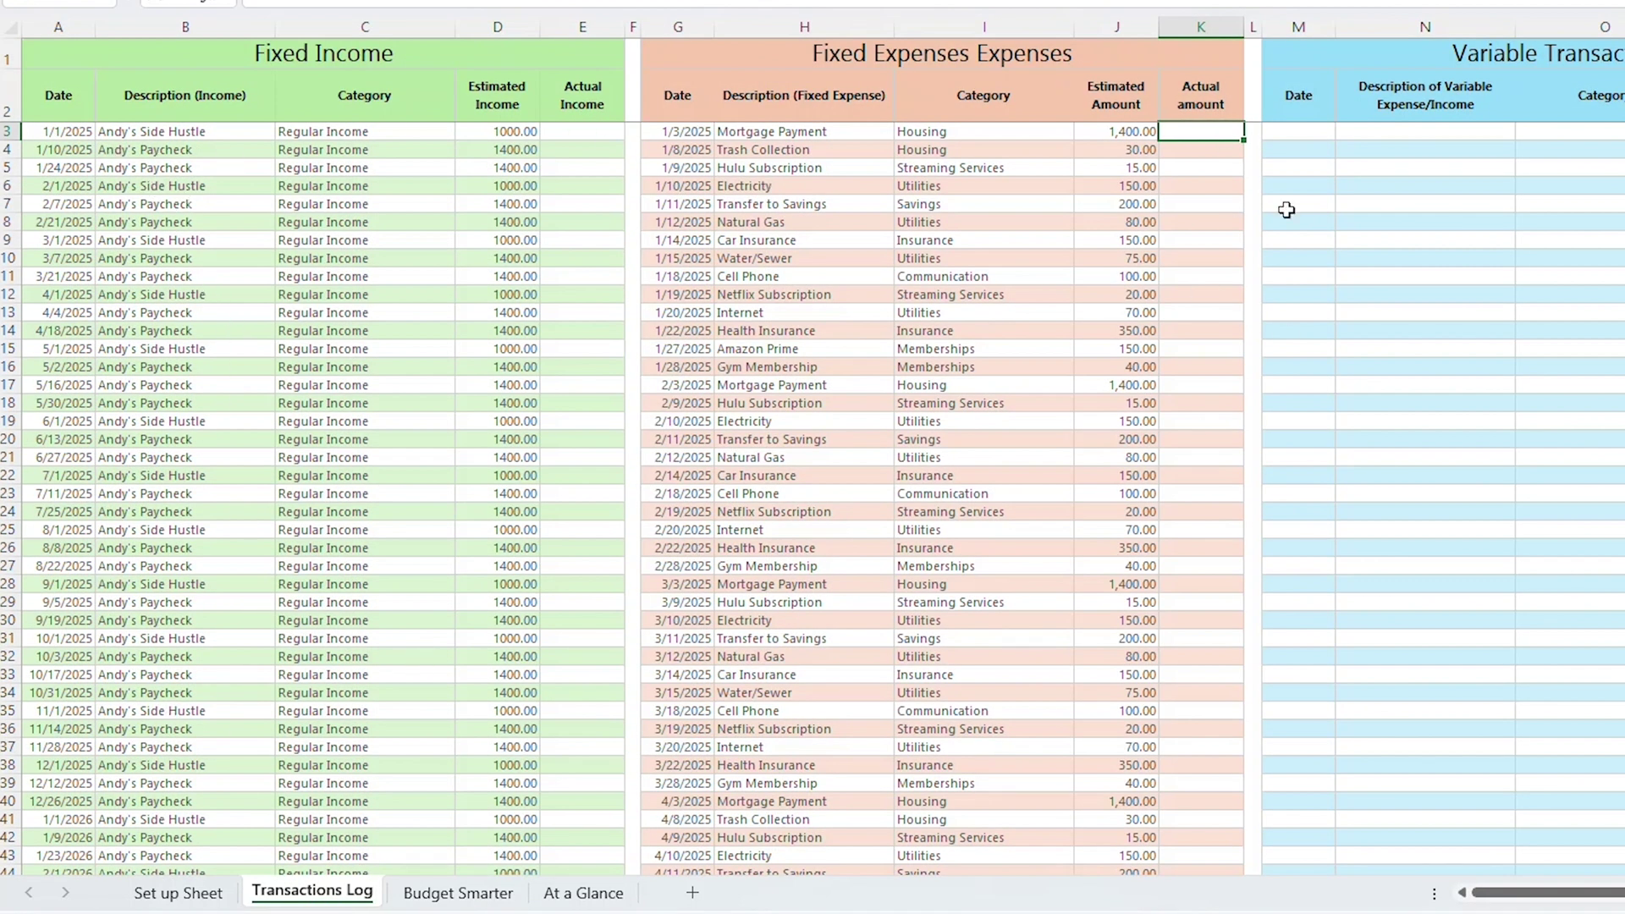
Enter 1,481.00 as the 1/10/2025 paycheck's actual income and check Budget Smarter
click(602, 151)
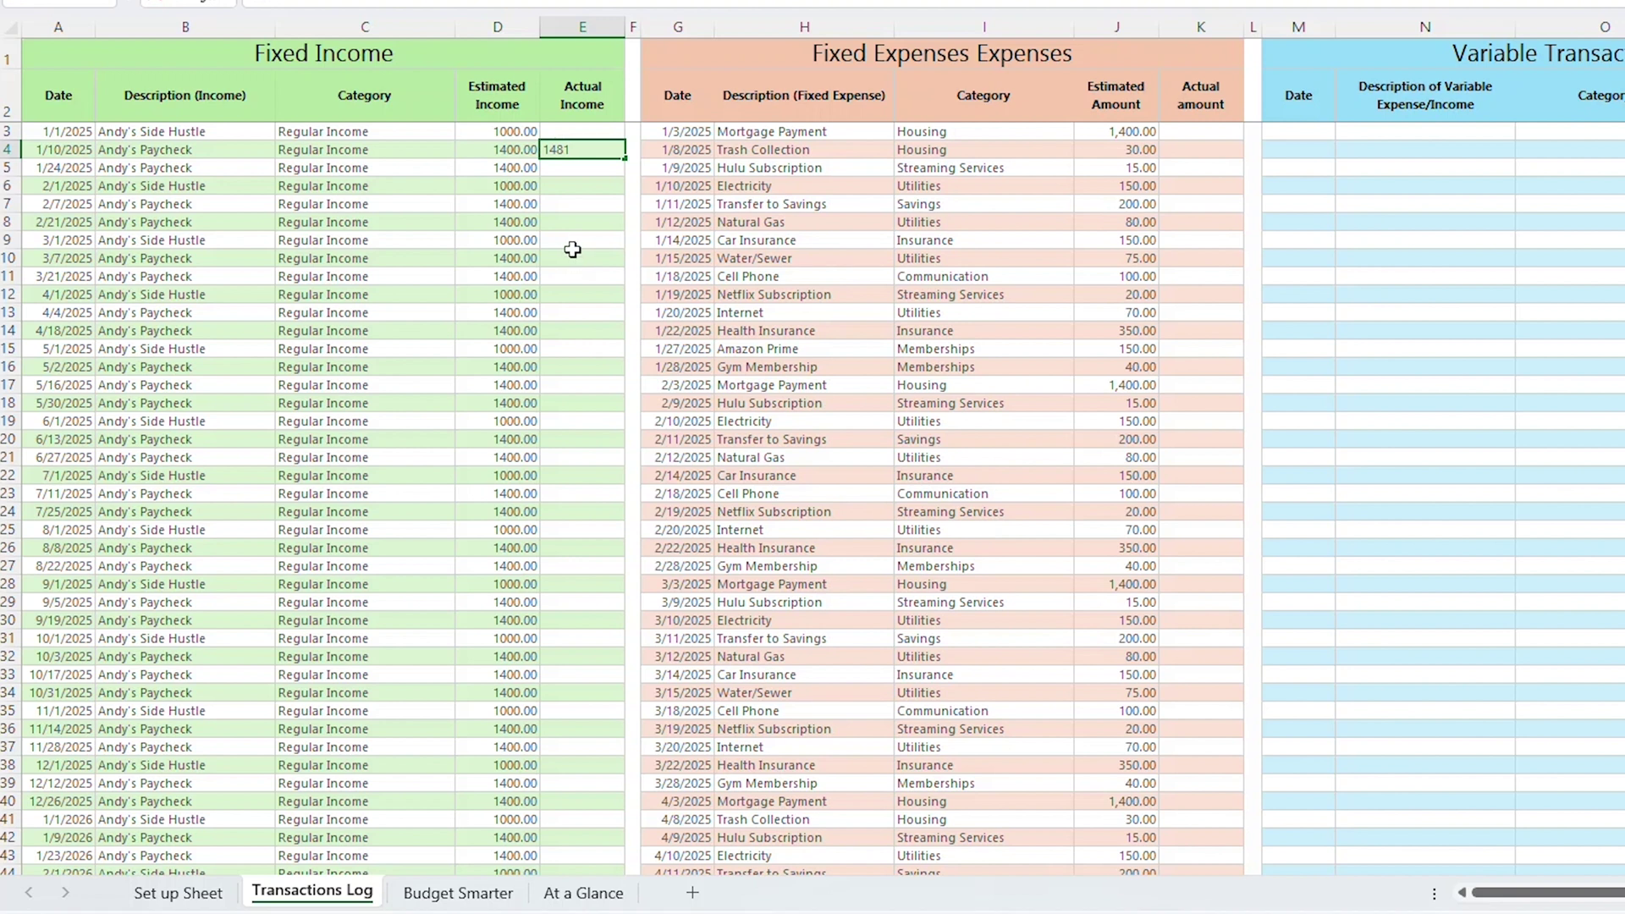
key(Return)
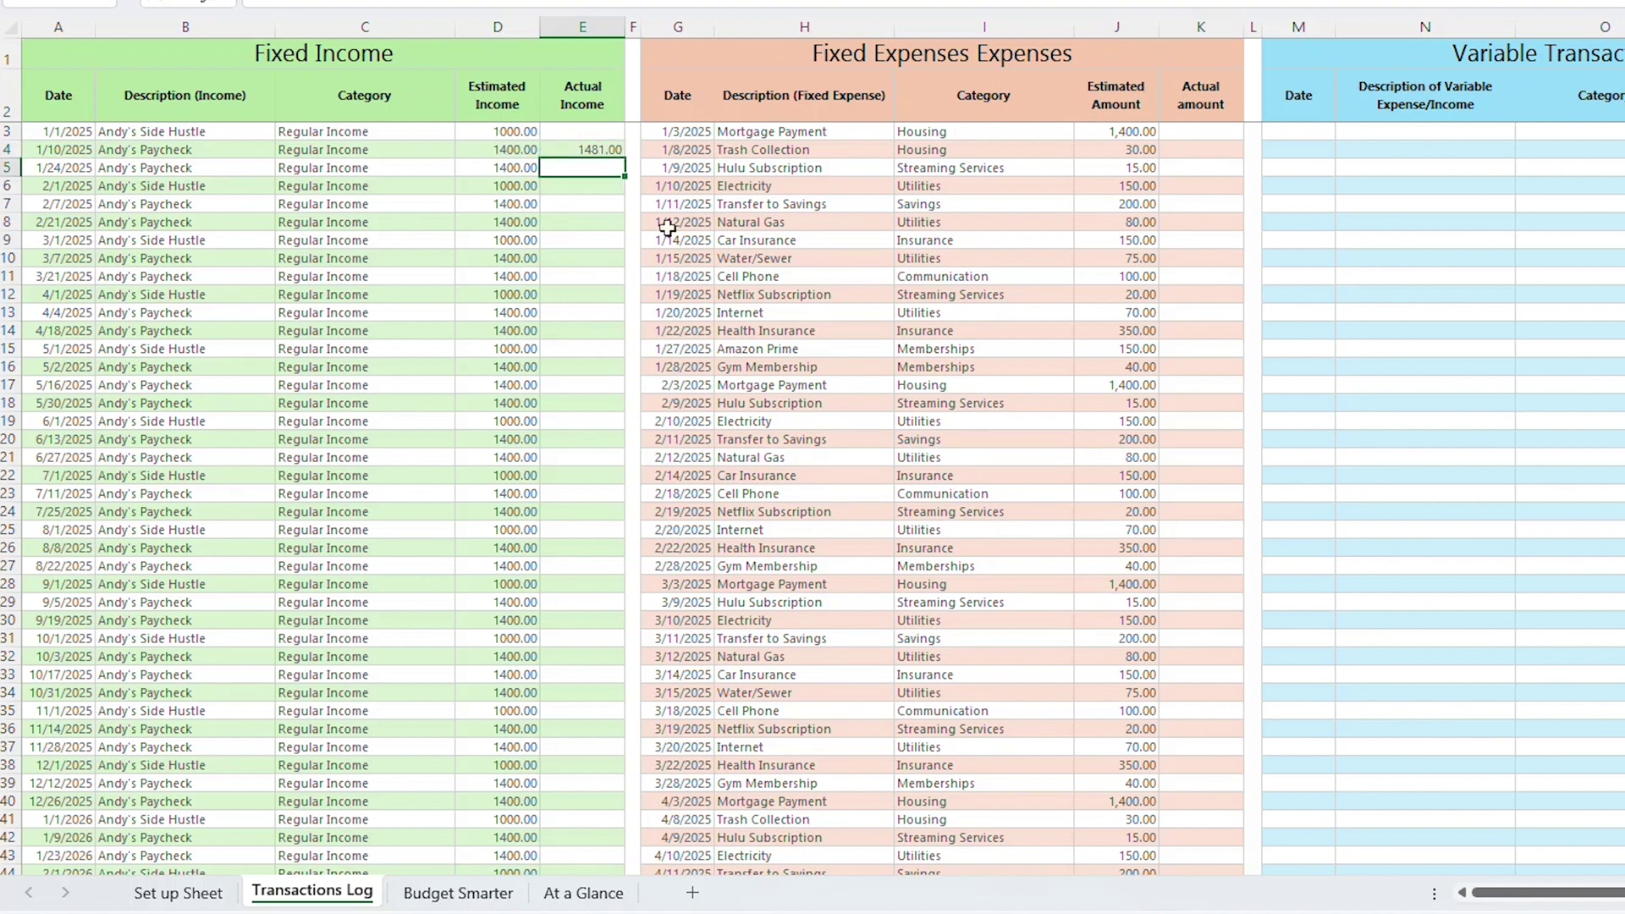
click(491, 895)
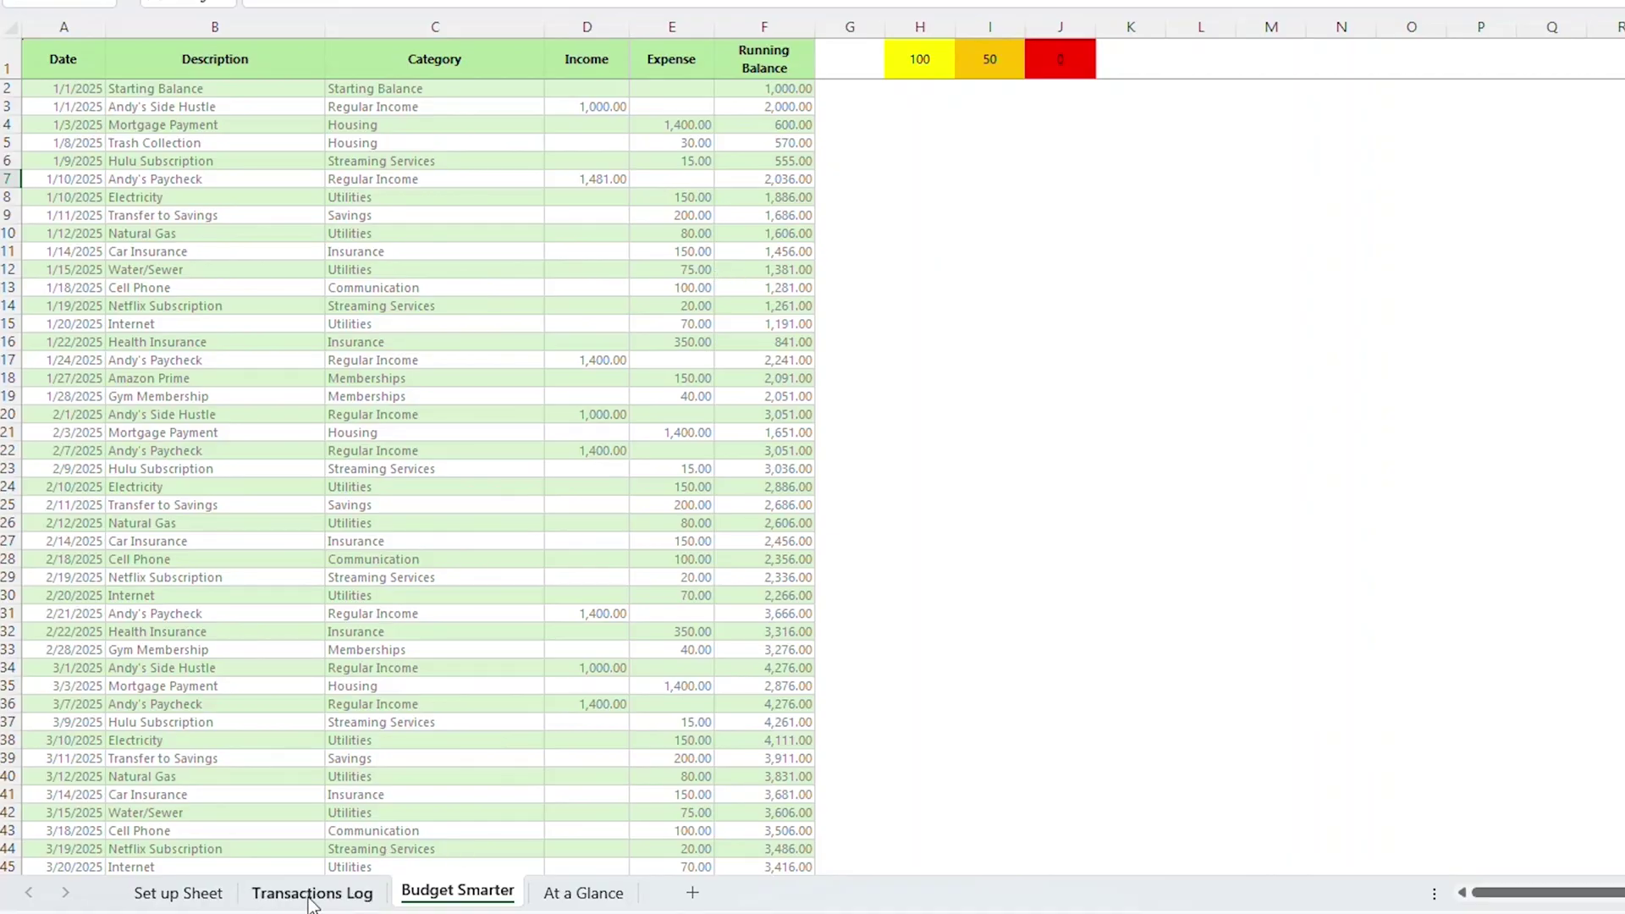
click(311, 895)
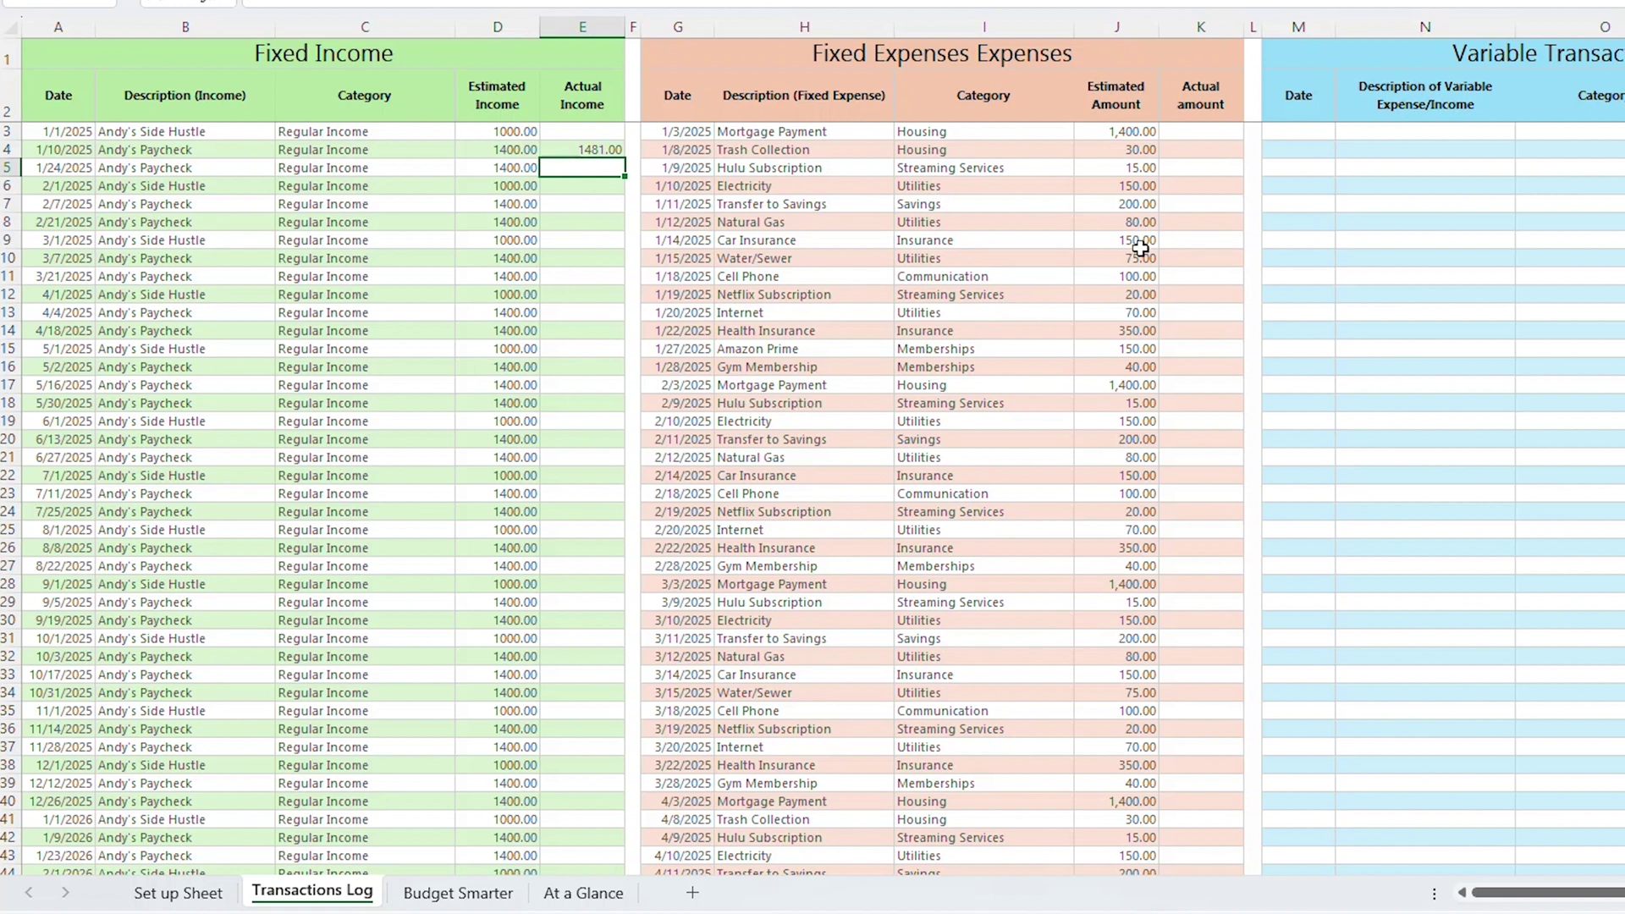
Record 167.33 as the 1/10/2025 Electricity actual and review the updated running balances
click(1232, 185)
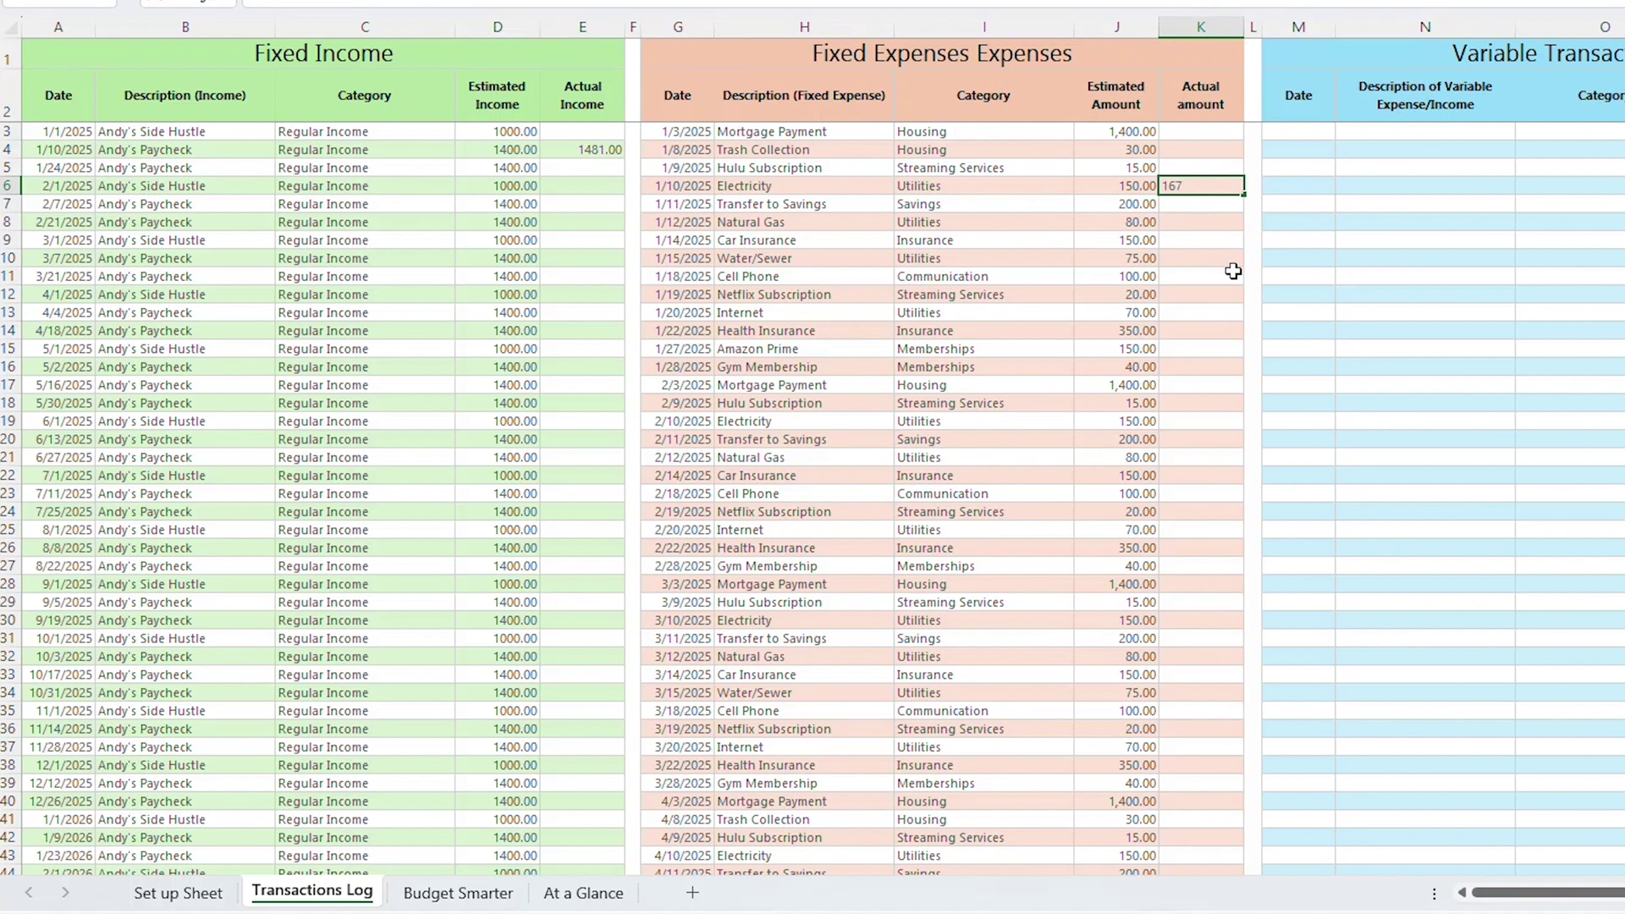
key(Return)
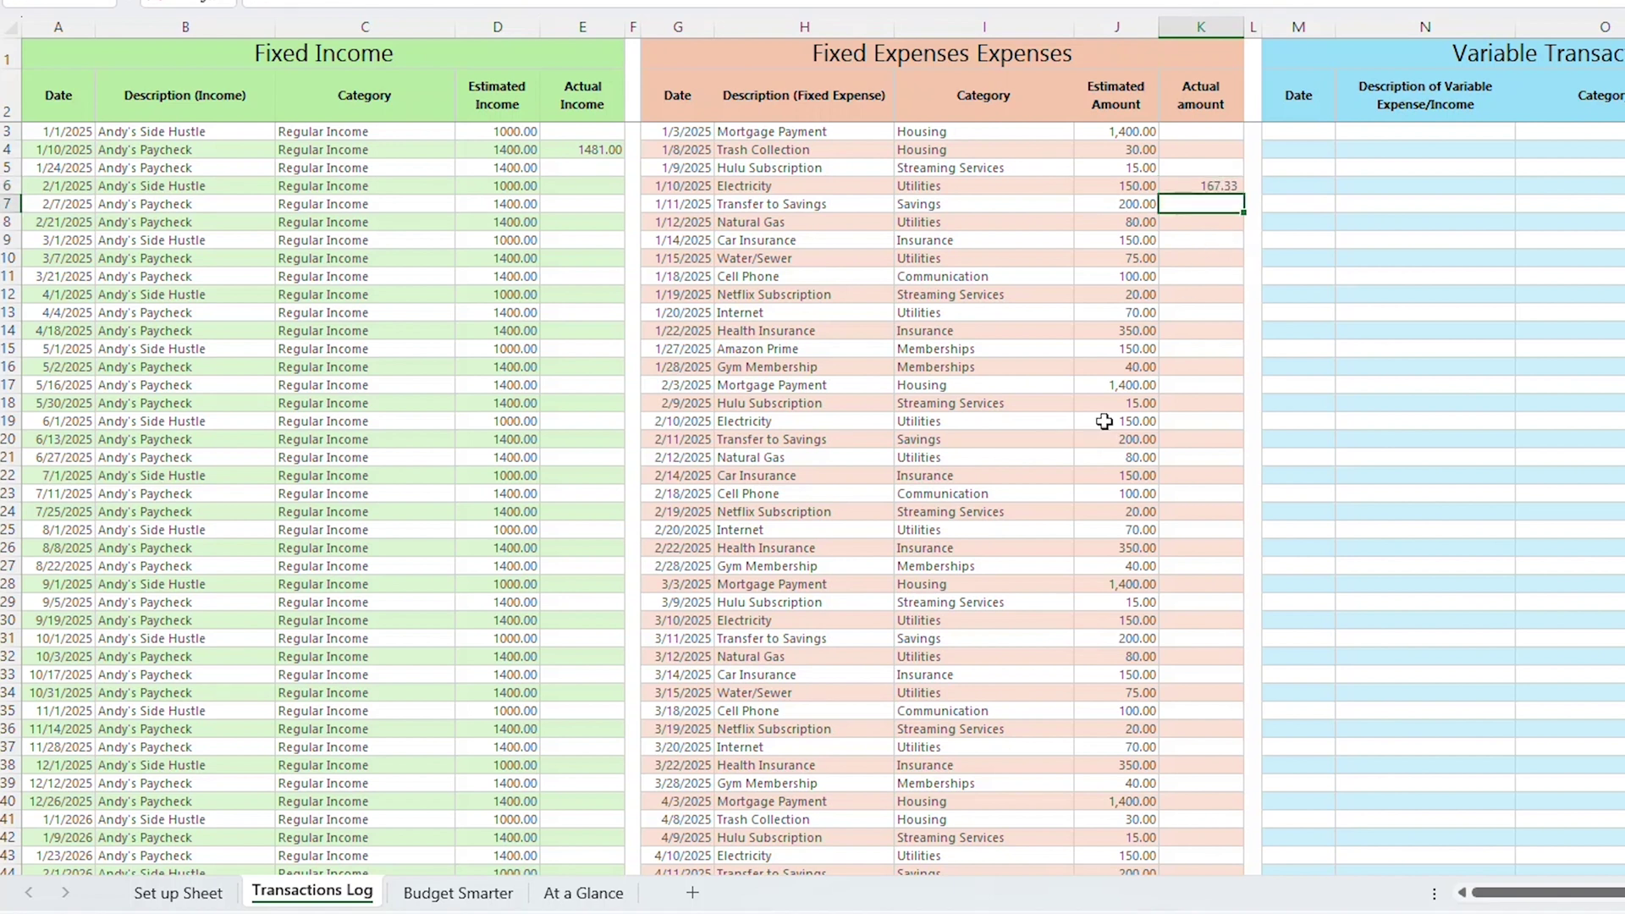
click(471, 897)
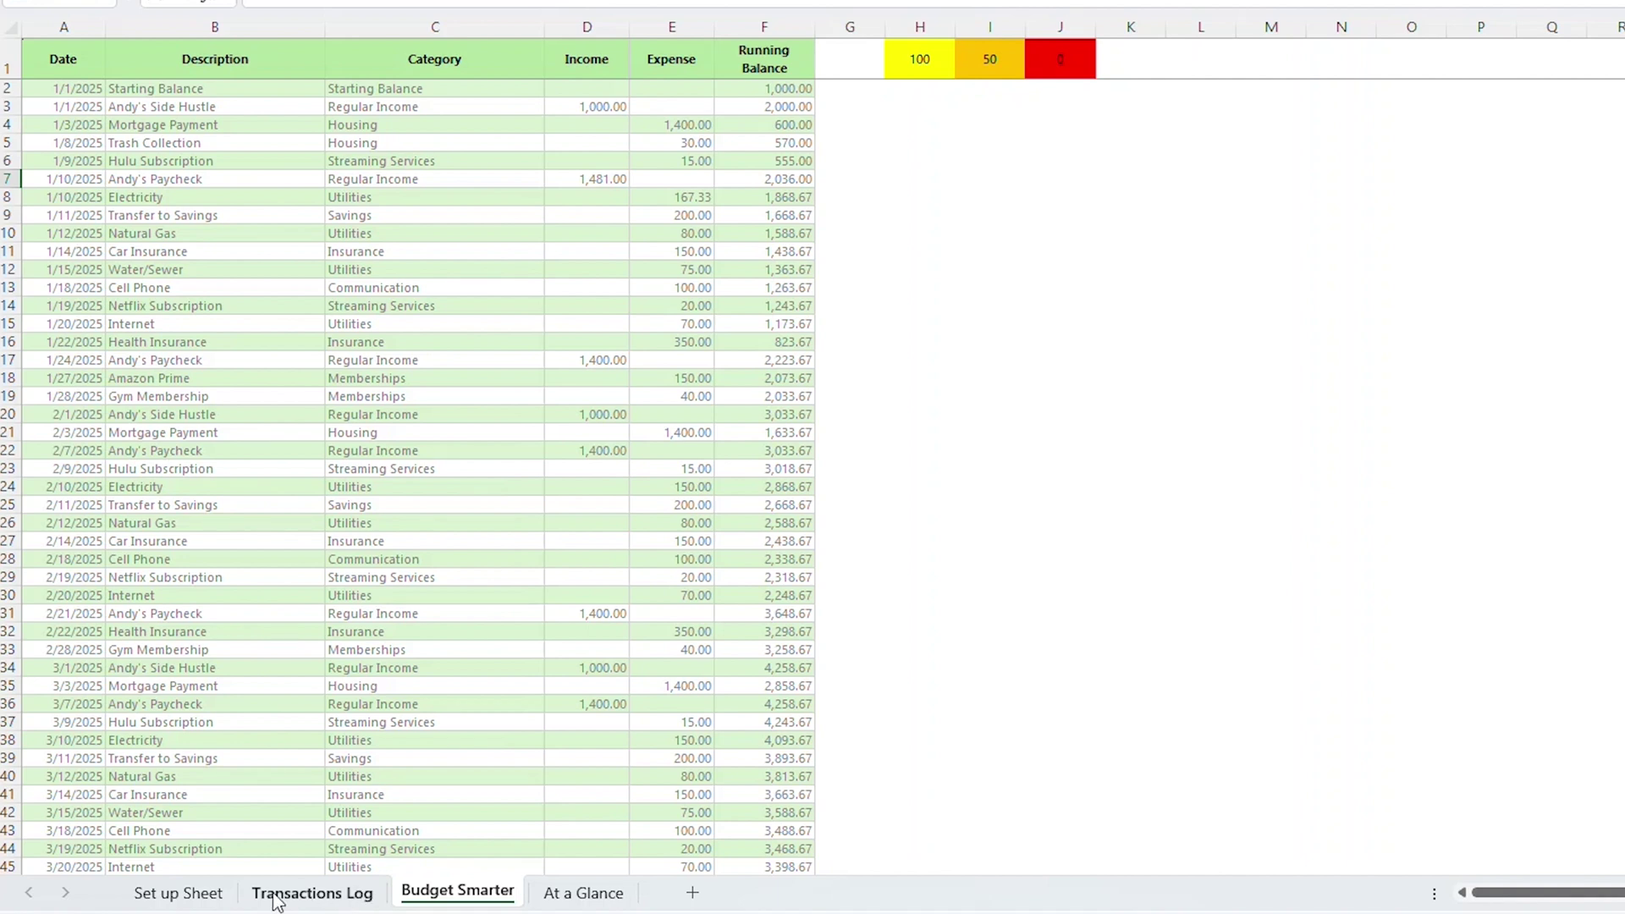
click(175, 894)
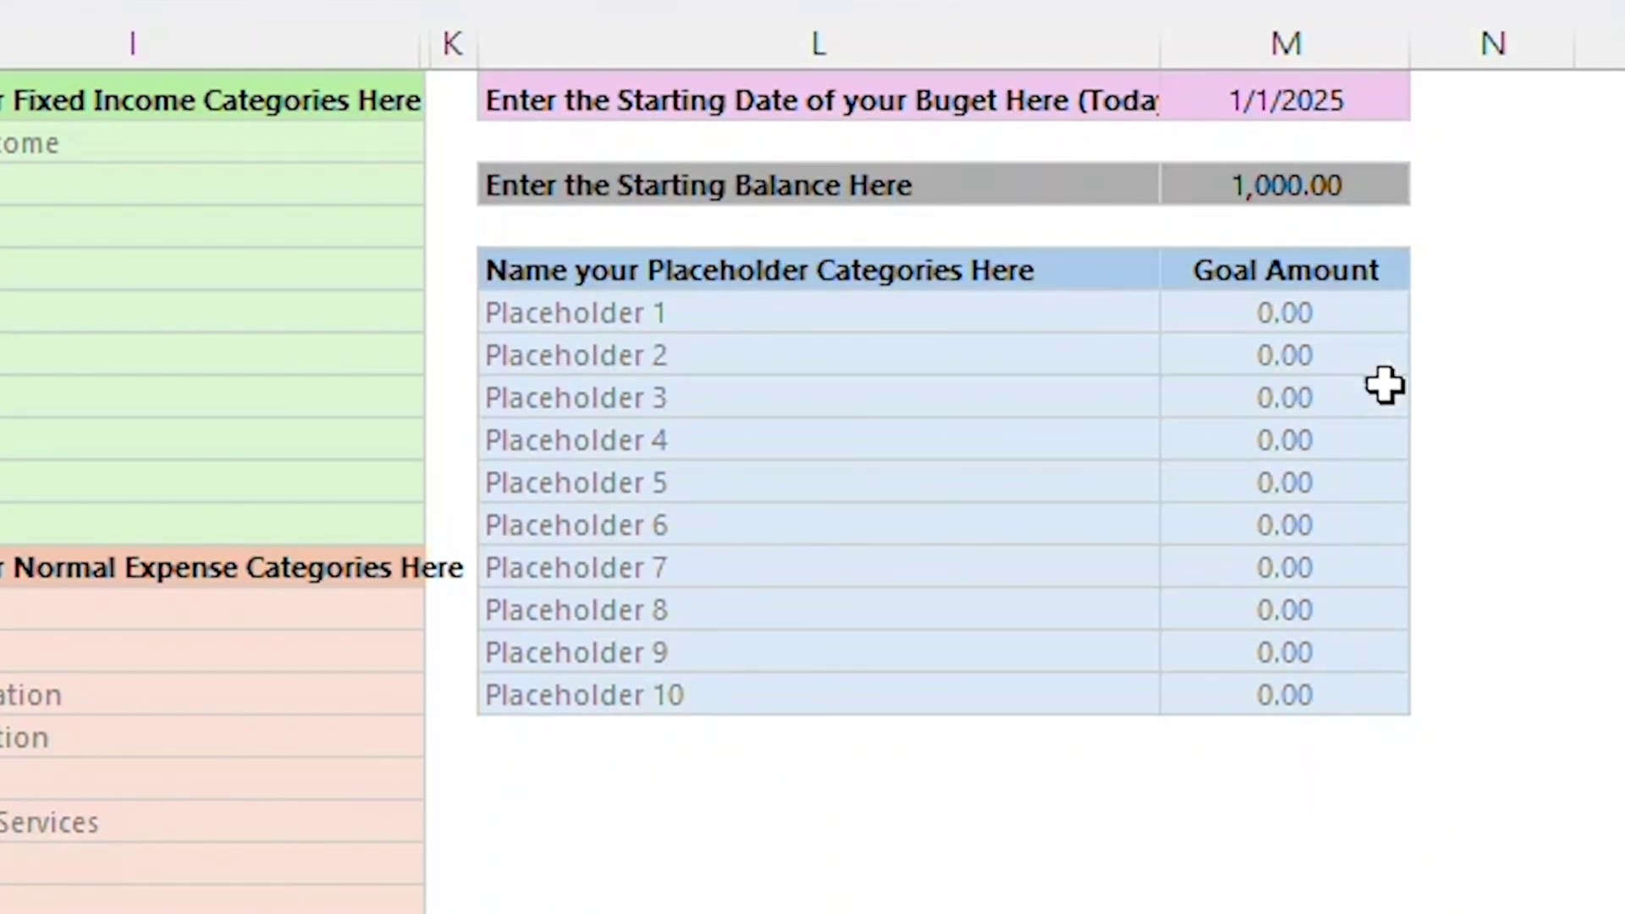
Rename Placeholder 1 to Groceries with an 800 goal and check its month-end rows in Budget Smarter
click(602, 310)
text(Gro)
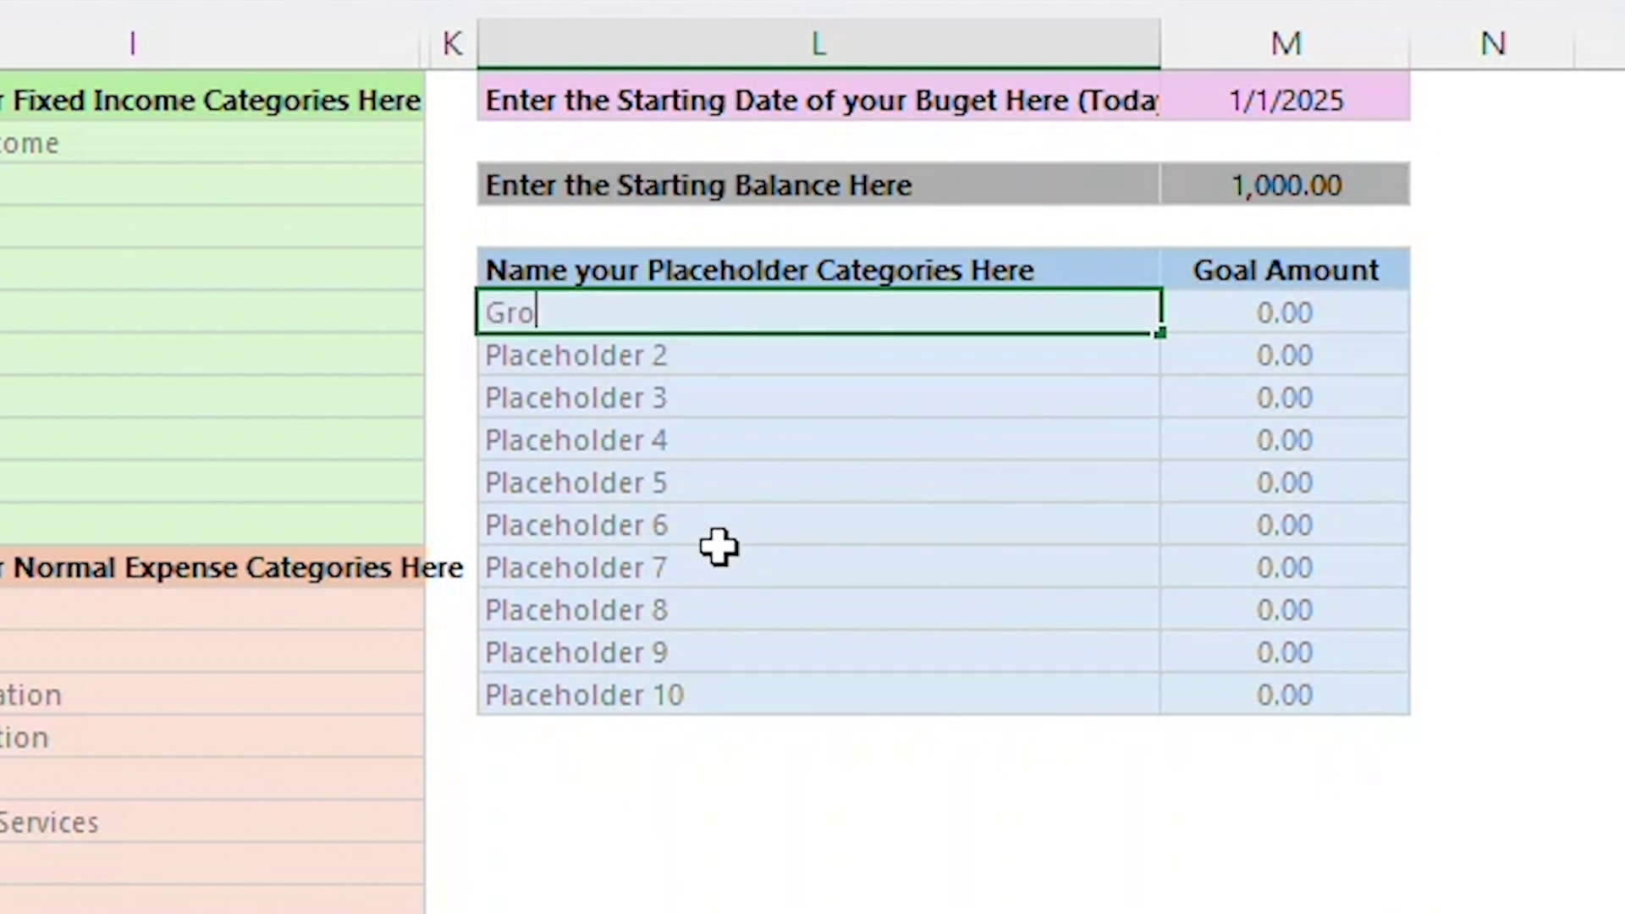
text(ceries)
key(Tab)
text(800)
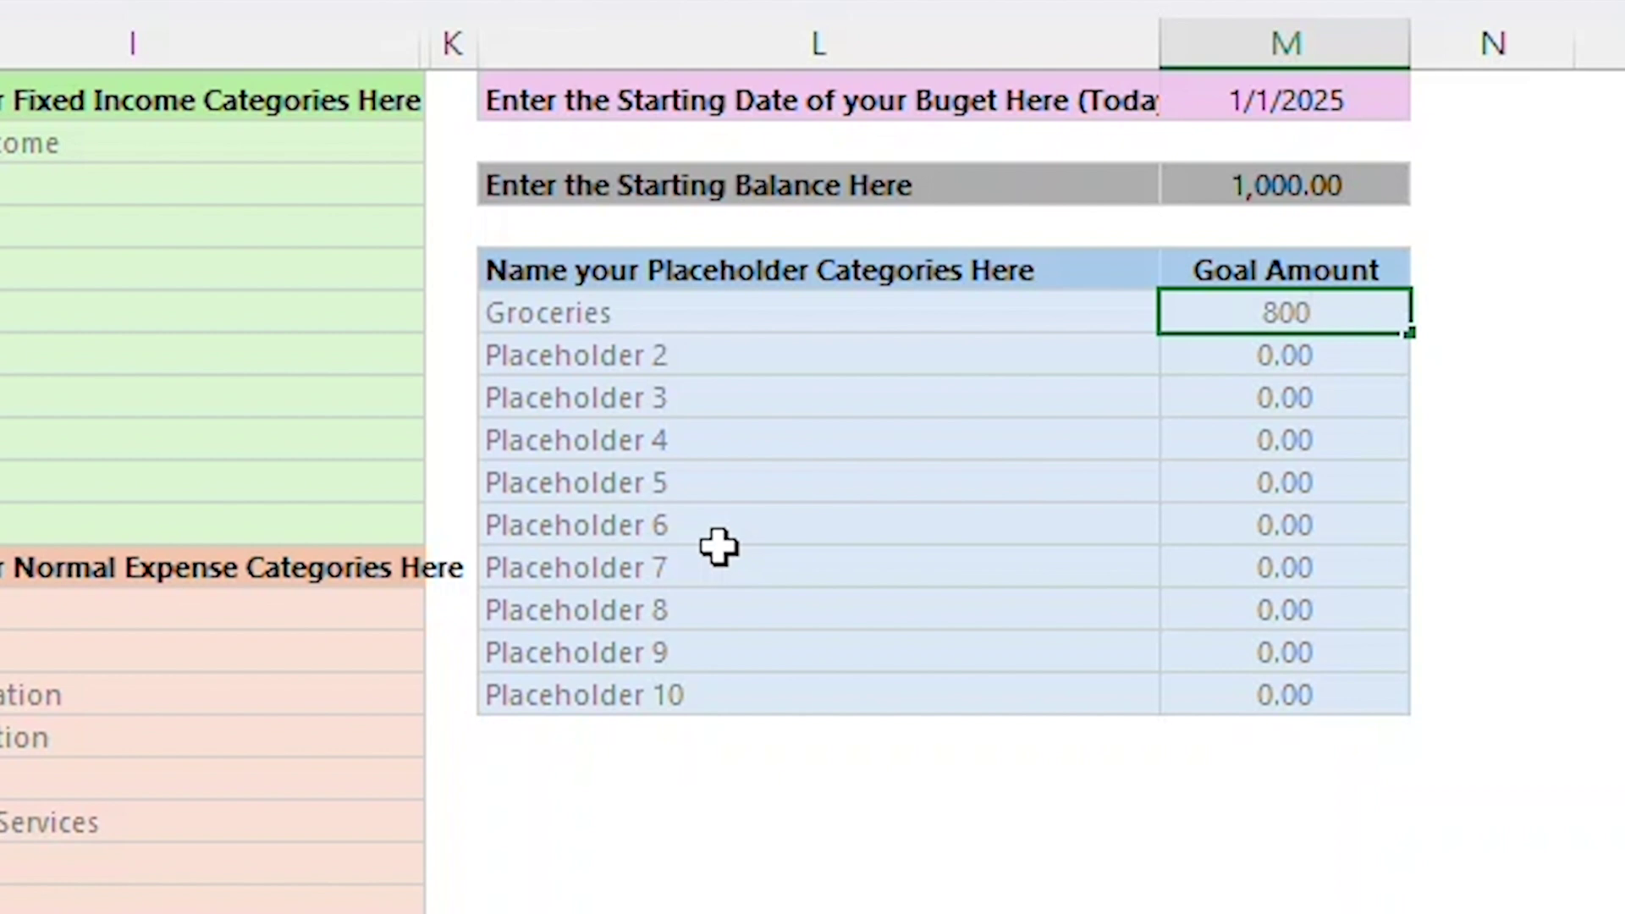
key(Return)
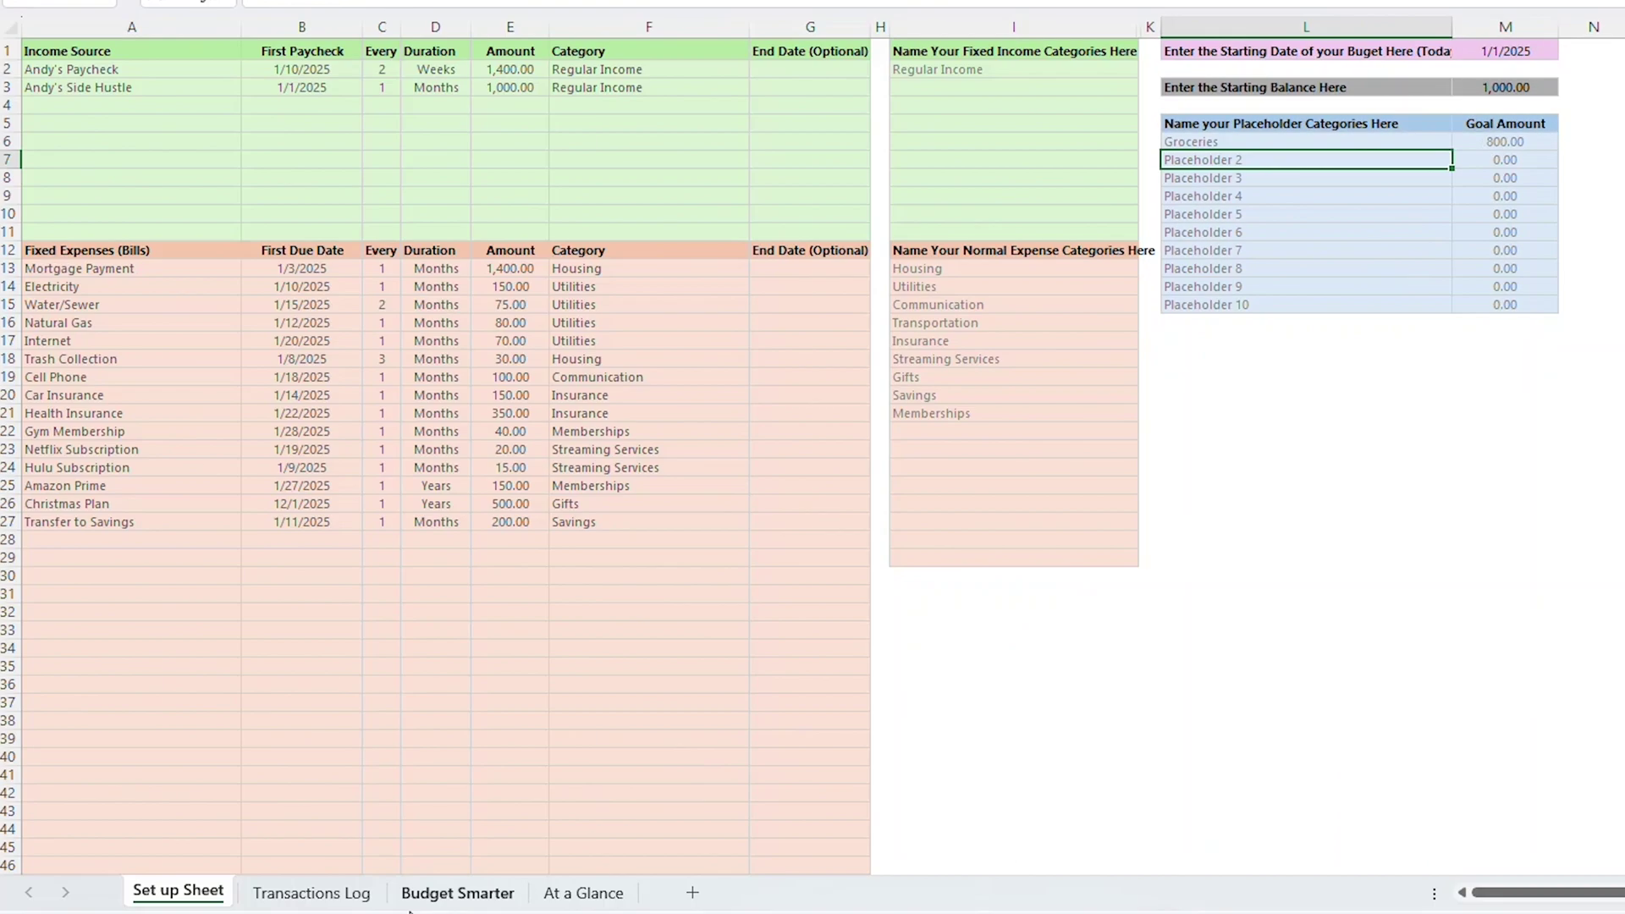
click(428, 896)
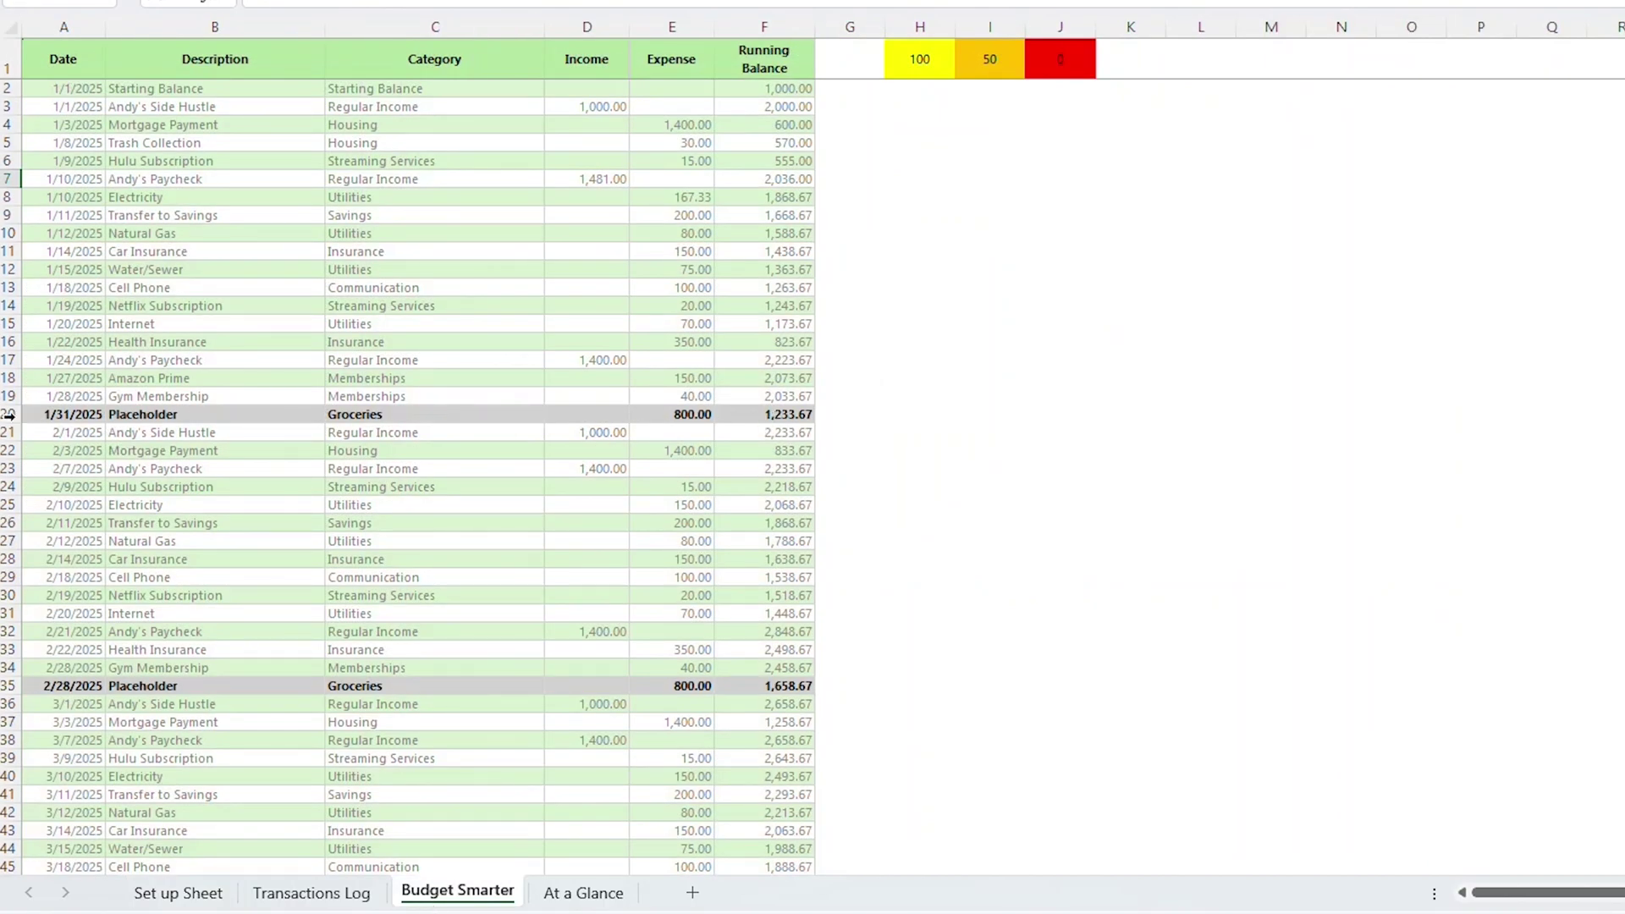
scroll(762, 663, down, 4)
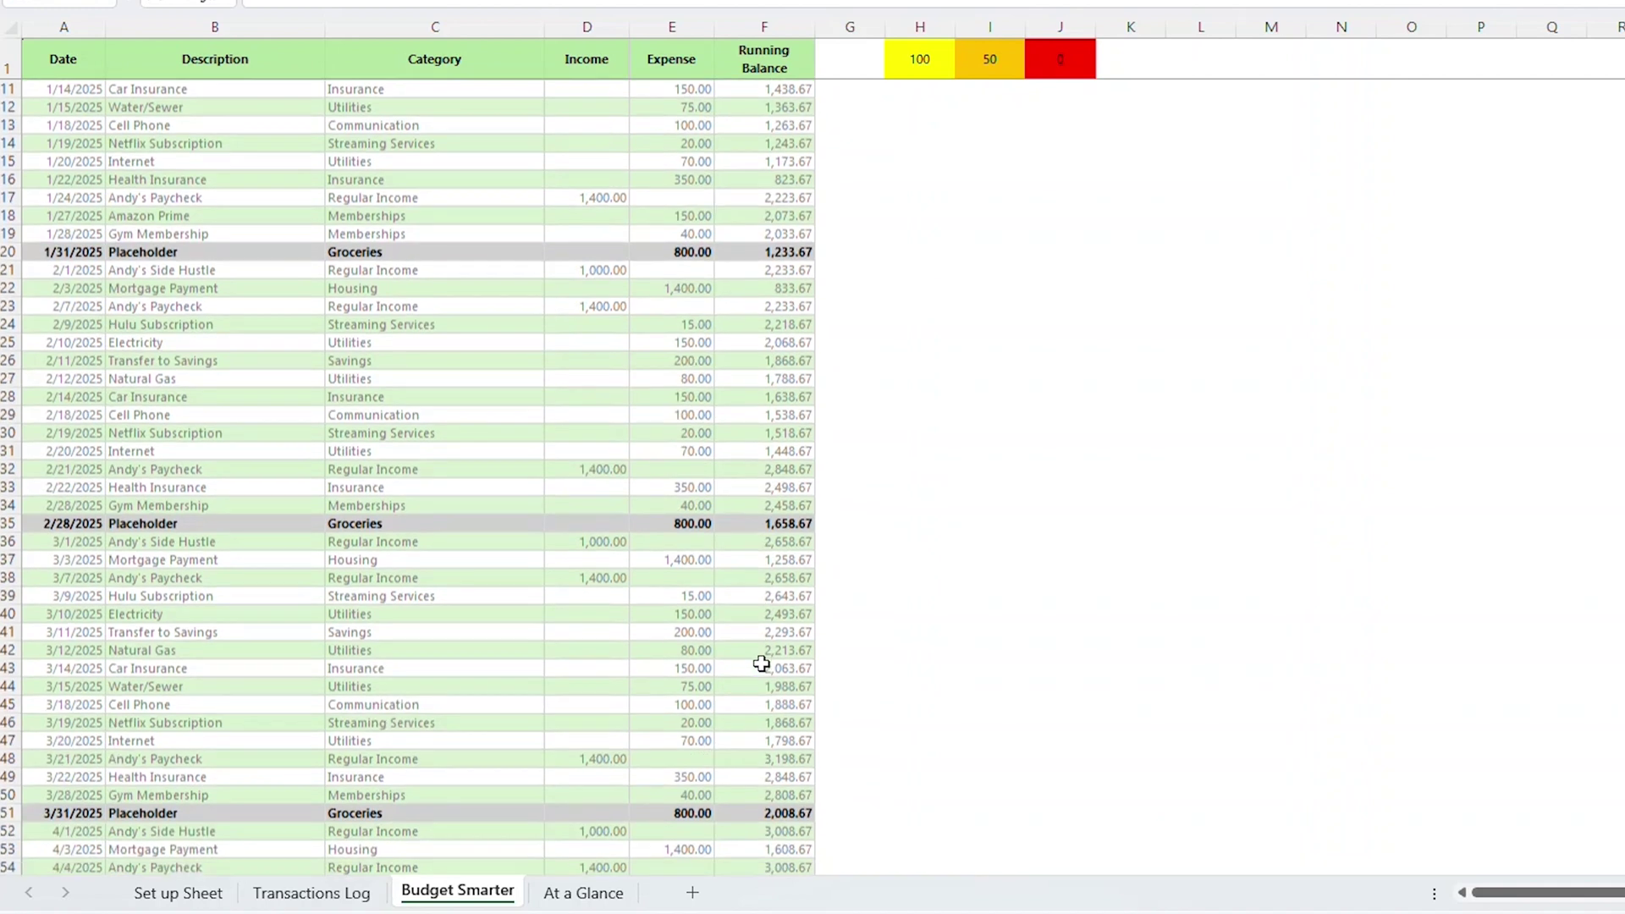
scroll(738, 495, down, 3)
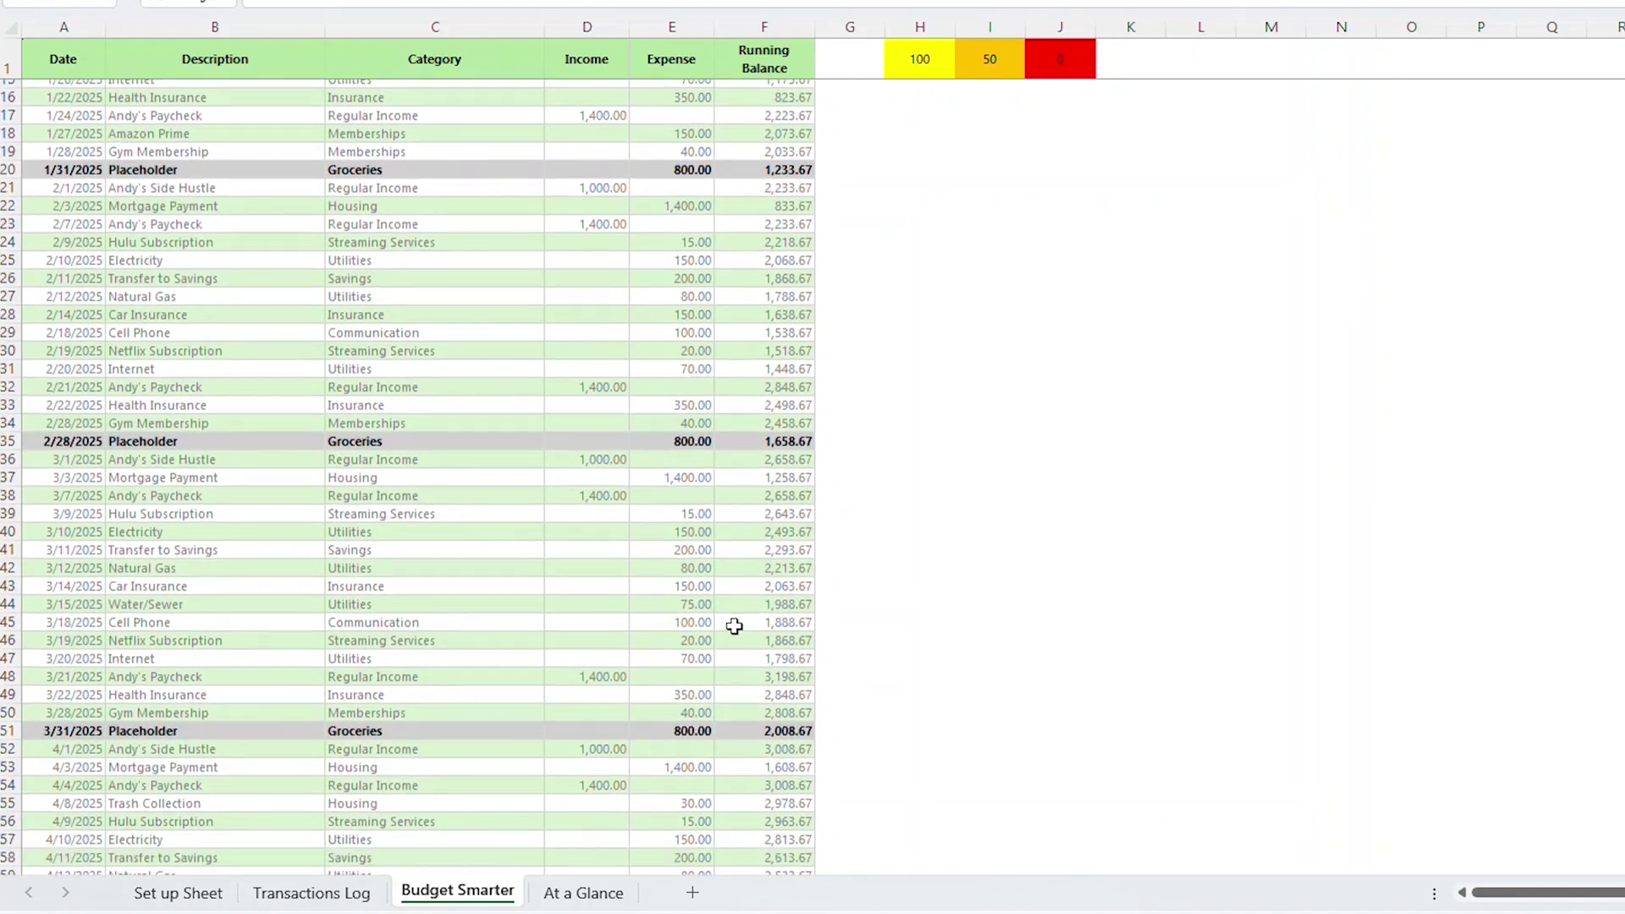
scroll(762, 523, up, 7)
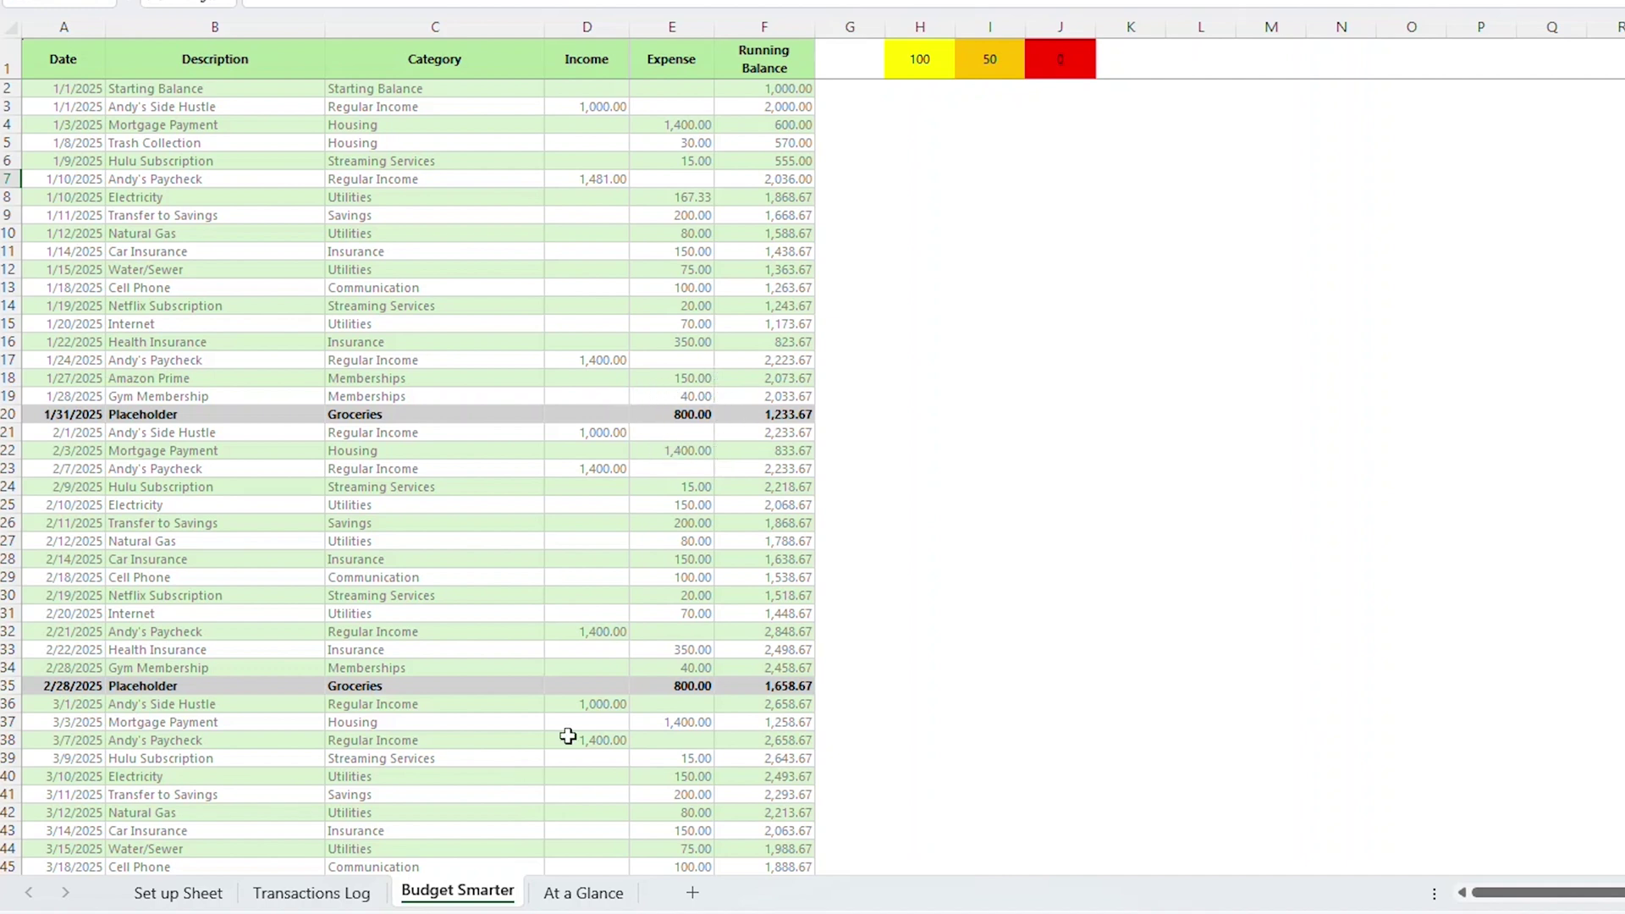
click(312, 892)
Log a 1/10/2025 Grocery Store purchase under Groceries for 123.17, cutting January's placeholder to 676.83
scroll(1241, 170, right, 5)
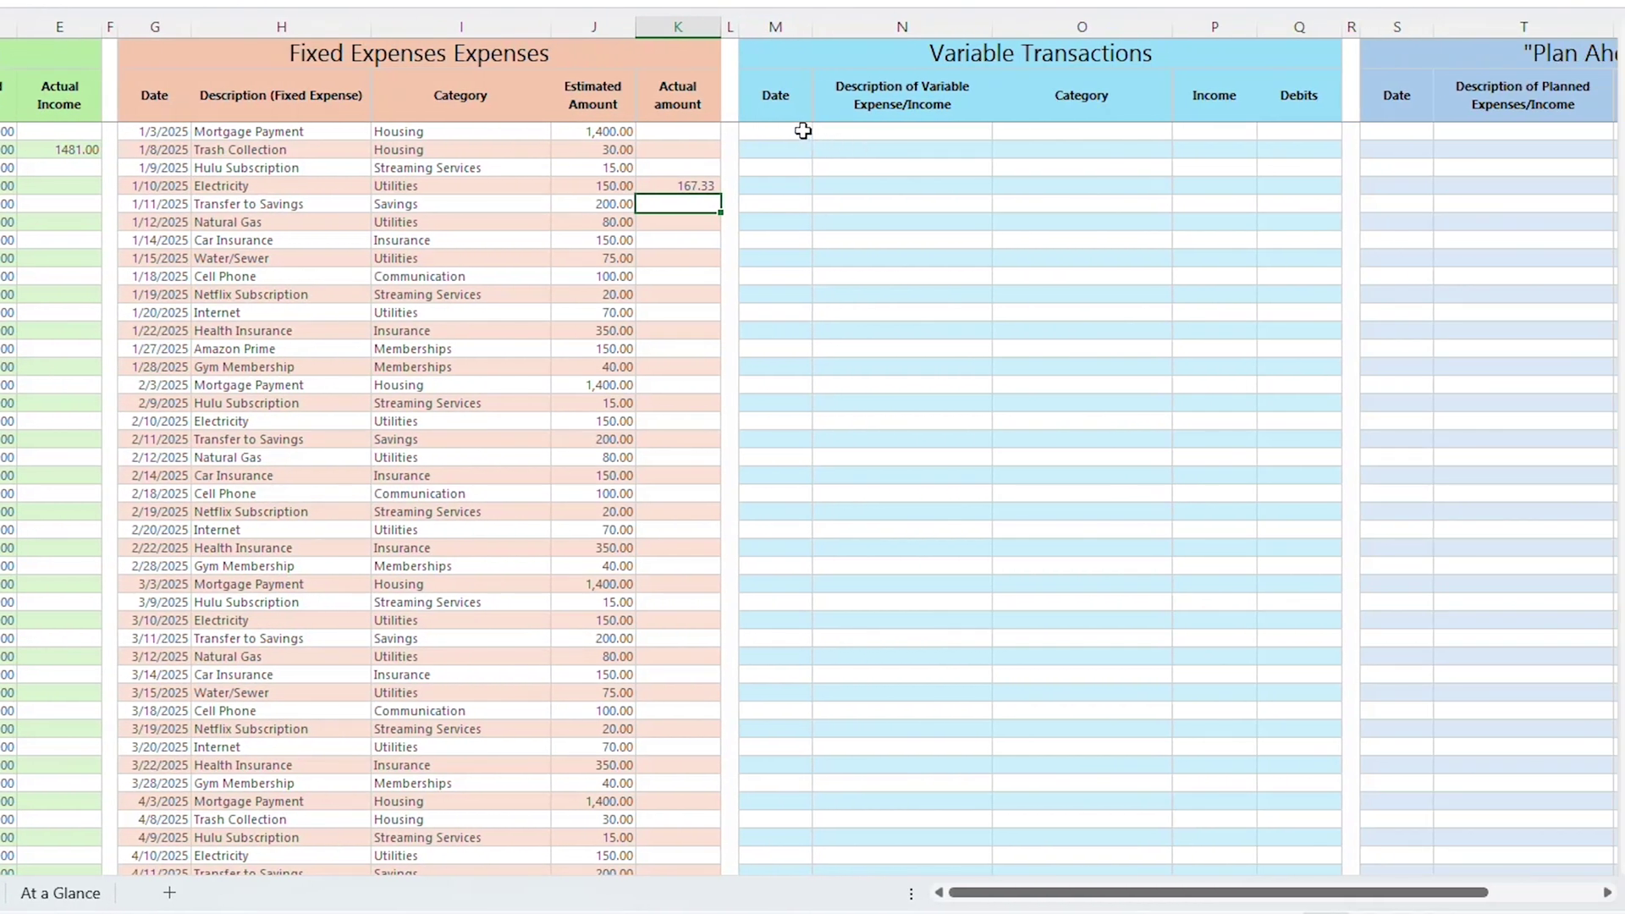
click(802, 131)
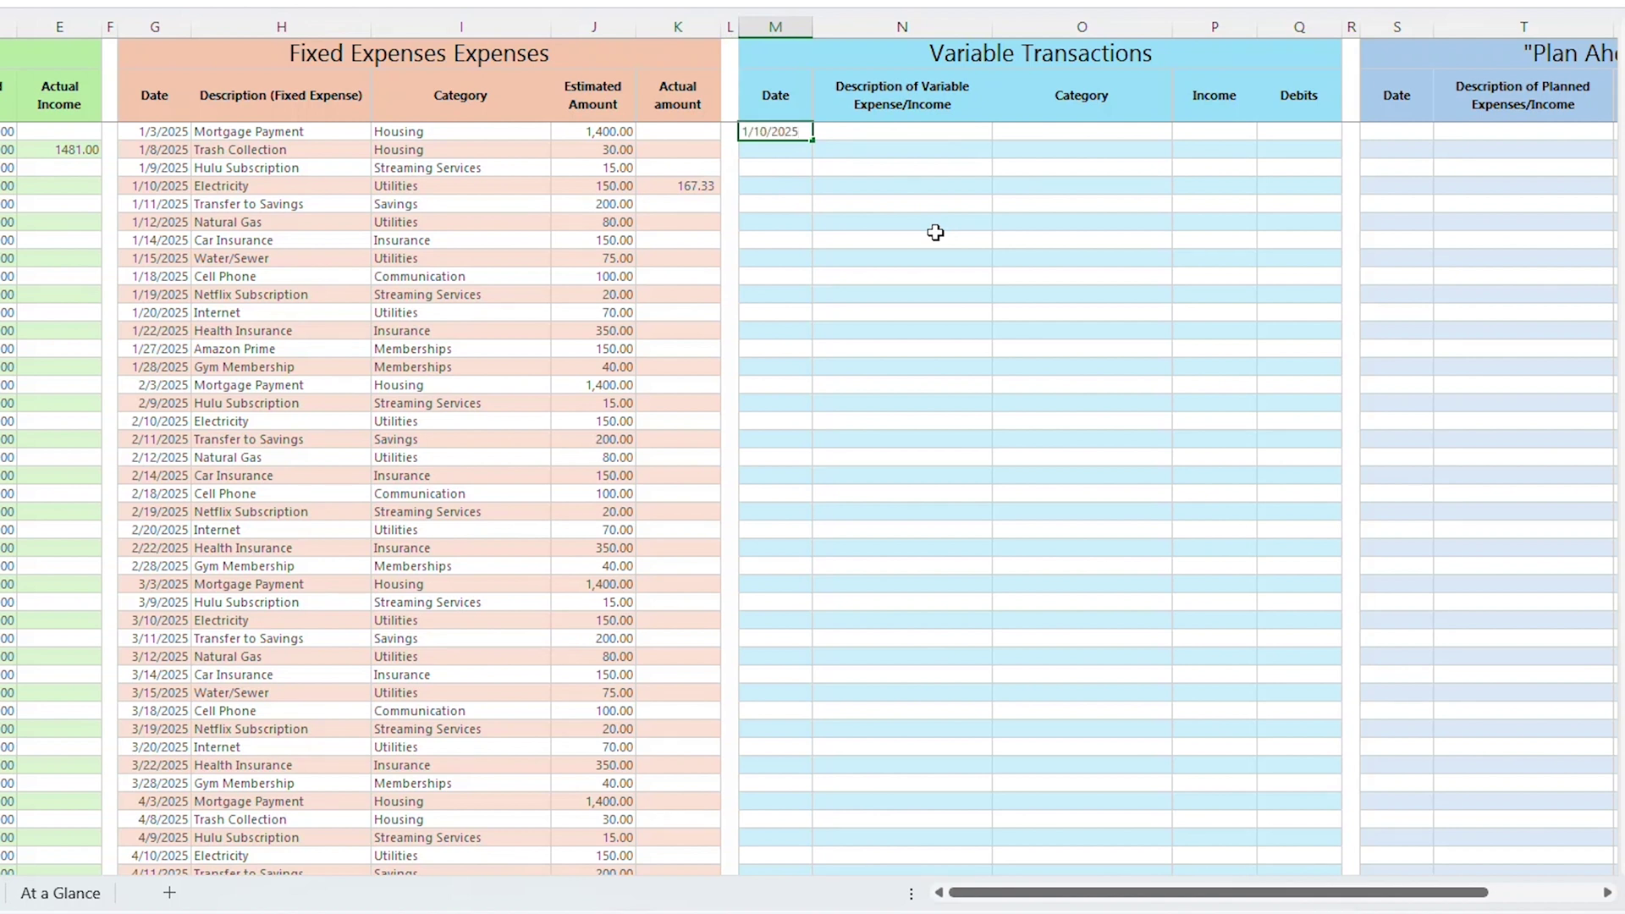
click(904, 131)
text(Grocery Store)
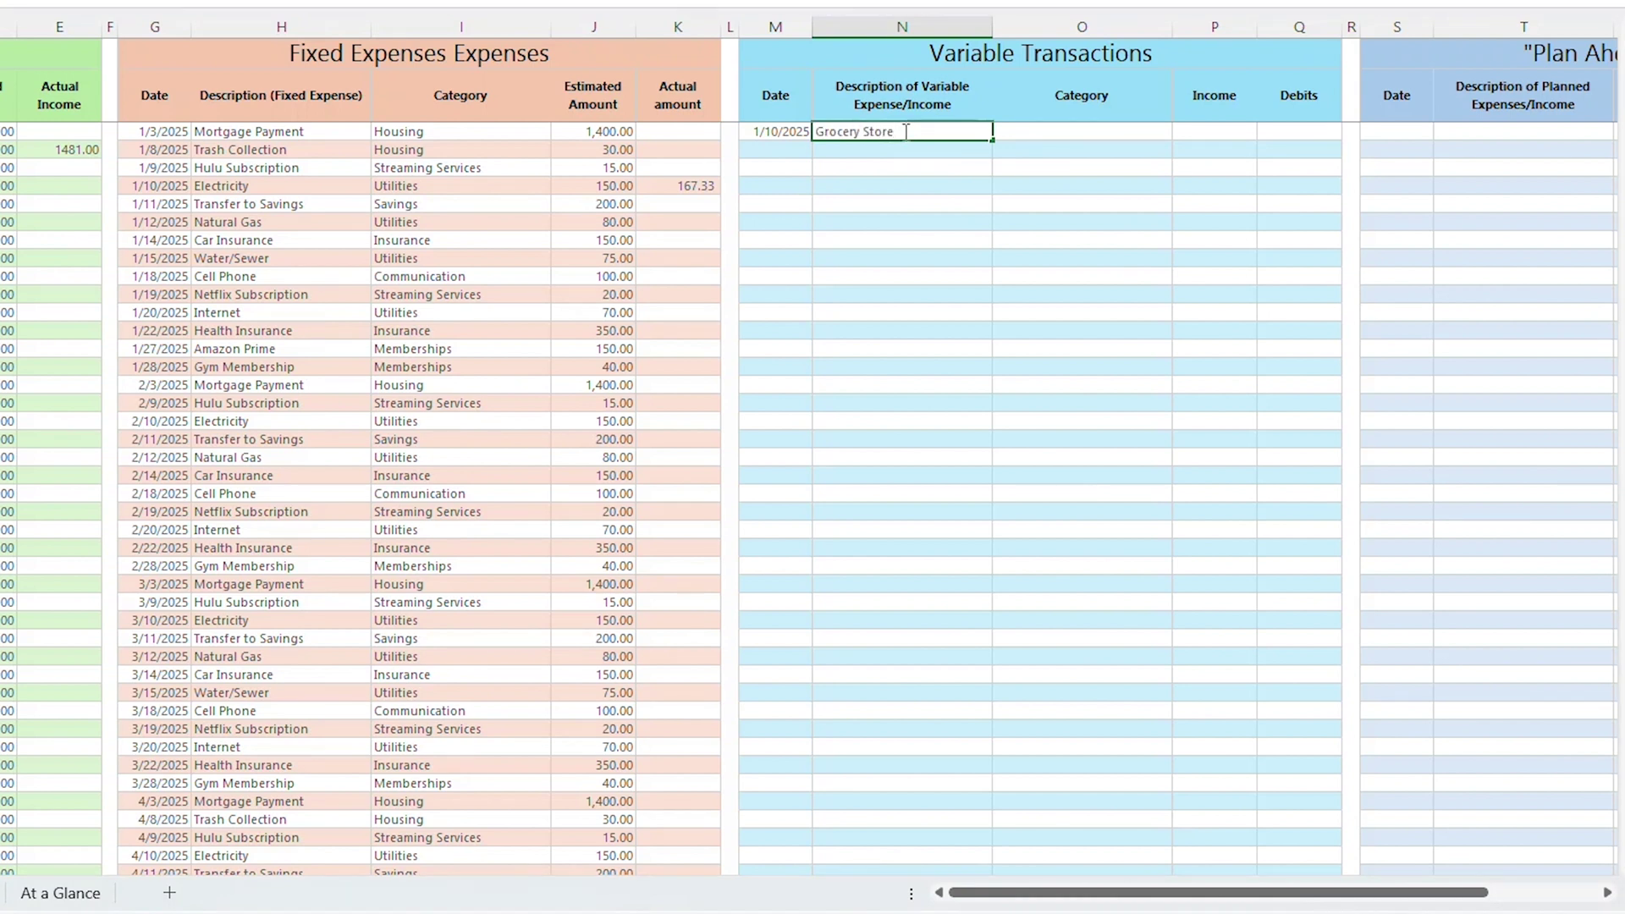
click(1162, 135)
click(1180, 131)
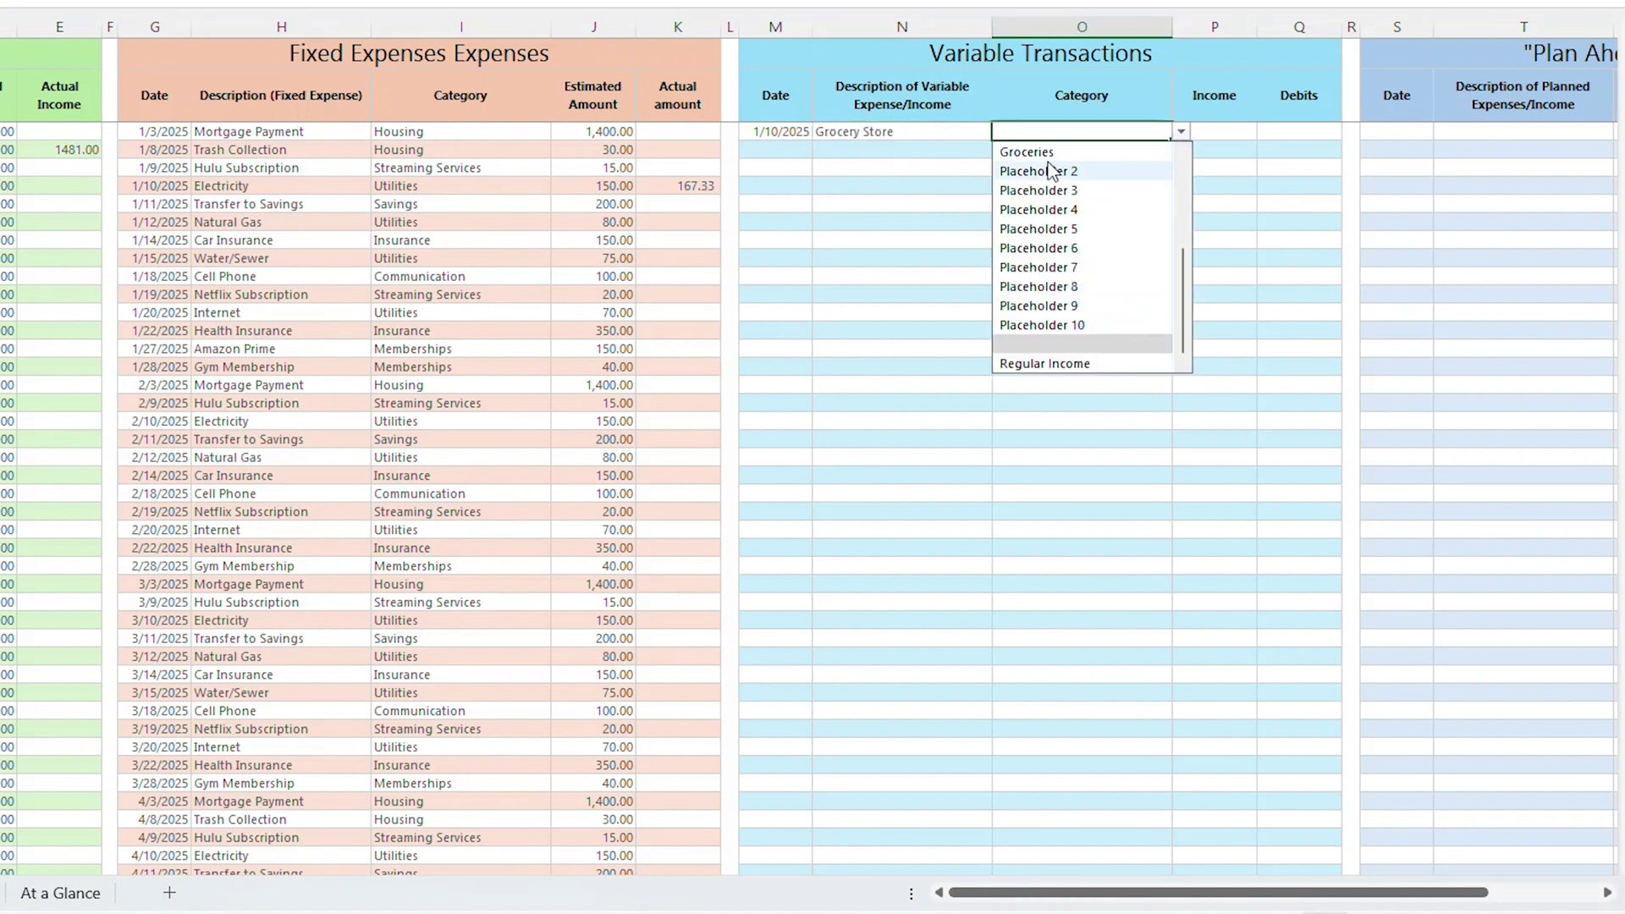
click(1028, 152)
click(1294, 134)
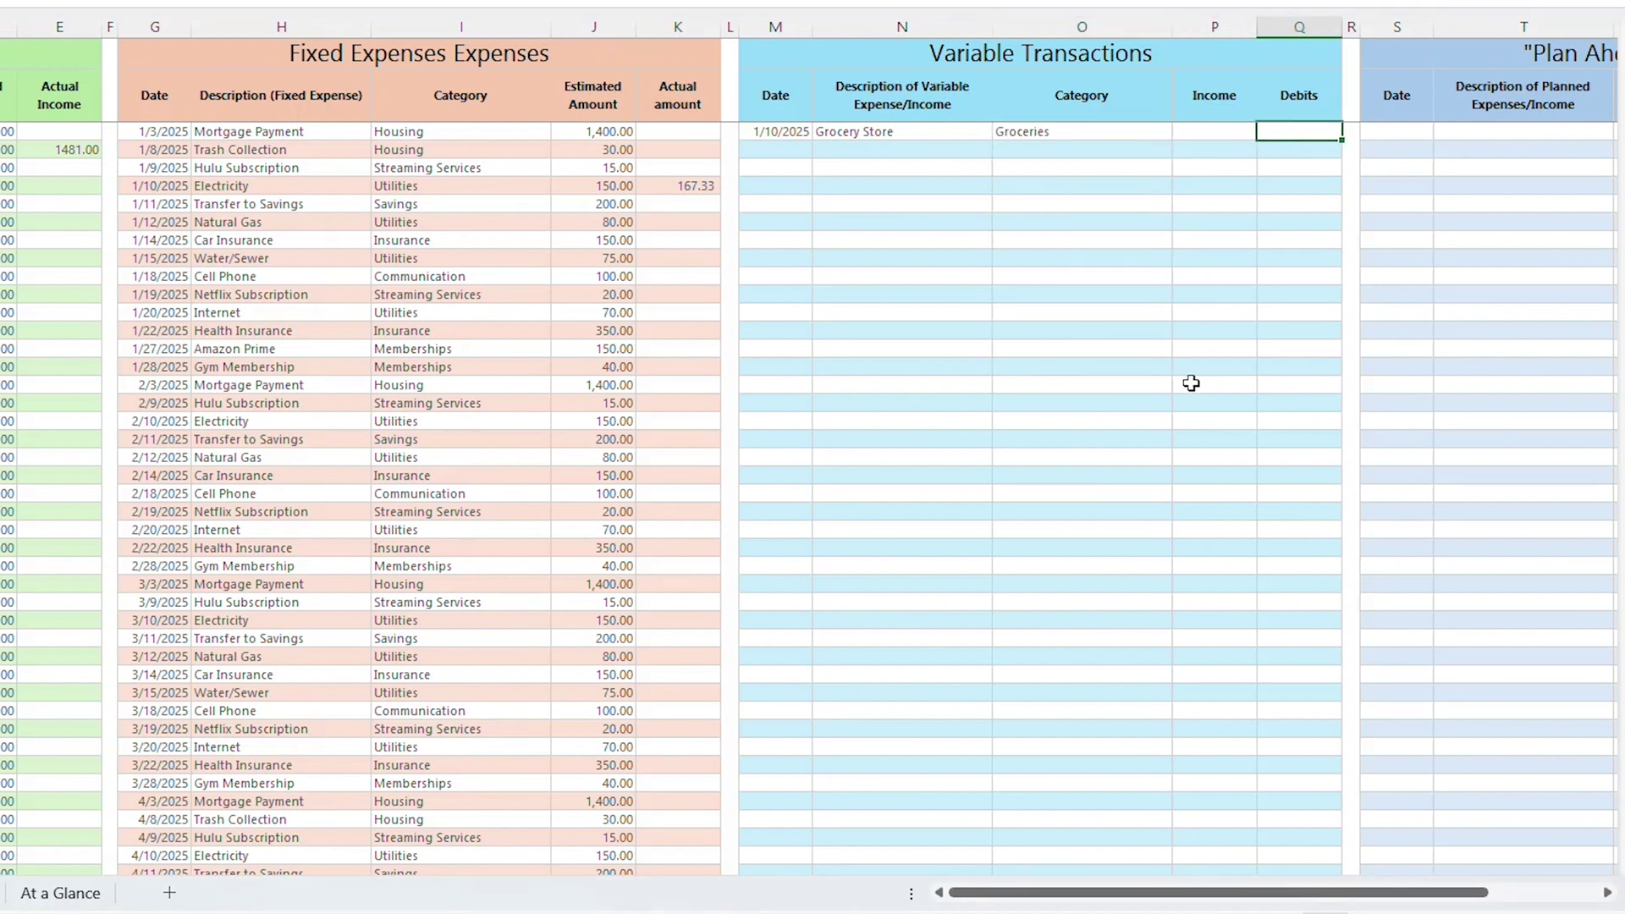
key(Return)
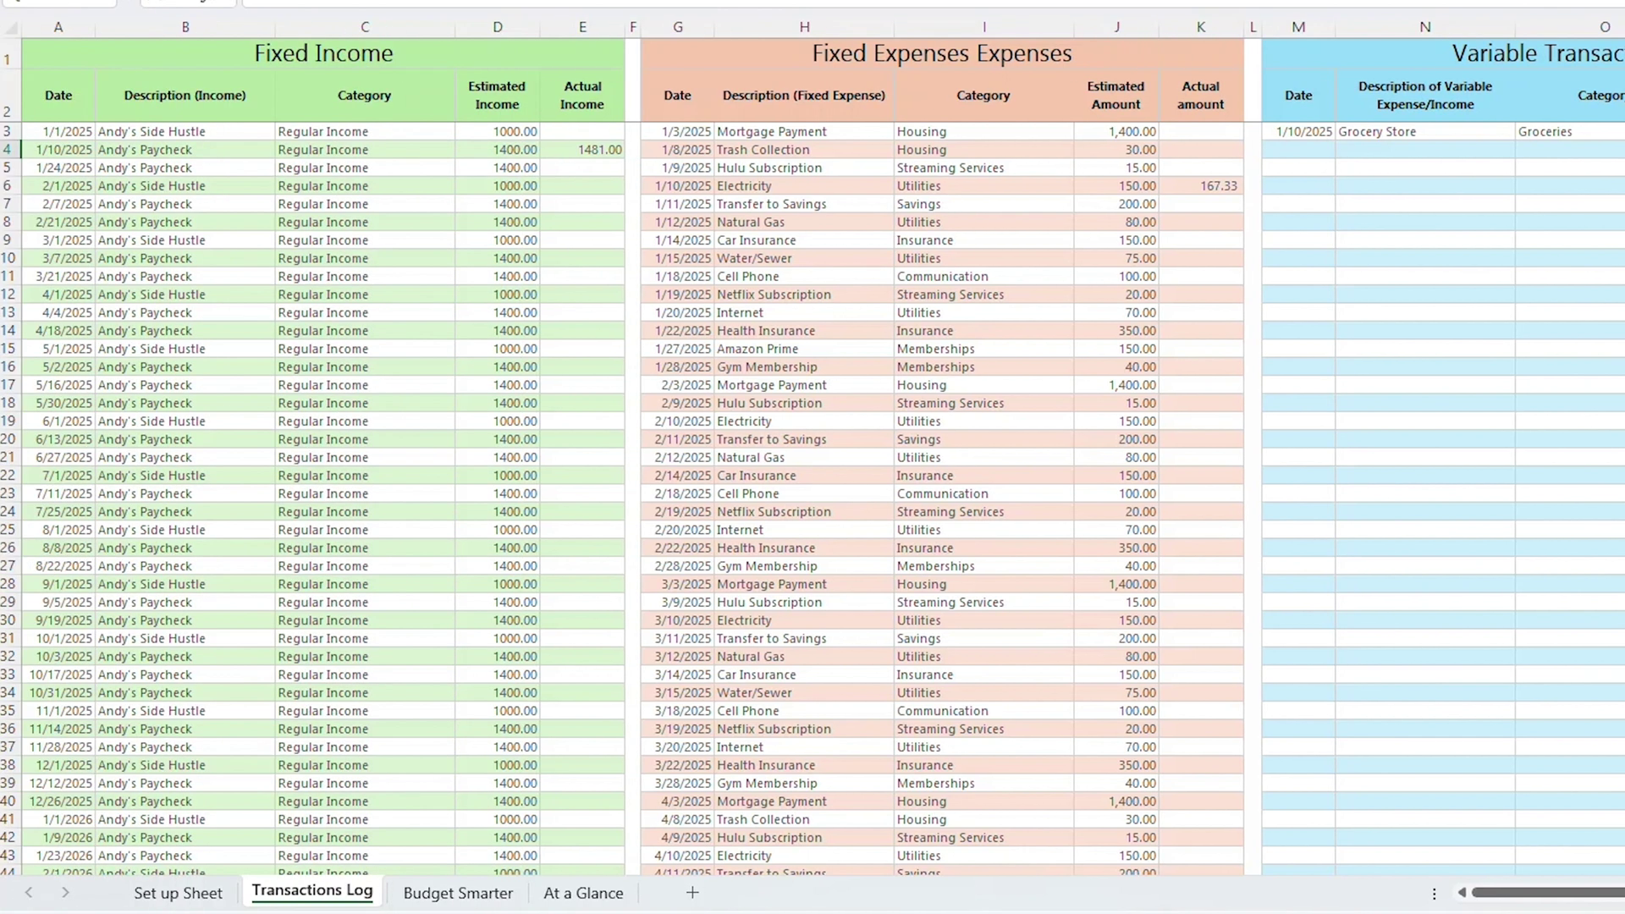
click(476, 897)
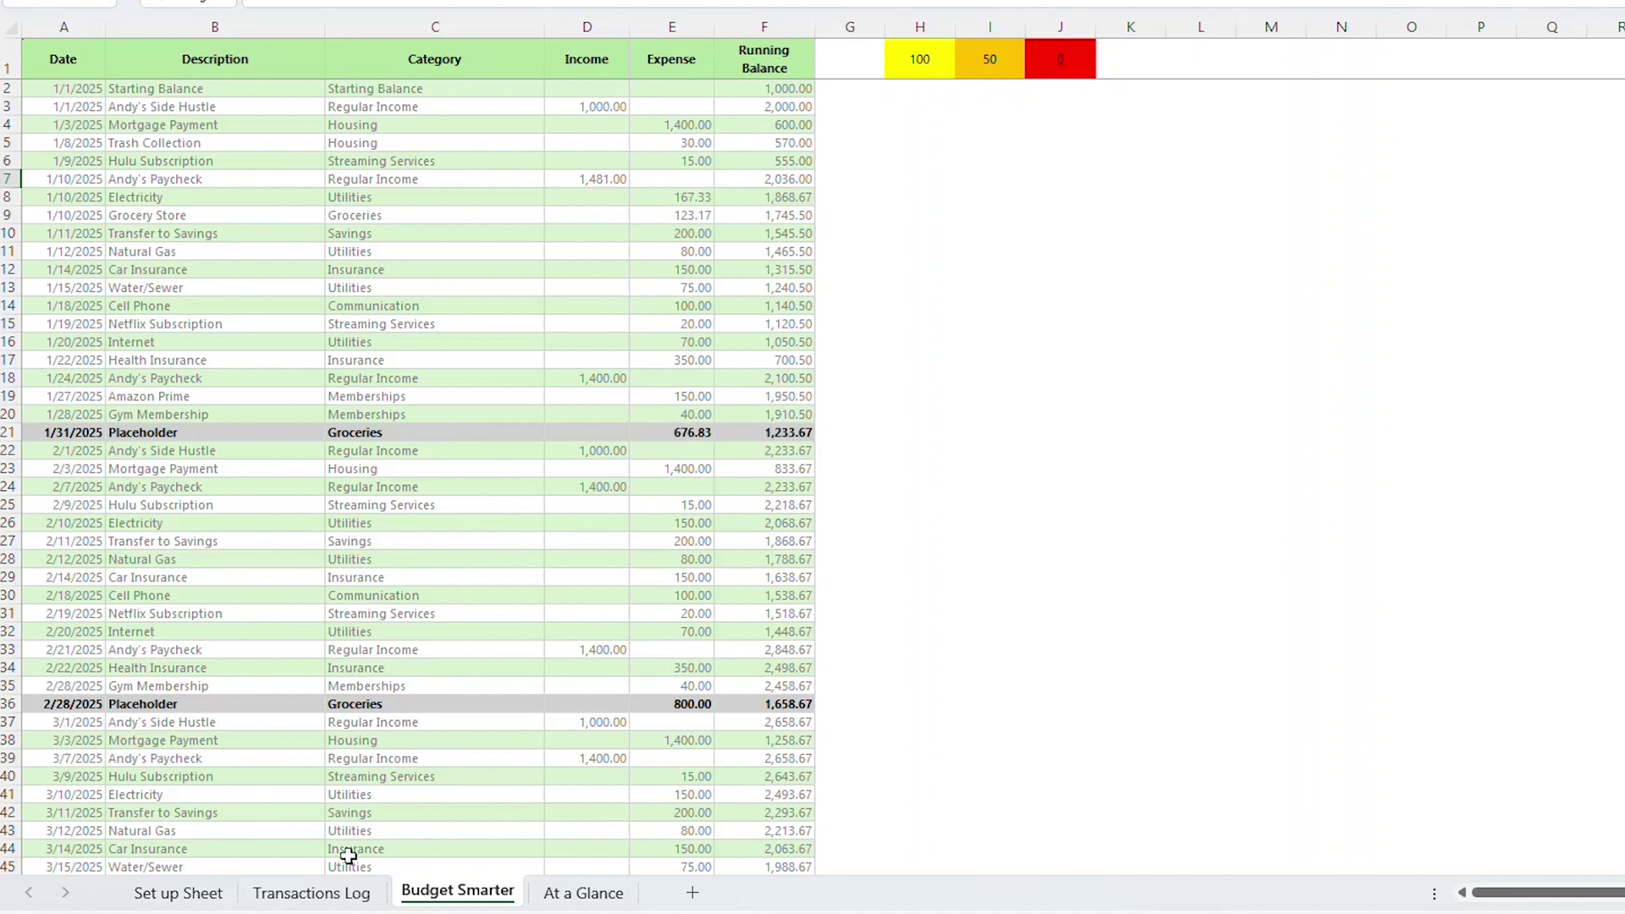
Replace Placeholder 2 and 3 with the categories Gas and Entertainment
click(204, 895)
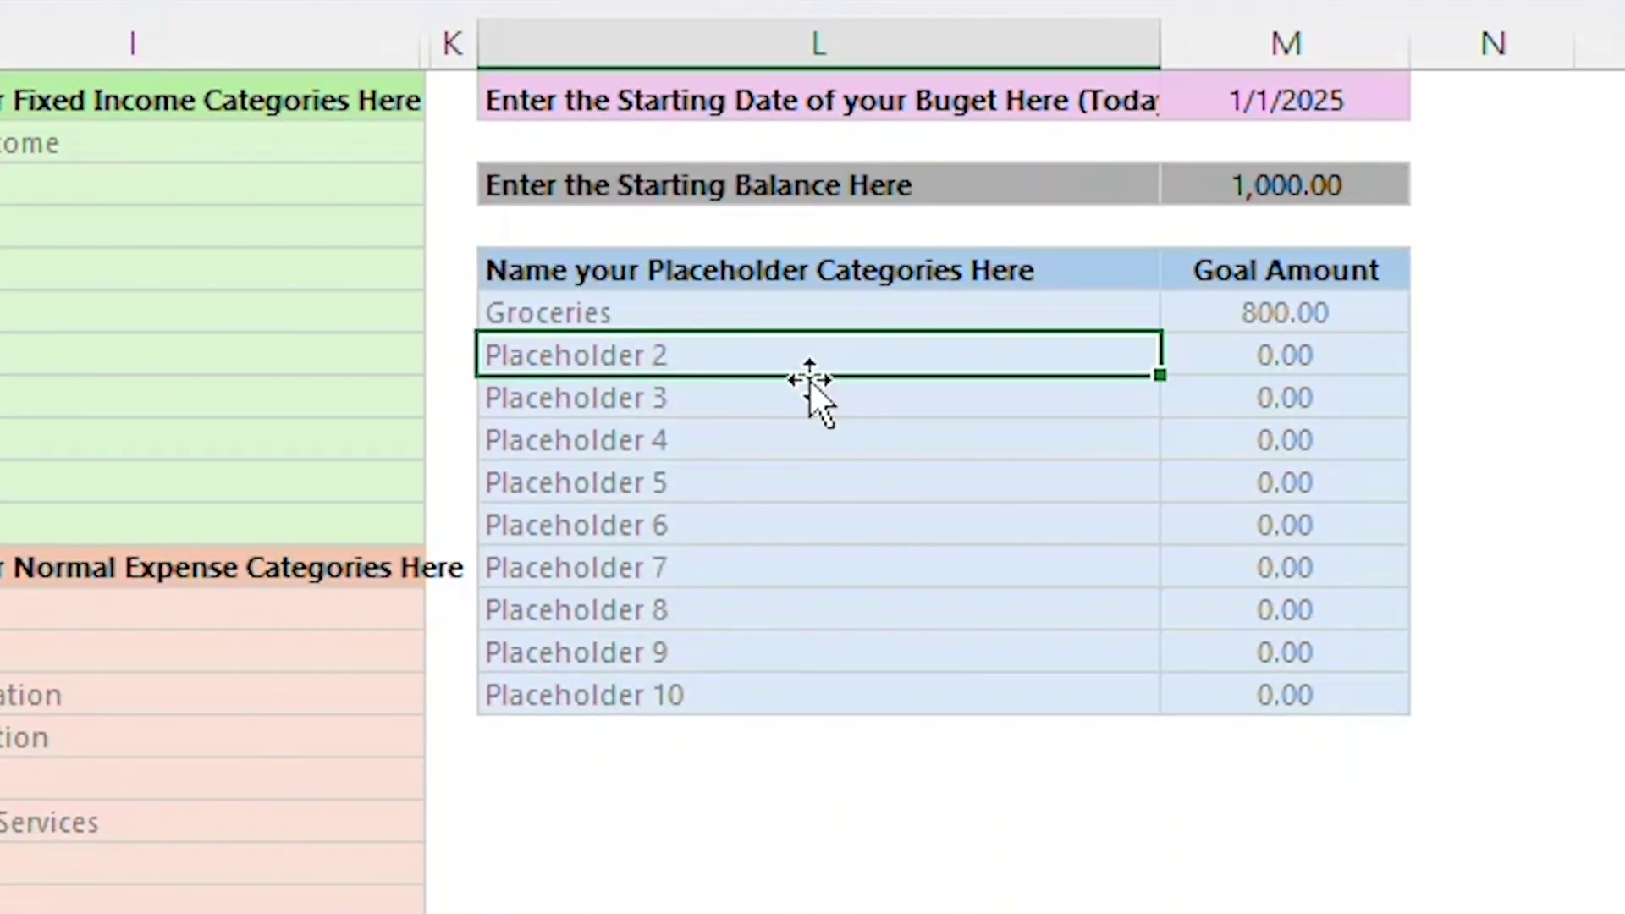
text(Gas)
key(Return)
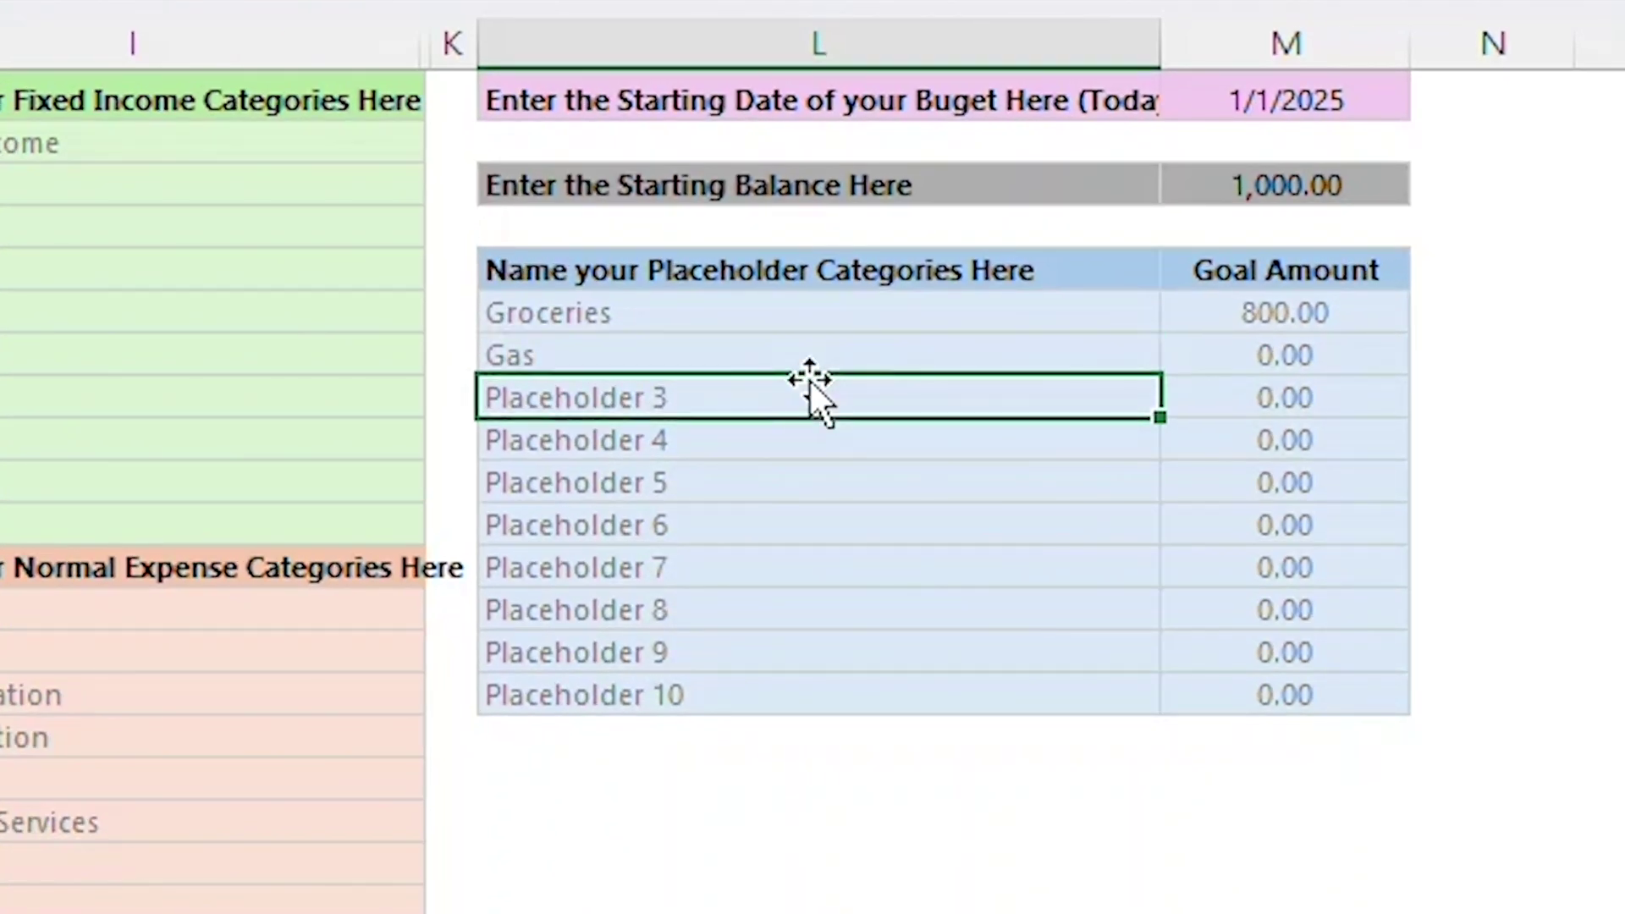
text(Entertainment)
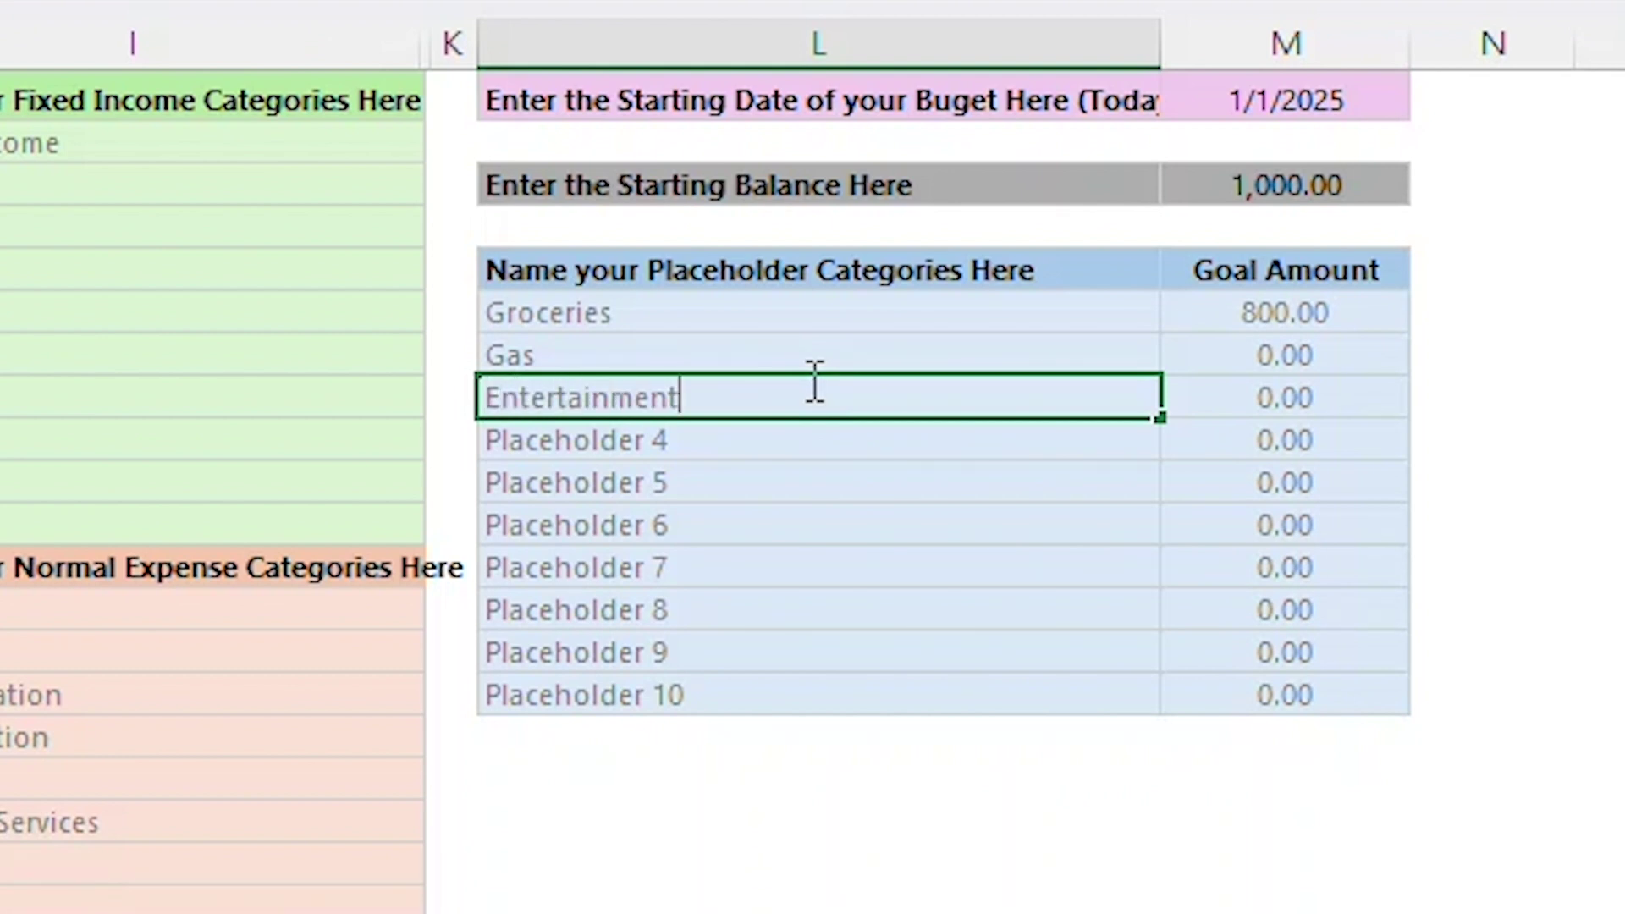
Give Gas and Entertainment each a 200 goal amount
click(1240, 353)
text(200)
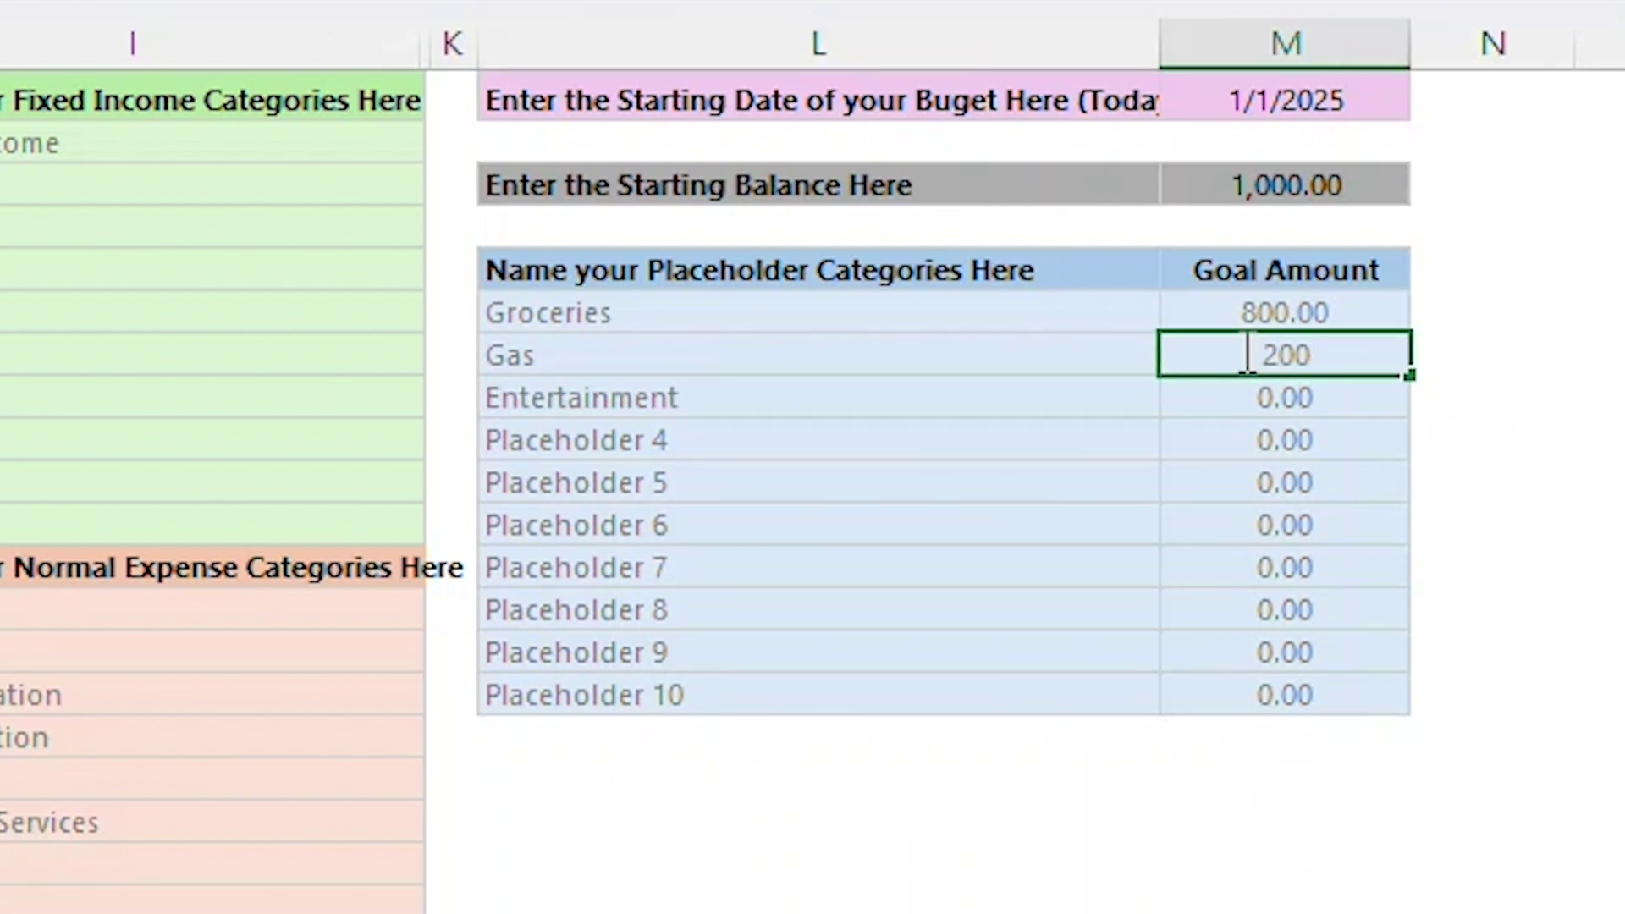
key(Return)
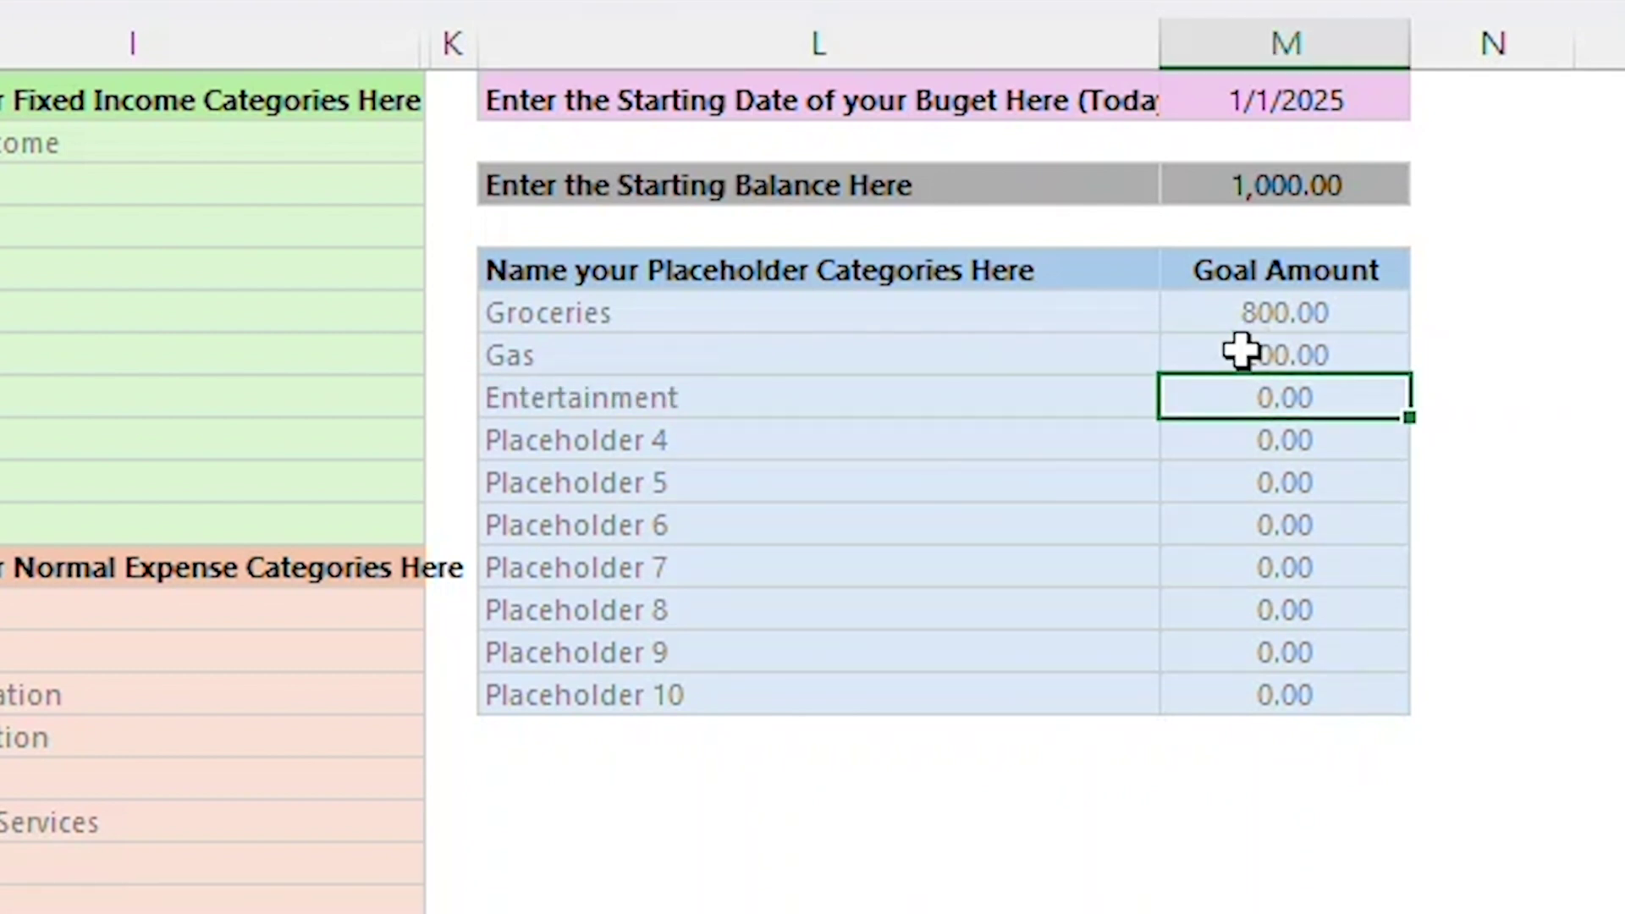
text(200)
key(Return)
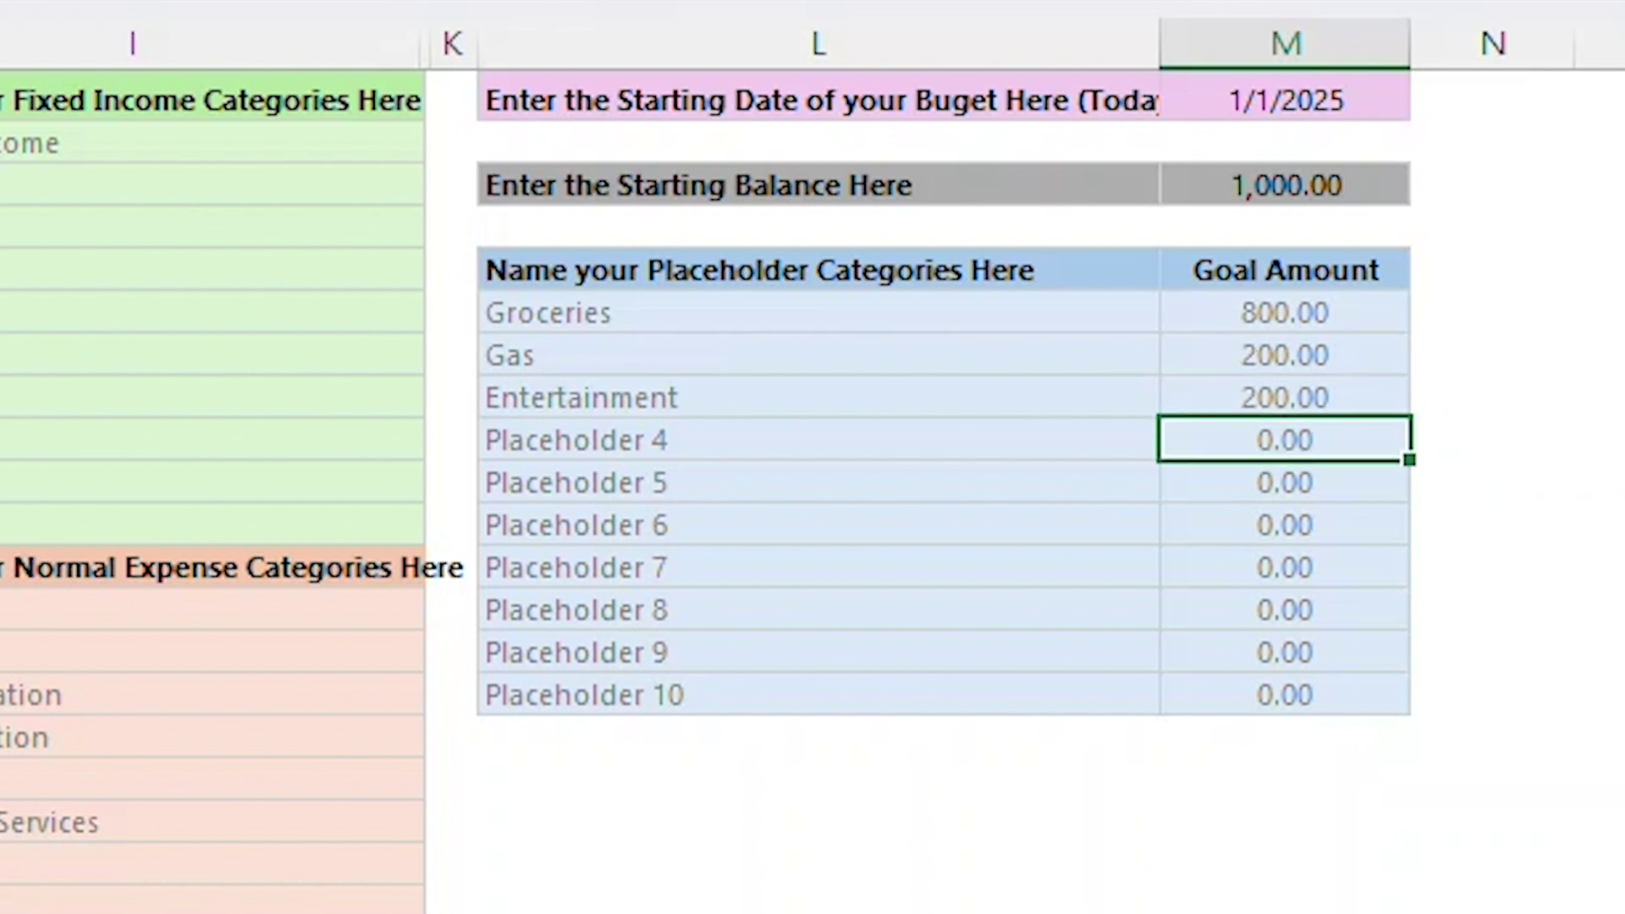
key(Left)
key(Up)
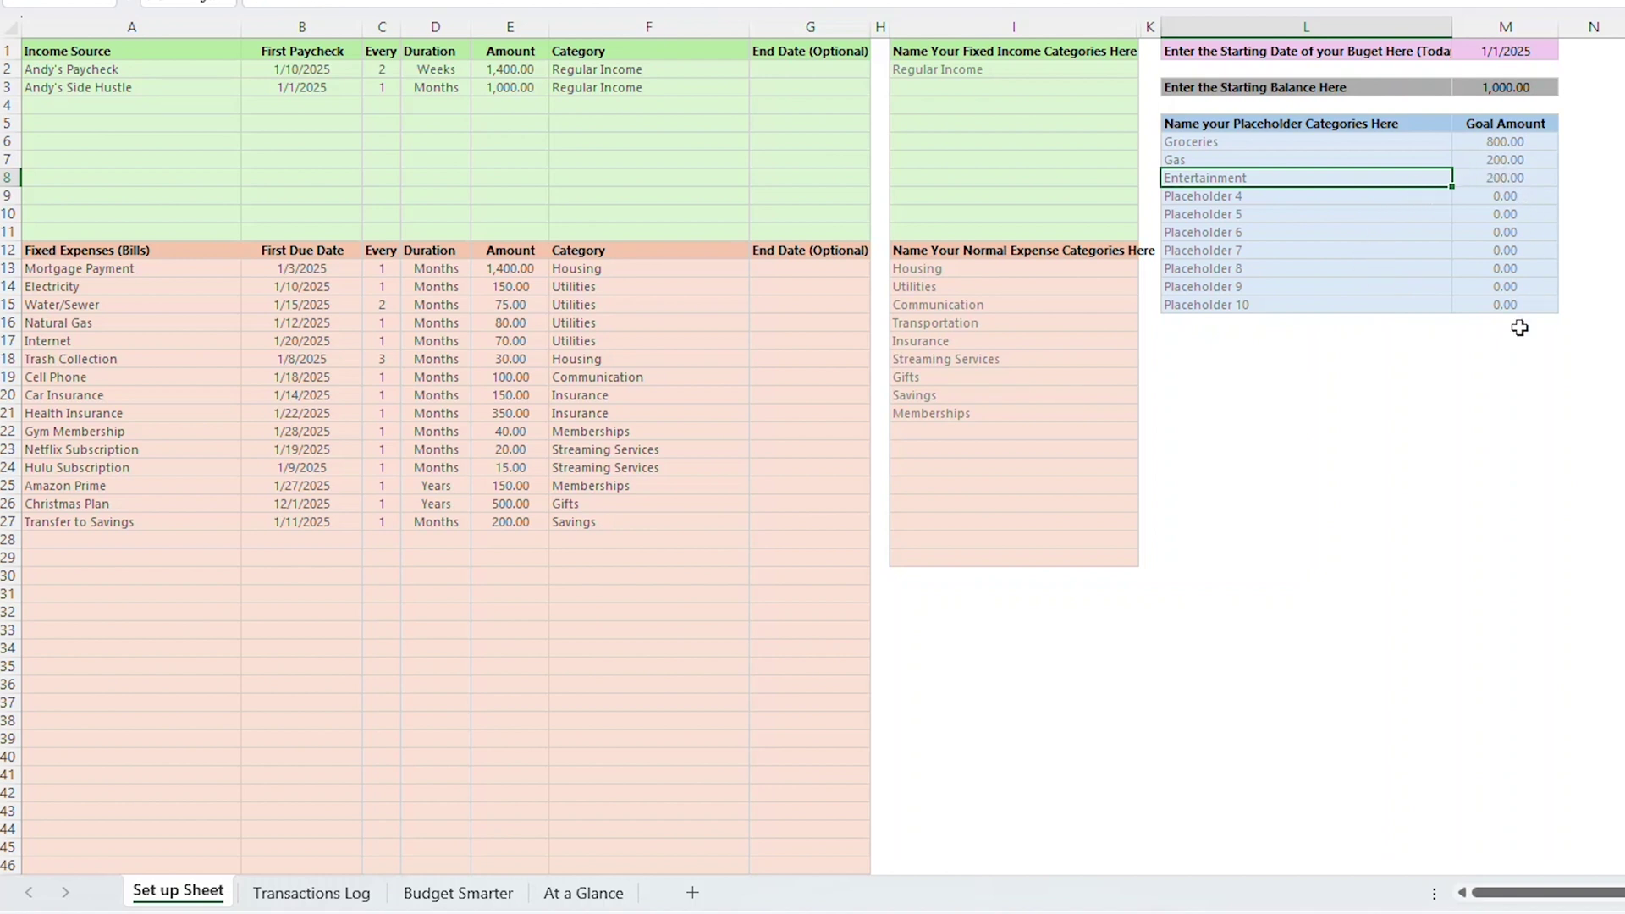
Scroll Budget Smarter to review the Gas and Entertainment rows and April's -41.33 balance
click(474, 894)
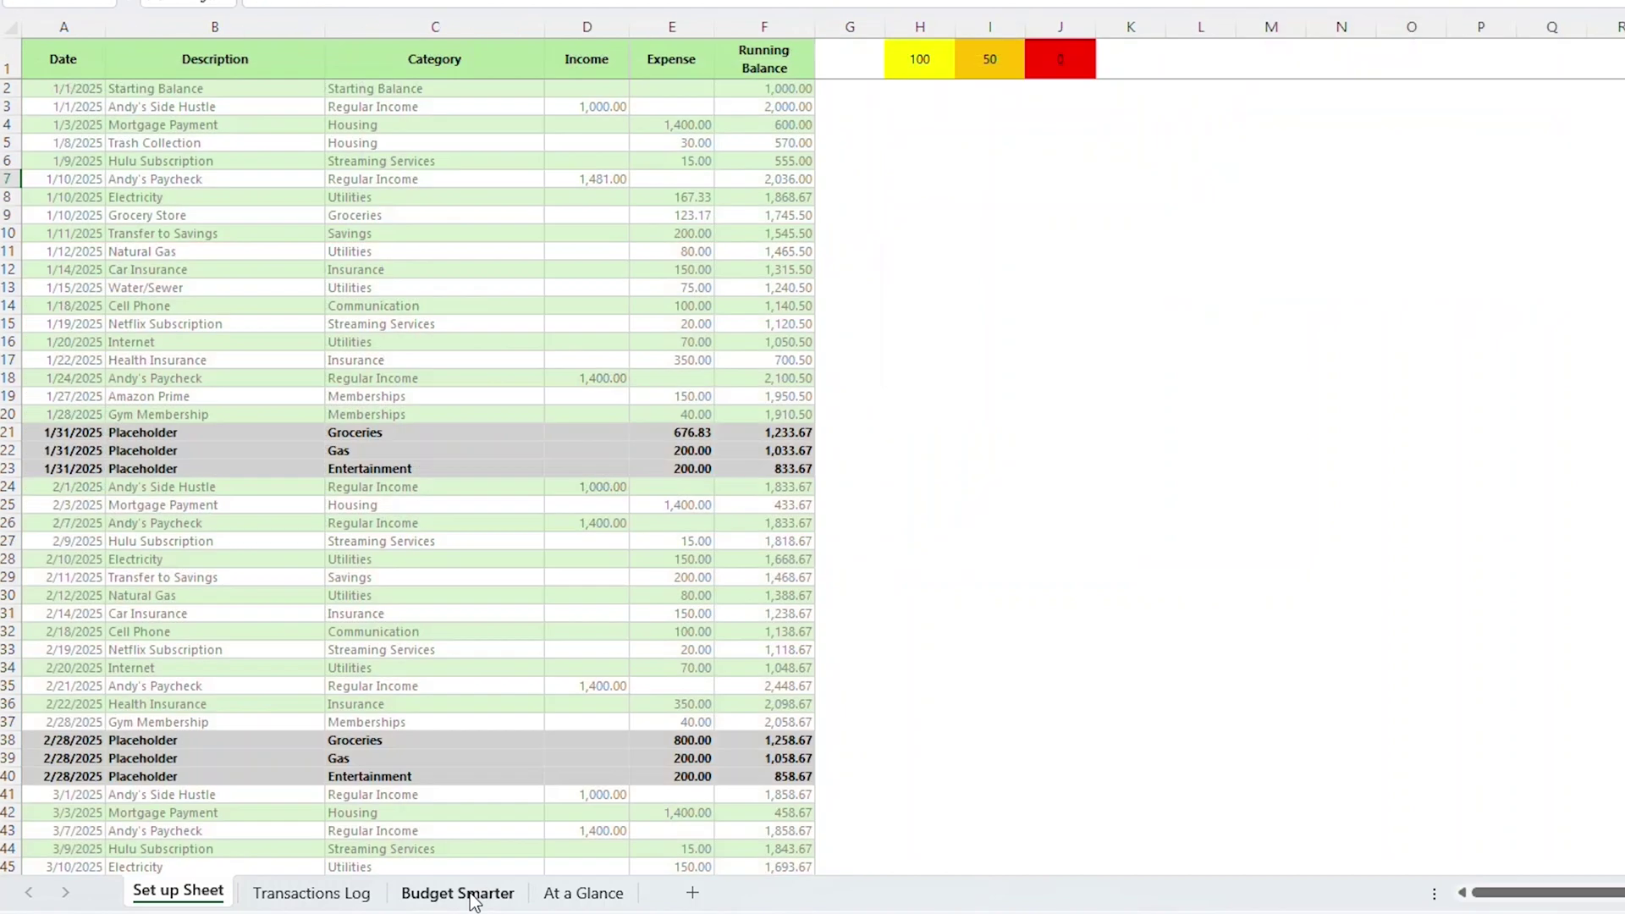
scroll(776, 525, down, 4)
scroll(709, 301, down, 8)
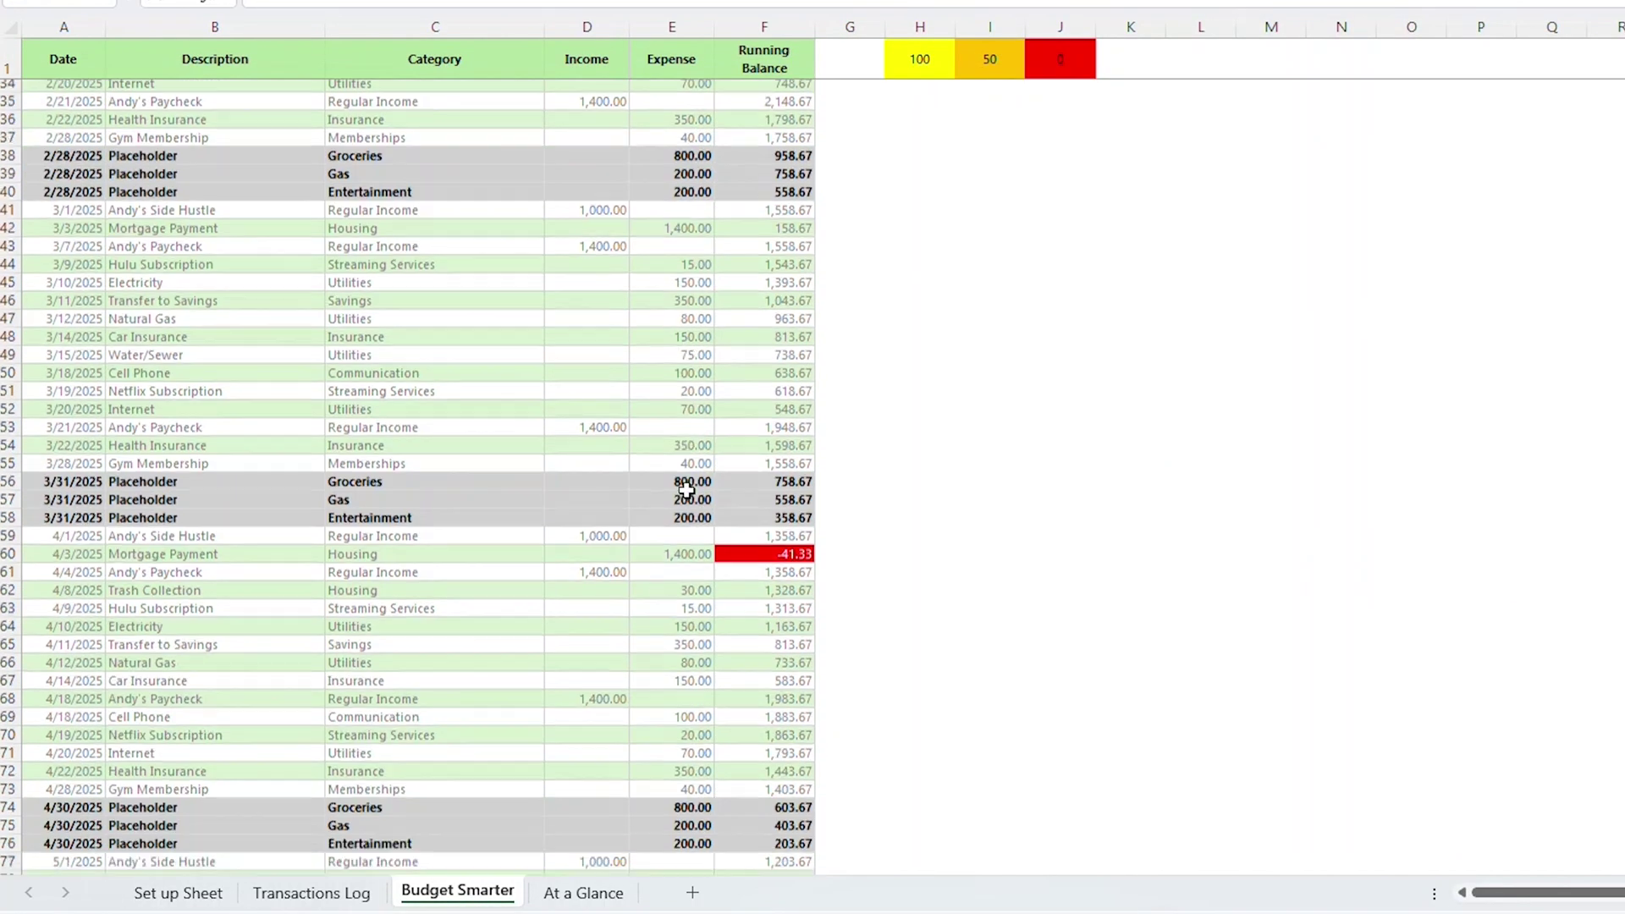
scroll(754, 533, down, 1)
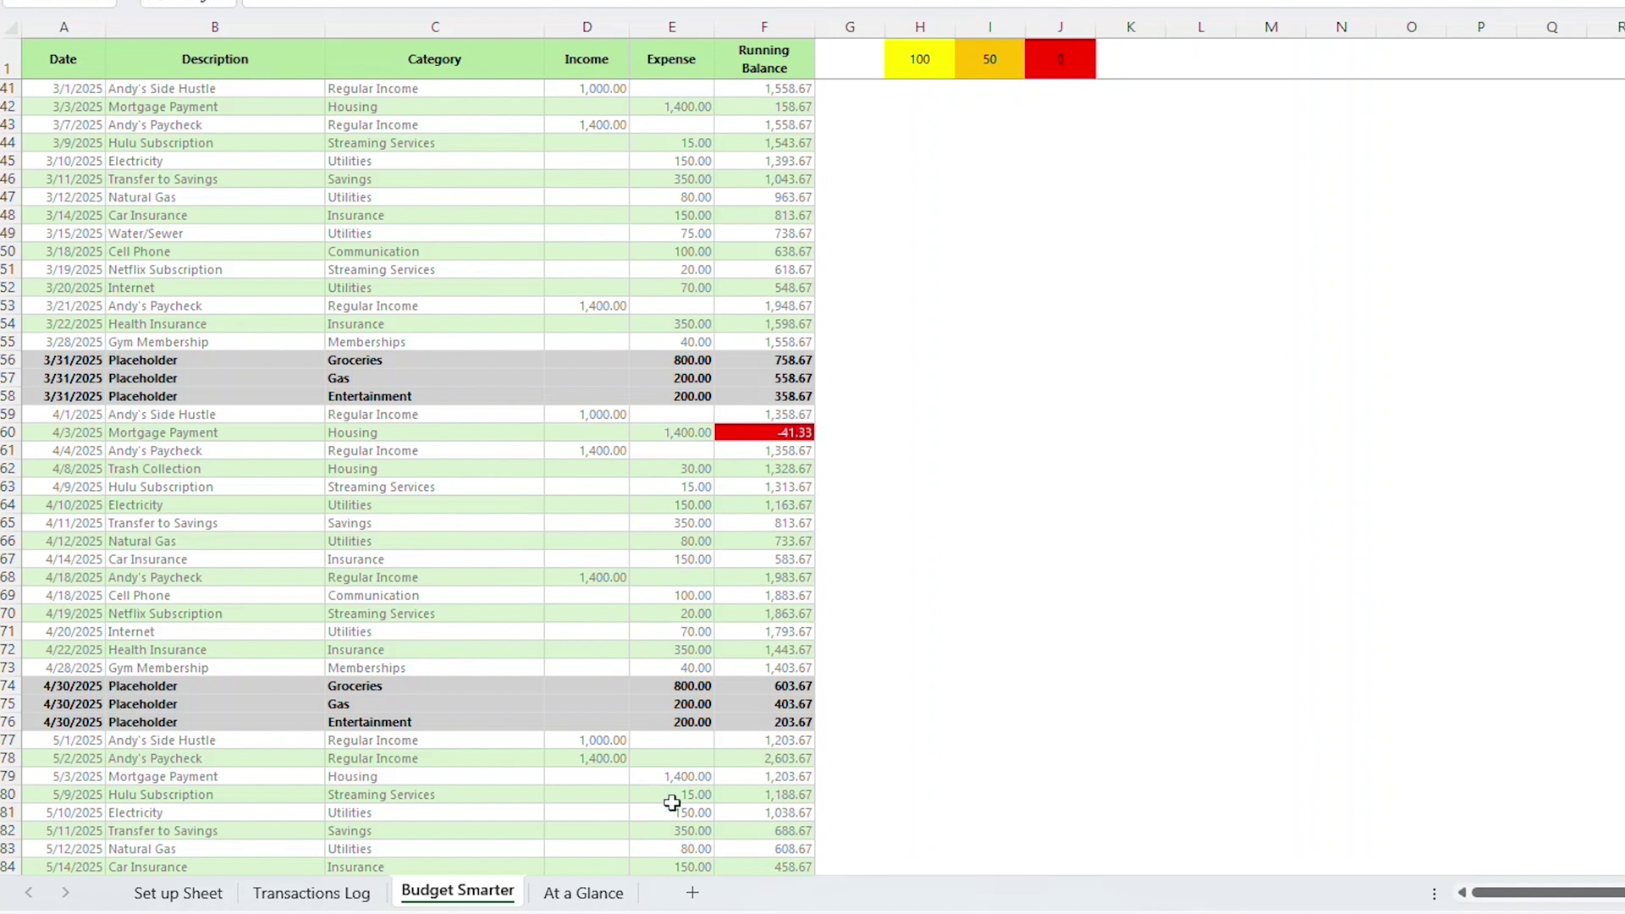
click(178, 893)
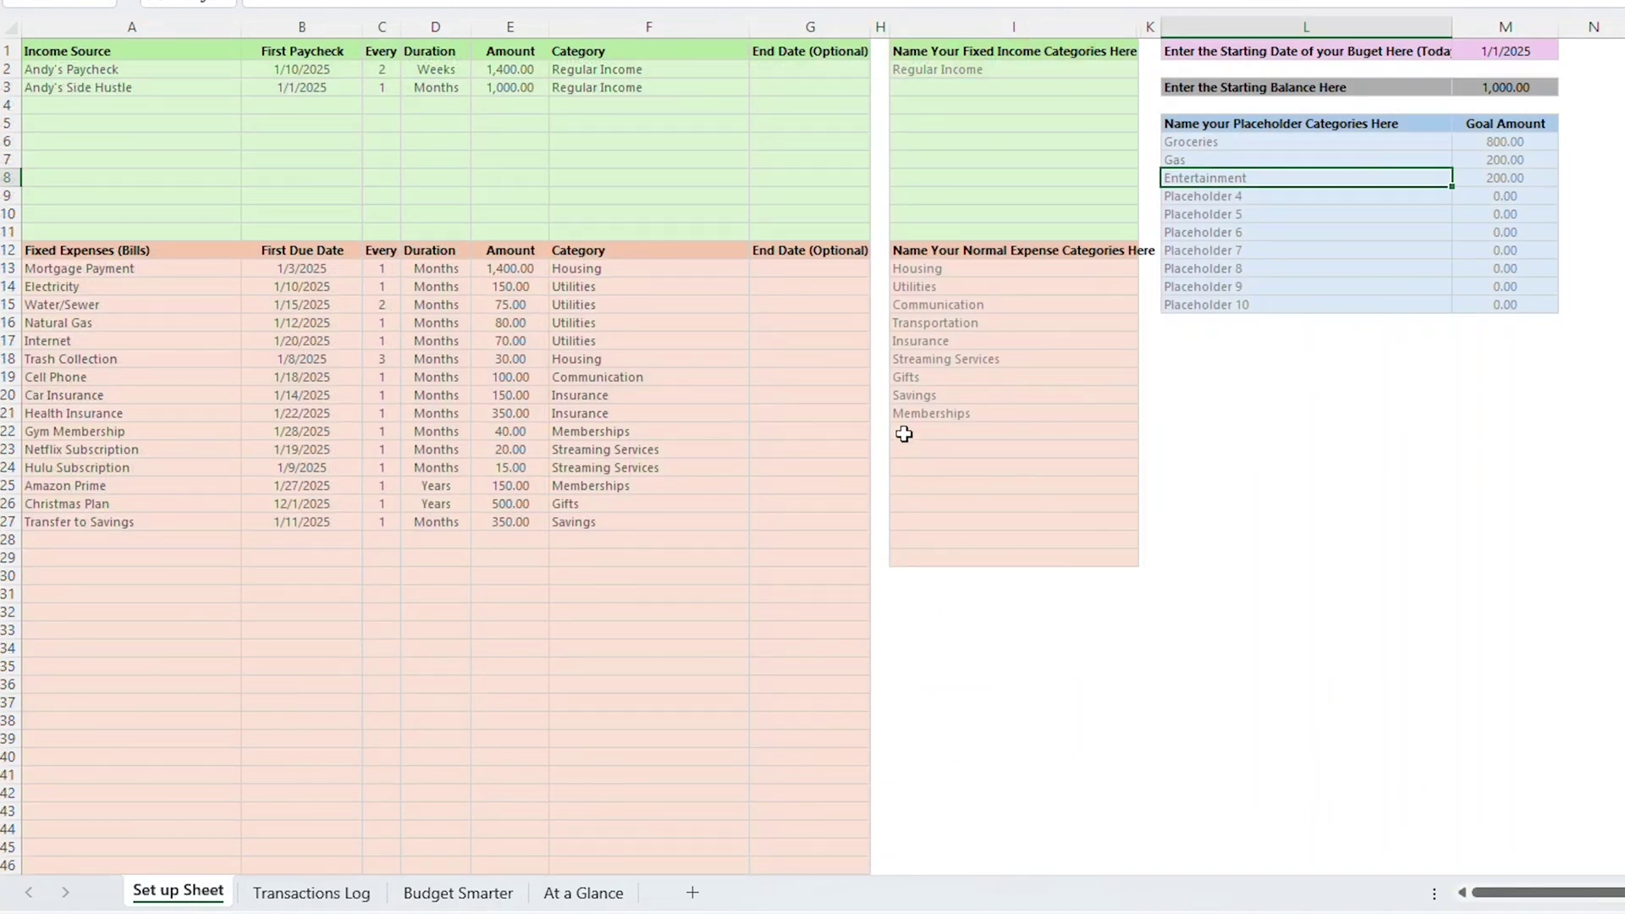
Change the Entertainment goal to 100 and confirm Budget Smarter balances stay positive
click(1528, 180)
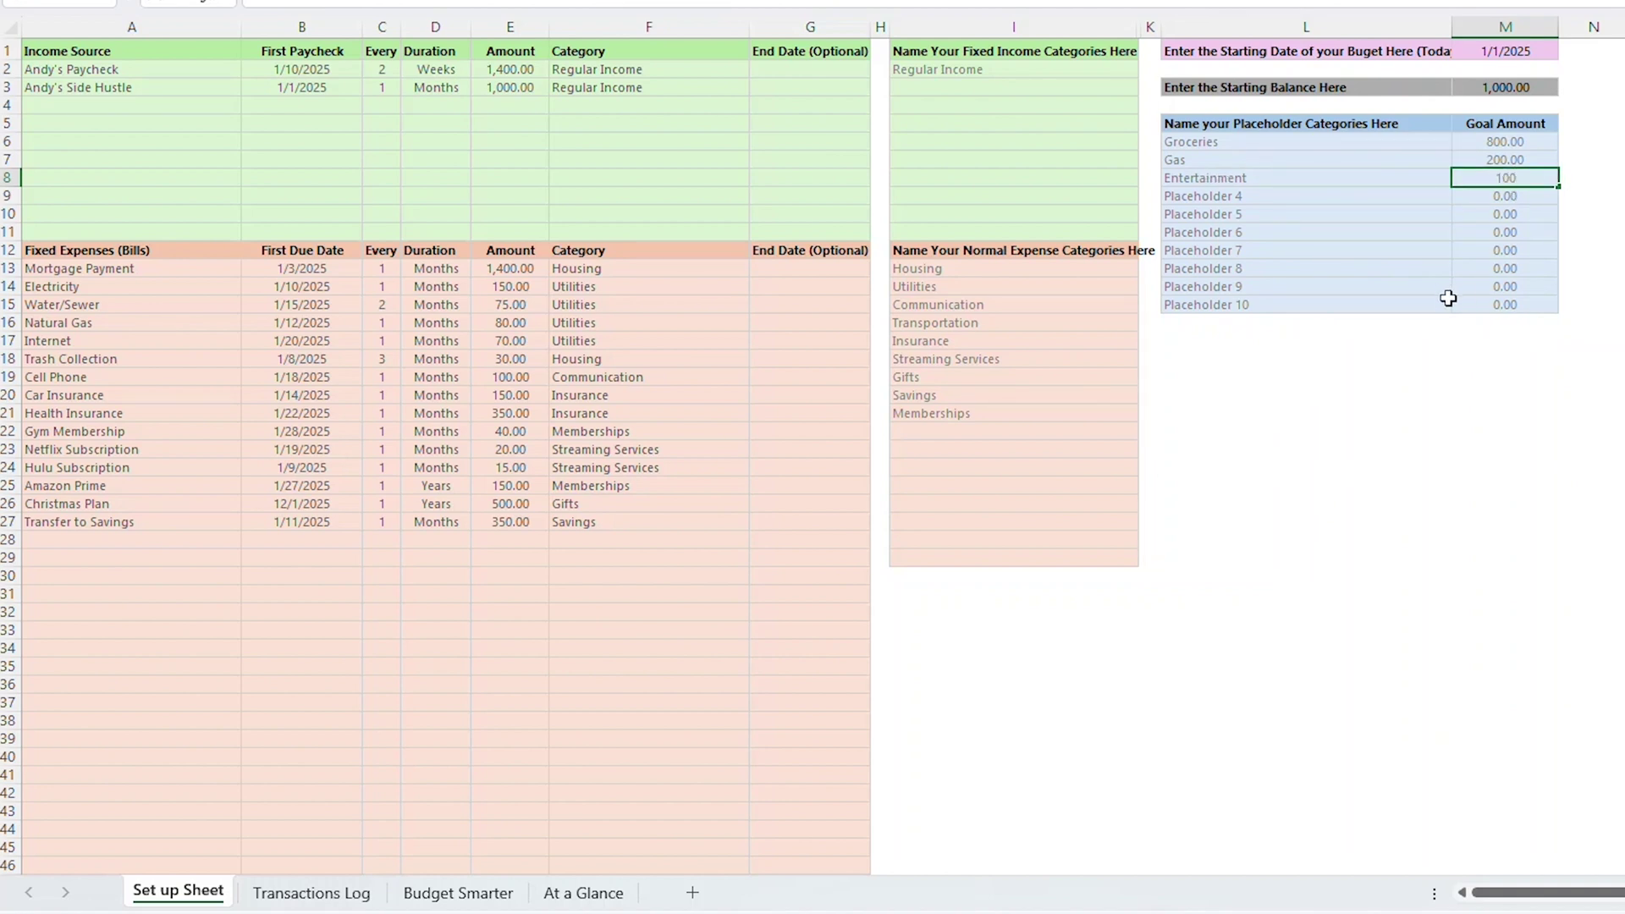
key(Return)
click(457, 893)
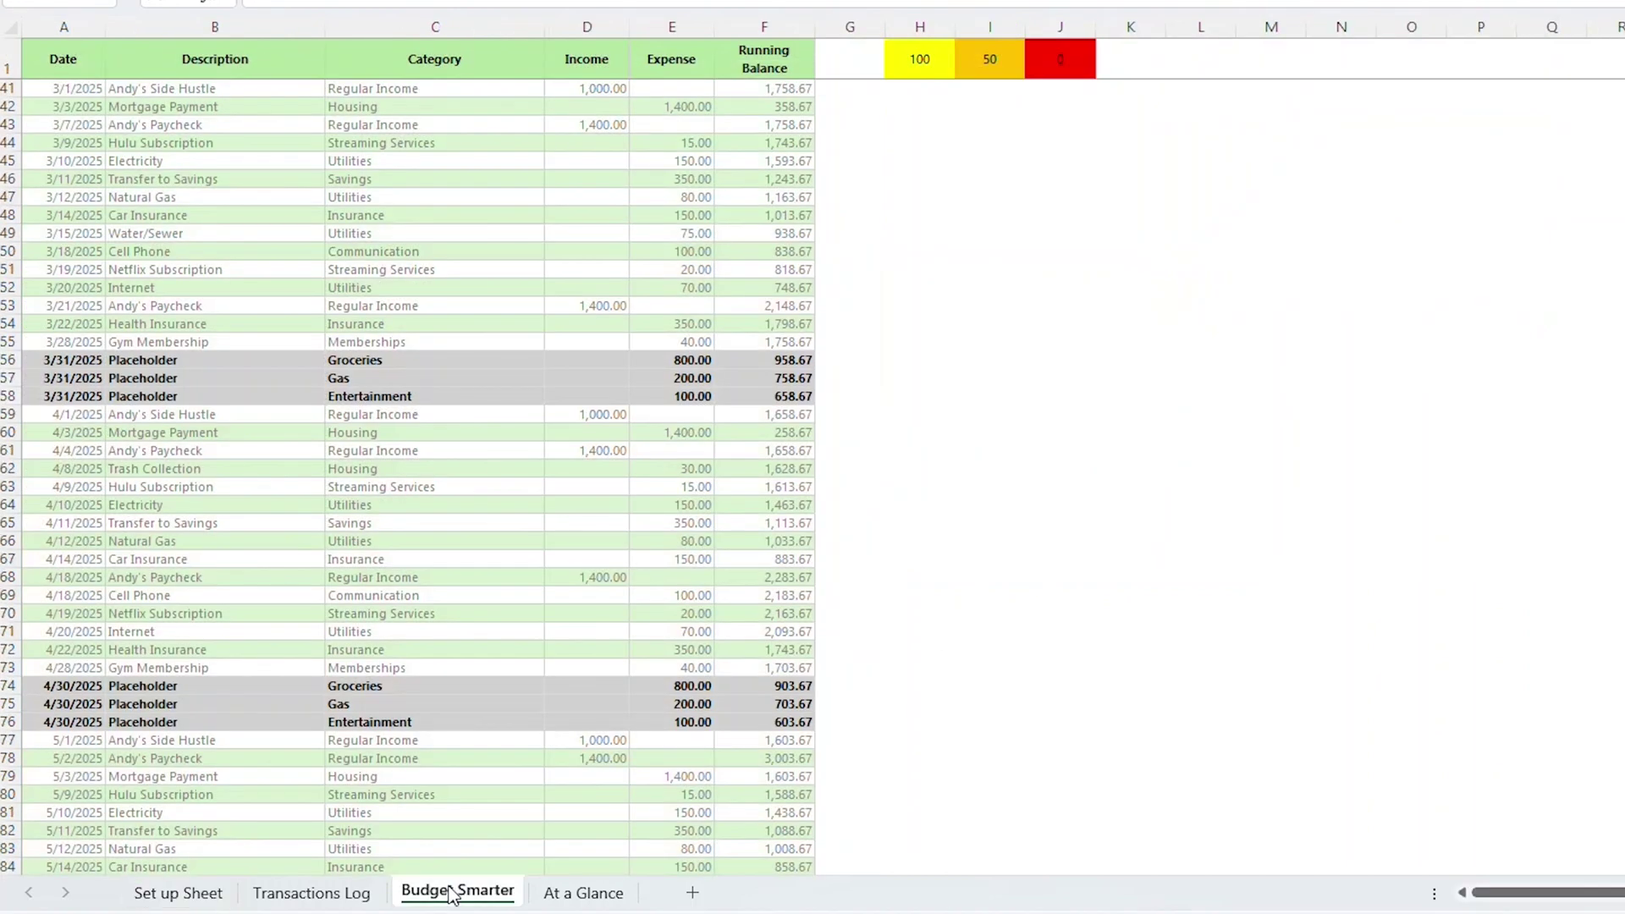
scroll(254, 468, down, 11)
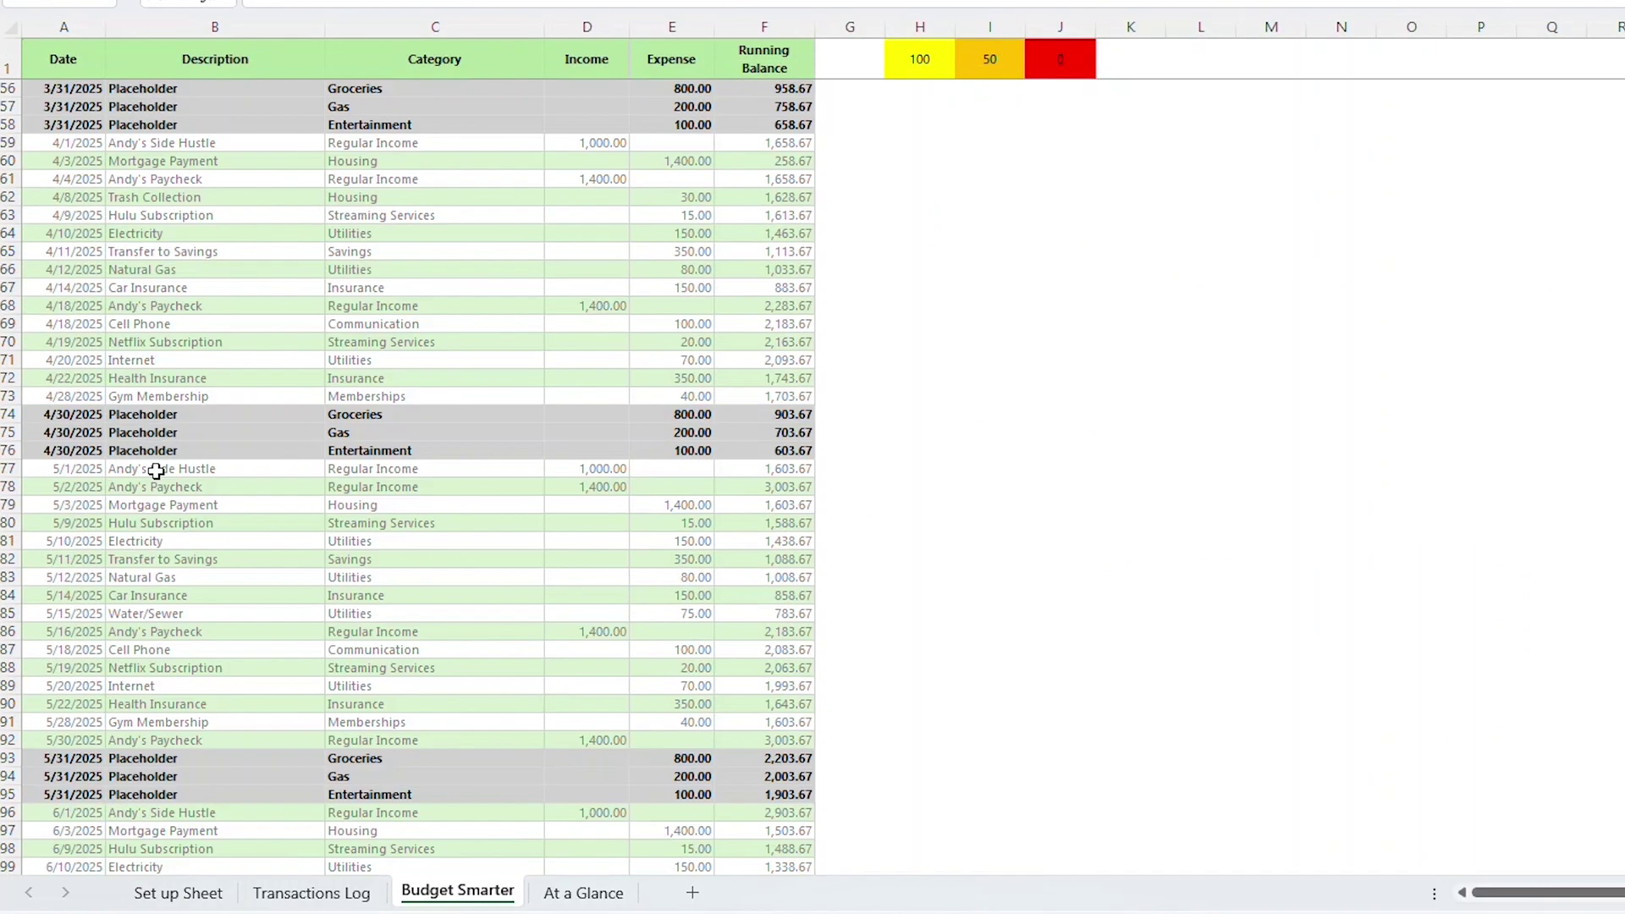
scroll(158, 478, down, 5)
scroll(158, 478, up, 12)
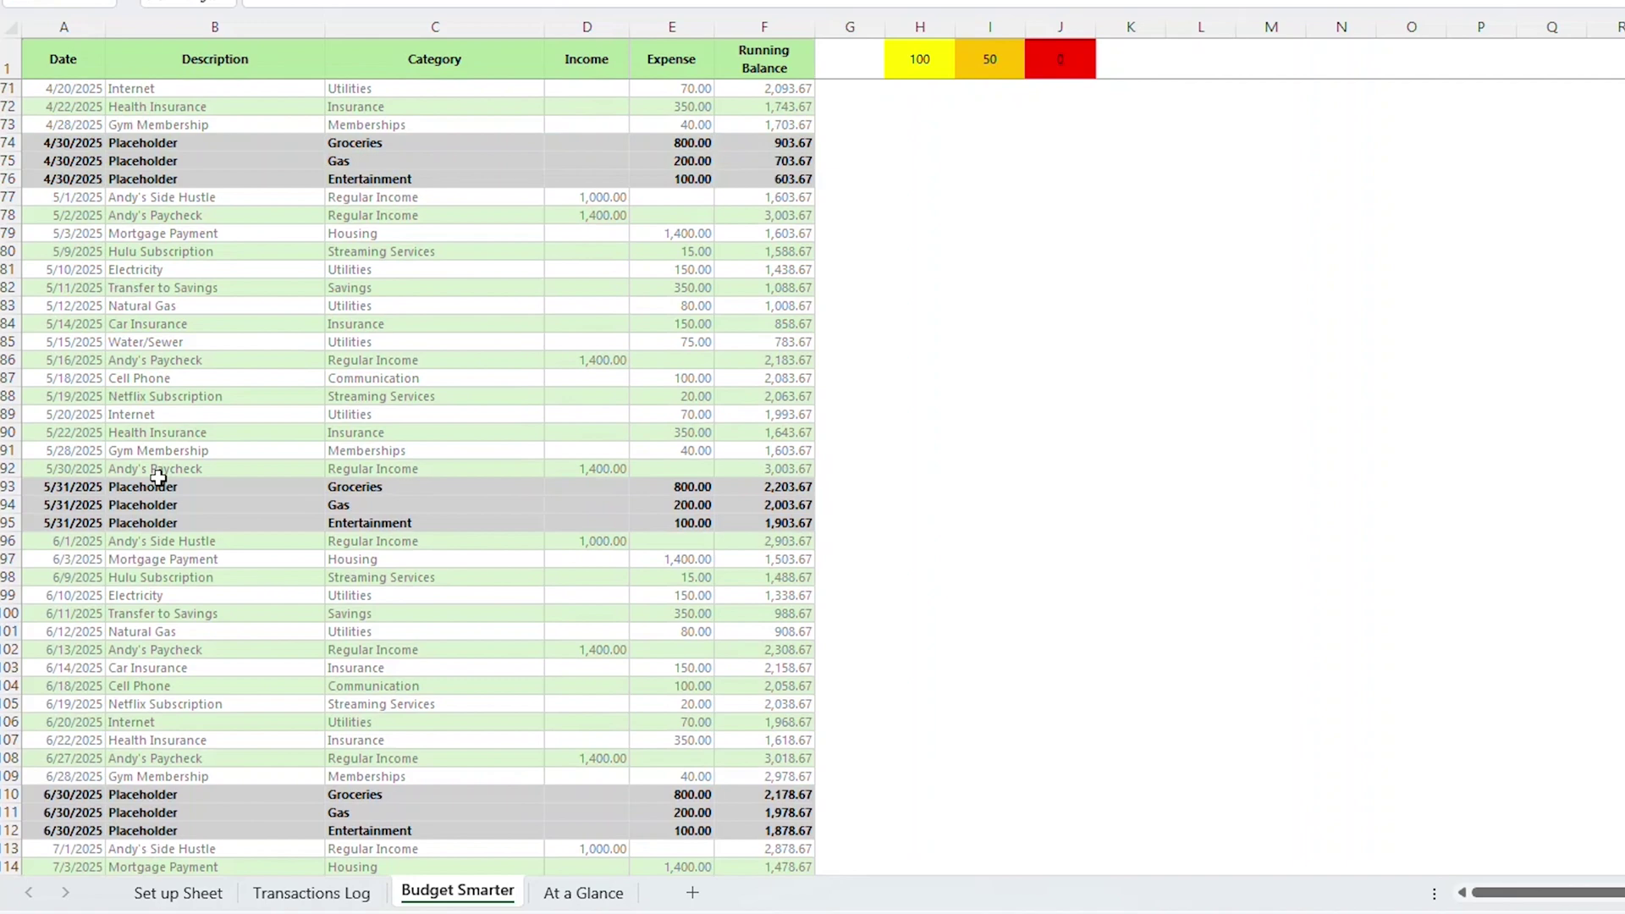
scroll(158, 479, up, 15)
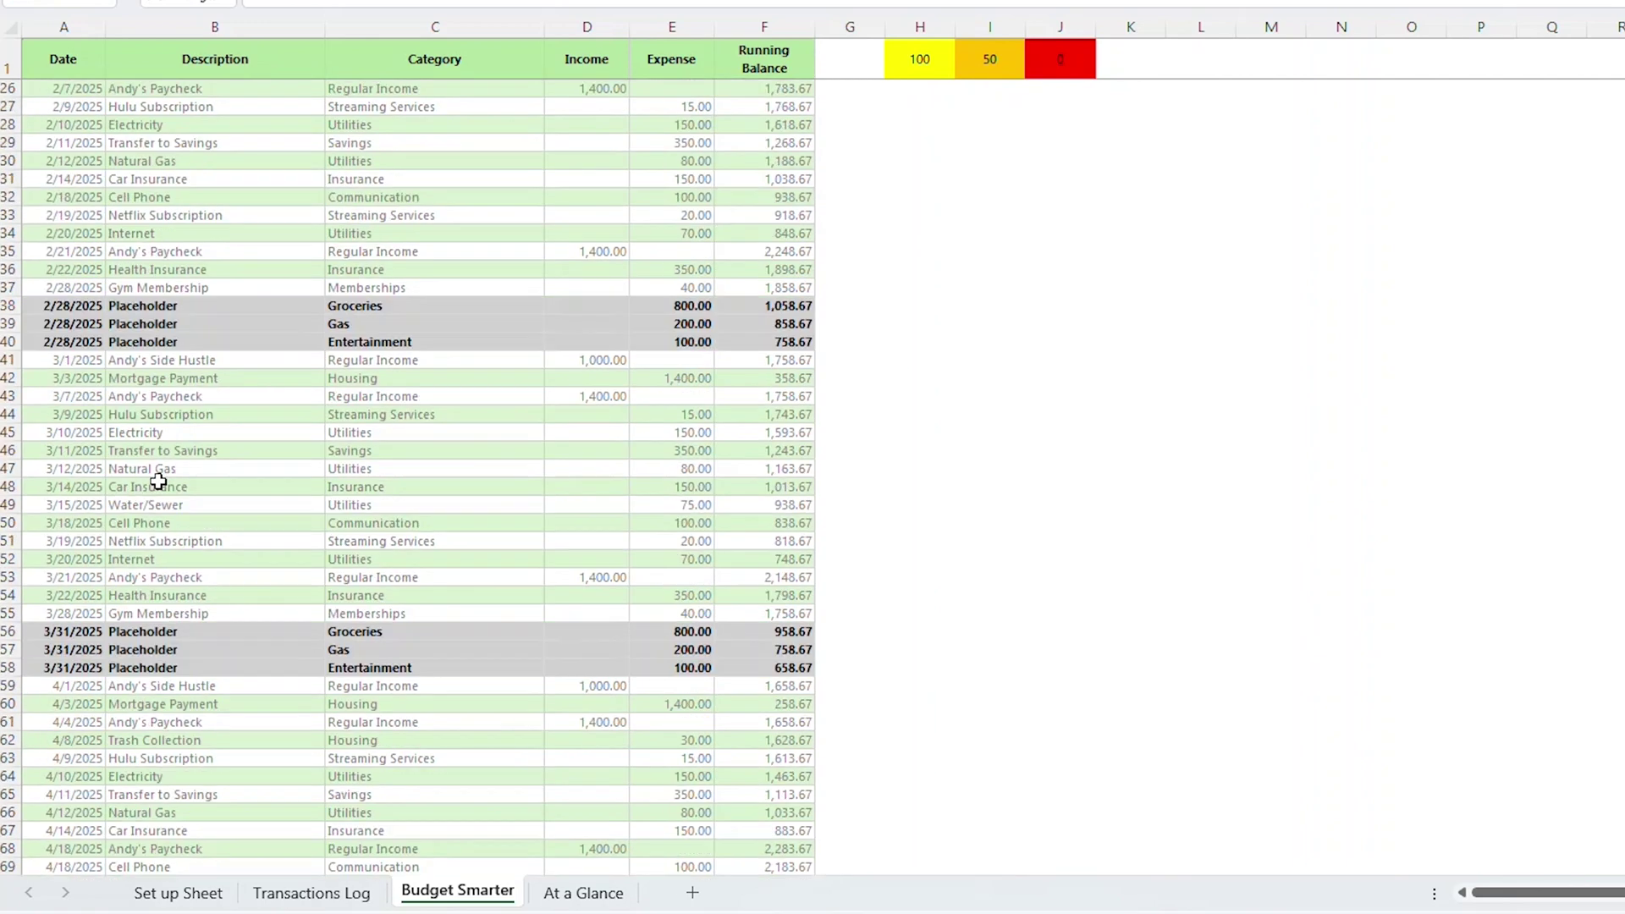
scroll(158, 481, down, 7)
scroll(158, 480, up, 6)
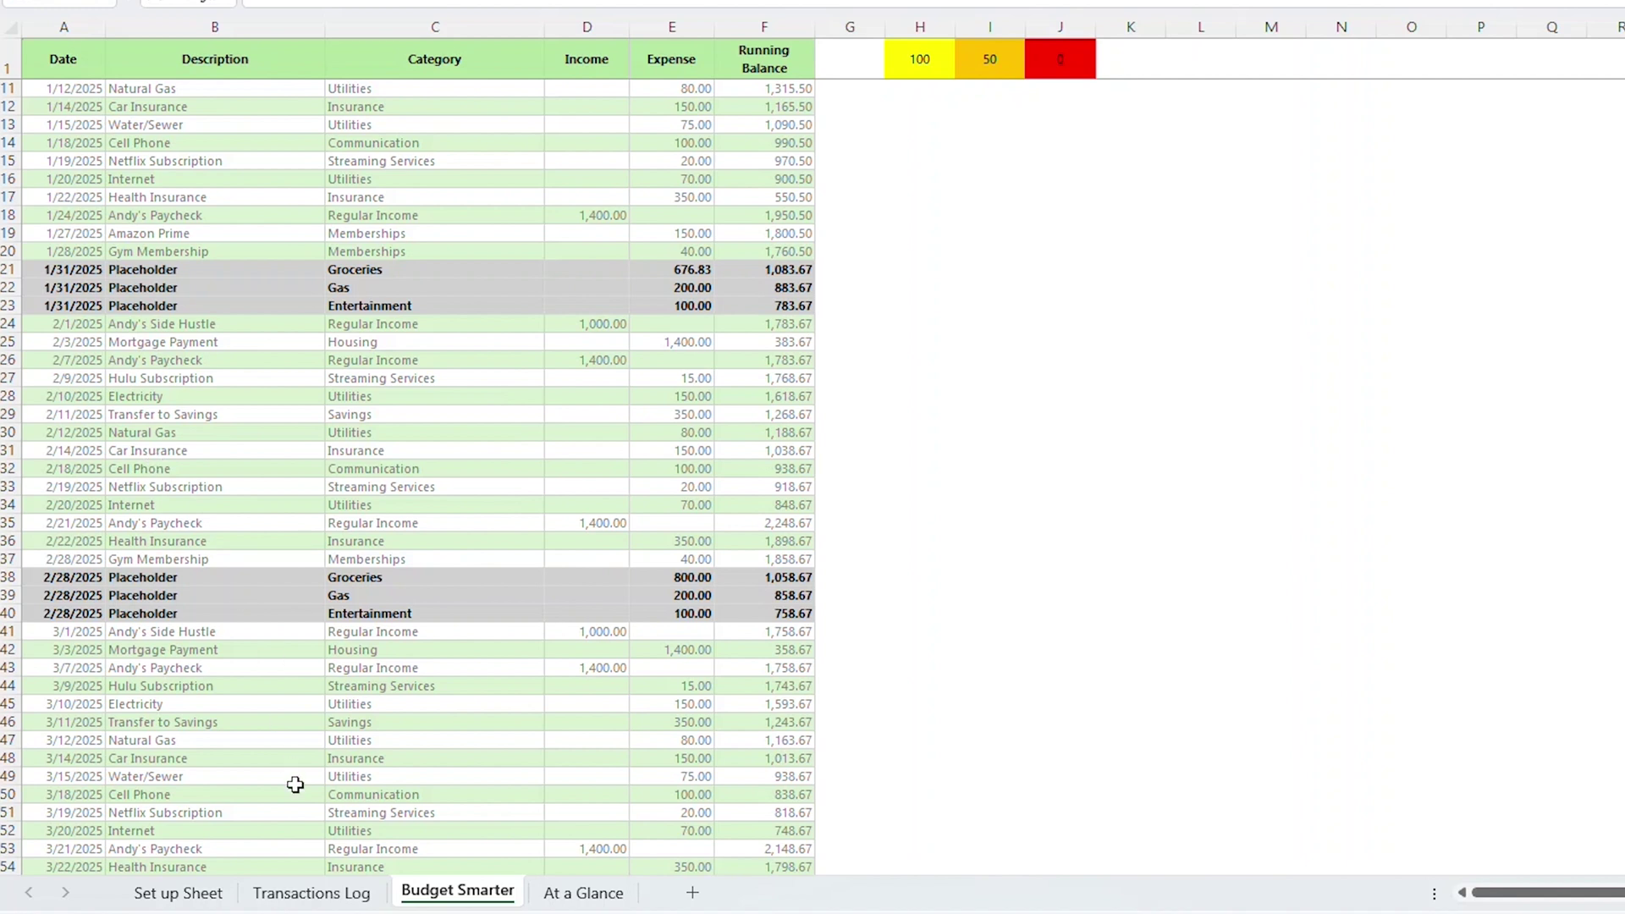
click(331, 898)
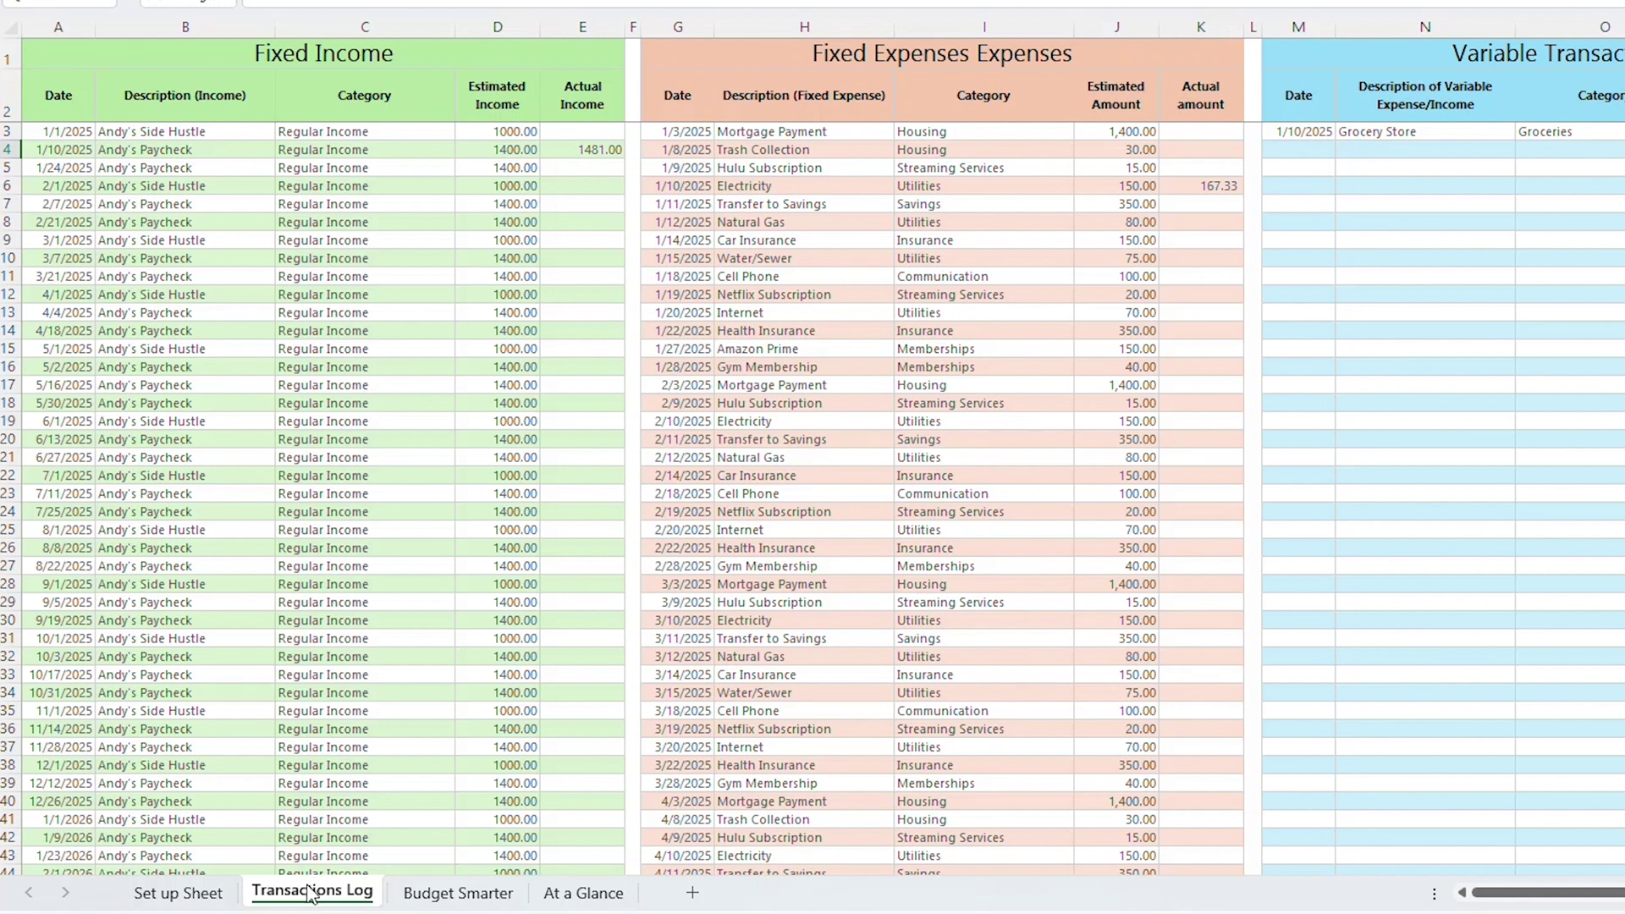
scroll(648, 563, right, 6)
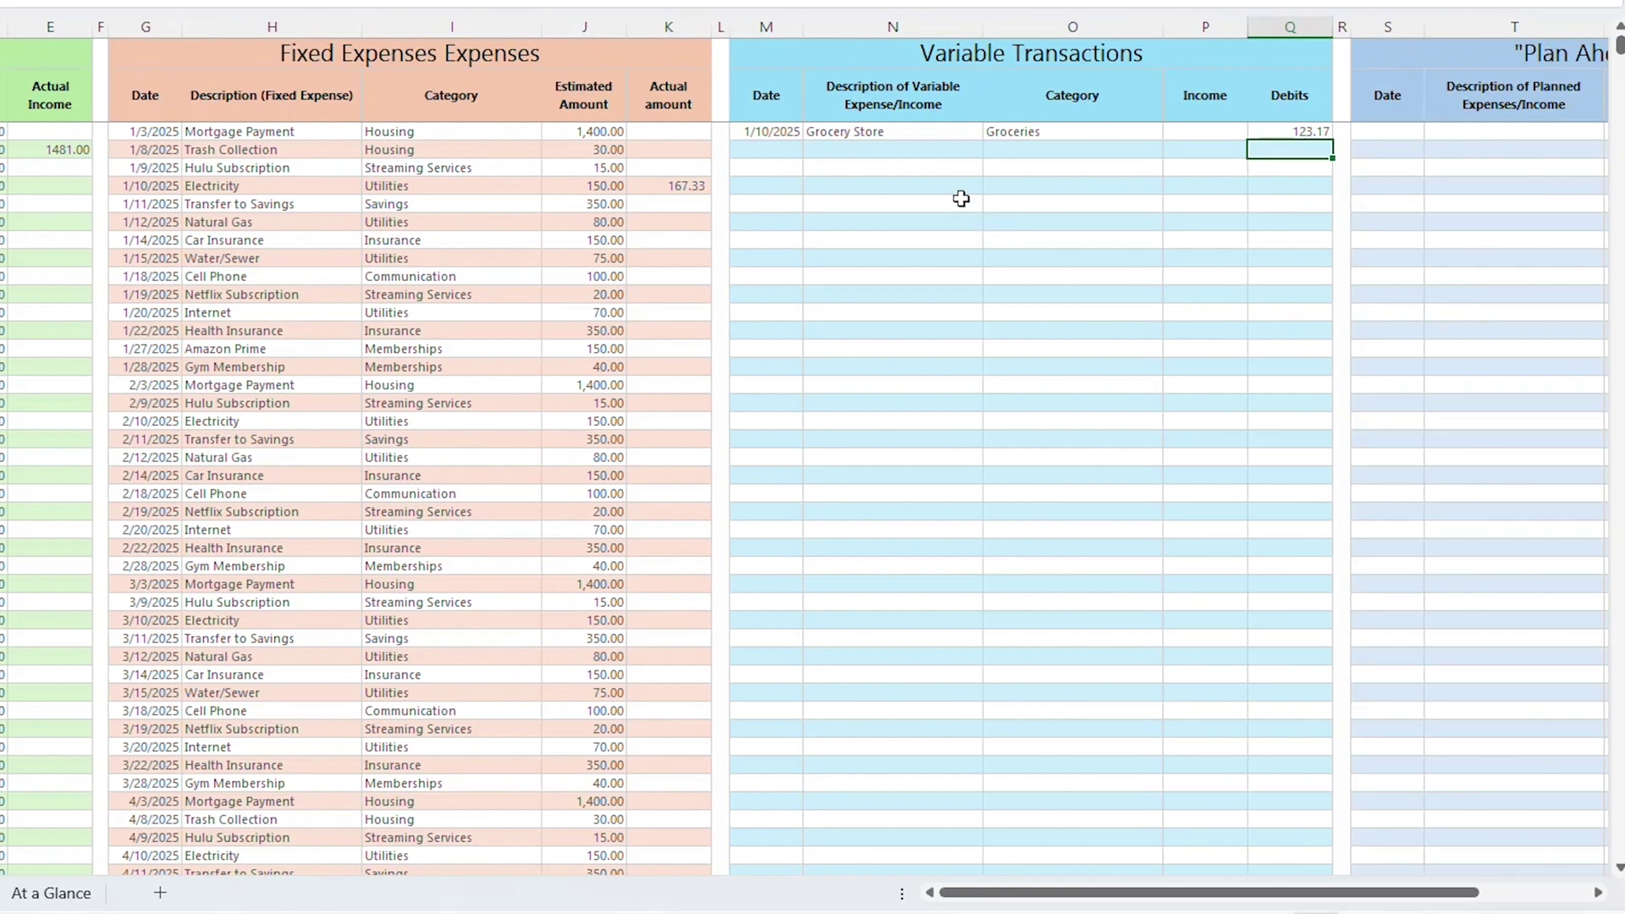
Start a 1/11/2025 Medical Bills variable transaction with a 100 debit
click(758, 149)
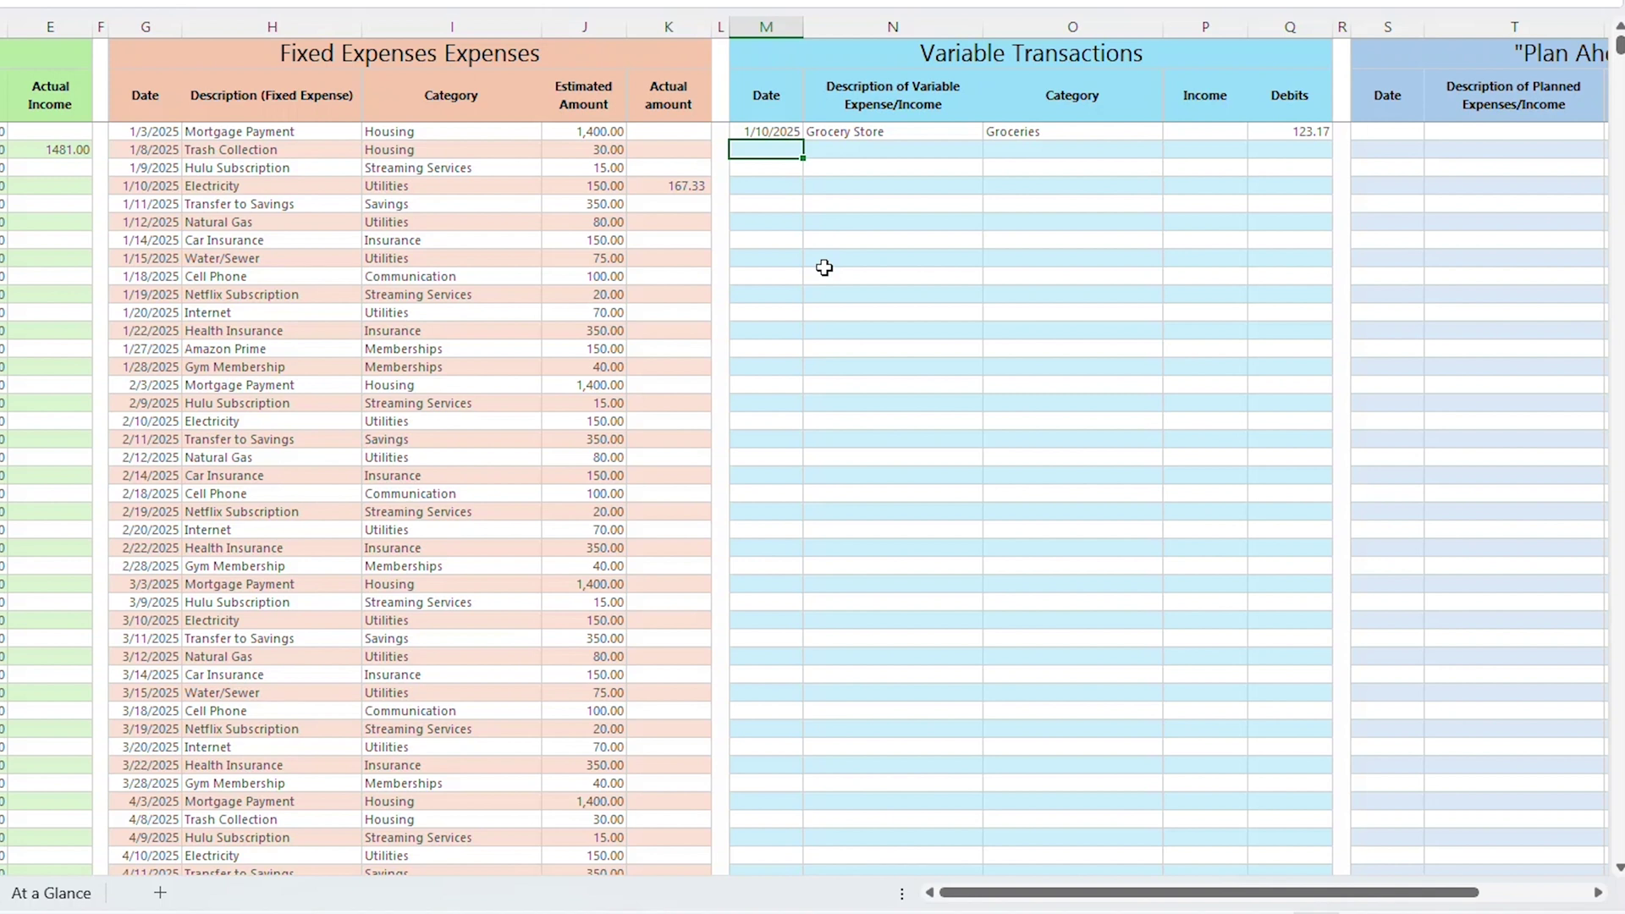
text(1/11/2025)
key(Tab)
text(Medical Bill)
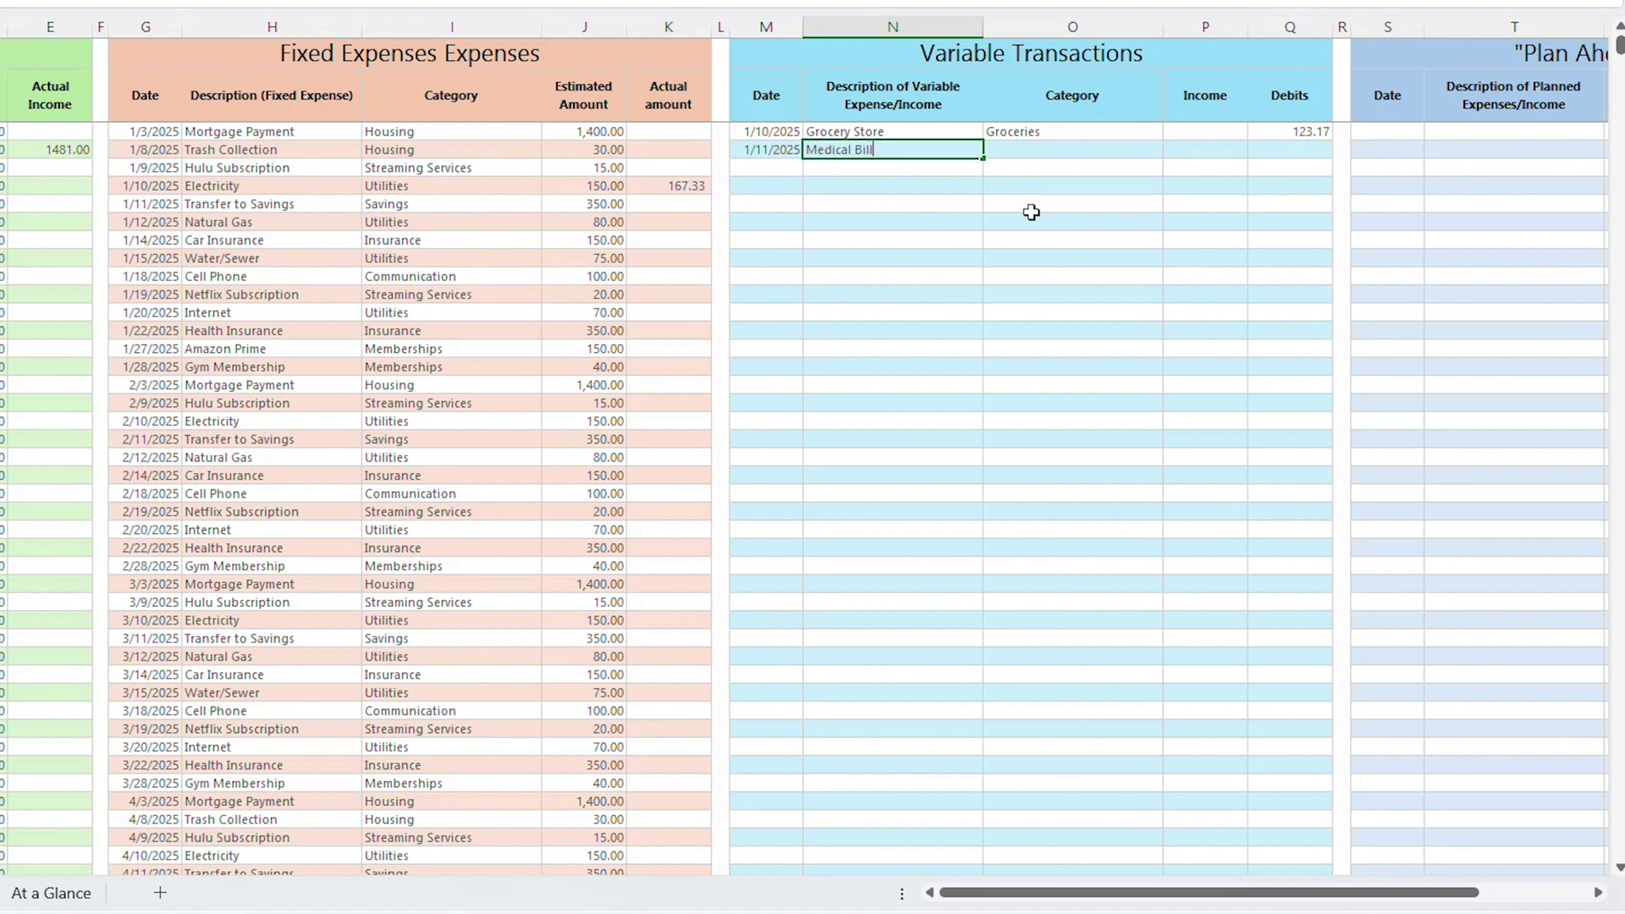
text(s)
click(1283, 157)
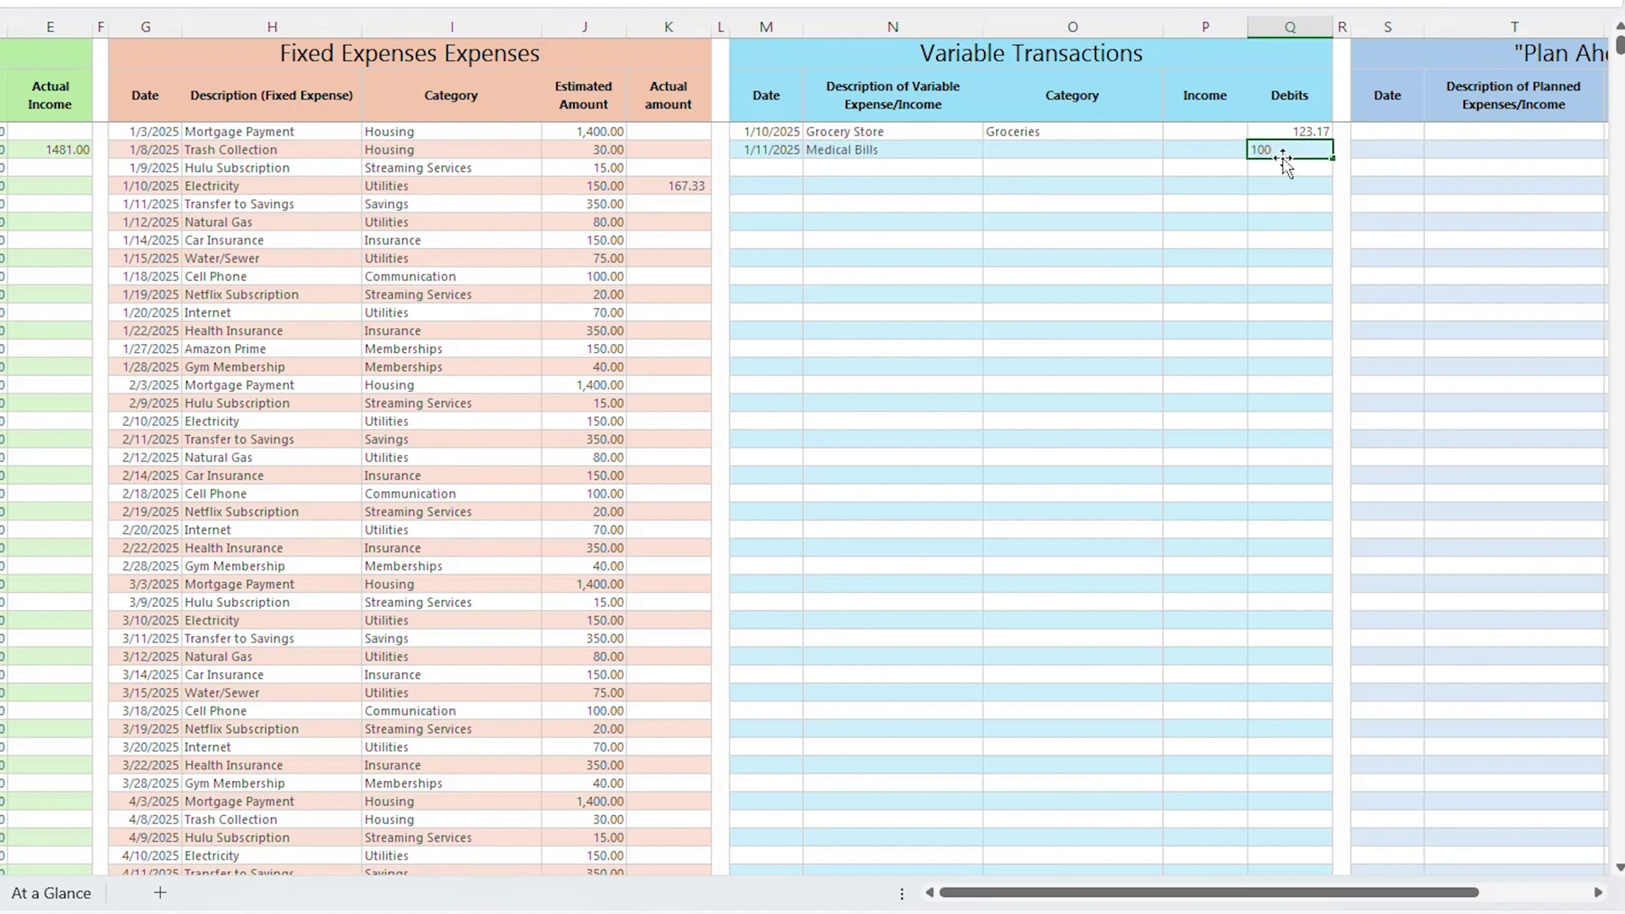
text(100)
Add a Medical Bill expense category on the Set up Sheet
click(1058, 152)
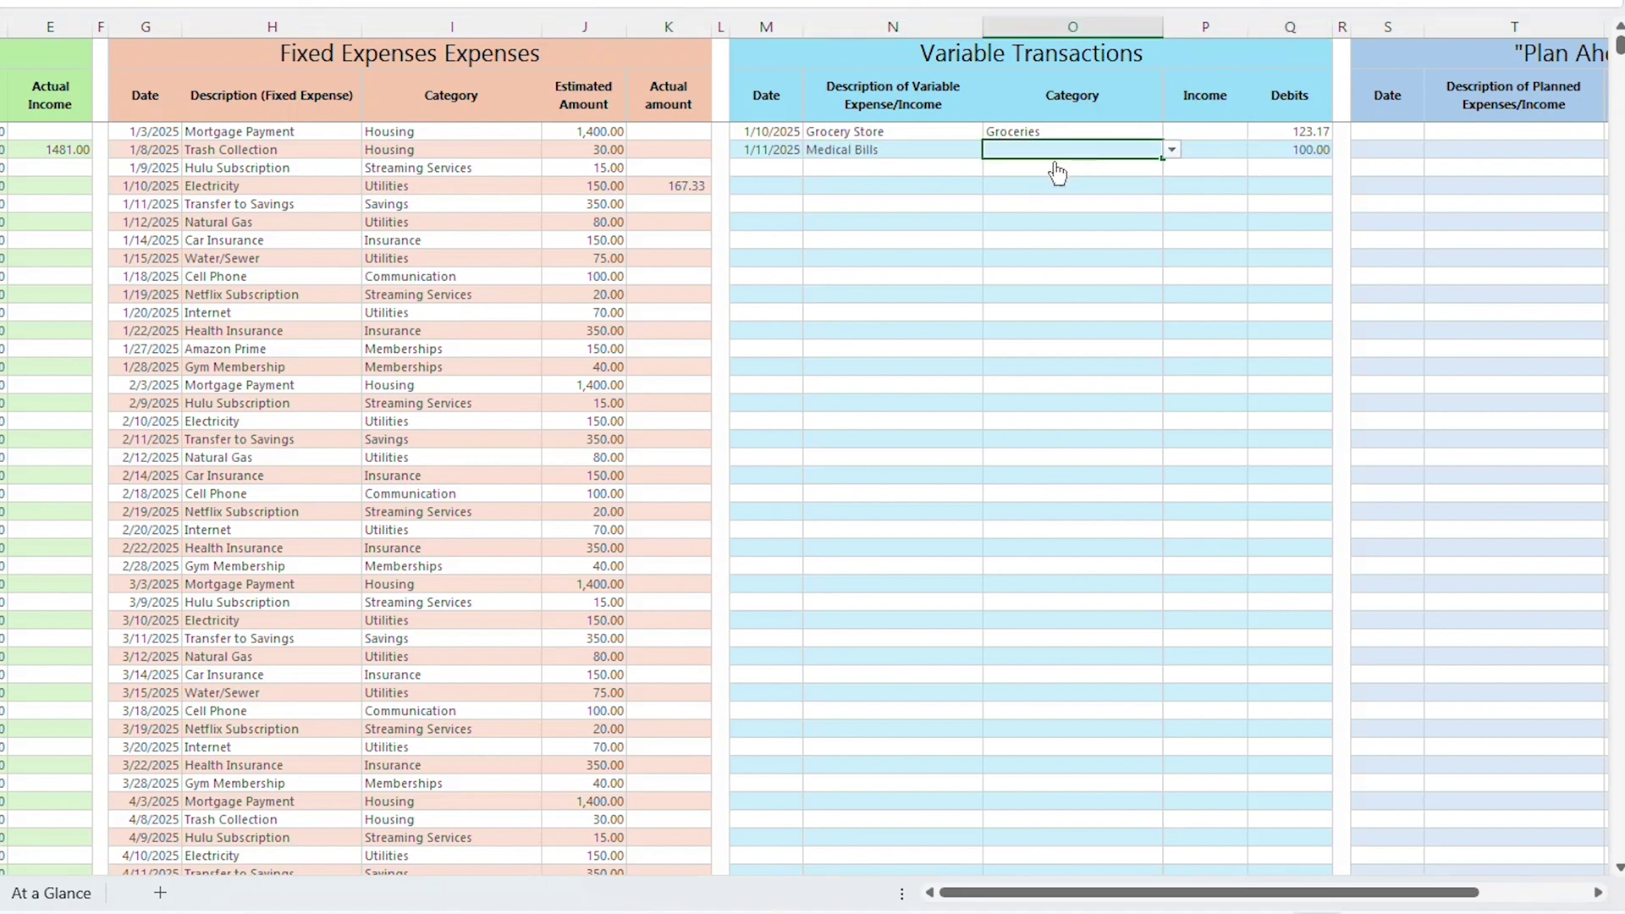
click(1171, 150)
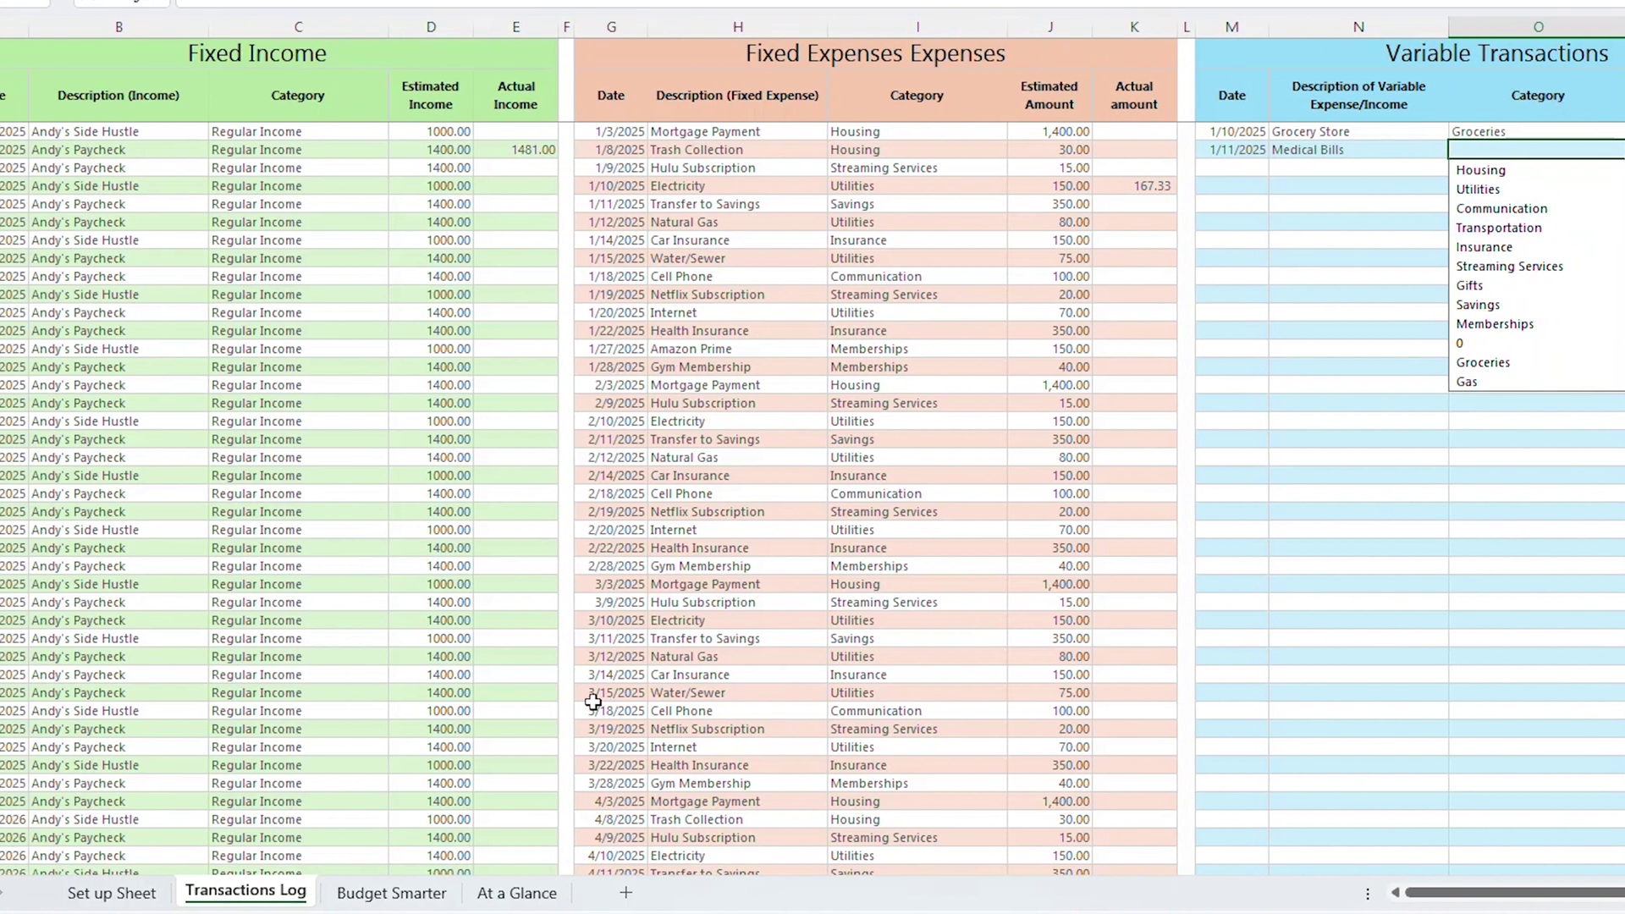
key(Escape)
click(199, 895)
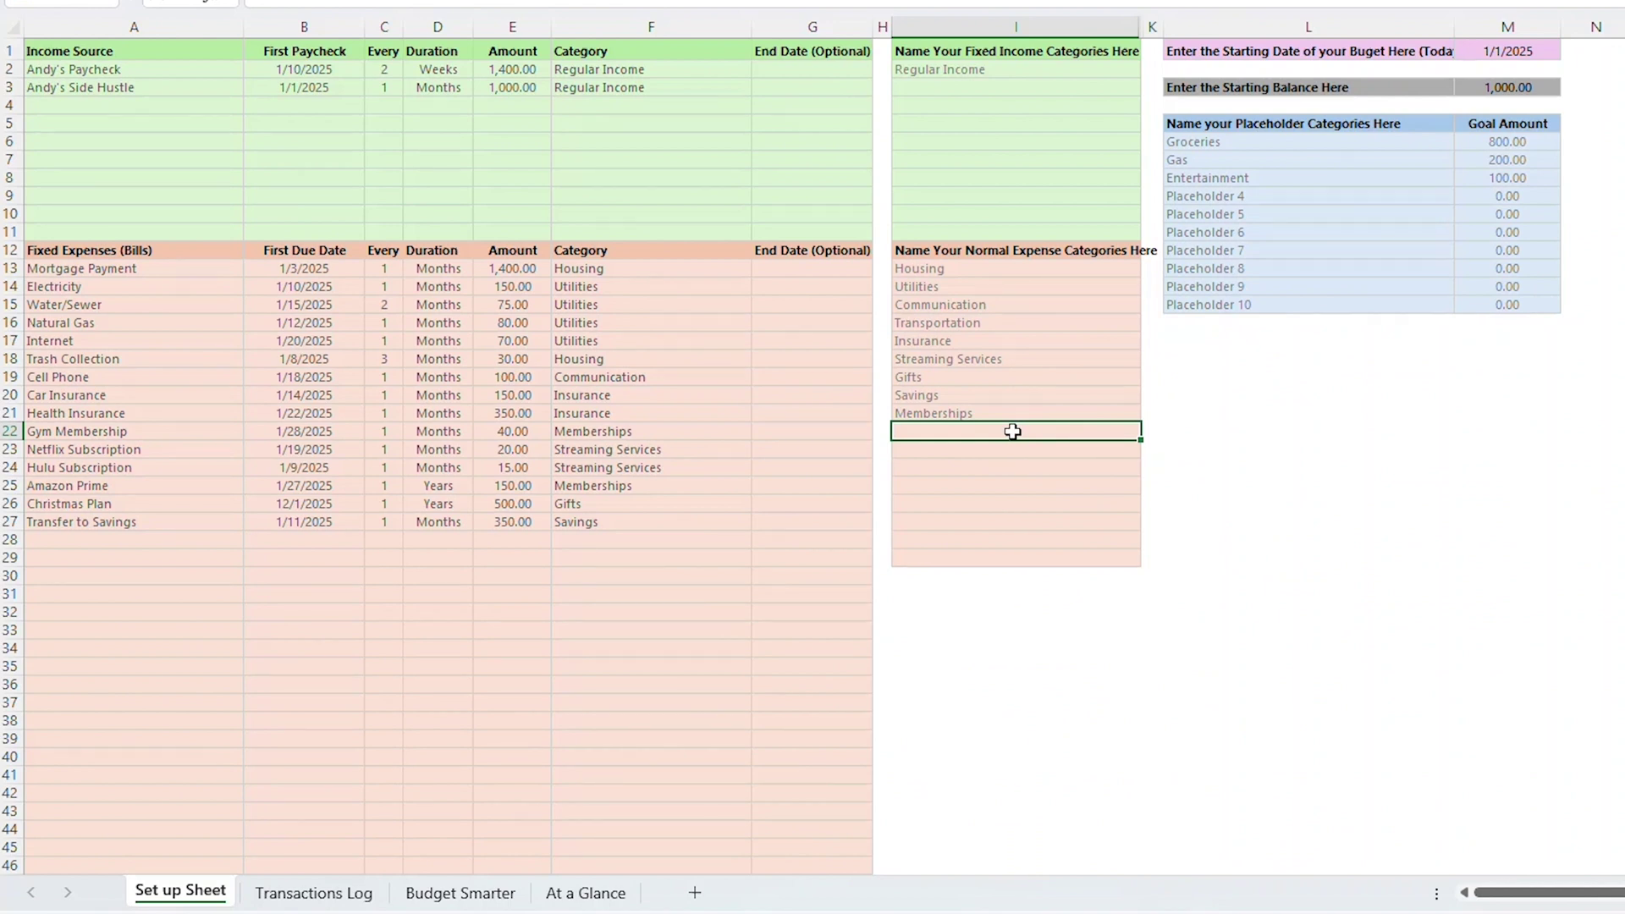
text(e)
text(Medi)
File the 1/11/2025 Medical Bills transaction under the Medical Bill category
click(363, 893)
scroll(1261, 224, right, 5)
click(1125, 151)
click(1173, 150)
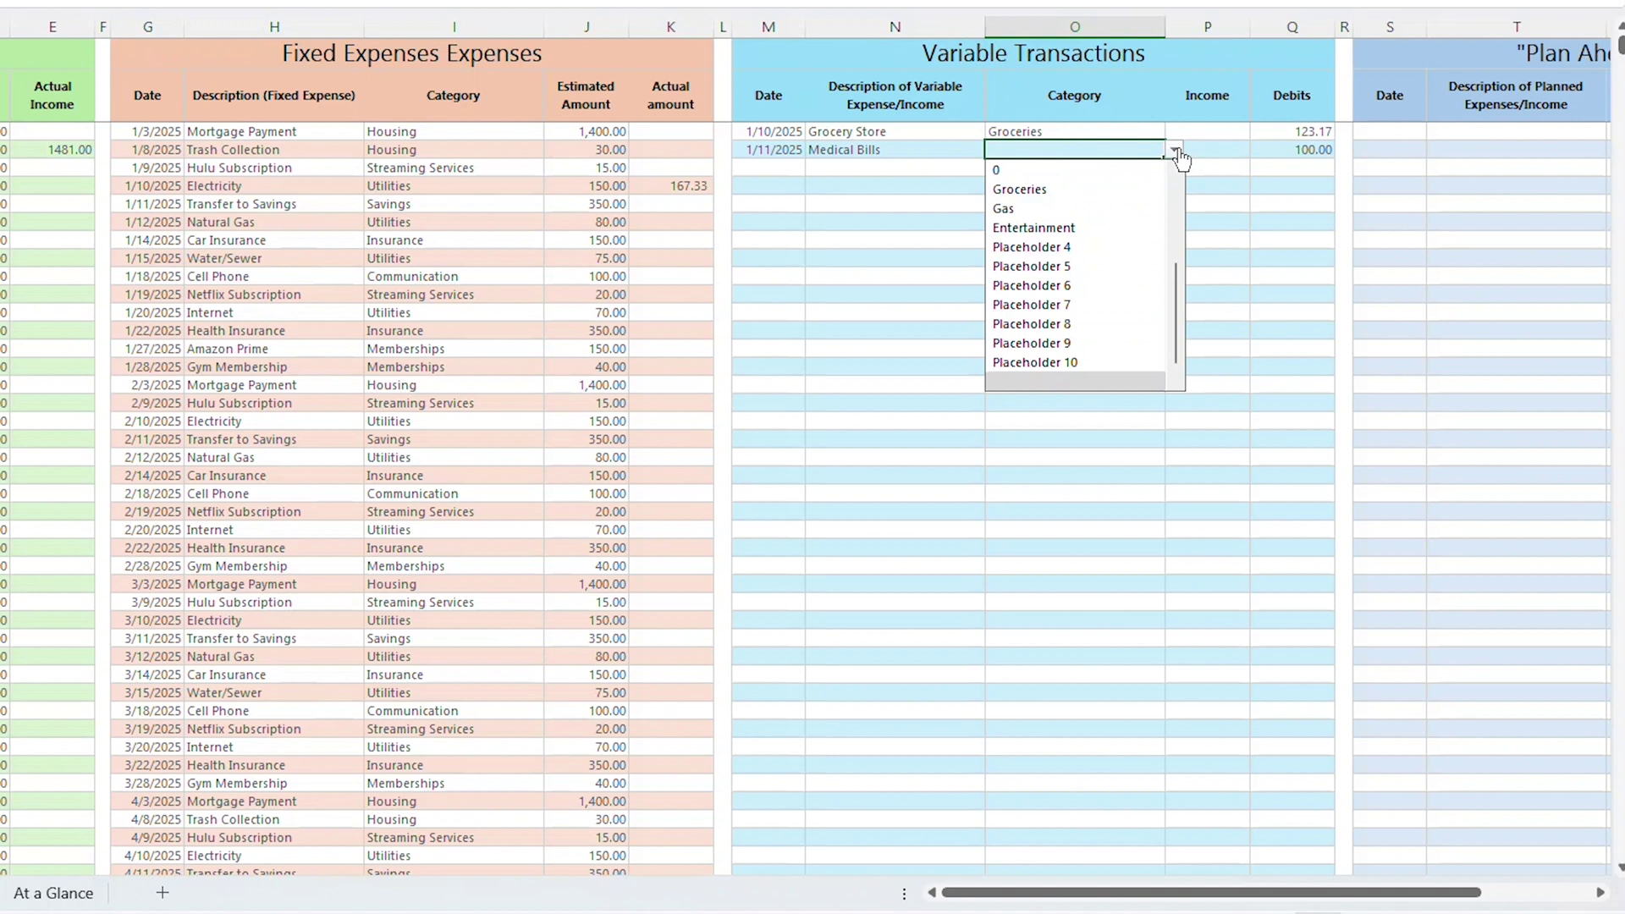
drag(1176, 292, 1174, 179)
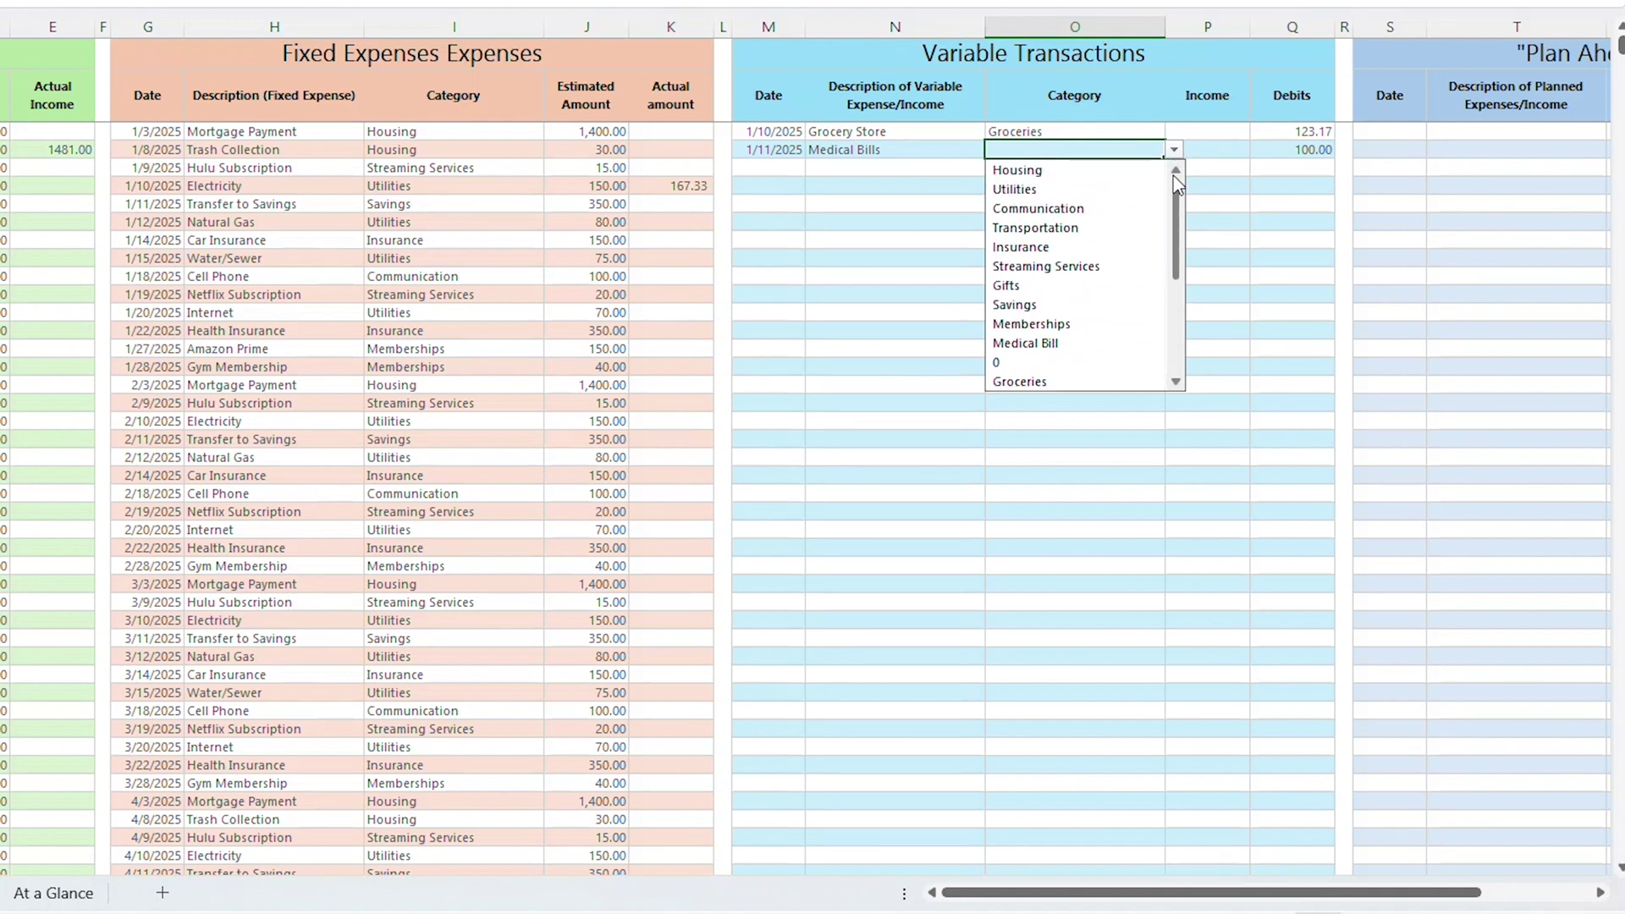
click(1043, 343)
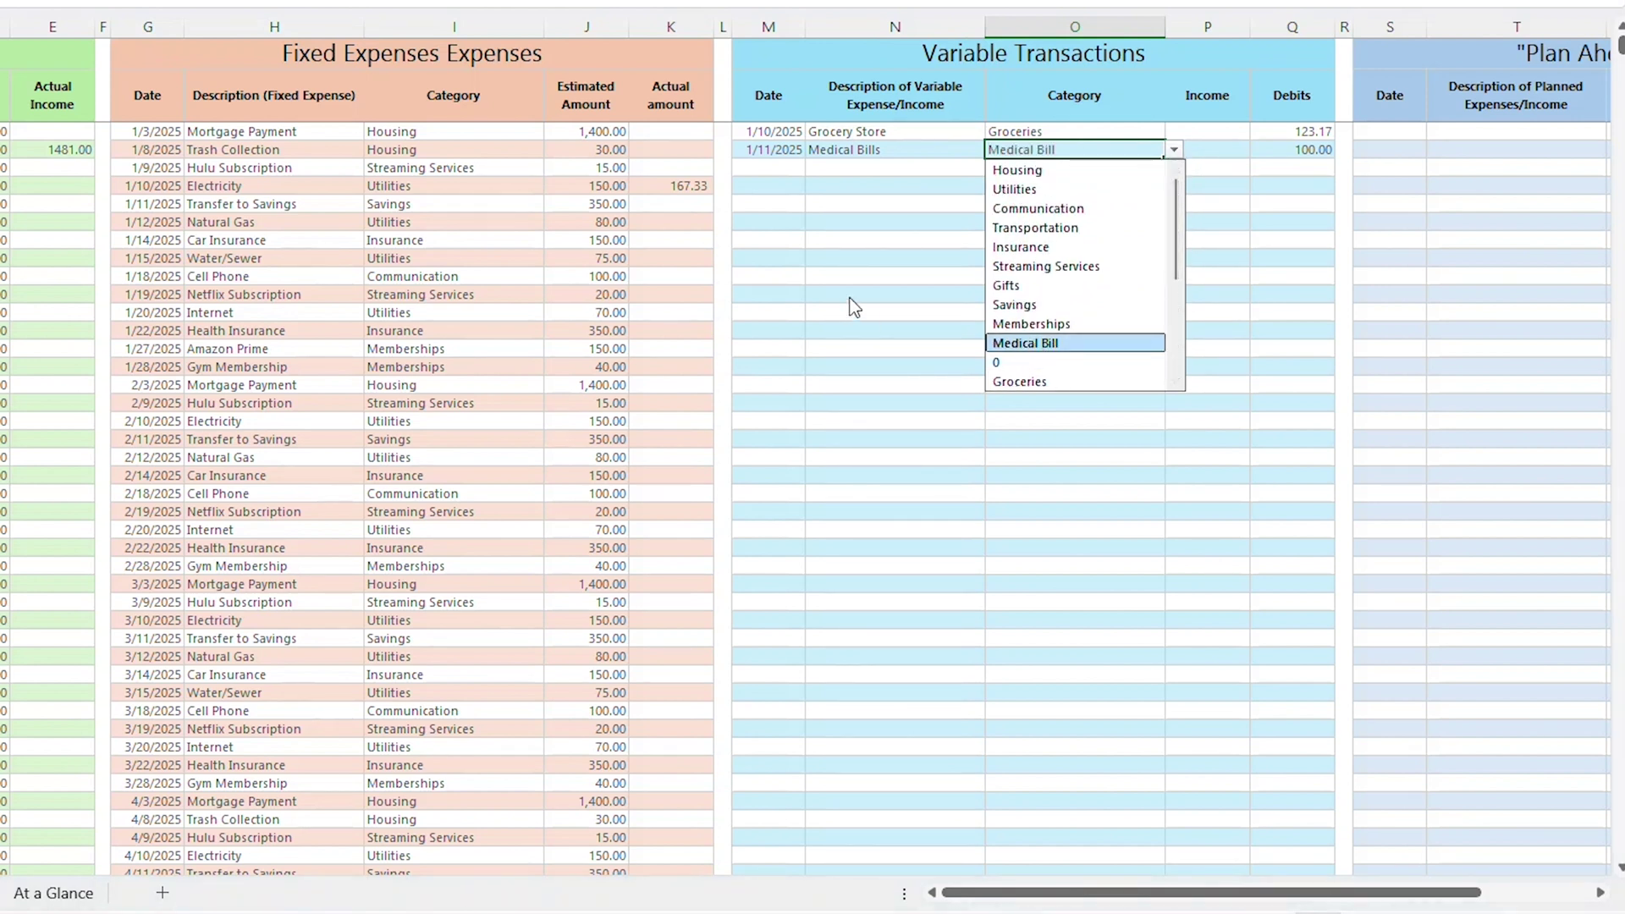
click(844, 170)
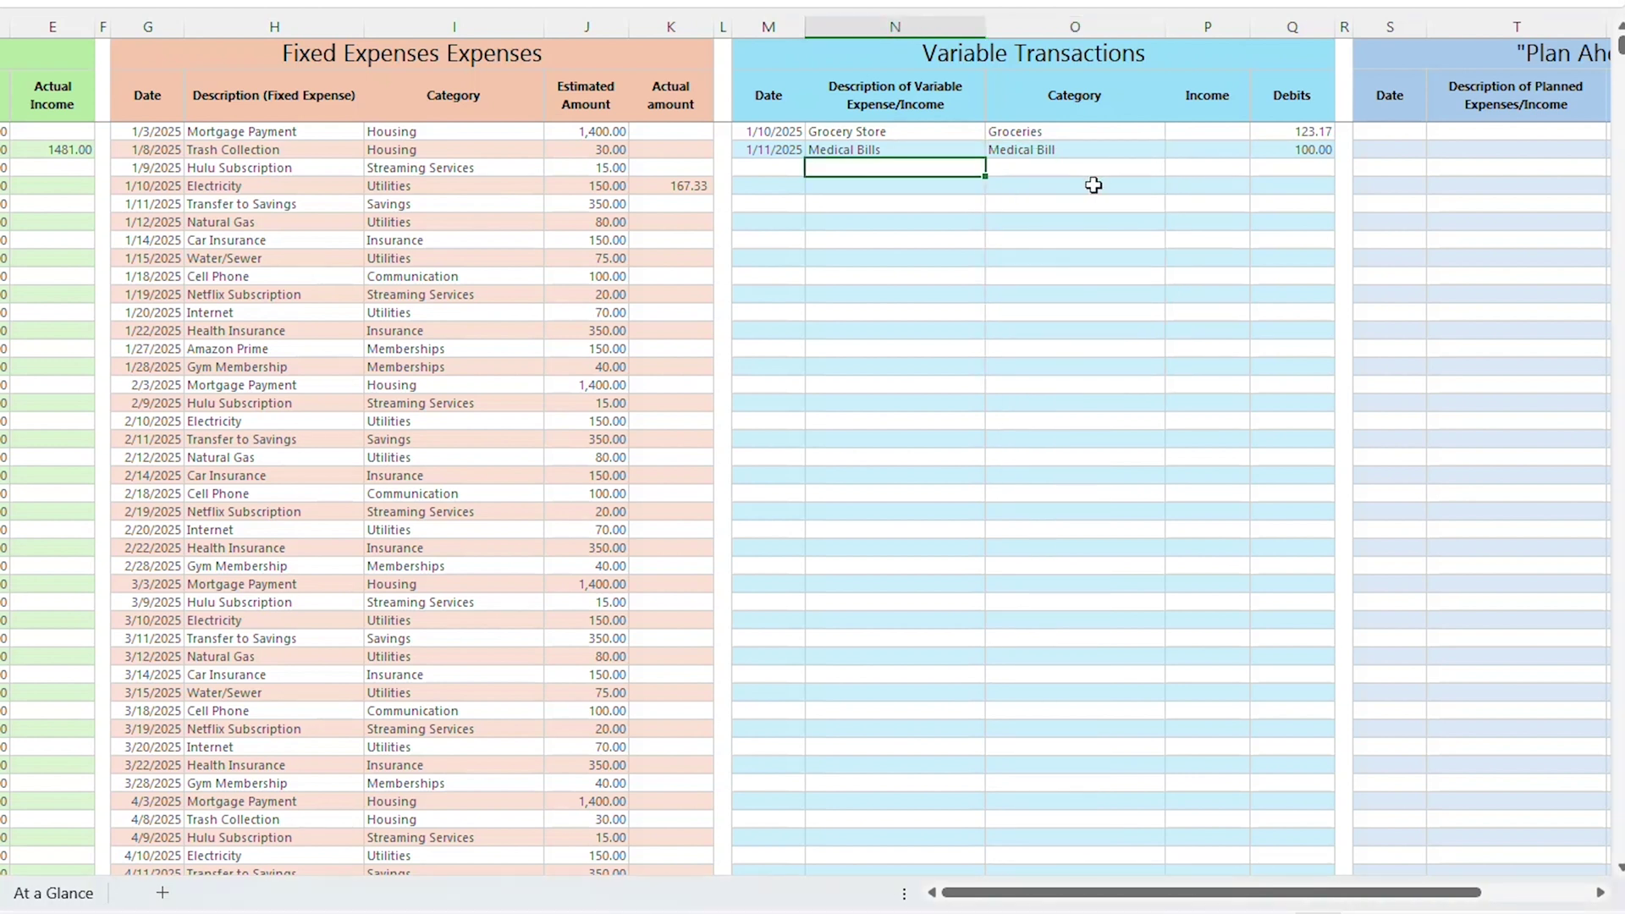
click(770, 167)
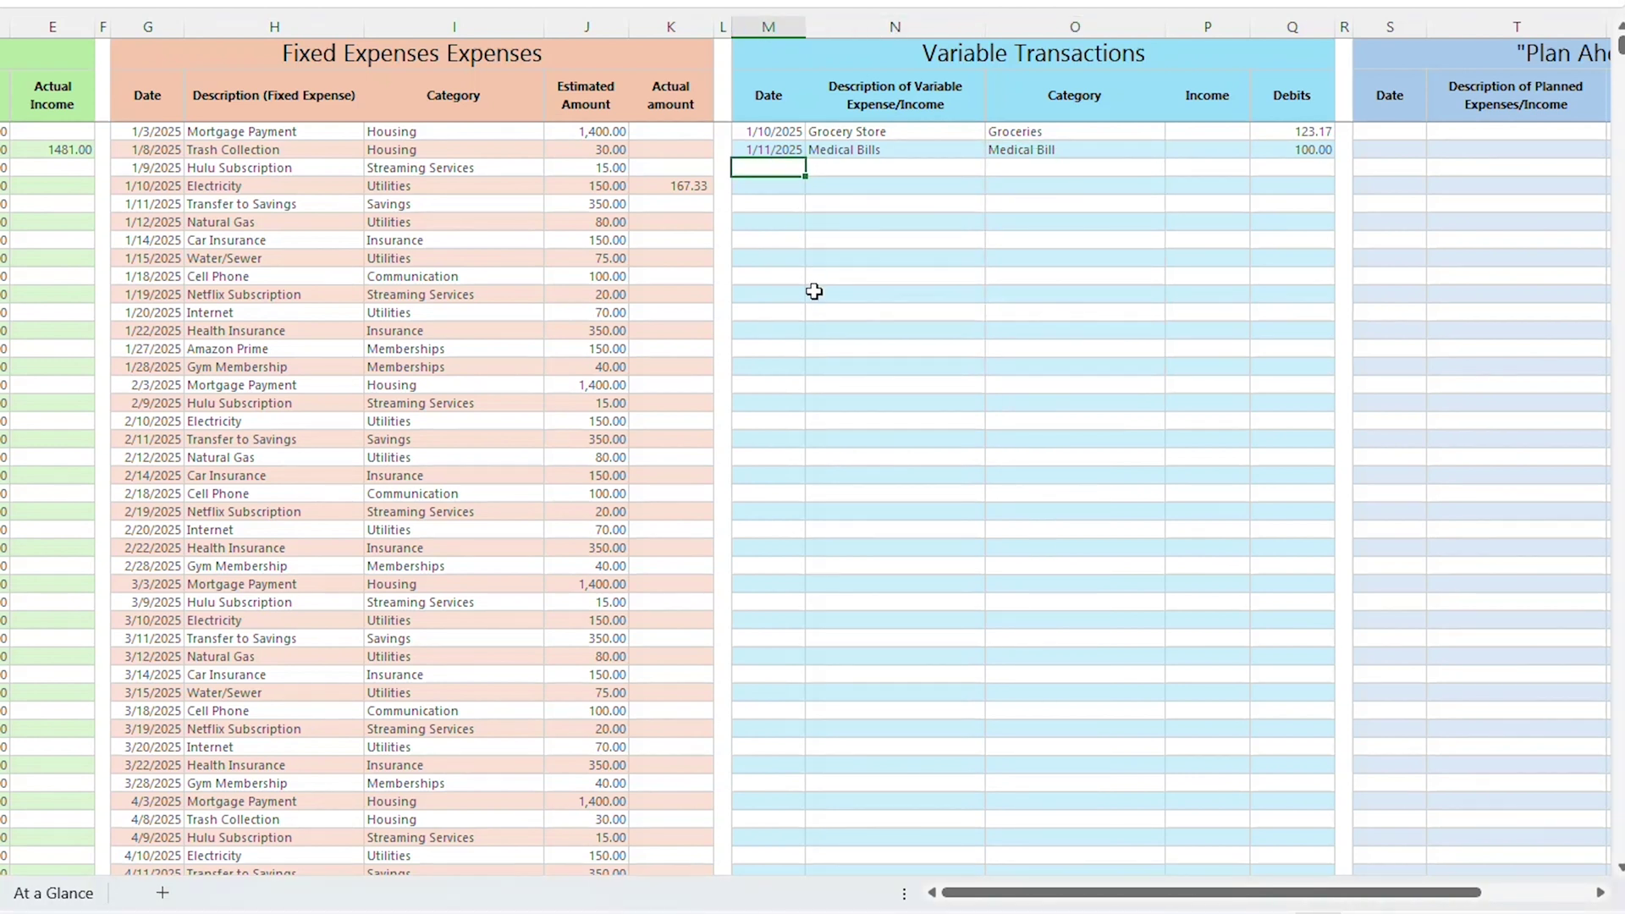
Enter a 1/12/2025 Year End Bonus variable transaction
text(1/12/2025)
click(888, 168)
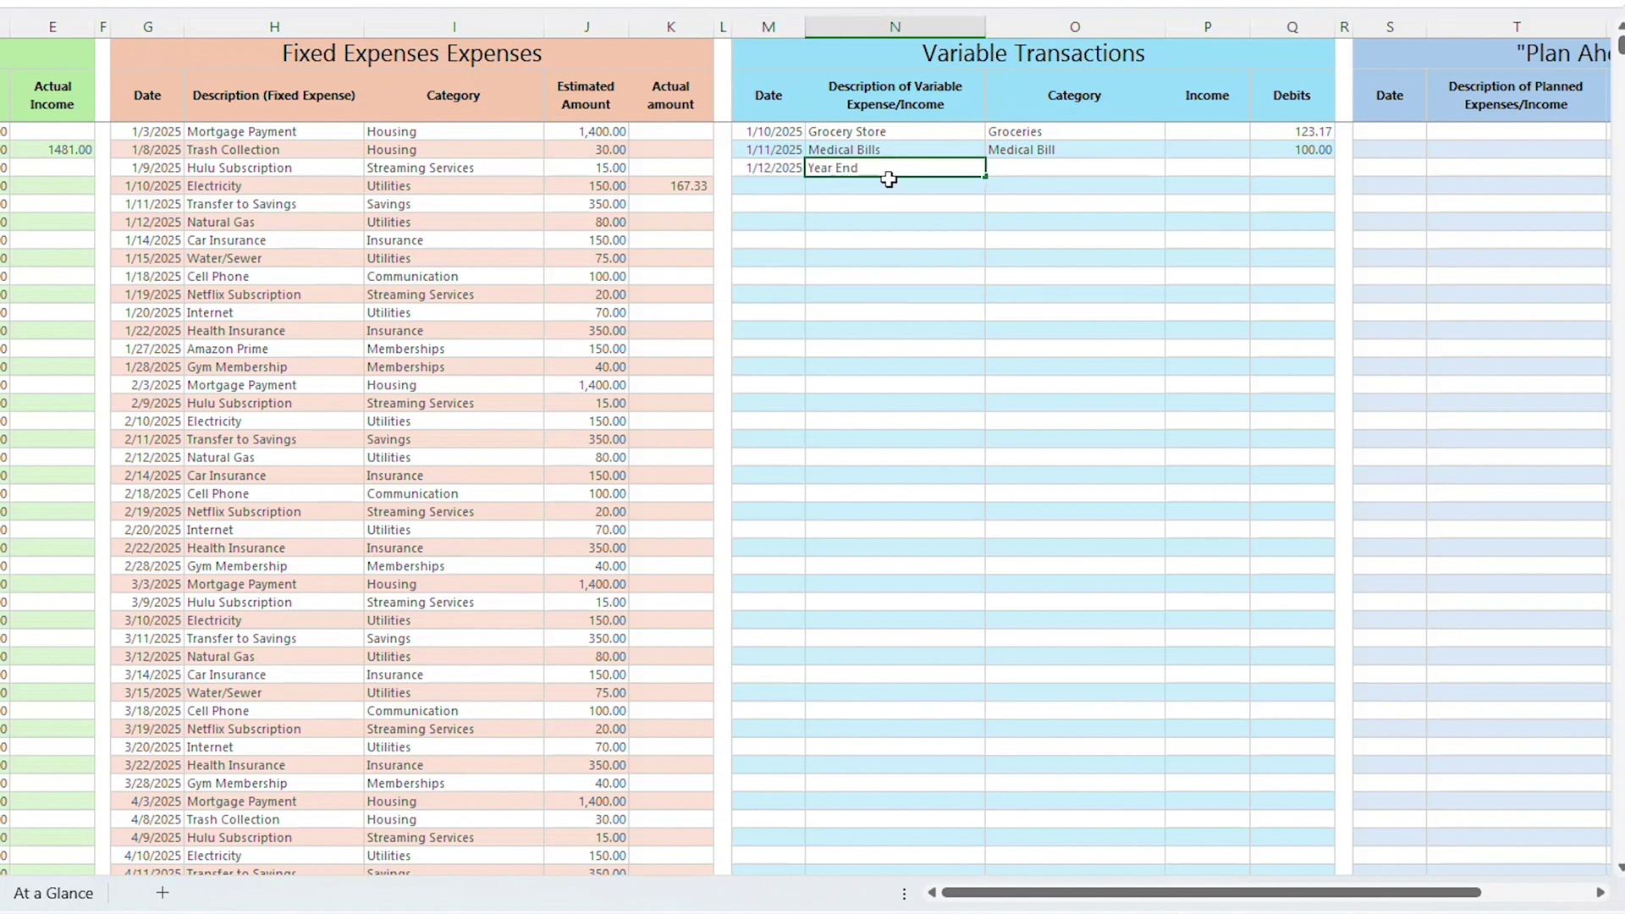
text(Year End Bonus)
click(1041, 169)
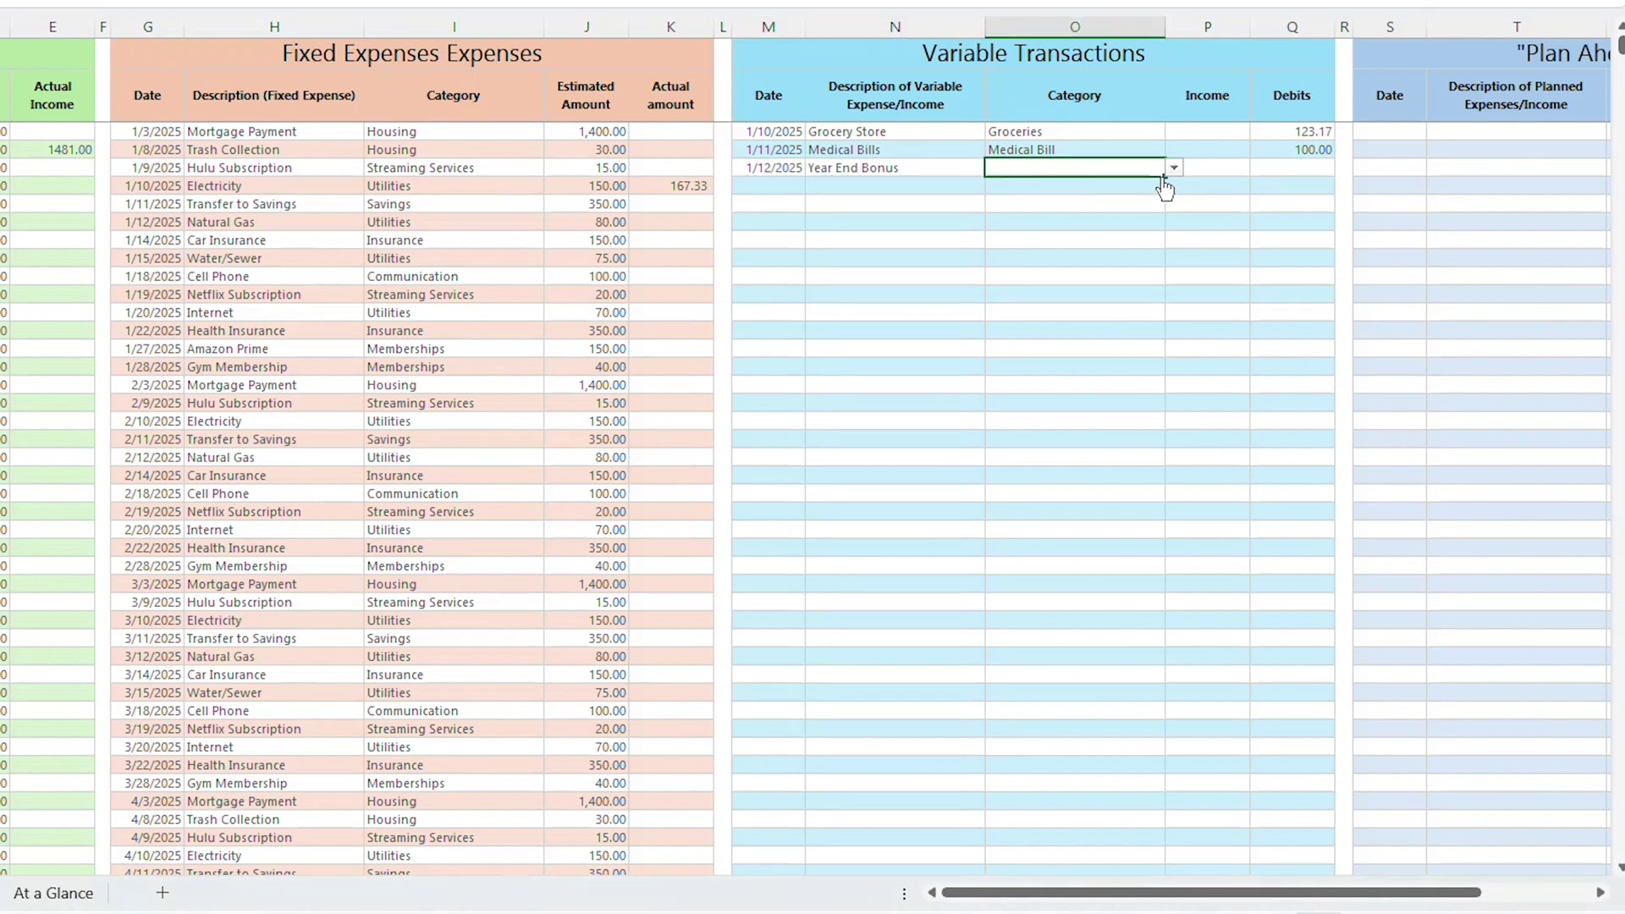
click(1175, 168)
scroll(1176, 305, up, 4)
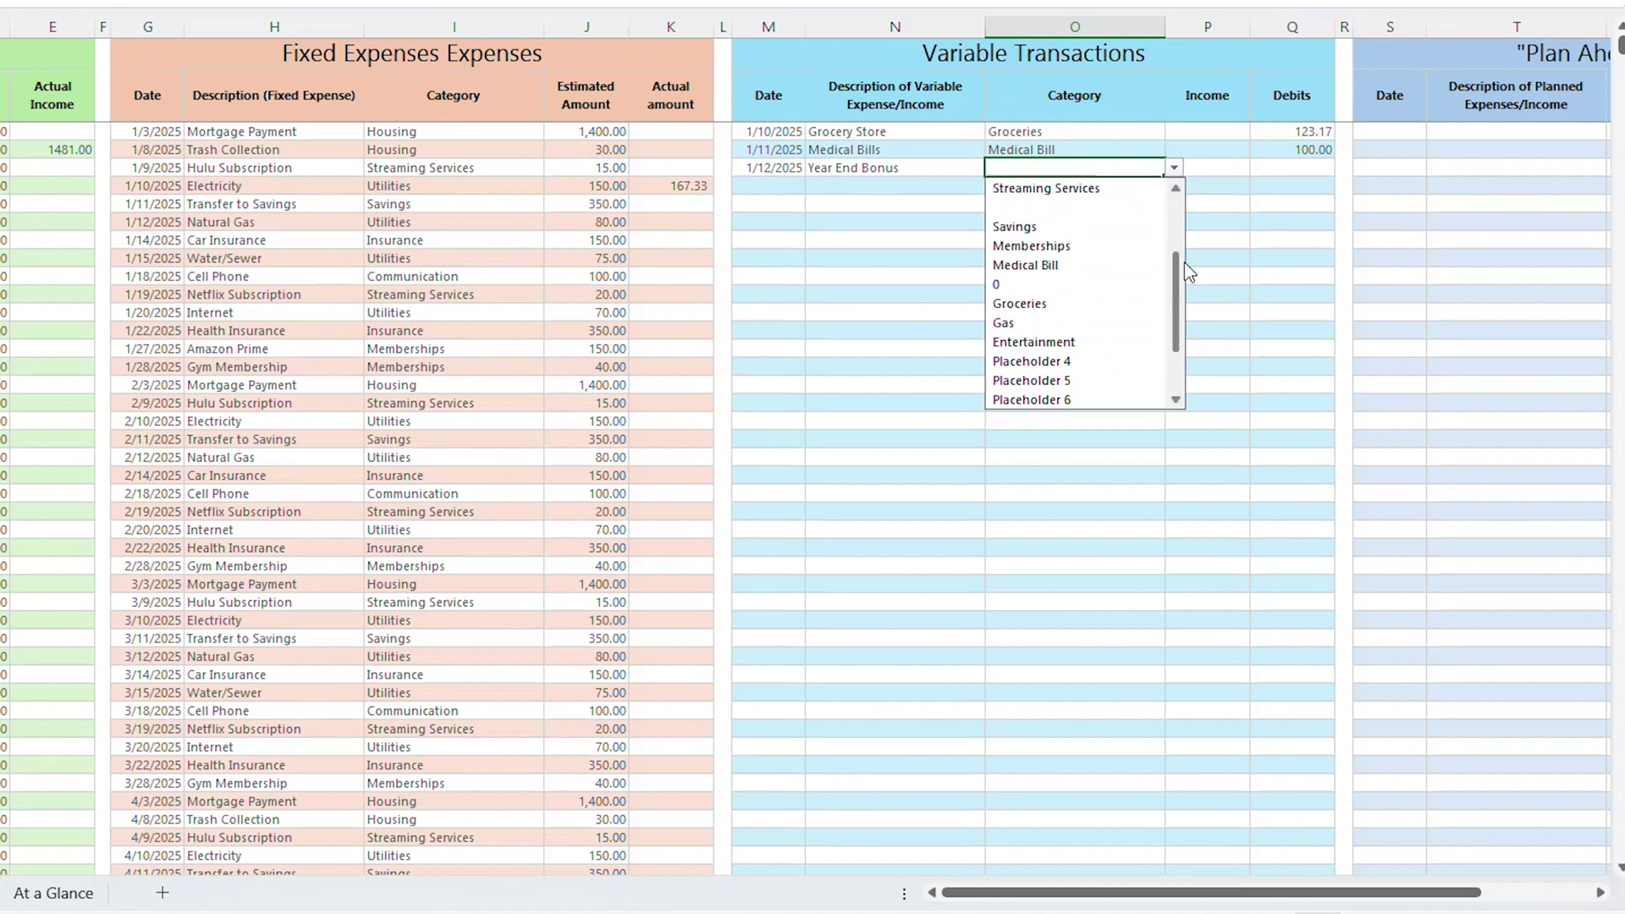
Add Extra Income as a fixed income category on the Set up Sheet
click(180, 892)
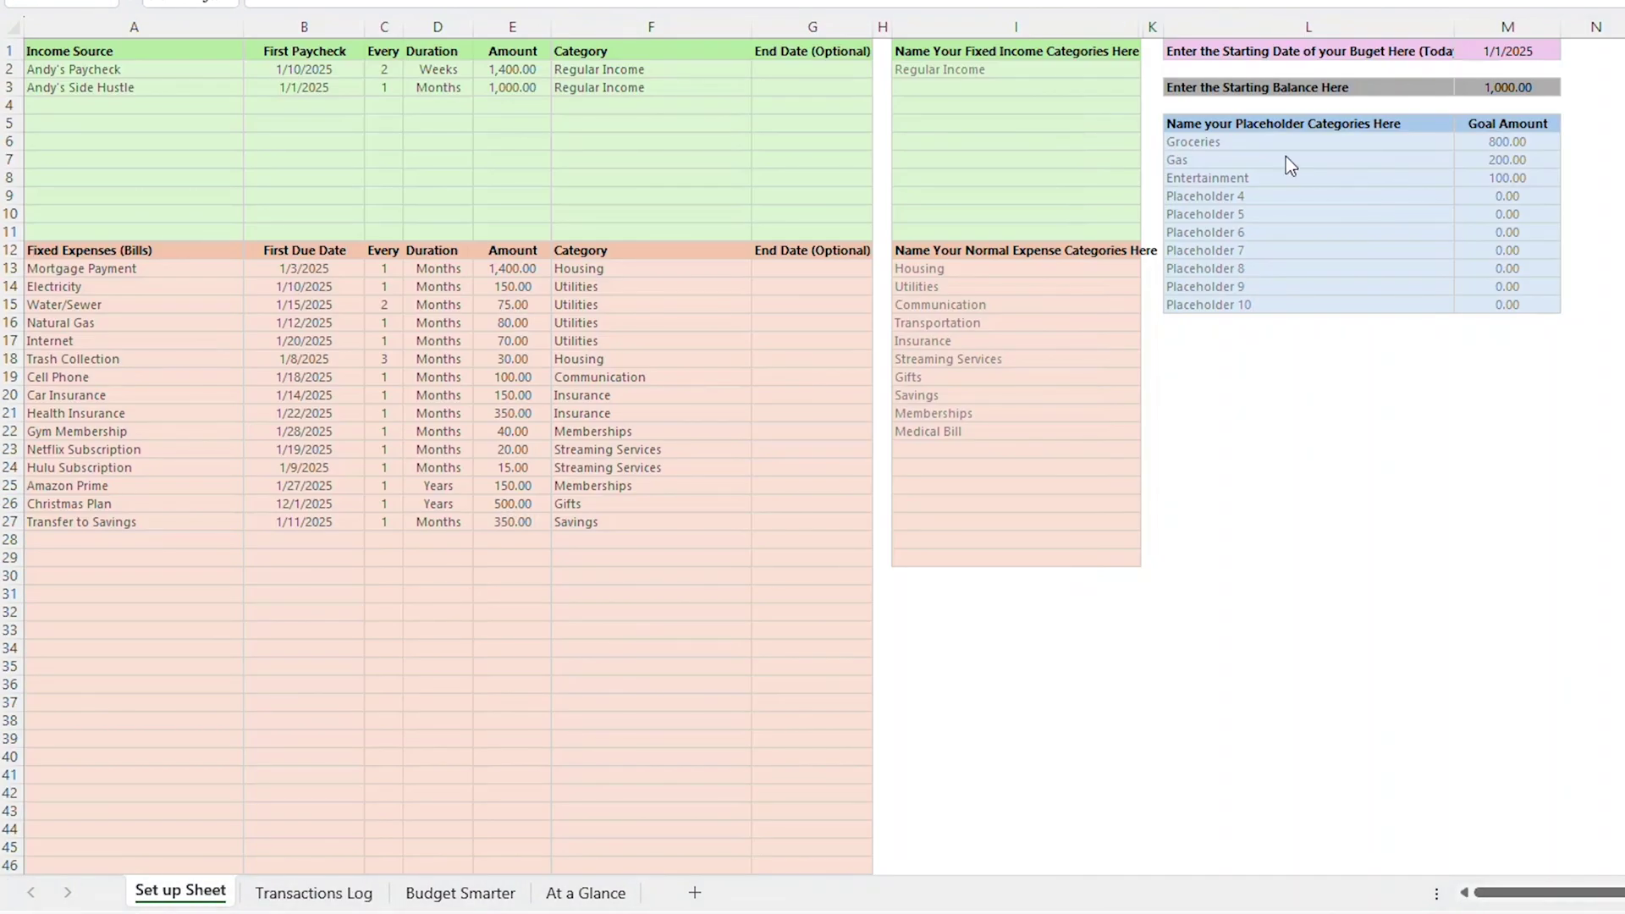
click(971, 88)
text(Extra Income)
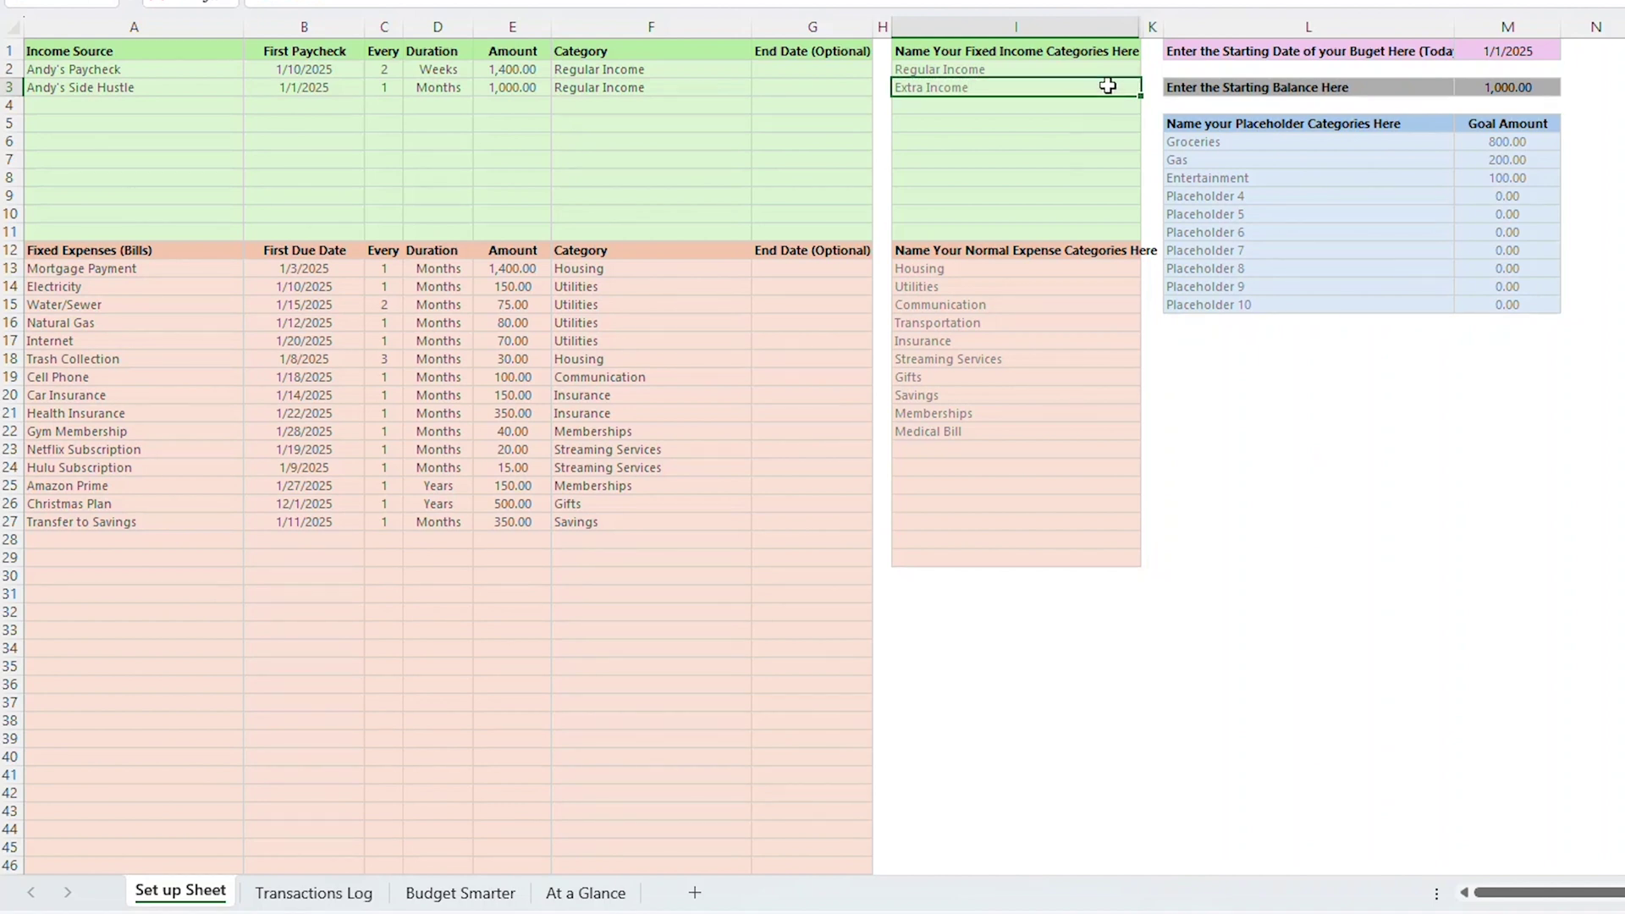
click(324, 895)
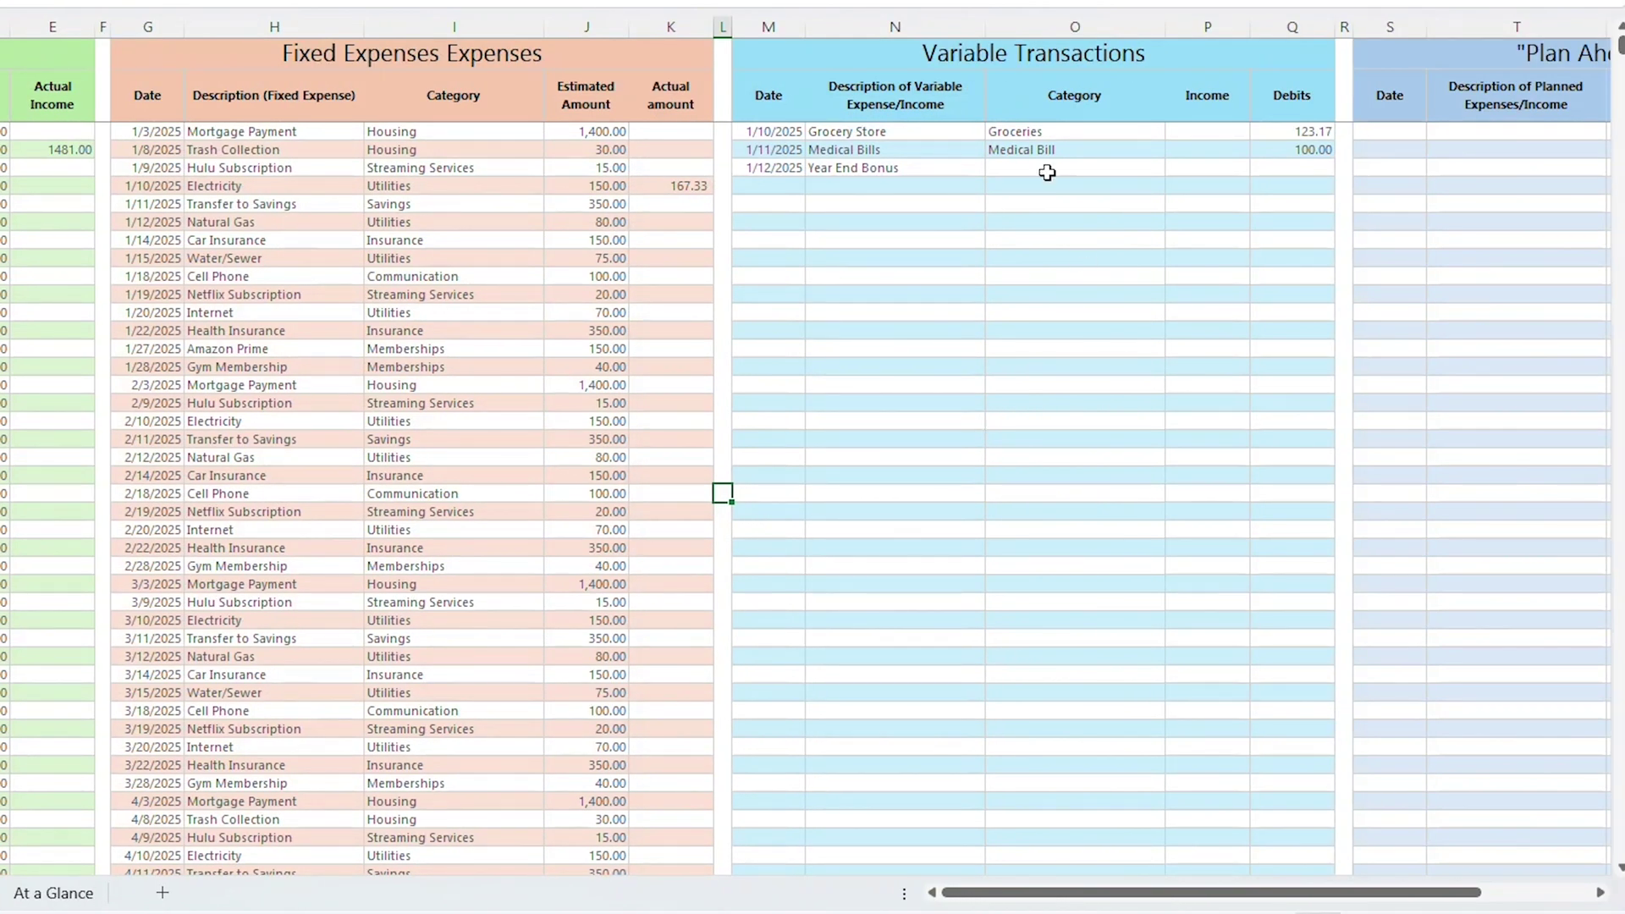
File the Year End Bonus under Extra Income and enter its 500 income amount
click(1043, 166)
click(1174, 168)
scroll(1185, 304, down, 2)
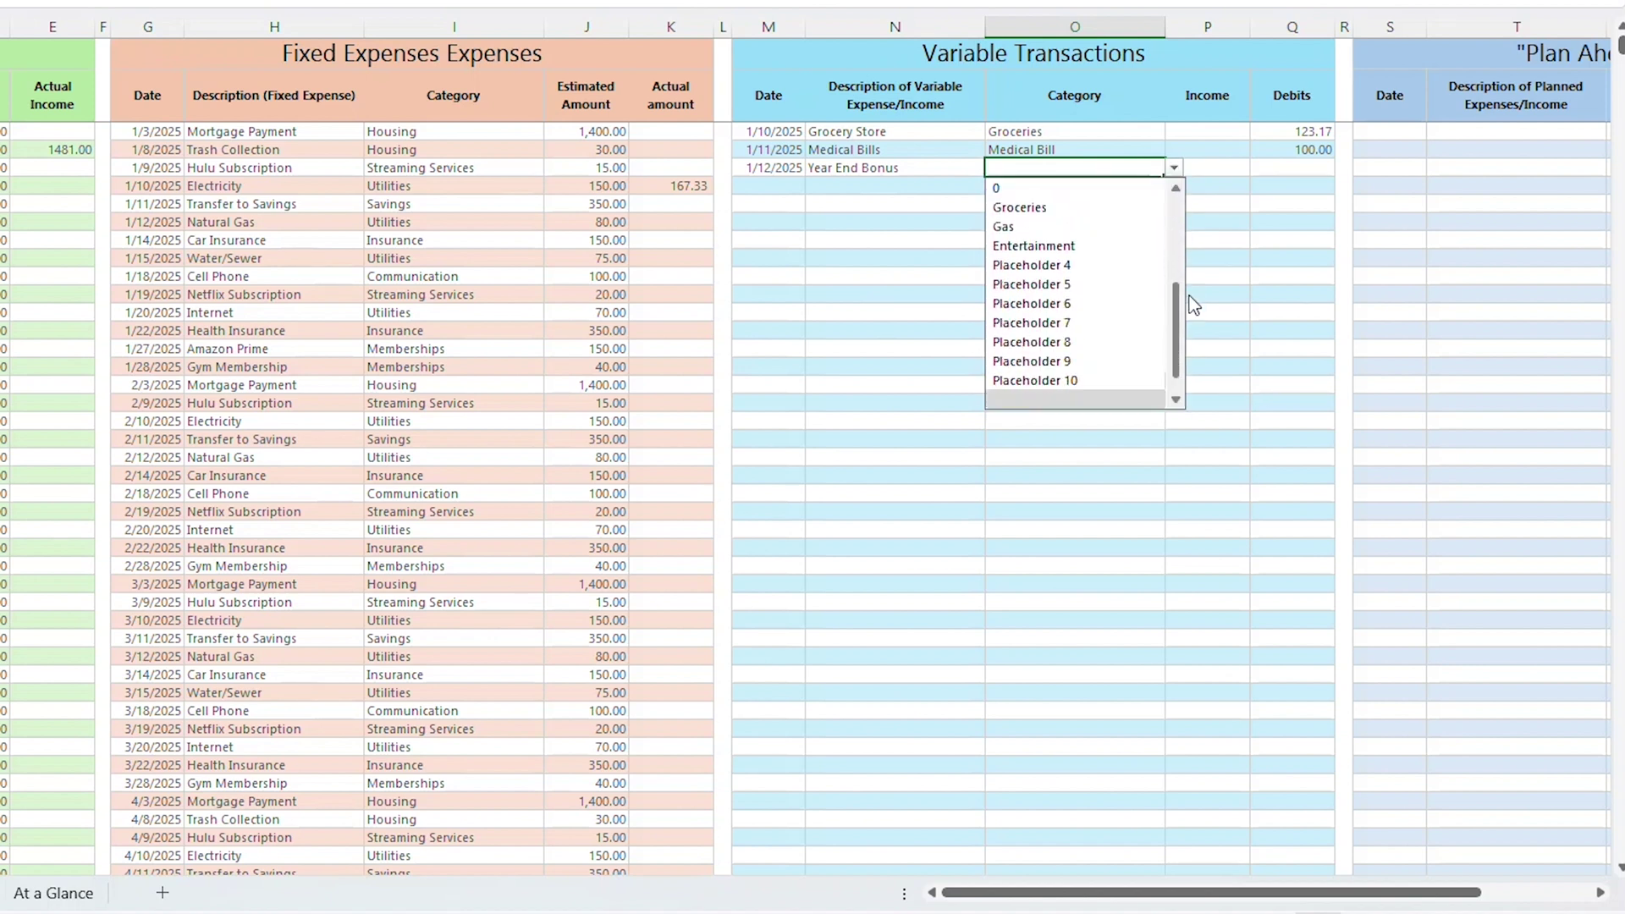
click(1032, 399)
click(1218, 169)
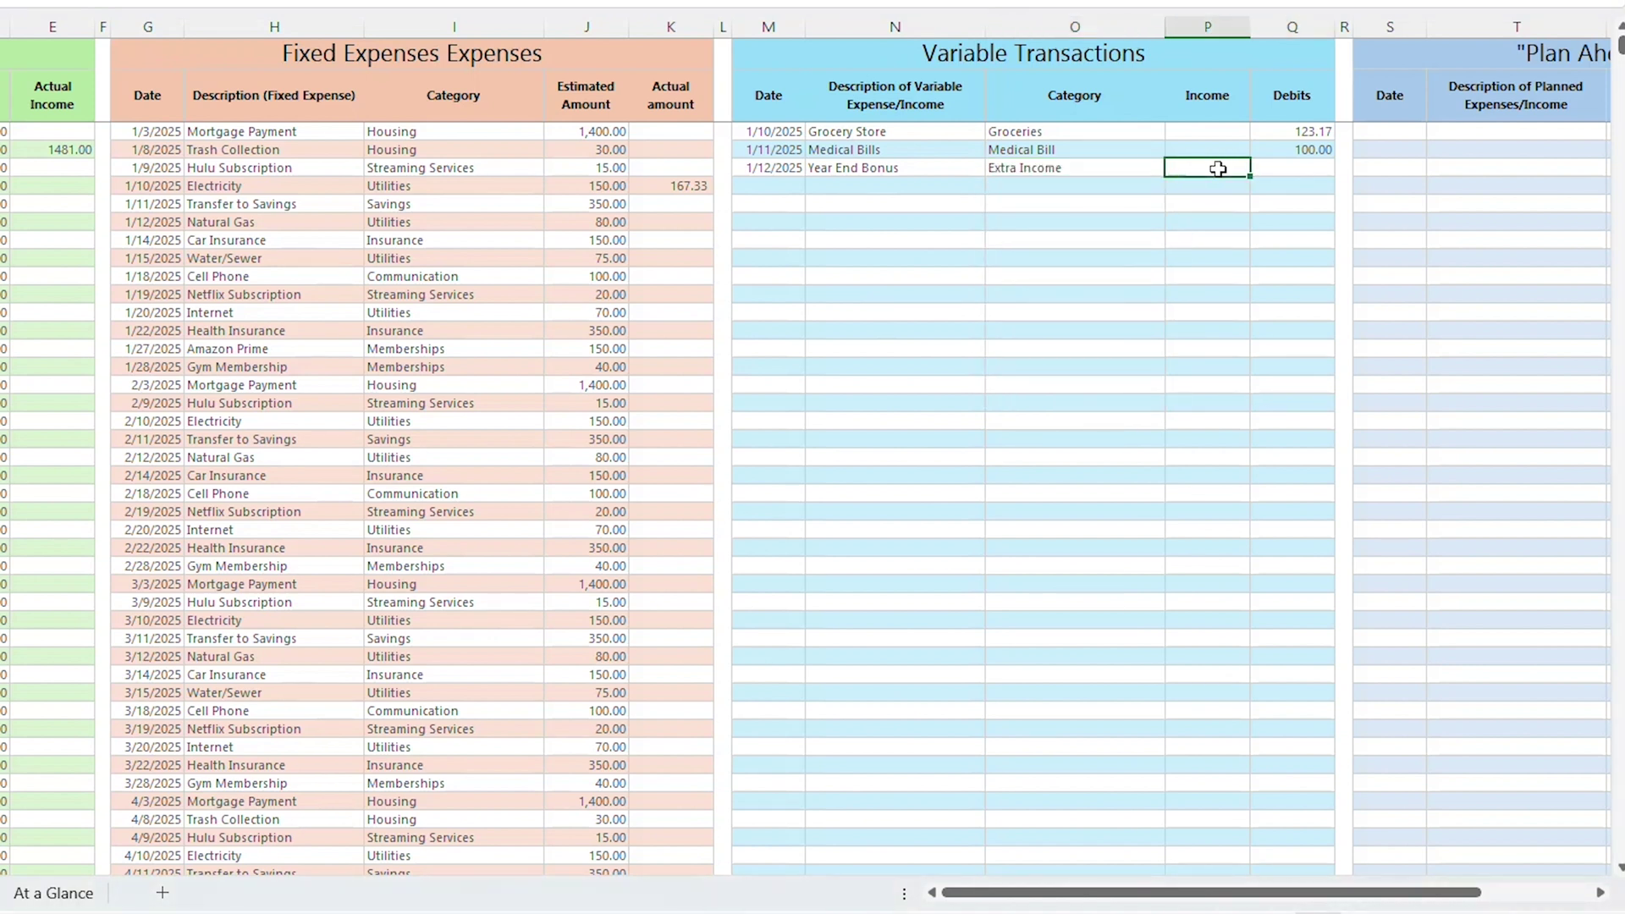
text(5)
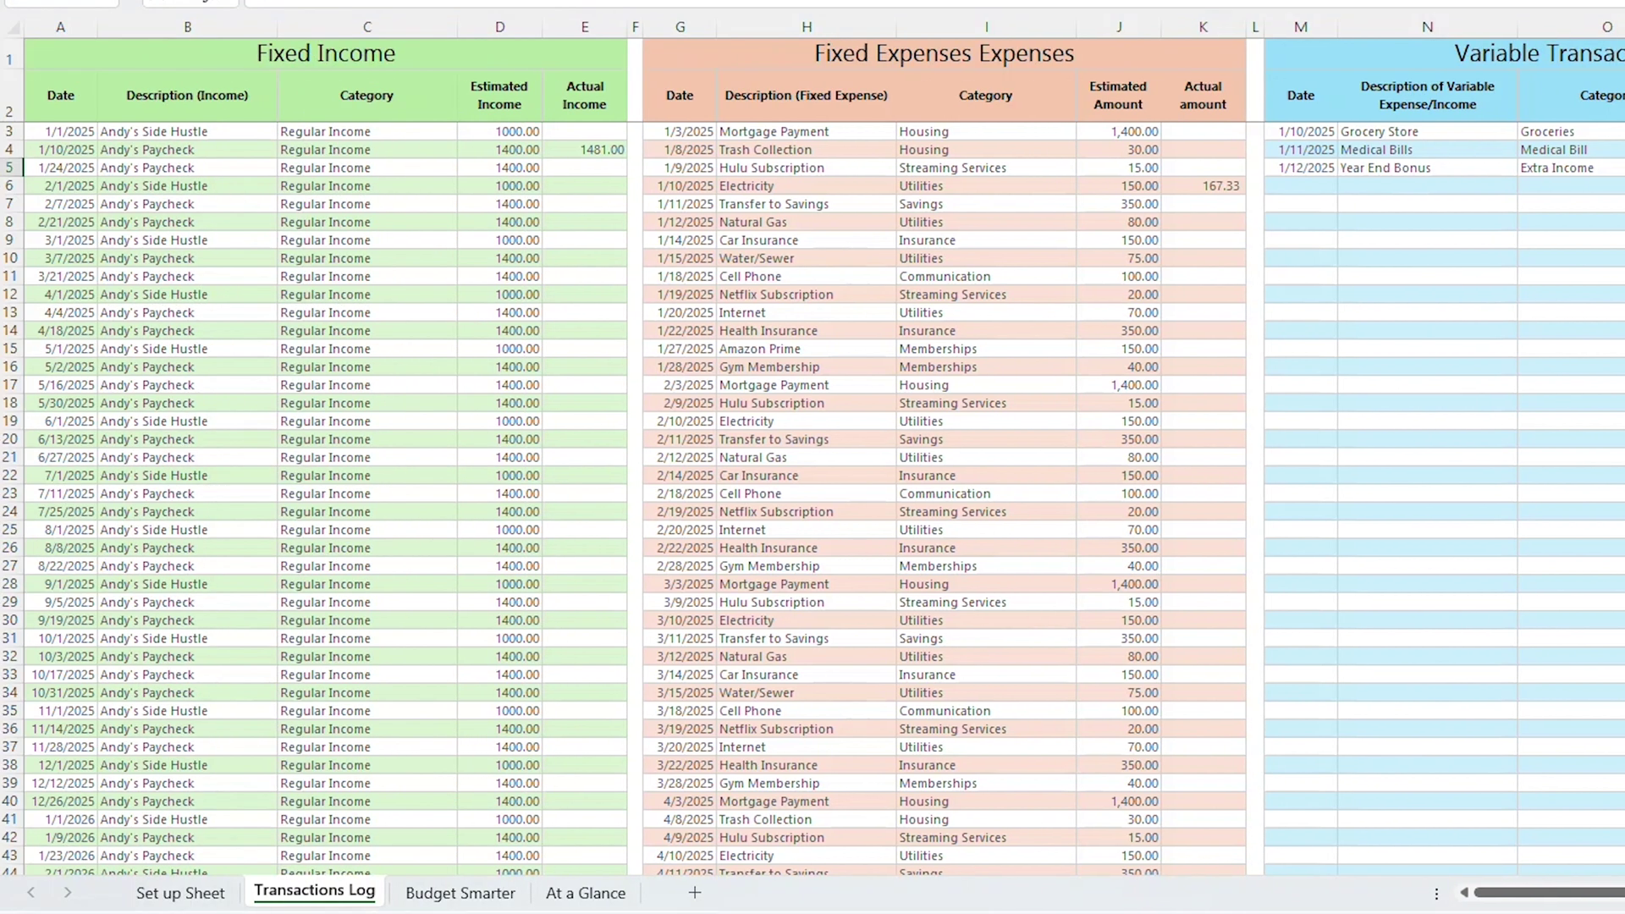
Check the 500.00 bonus lifts the 1/12/2025 balance to 1,715.50, then scroll to Plan Ahead Transactions
click(459, 893)
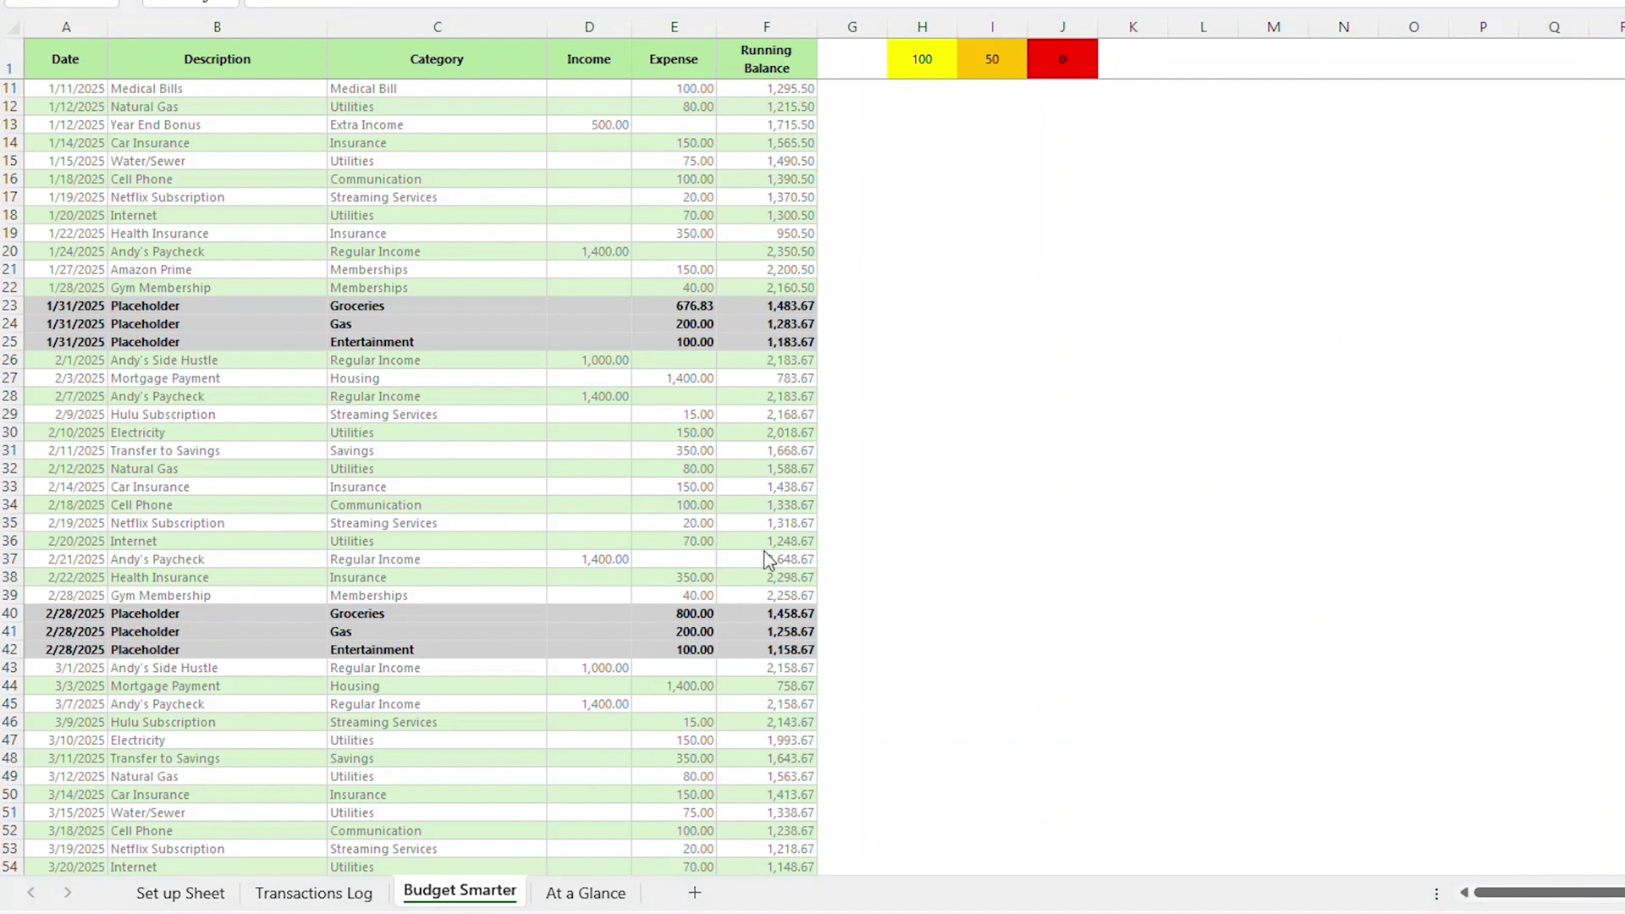
click(320, 897)
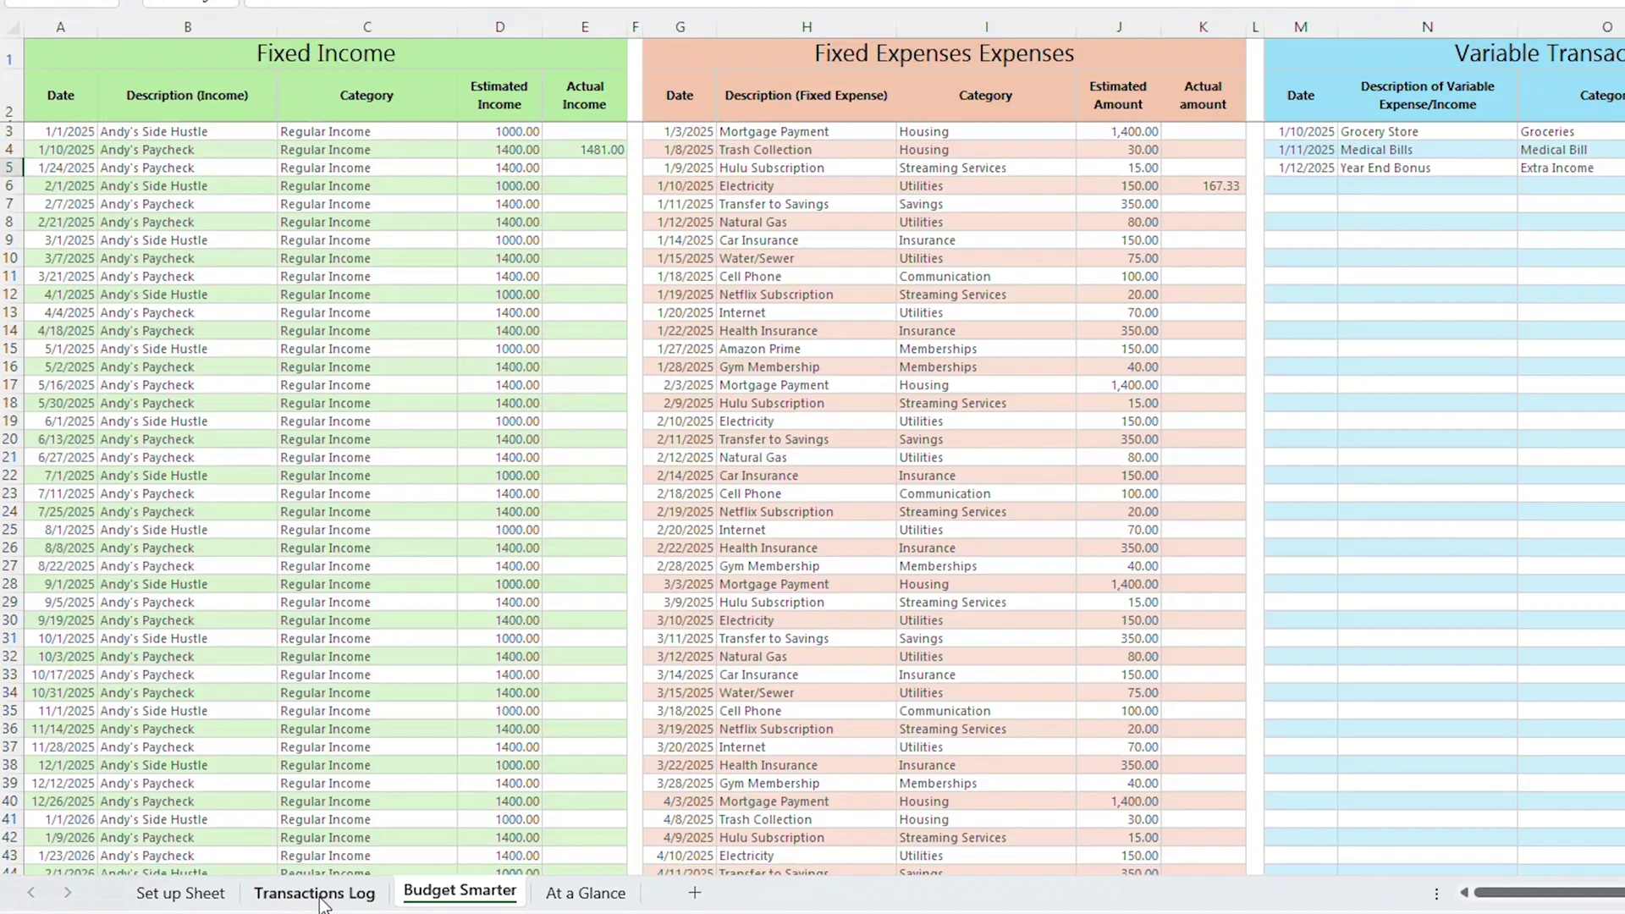
drag(1073, 892, 1253, 906)
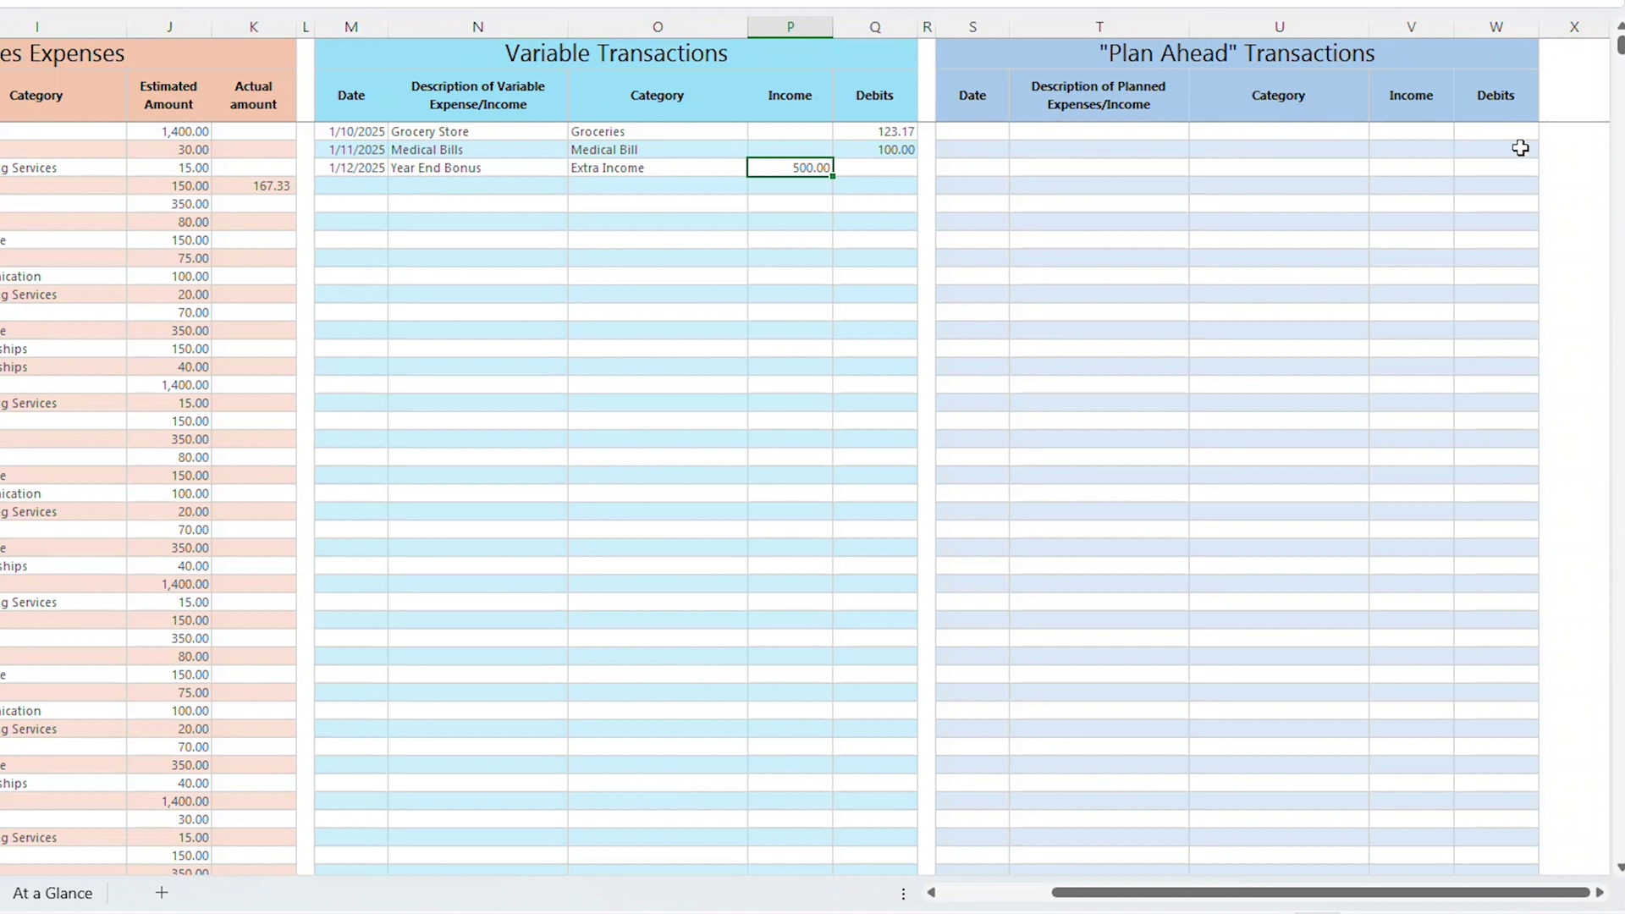
click(967, 135)
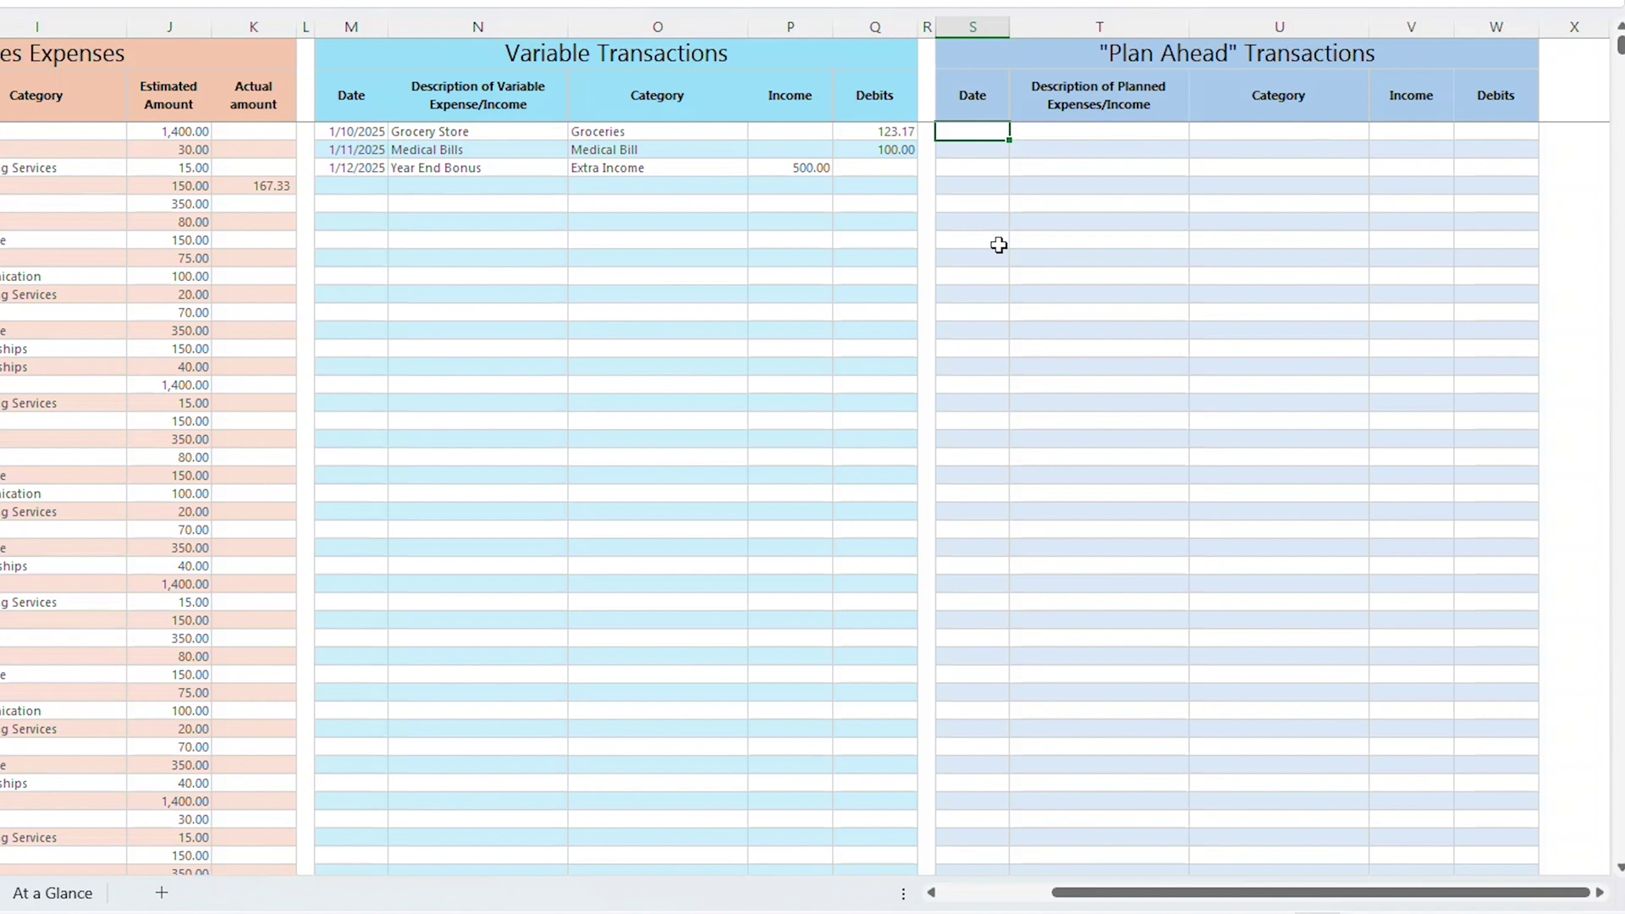
Add a 1/31 Oil Change plan-ahead entry with a 45 debit under Transportation
text(1/31/2025)
click(1112, 139)
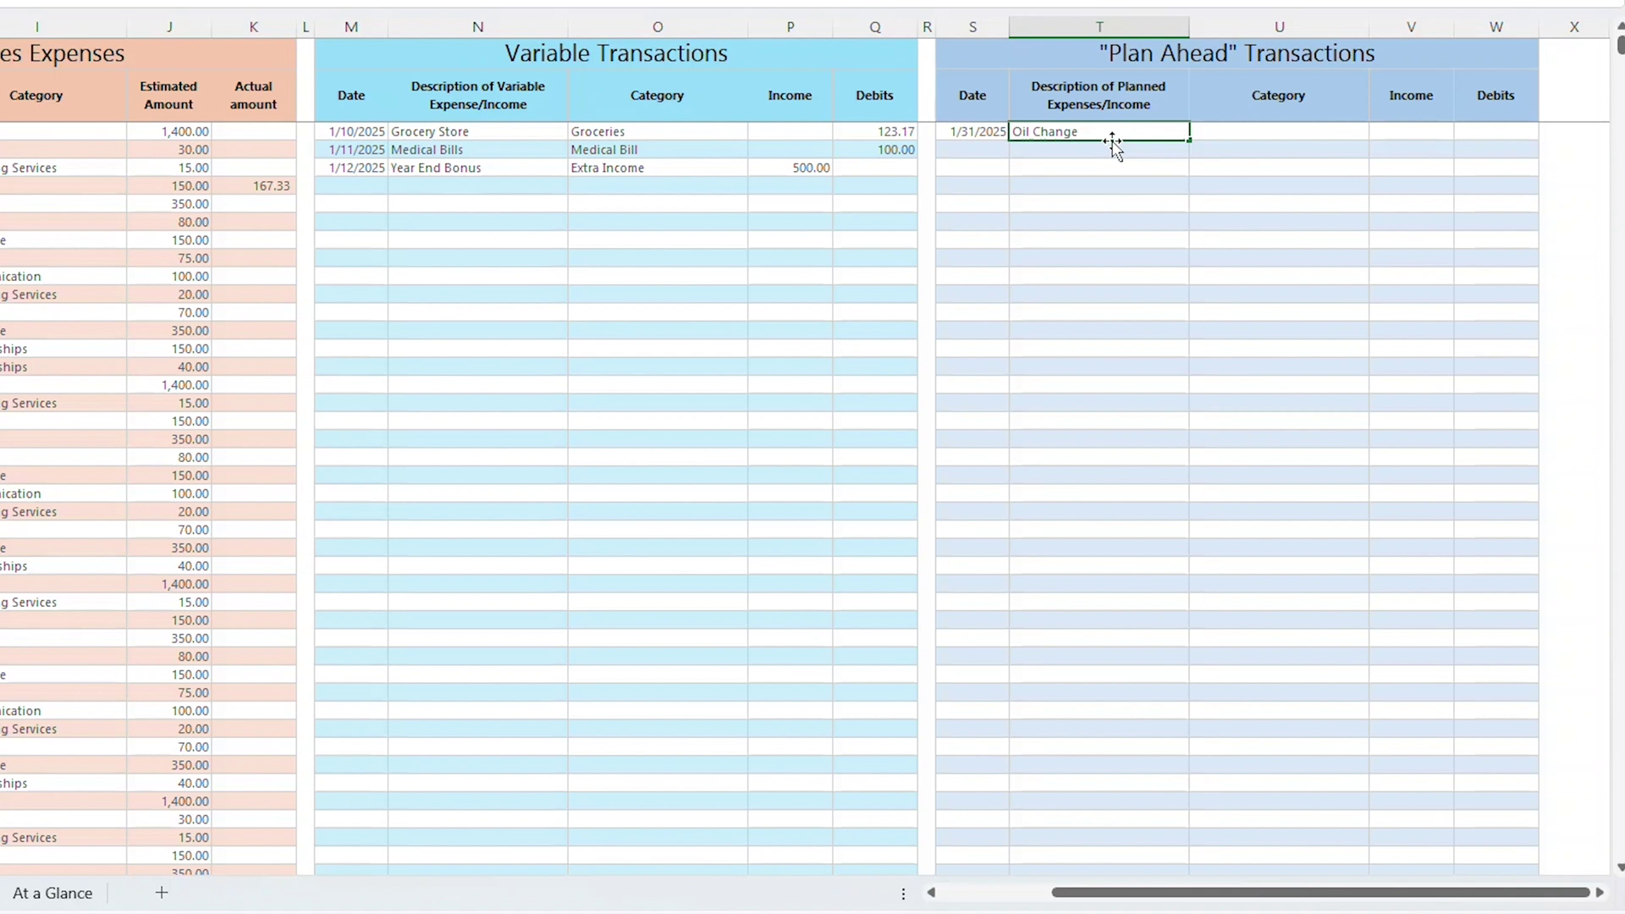
click(1494, 131)
text(45)
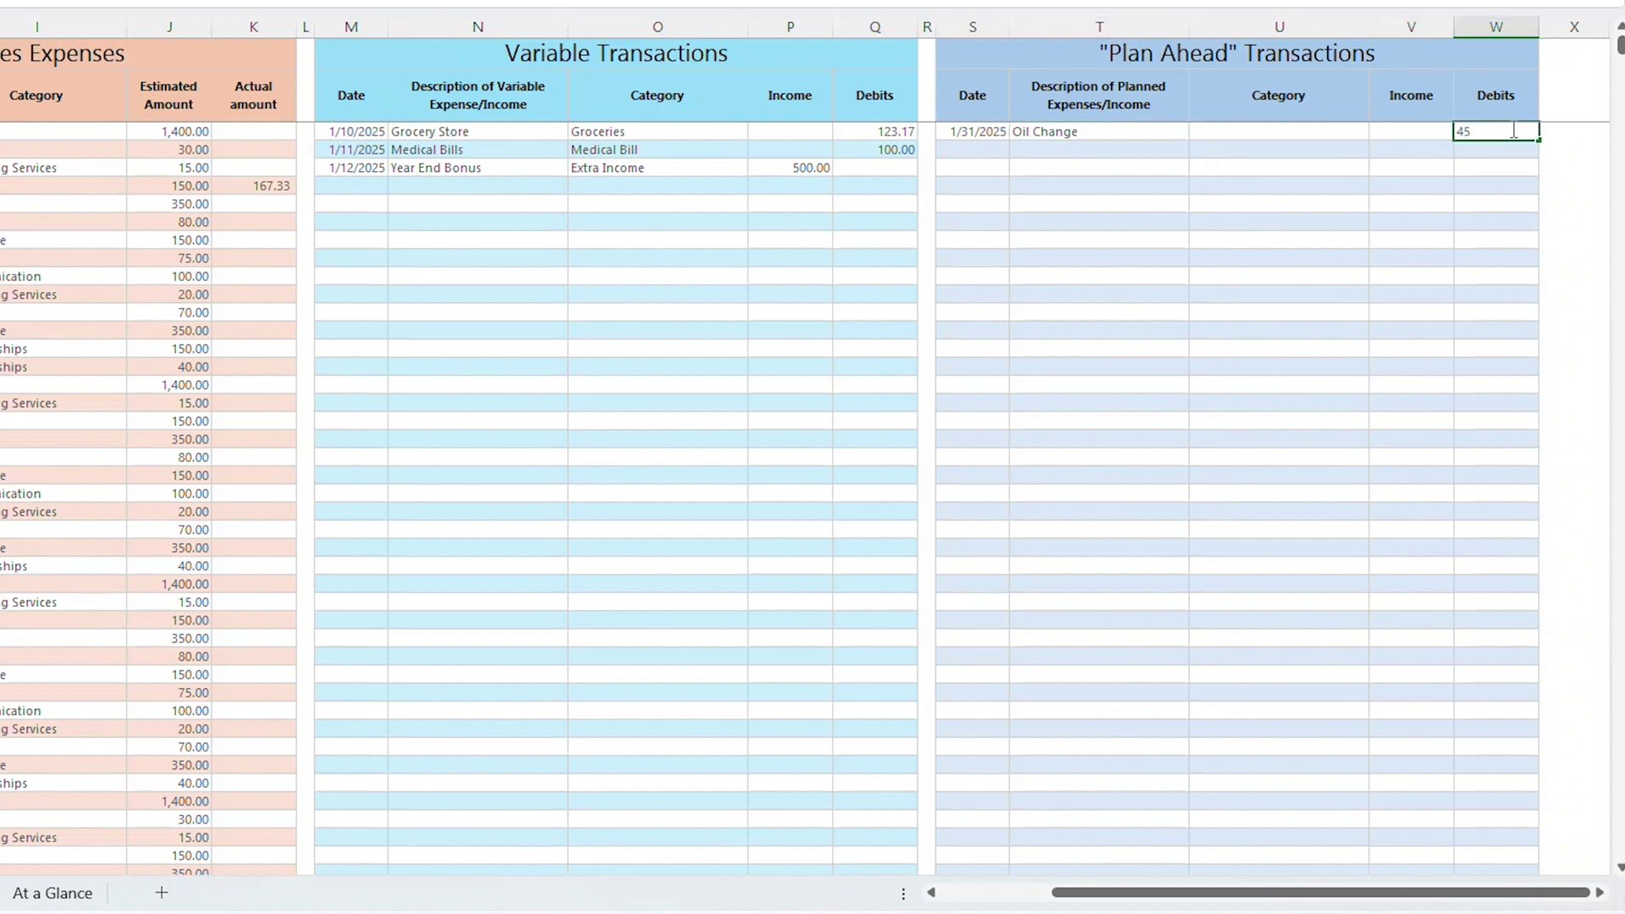
key(Return)
click(1321, 131)
click(1378, 132)
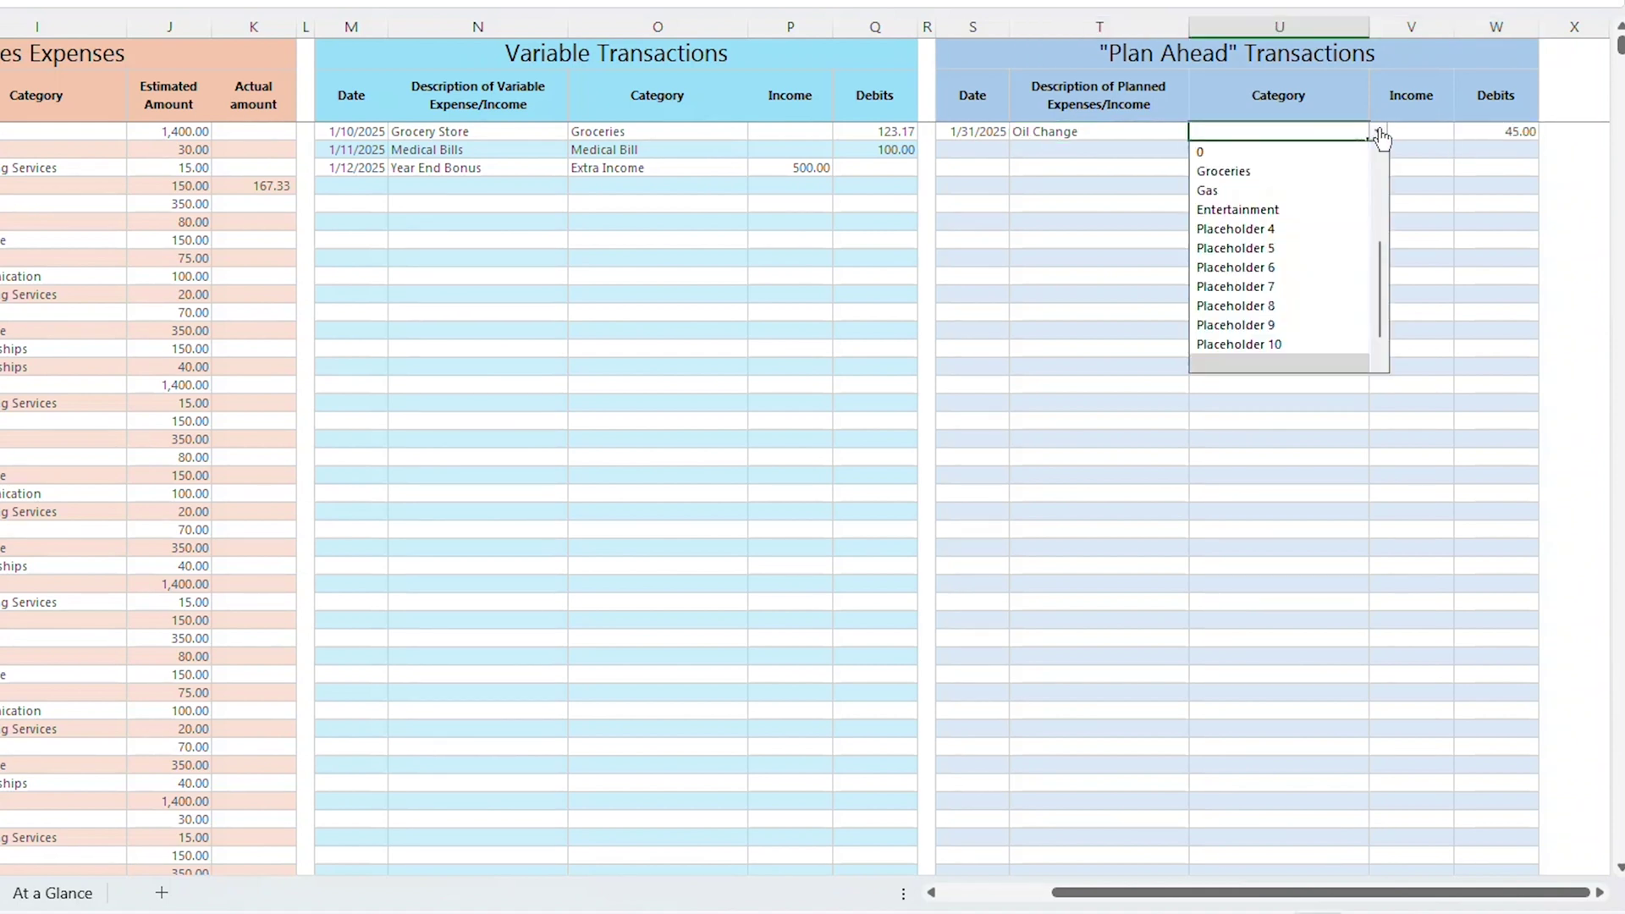
drag(1381, 264, 1381, 184)
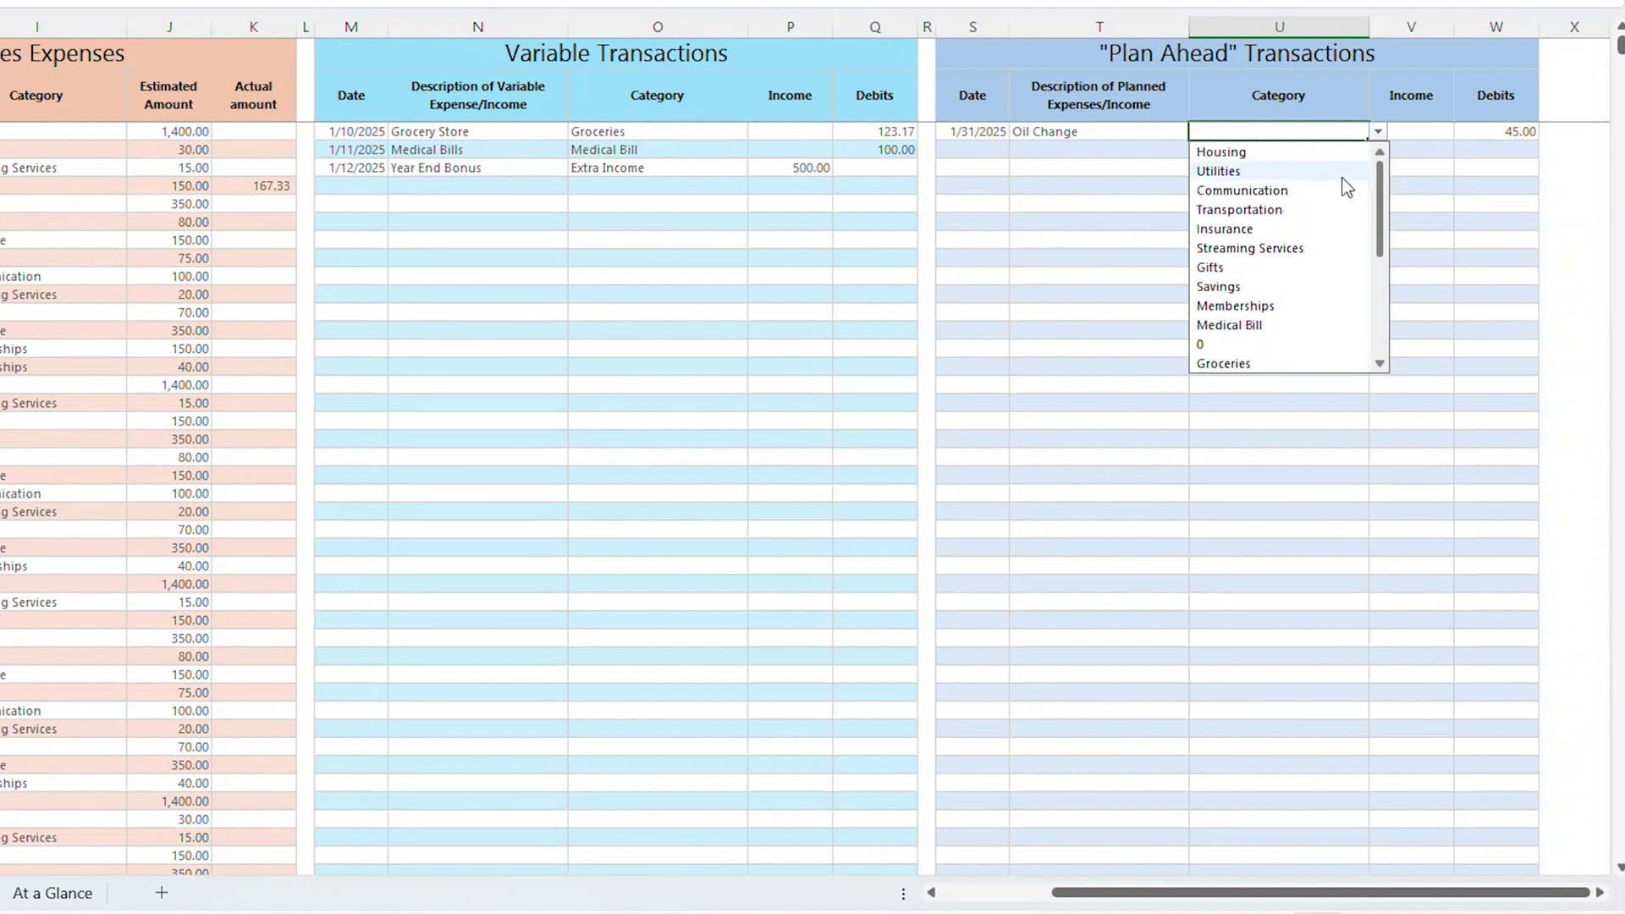
click(1245, 212)
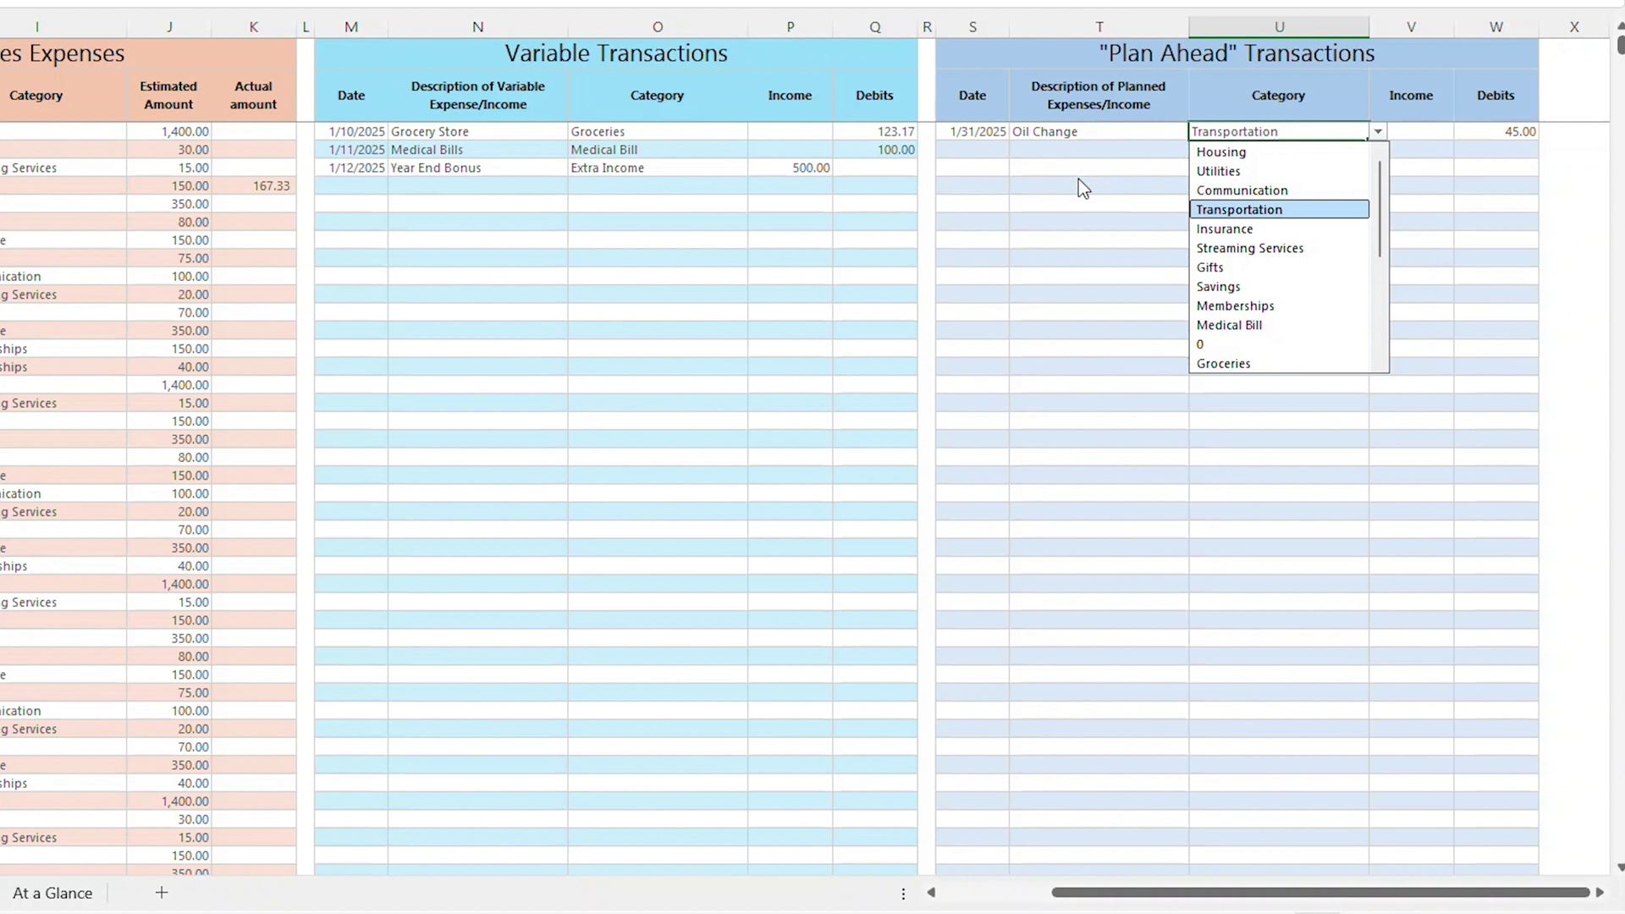
click(997, 136)
Select the empty Variable Transactions row and the Oil Change plan-ahead row
click(353, 185)
drag(351, 185, 855, 184)
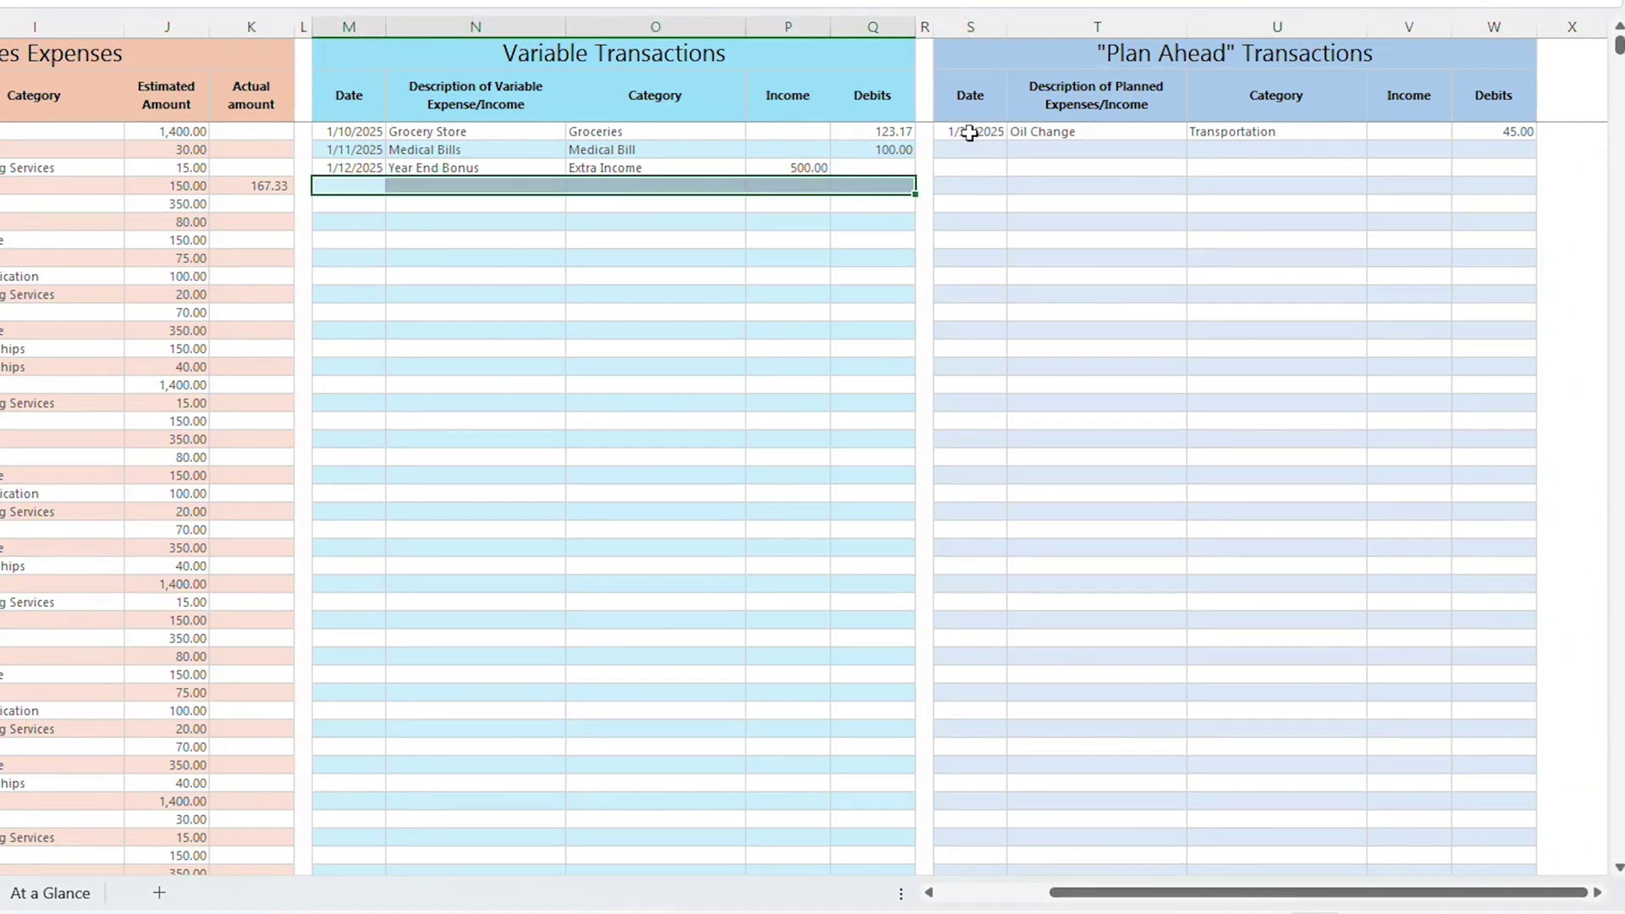
drag(973, 131, 1476, 136)
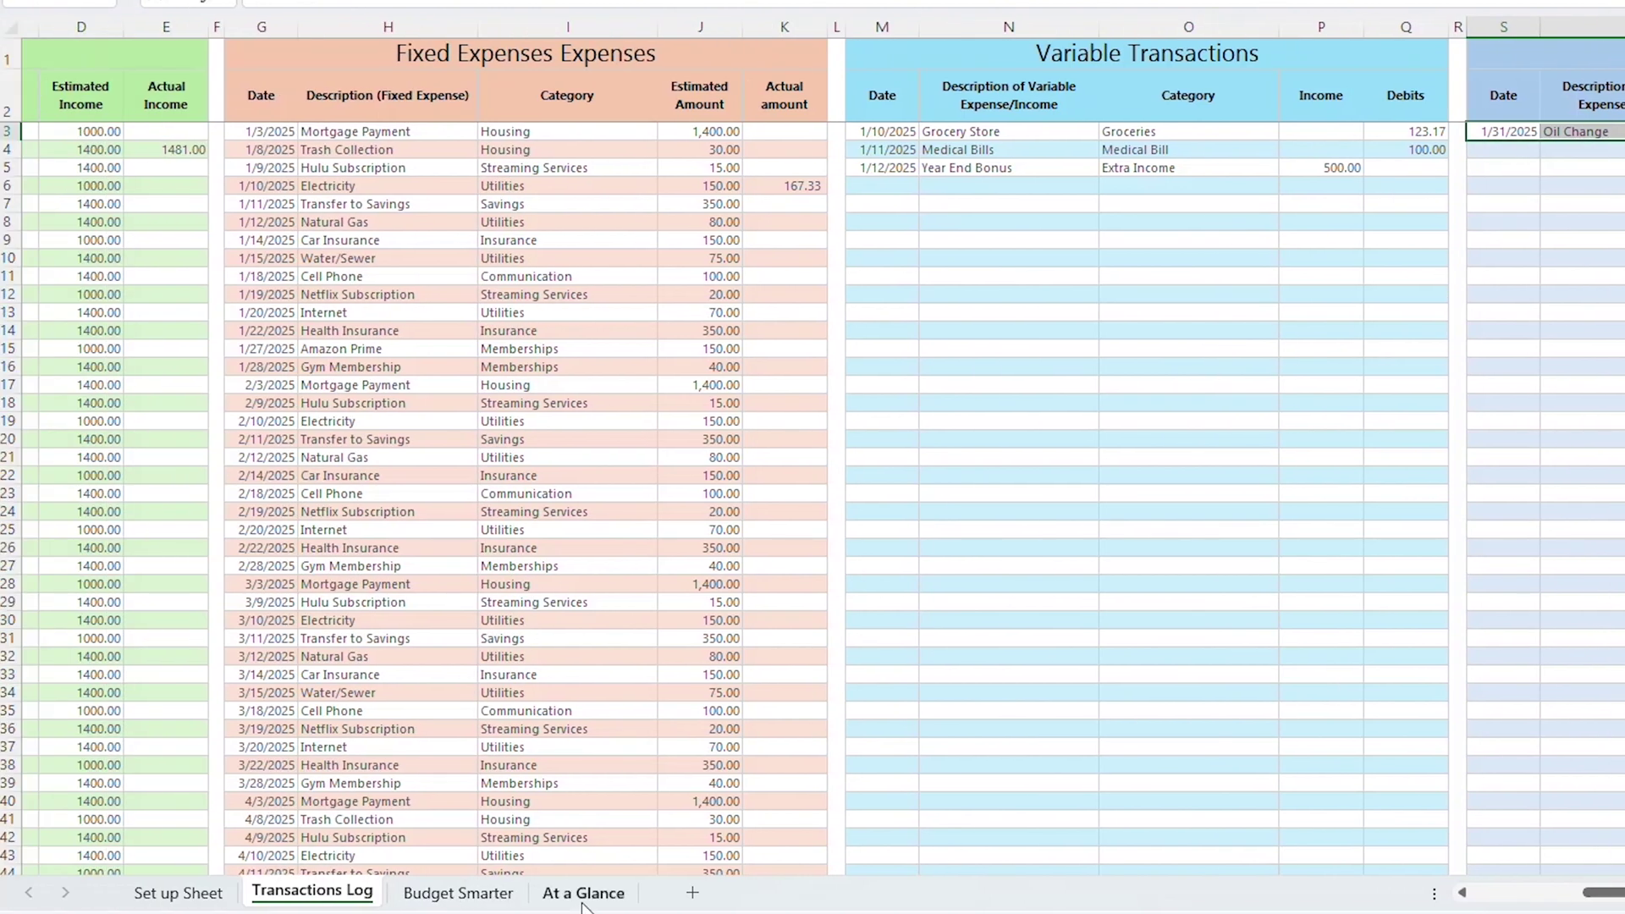
Switch to the At a Glance dashboard and select its End Date cell
click(584, 895)
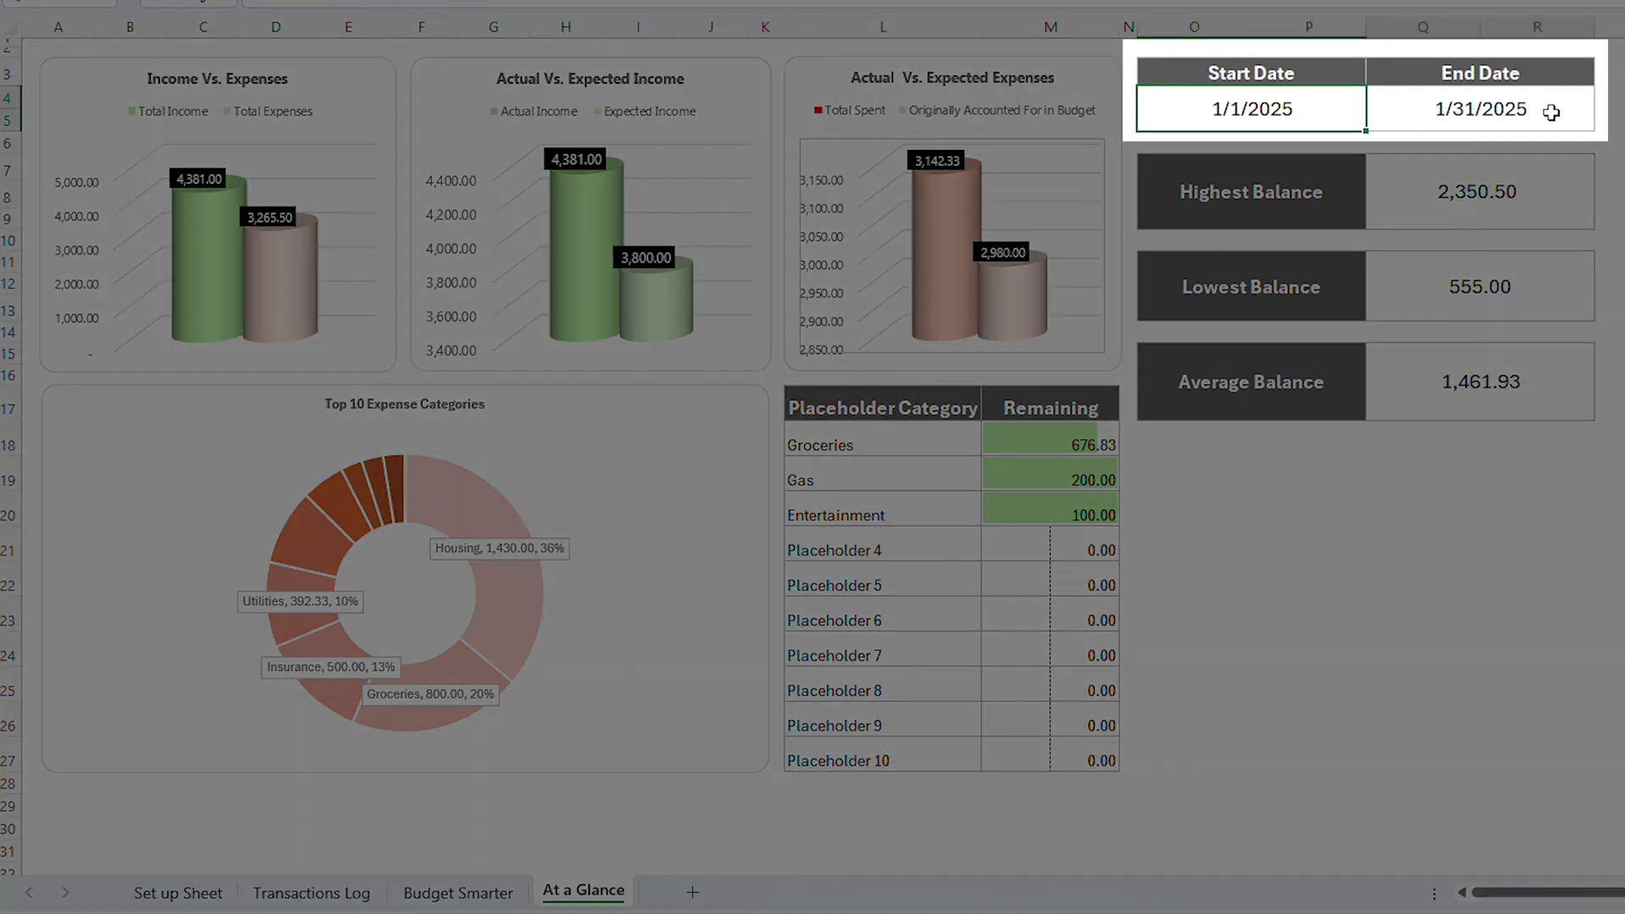
click(1557, 113)
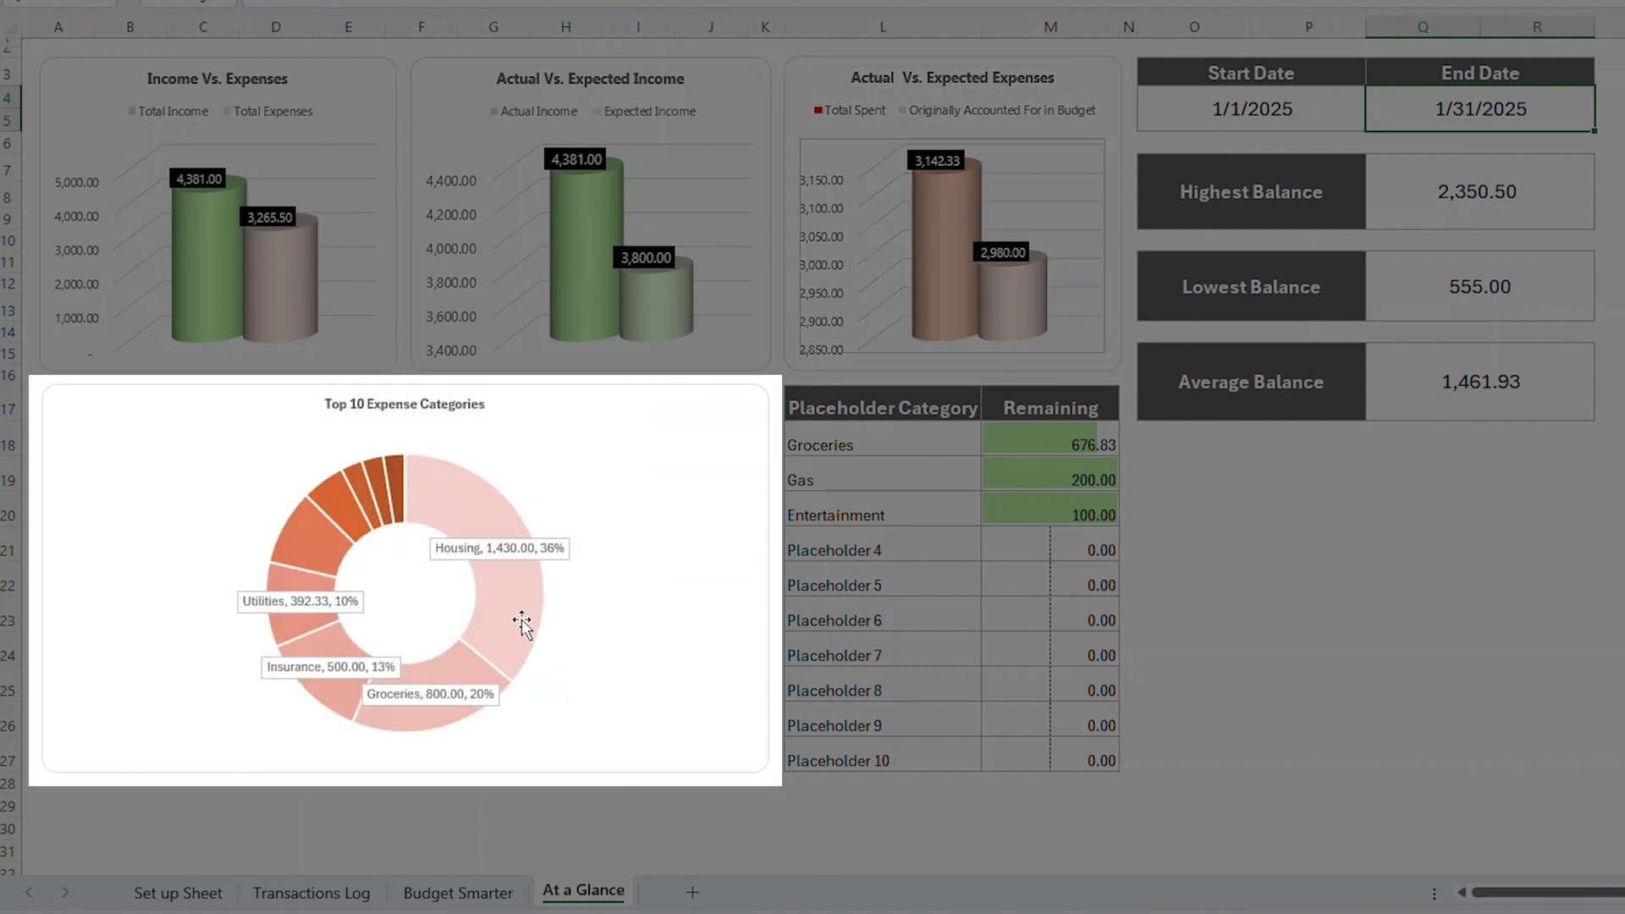
mouse_move(500, 682)
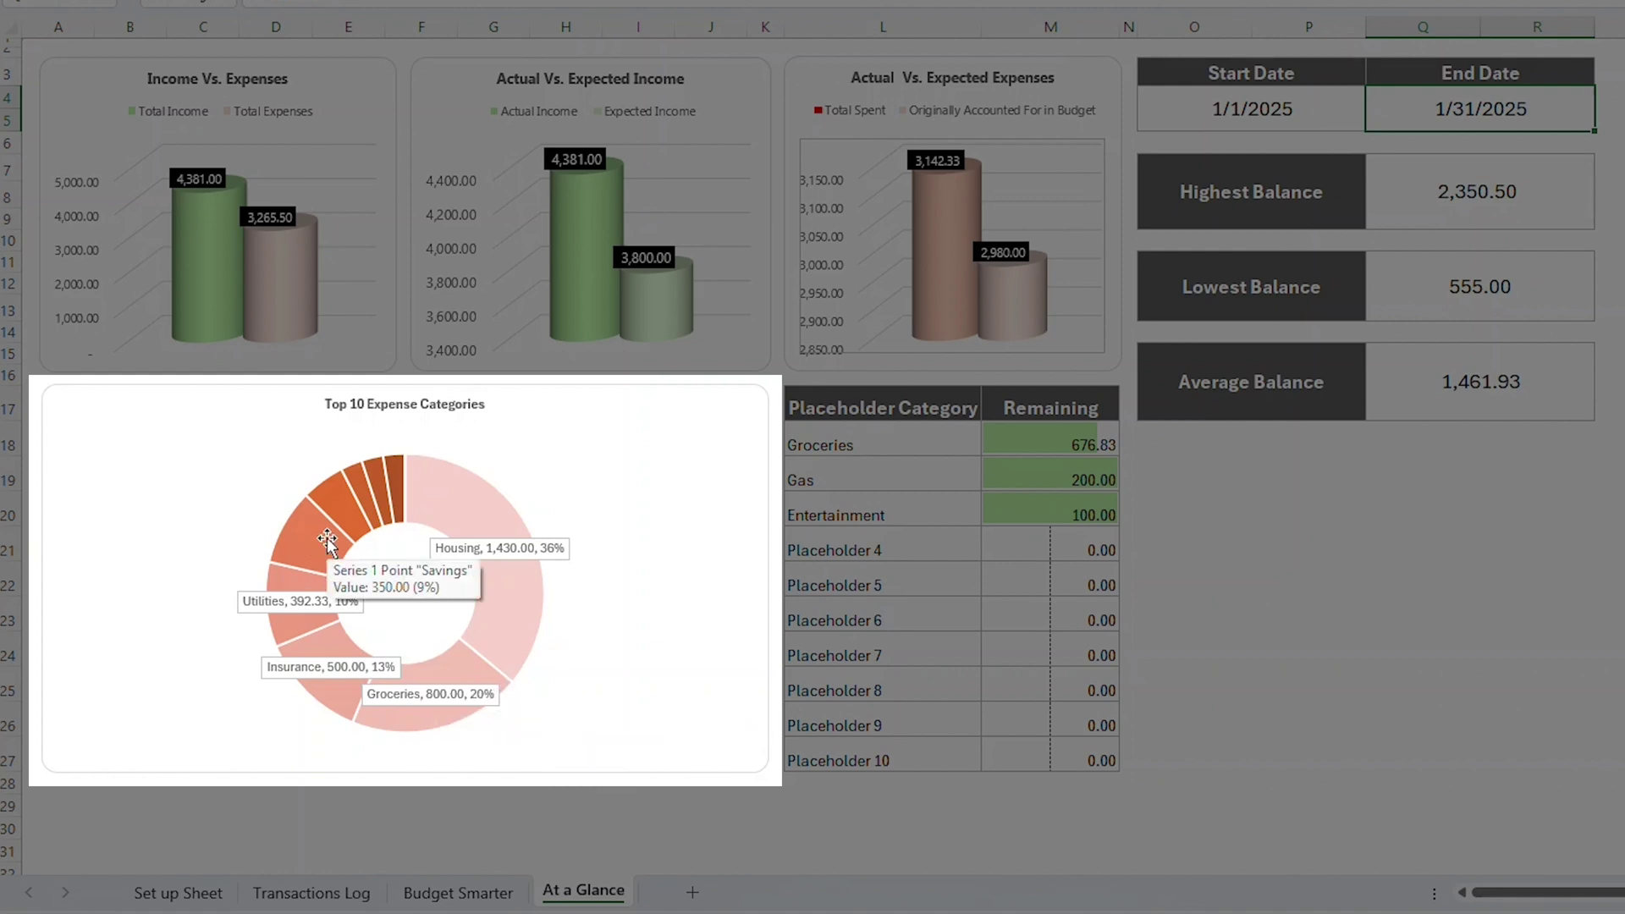
Retype the End Date as 3/31/2028, then delete the trailing 8 to correct the year
mouse_move(344, 501)
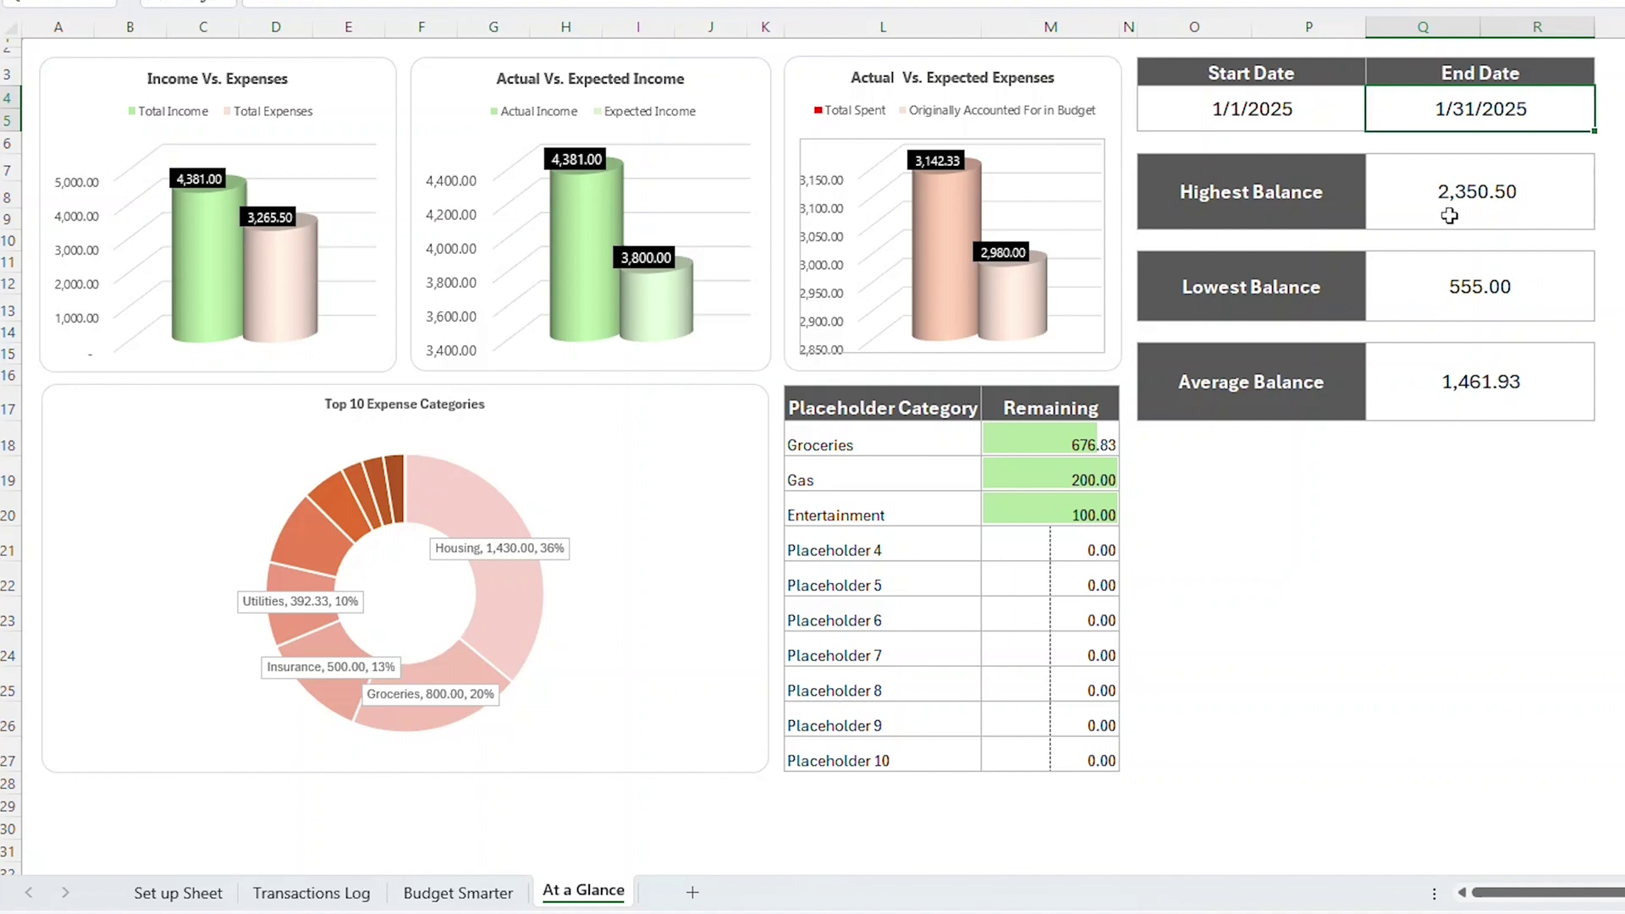
text(3/31/2028)
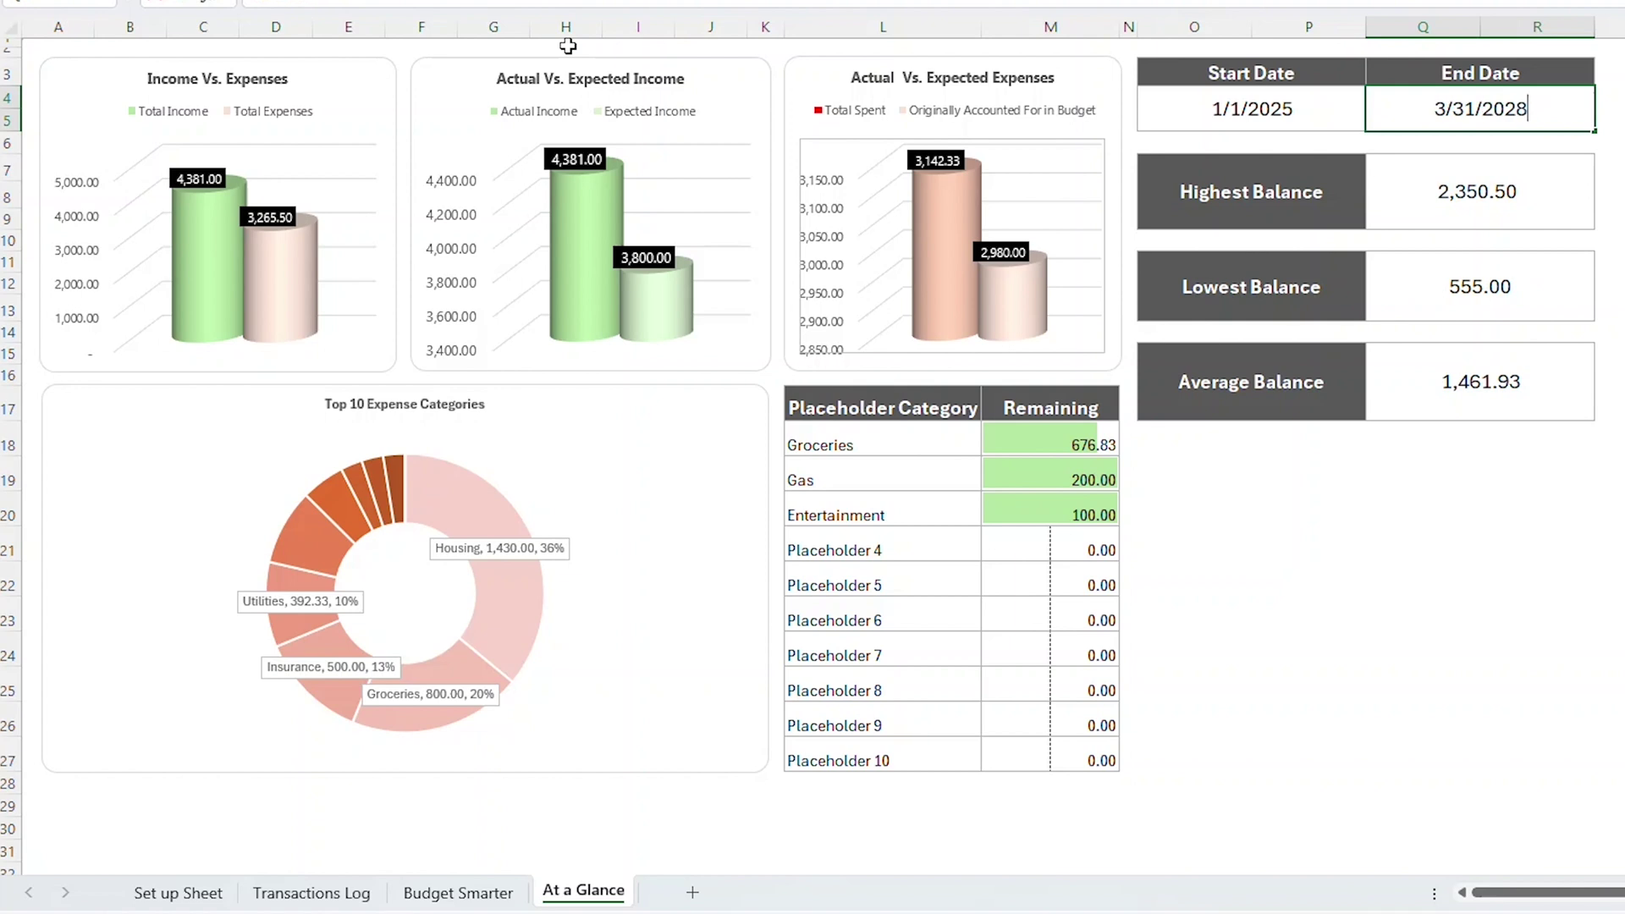
key(BackSpace)
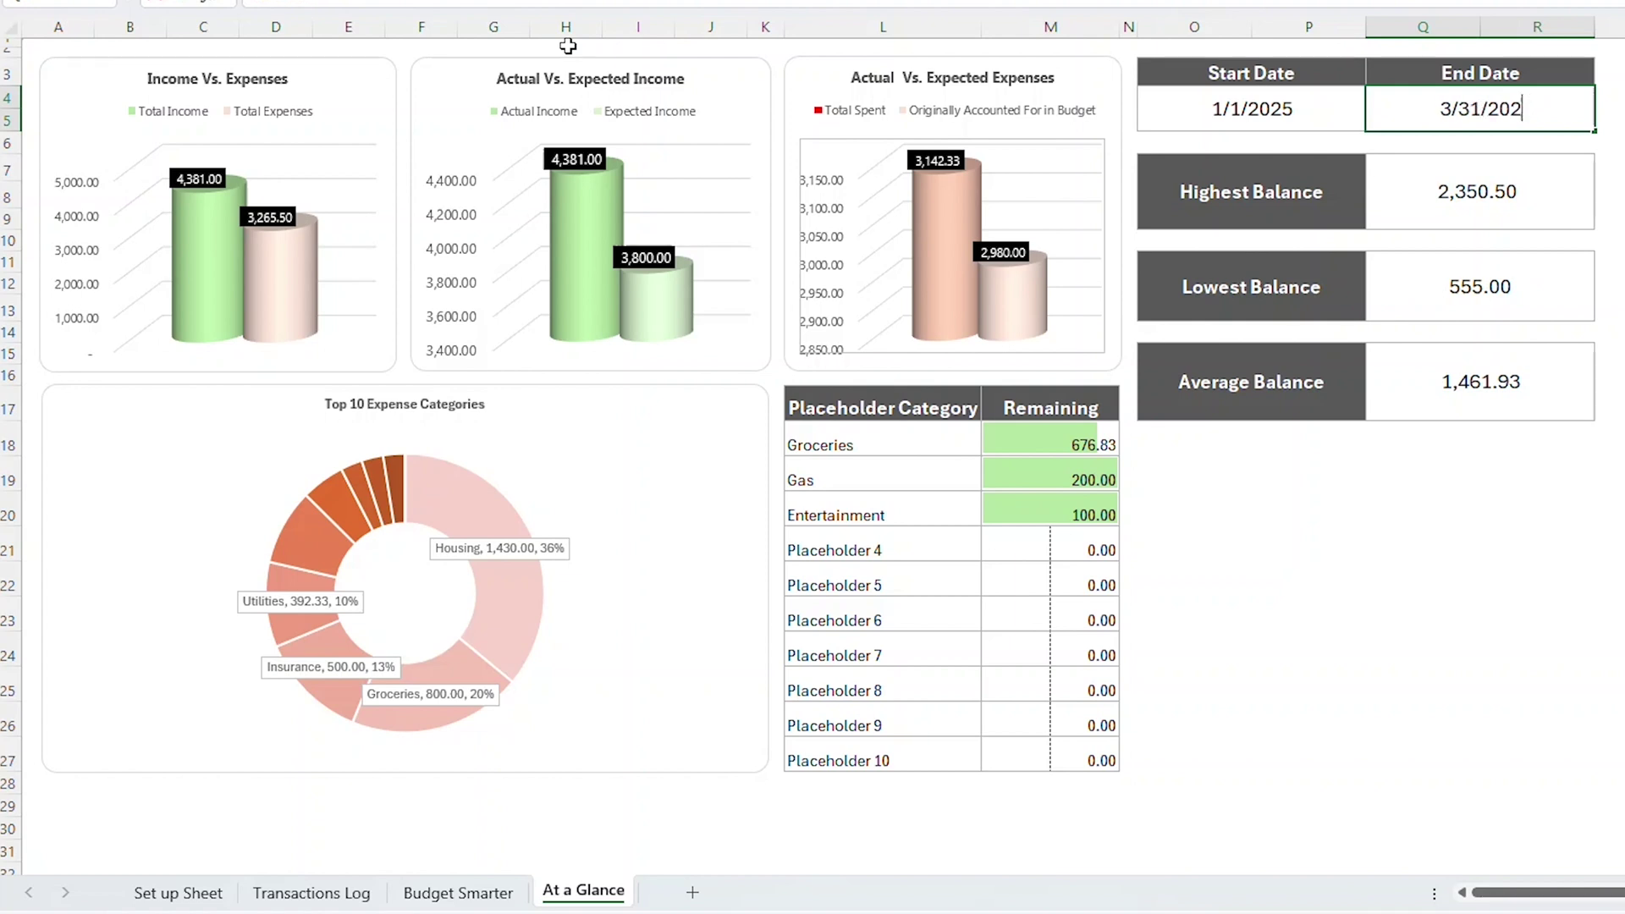